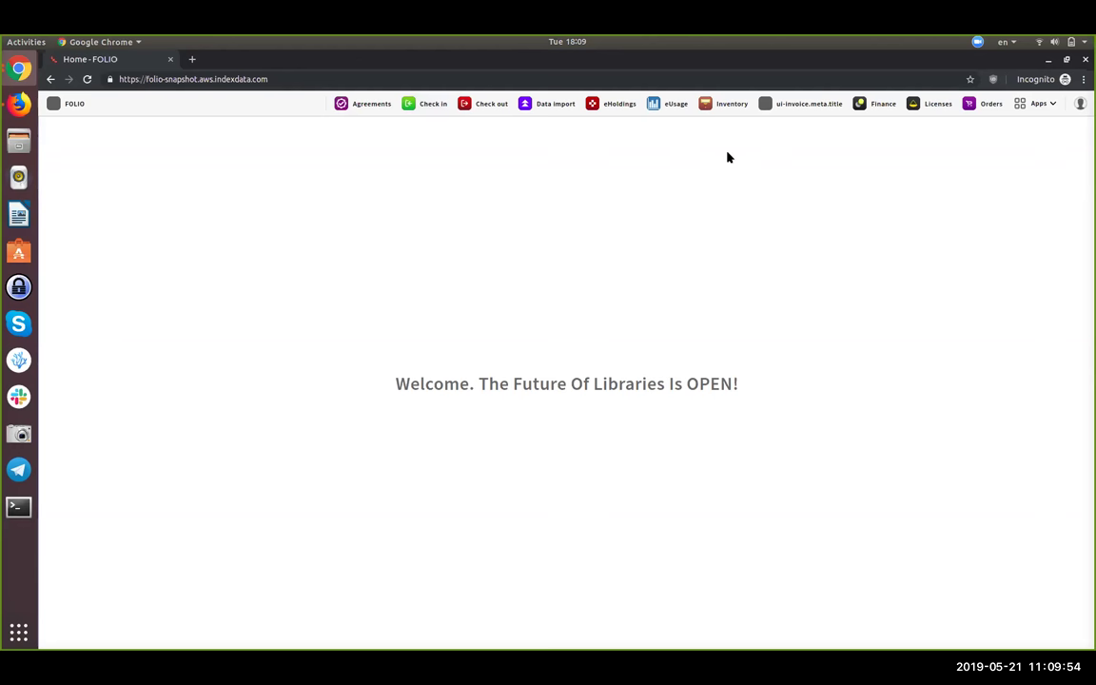
- Switch to the Organizations app from the Apps menu
click(1041, 104)
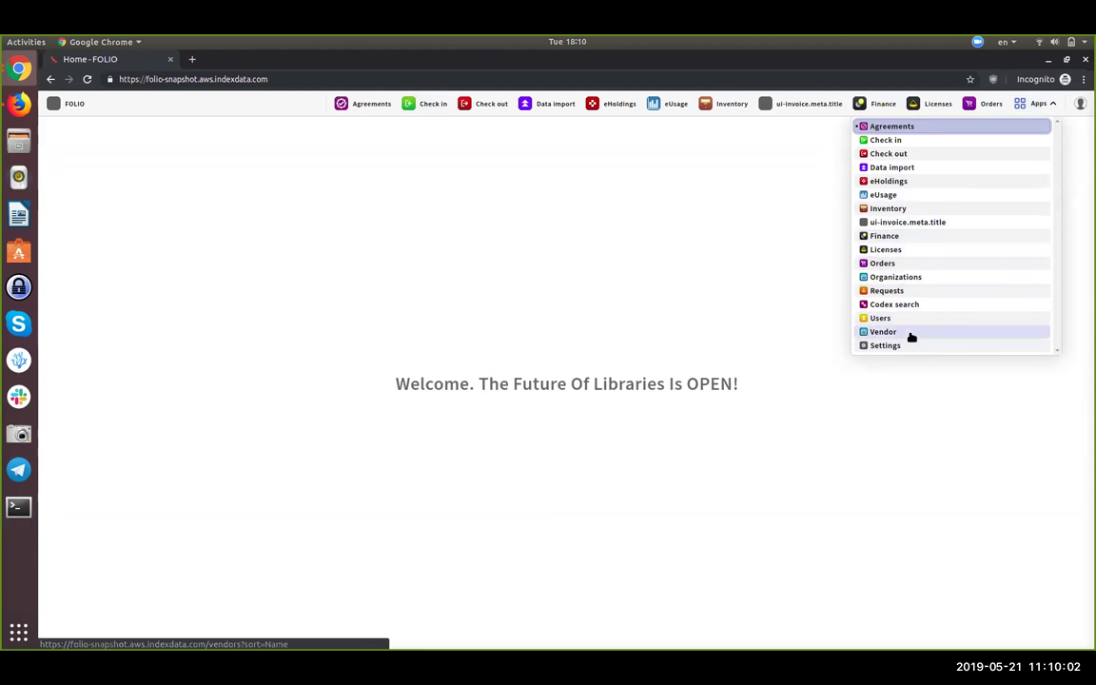
click(908, 278)
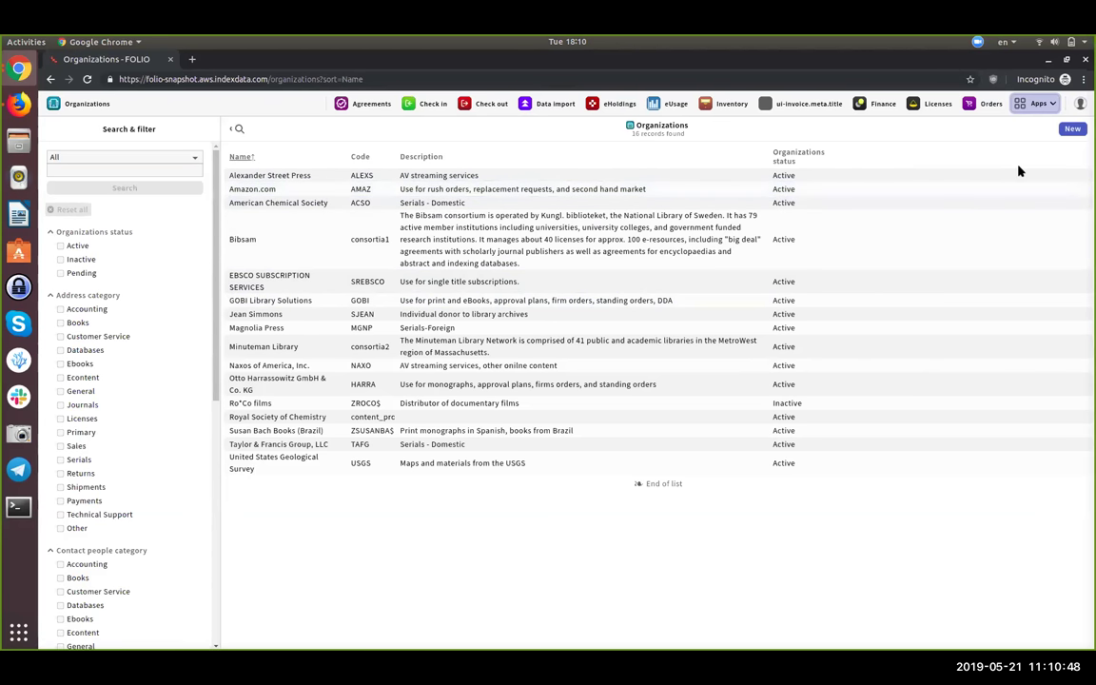
- Open the Amazon.com record and expand its Contact people and Interface sections
click(648, 190)
click(737, 220)
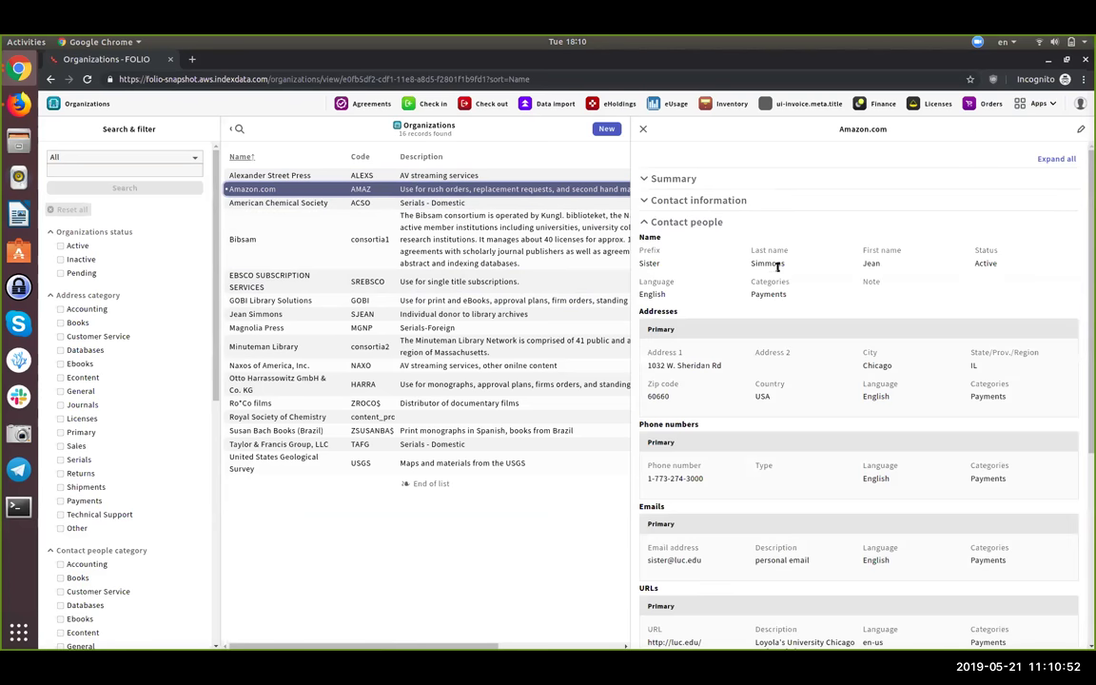
scroll(785, 277, down, 3)
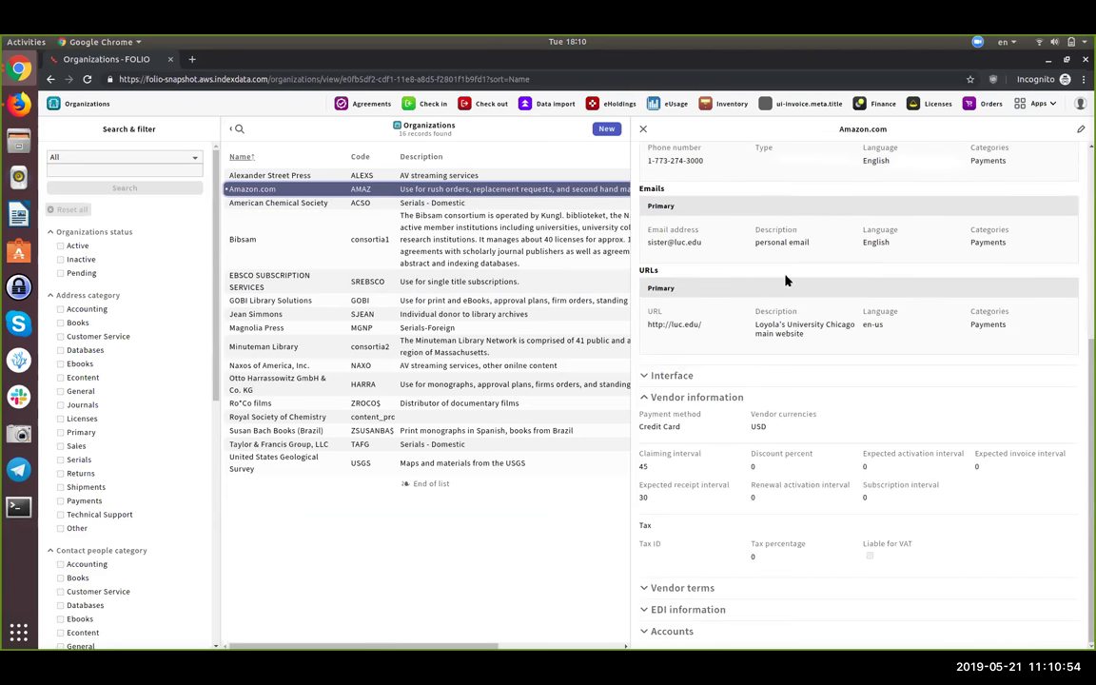
click(708, 374)
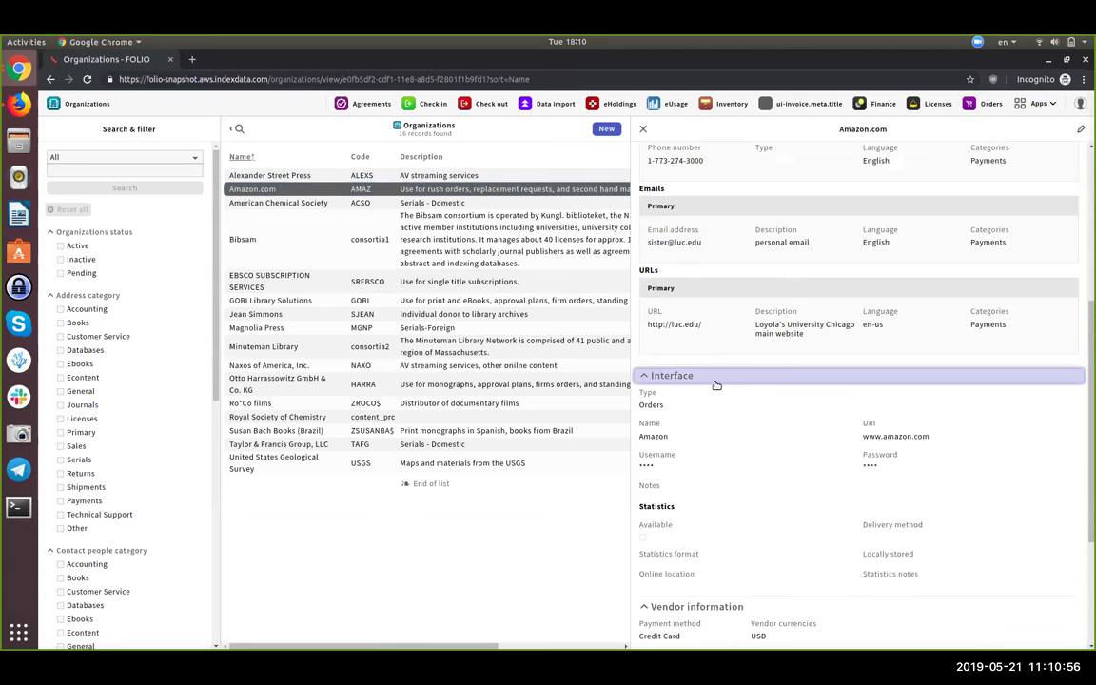
scroll(715, 385, down, 3)
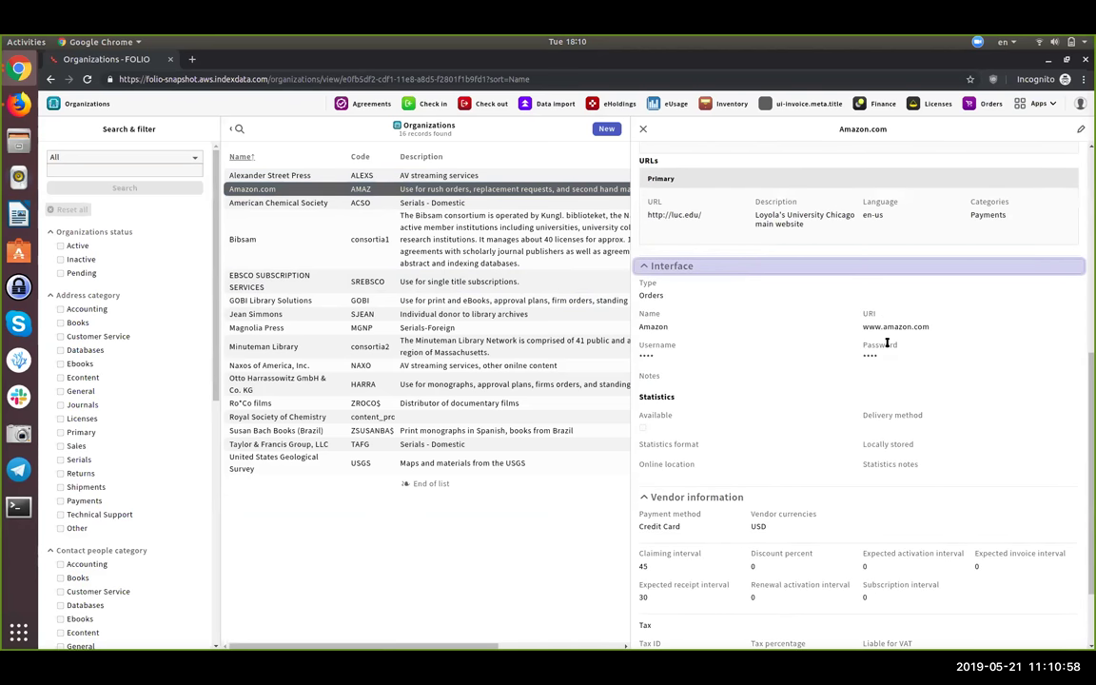
scroll(886, 344, down, 2)
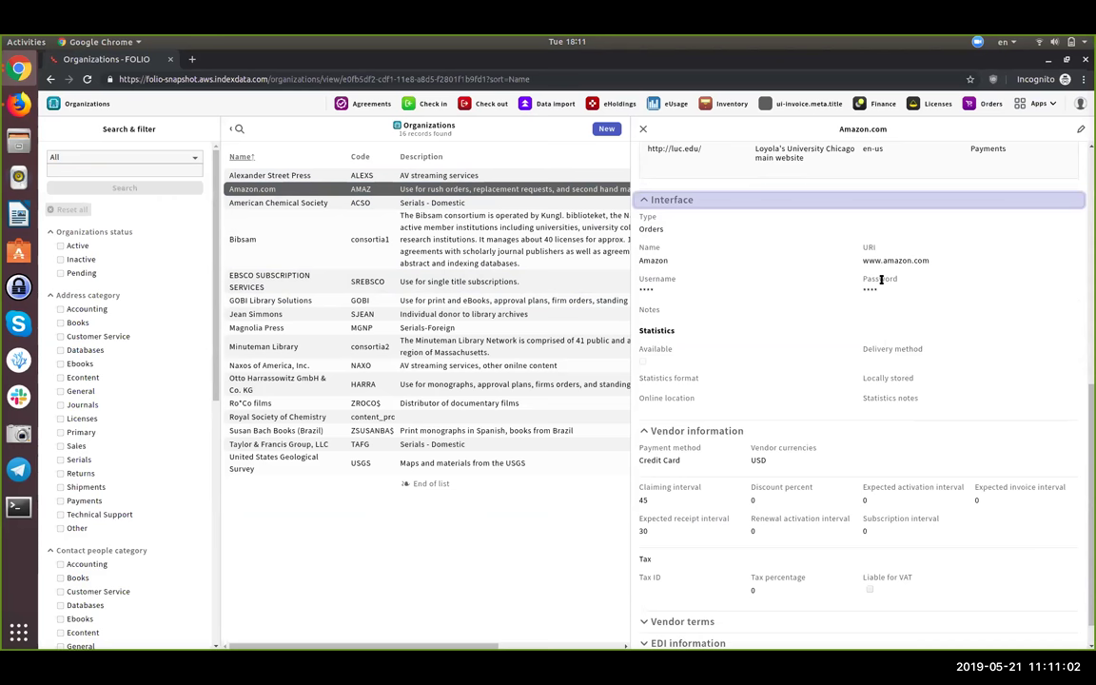
scroll(842, 283, up, 5)
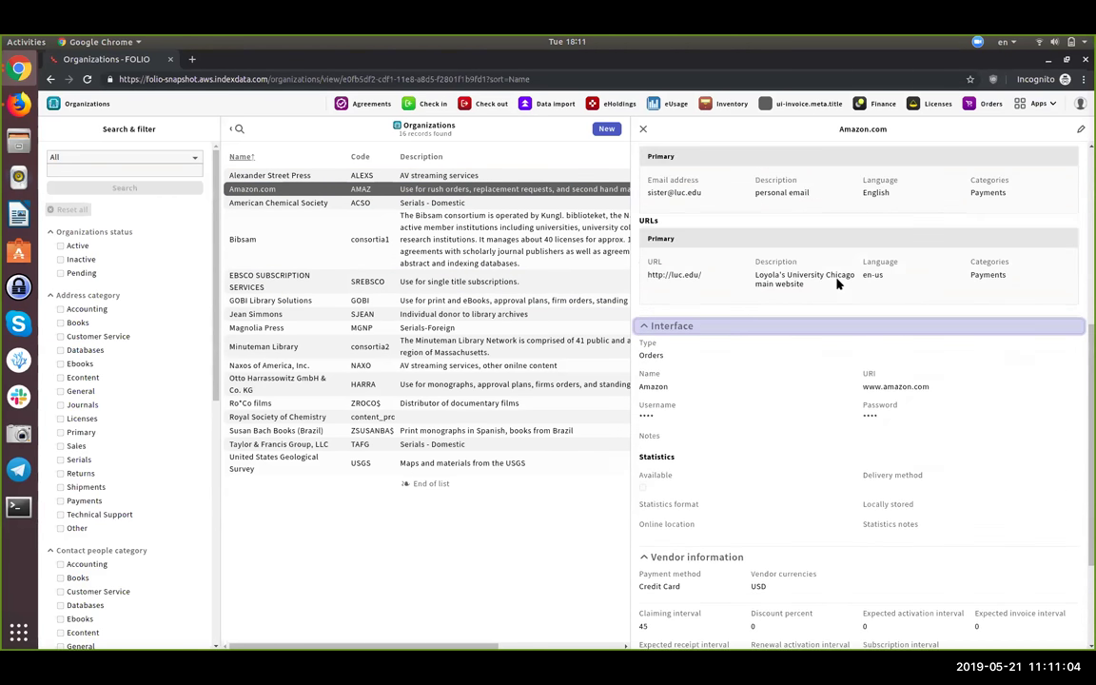
scroll(837, 282, down, 2)
scroll(837, 282, up, 5)
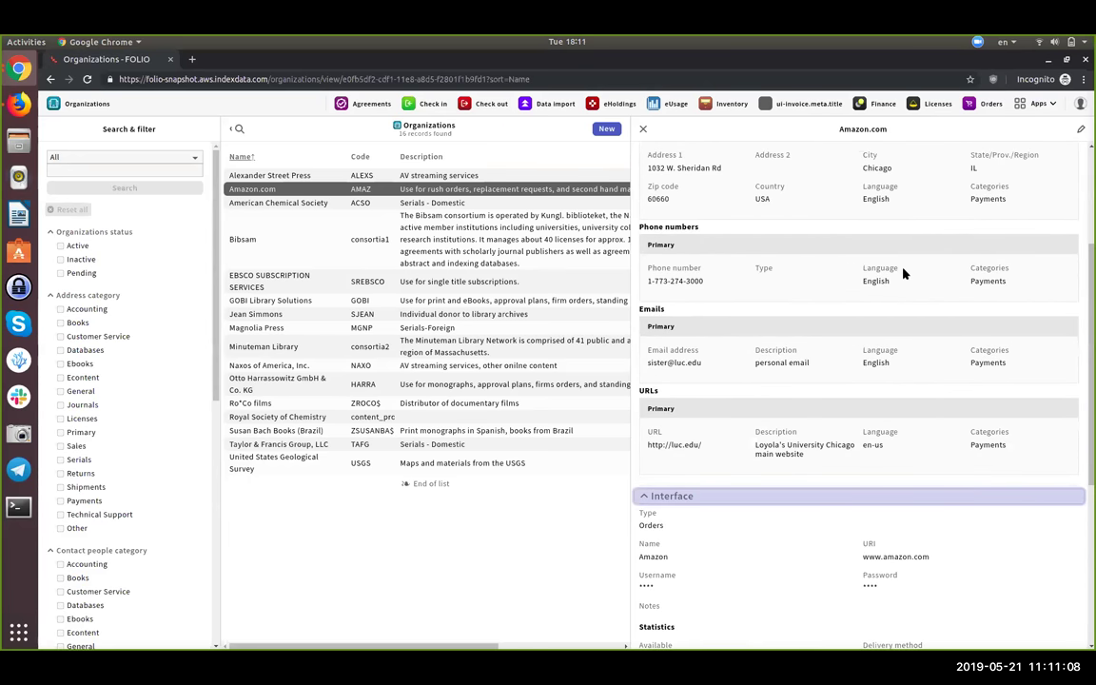
scroll(904, 274, up, 3)
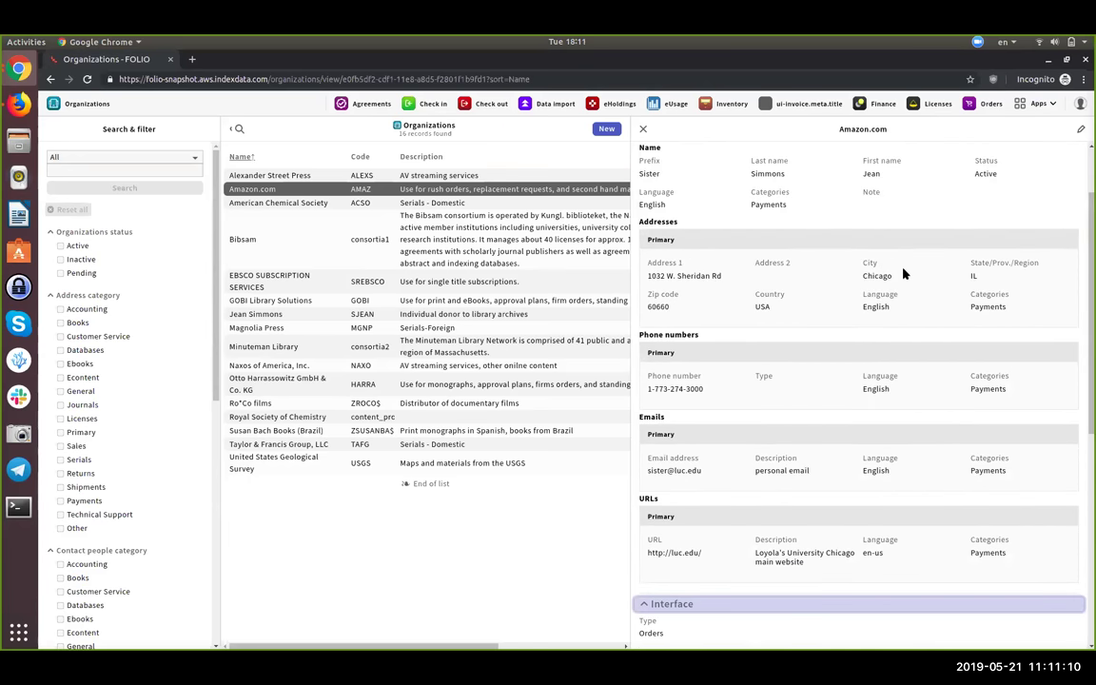
scroll(903, 274, up, 1)
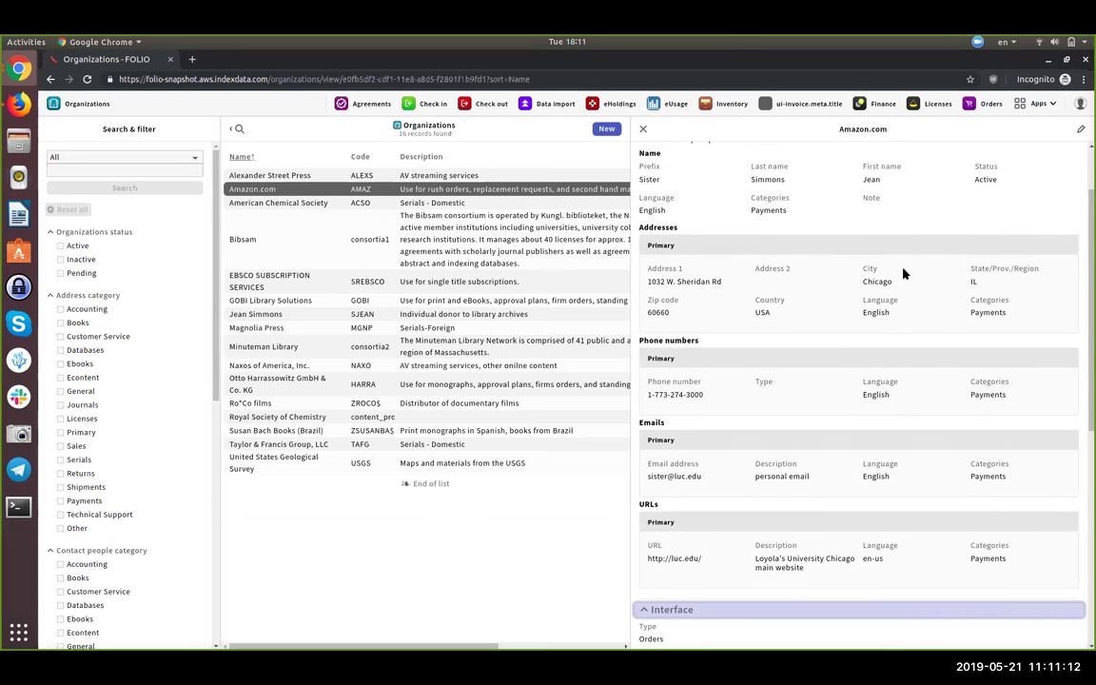
scroll(903, 273, up, 2)
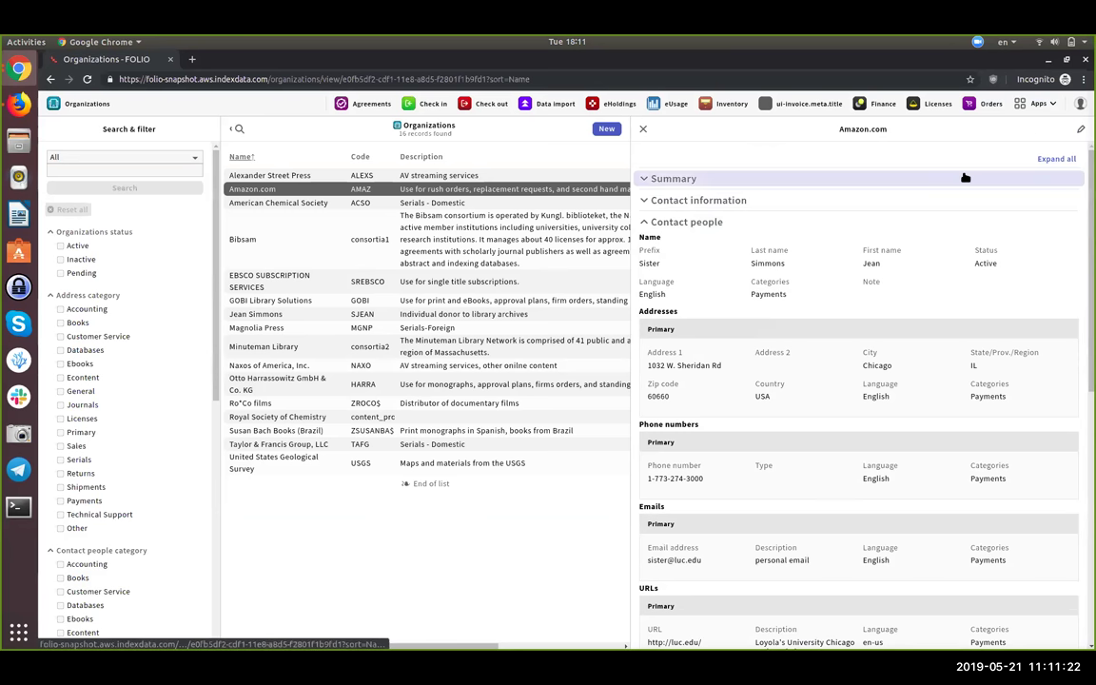
- Edit Amazon.com, expand Interface, and bring up the Add contacts list
click(1081, 130)
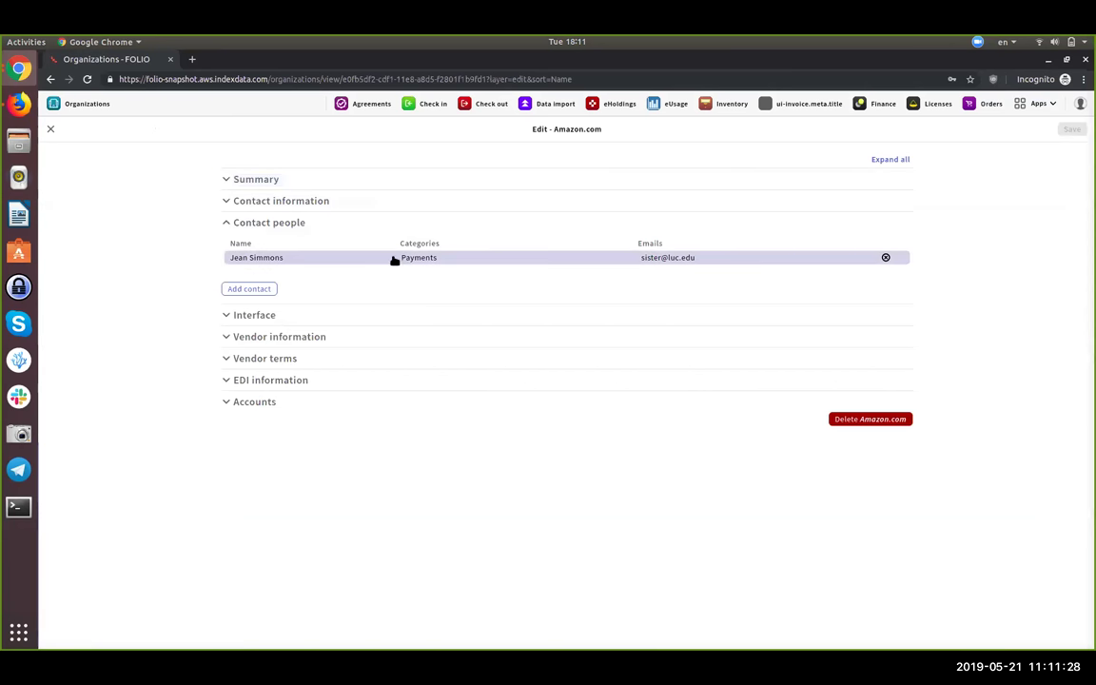
click(339, 316)
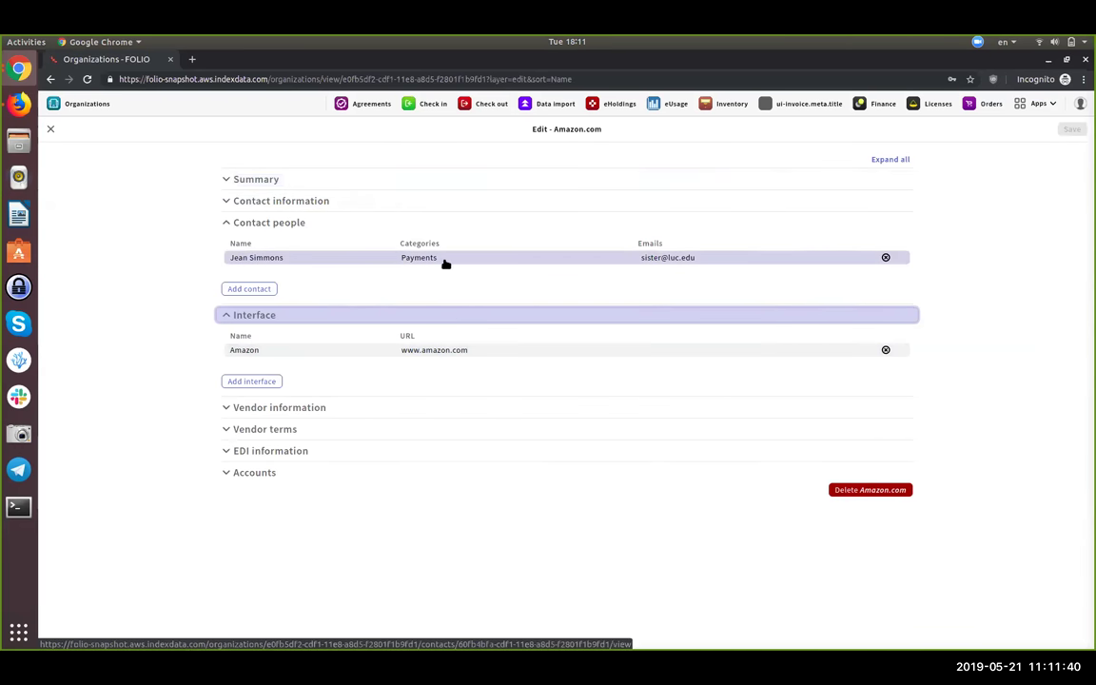
click(249, 288)
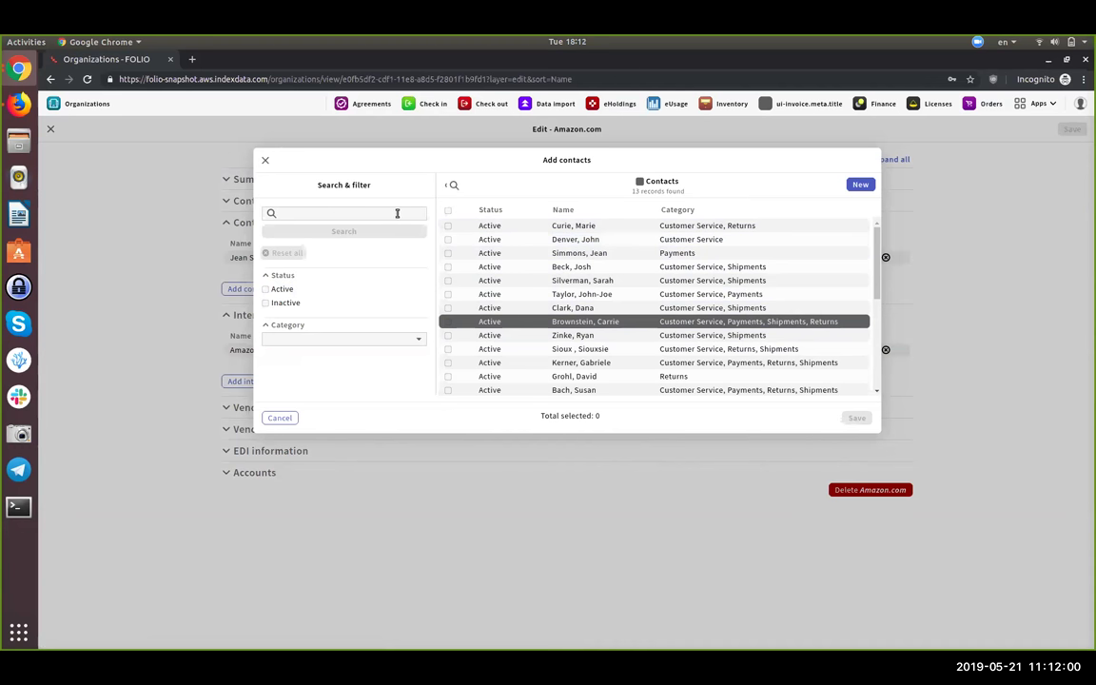
click(398, 213)
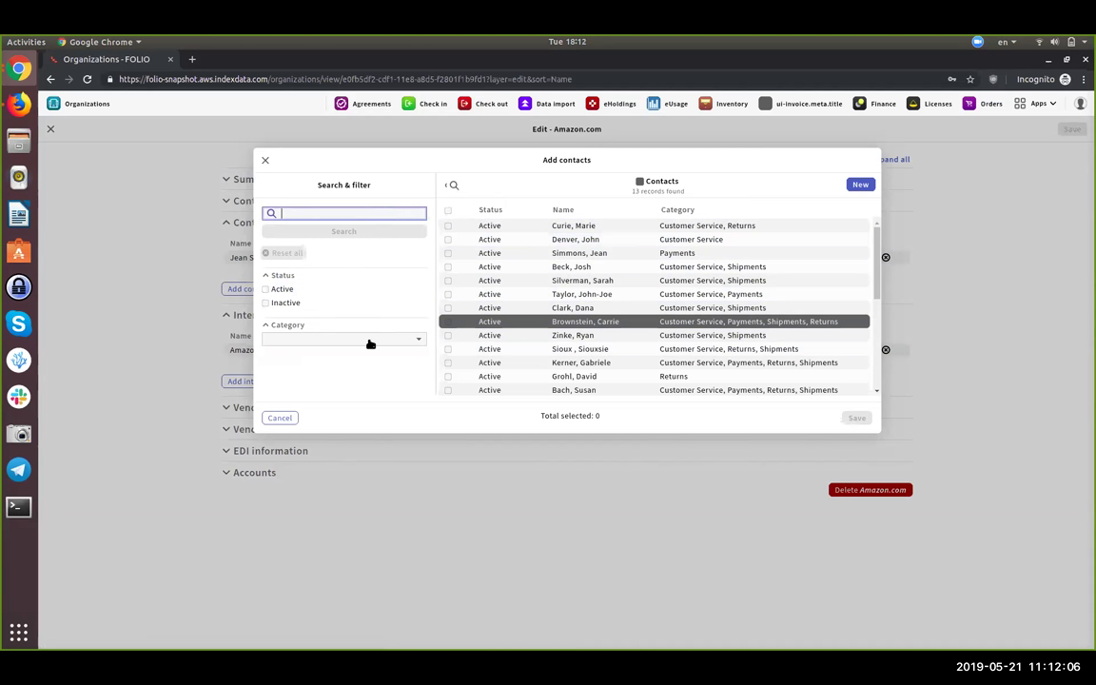
scroll(660, 296, down, 2)
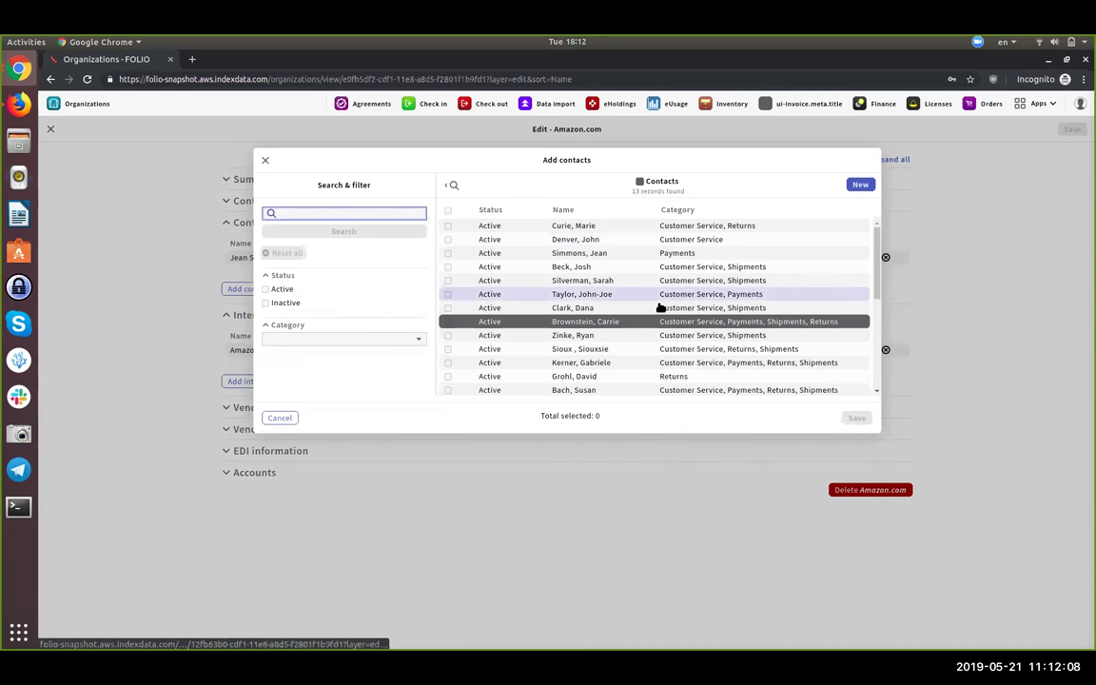
scroll(655, 314, up, 2)
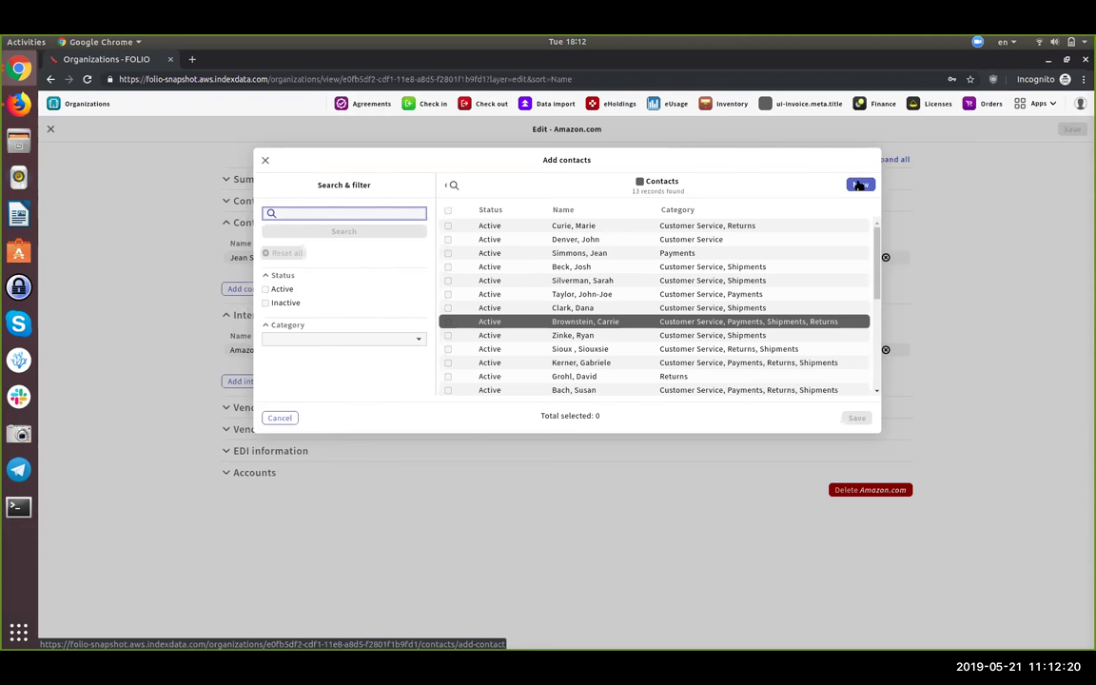
- Start a new contact with last name 'test some delete 2' and first name '2'
click(858, 186)
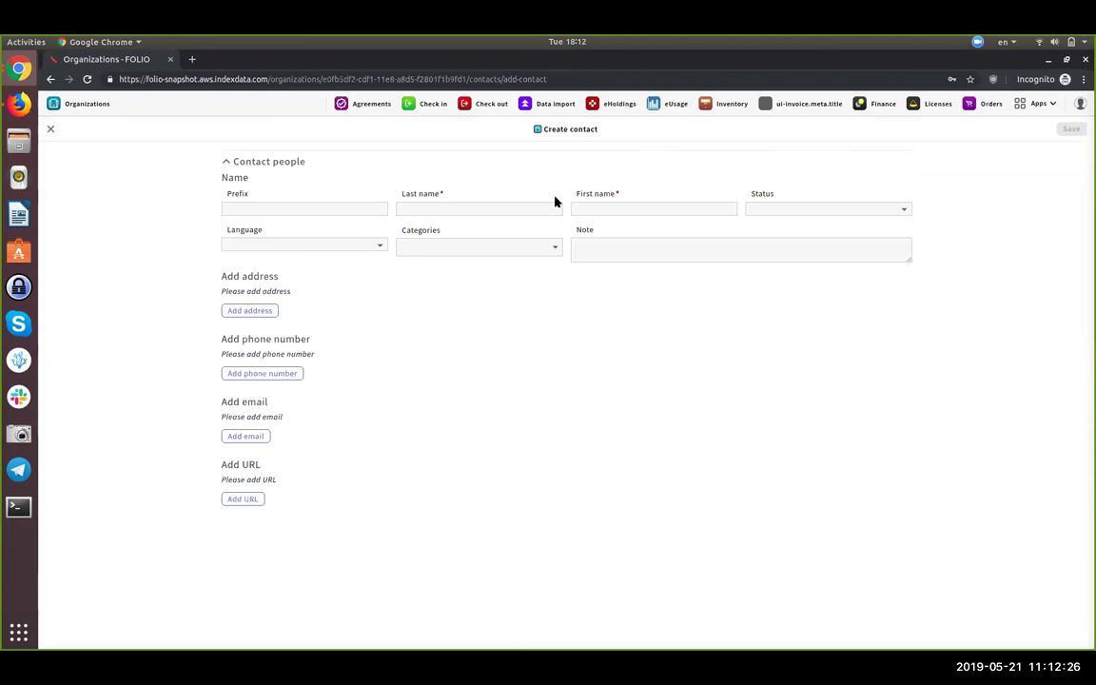
click(438, 212)
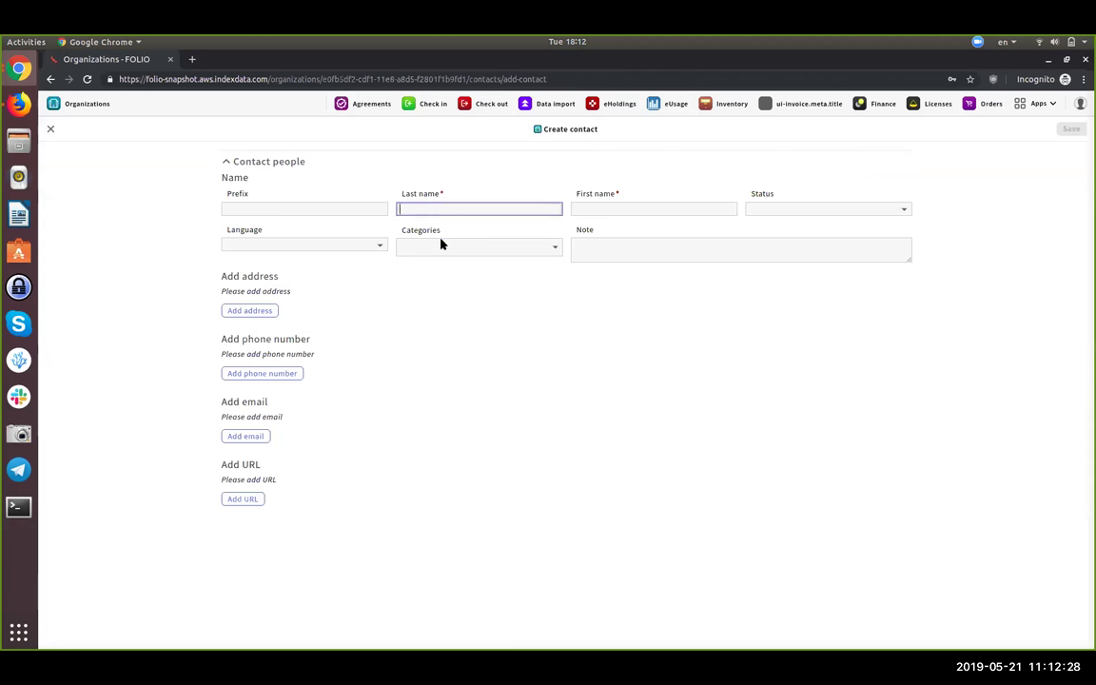
text(test)
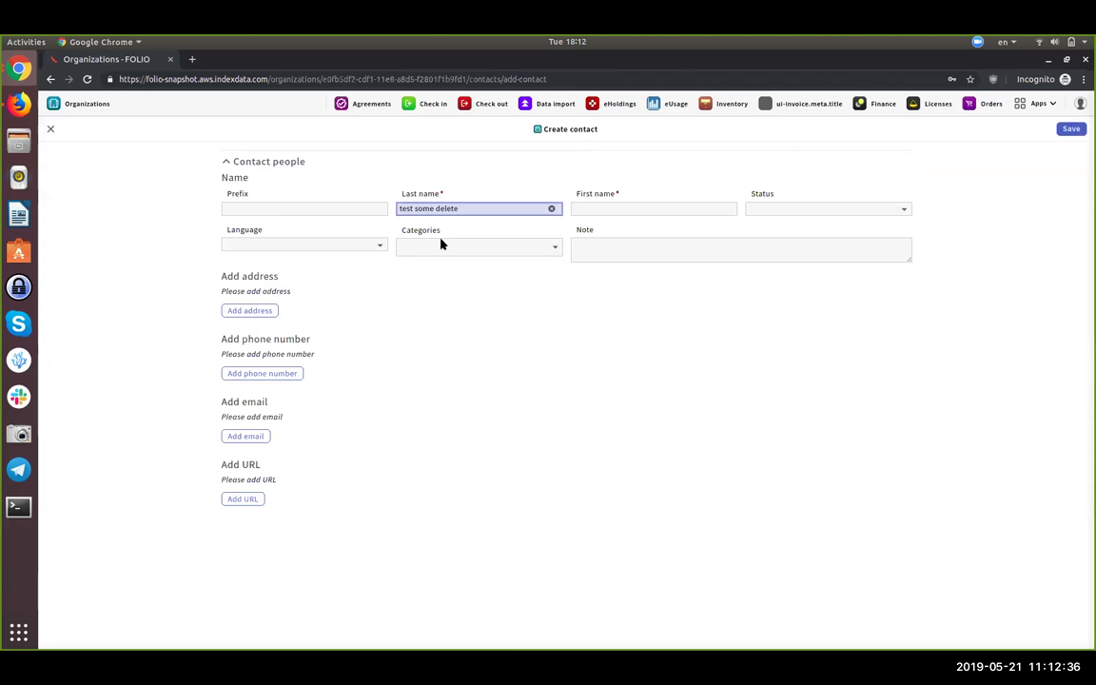
text(some delete 2)
click(615, 209)
text(2)
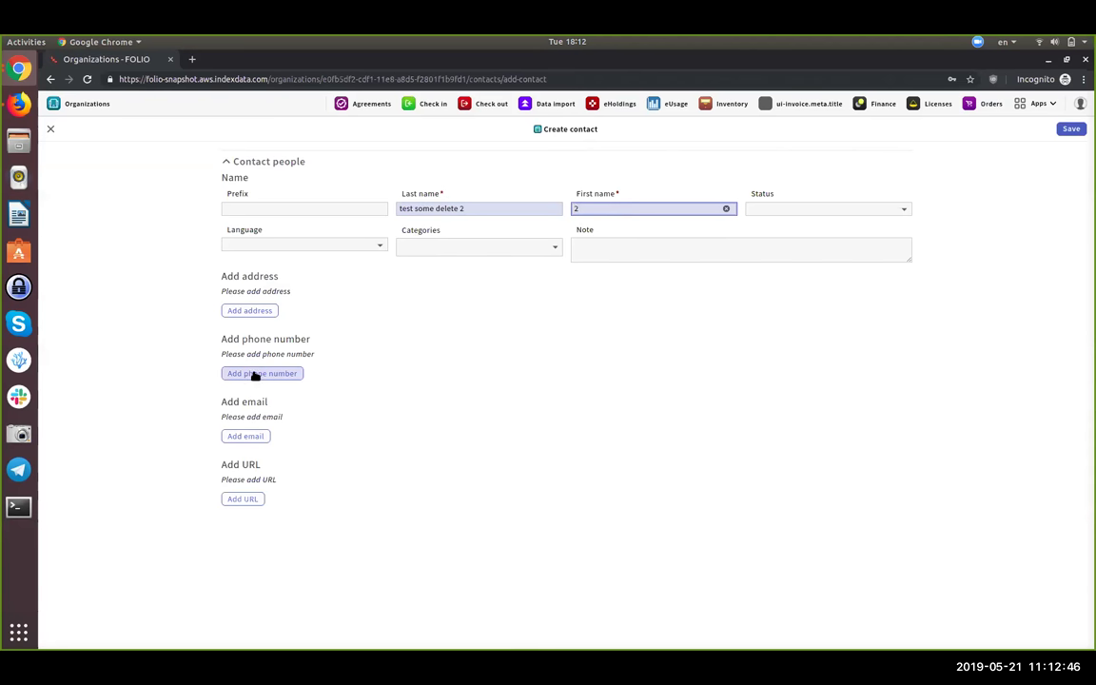
- Add two phone numbers, make the second one primary, and save the contact
click(255, 374)
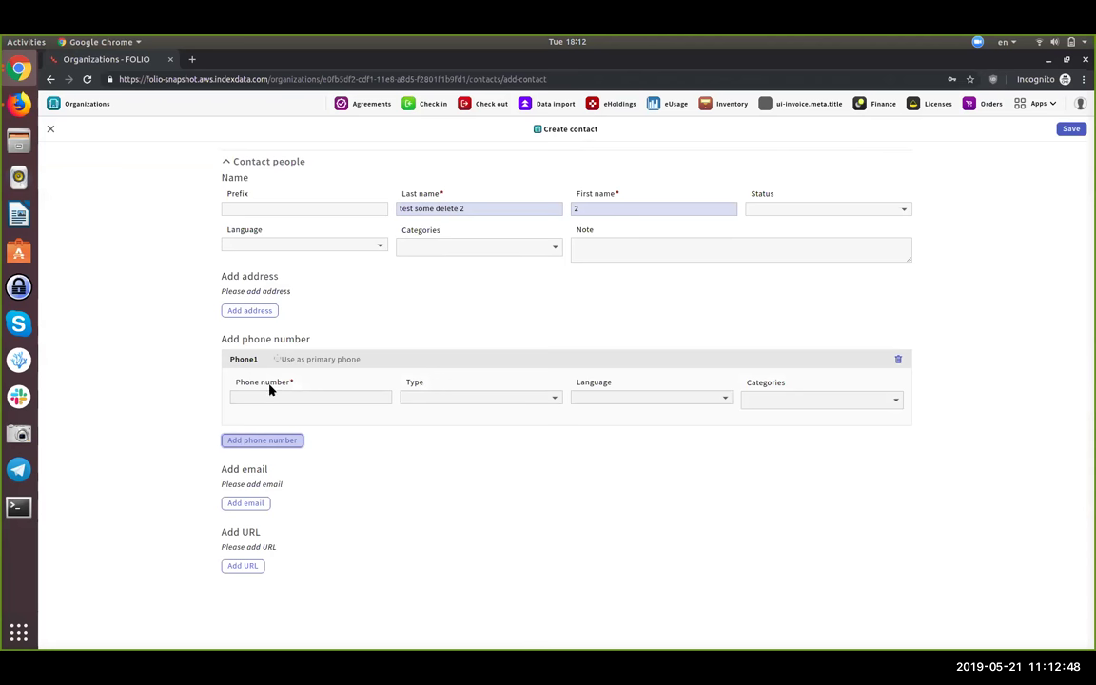
click(276, 398)
text(343535333)
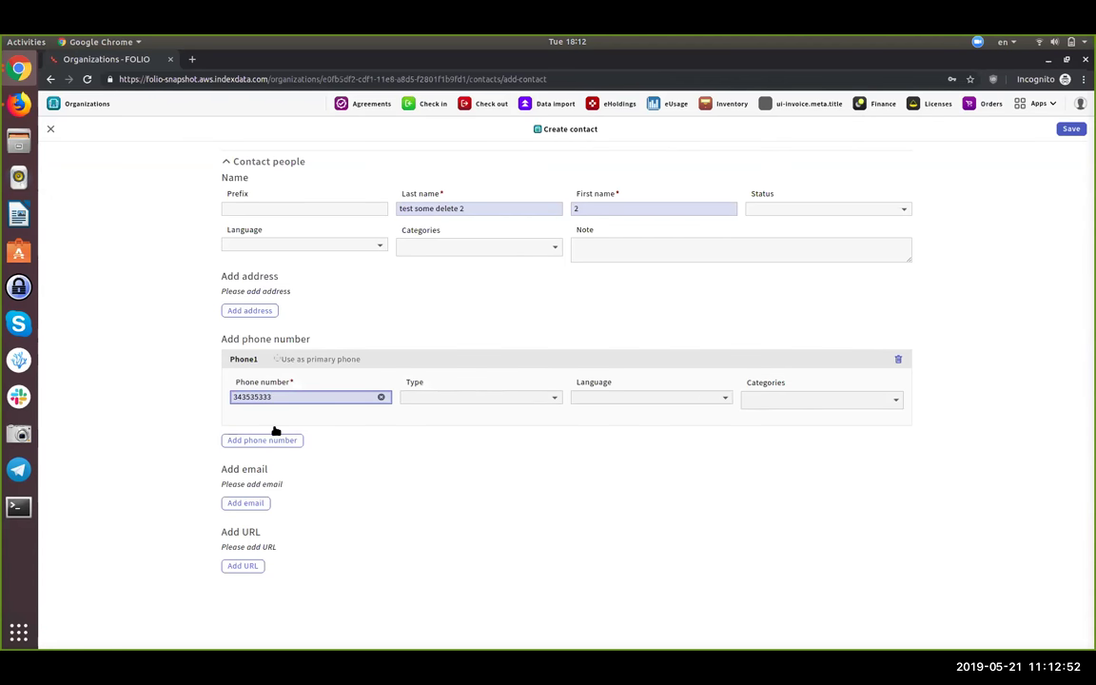
click(270, 441)
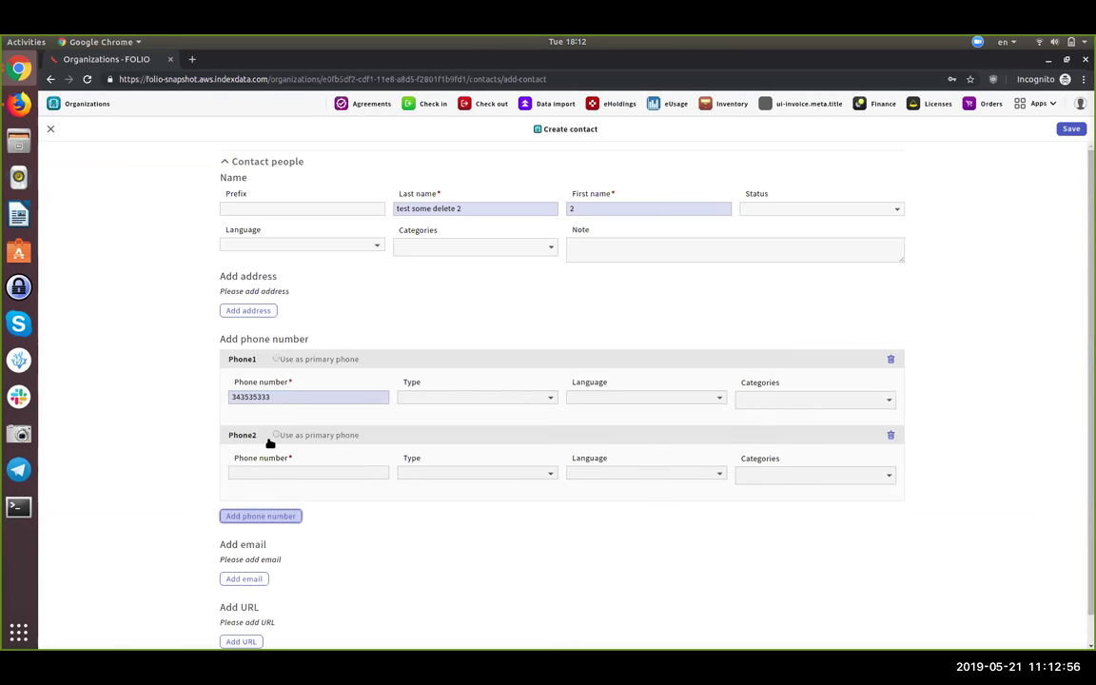
click(303, 470)
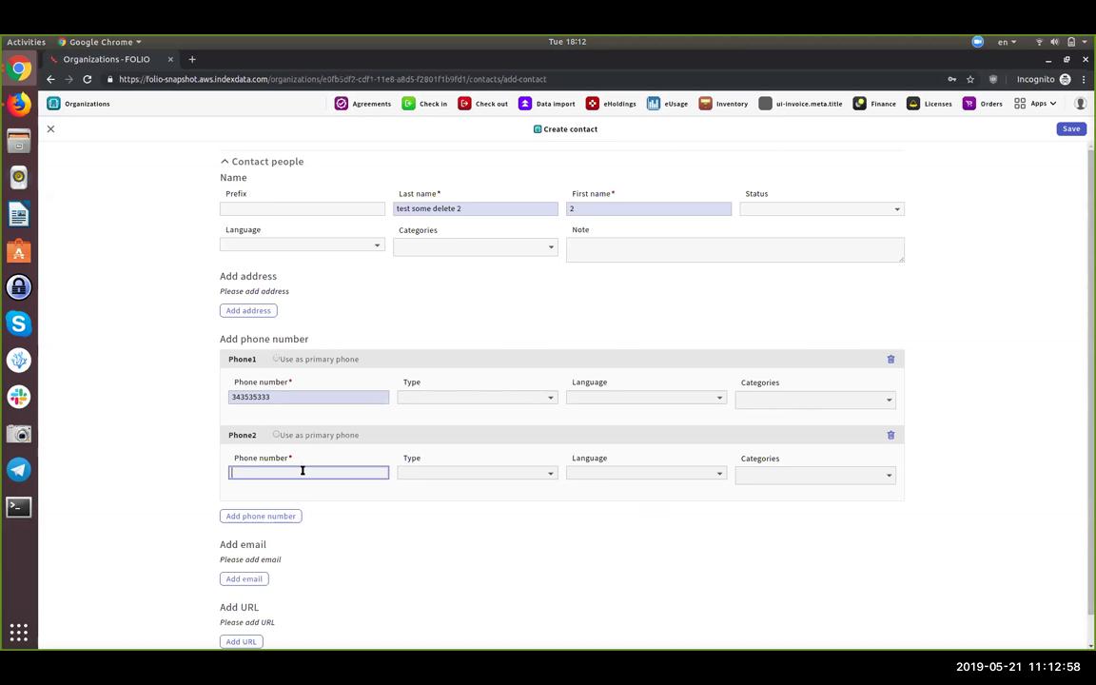
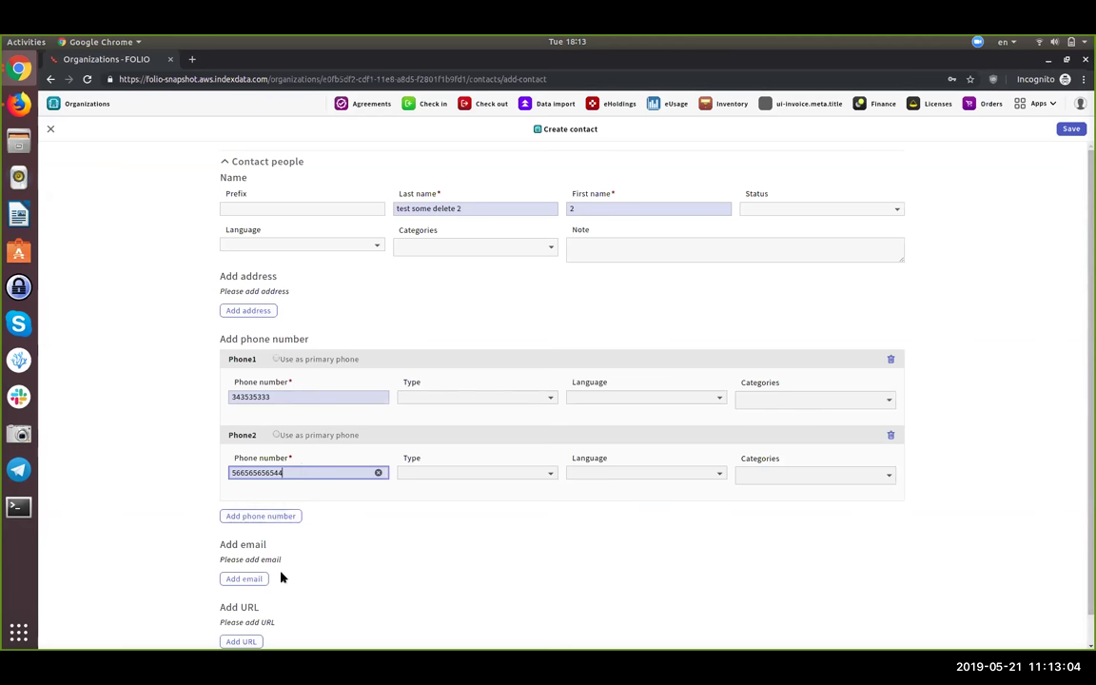
scroll(280, 577, down, 1)
click(312, 406)
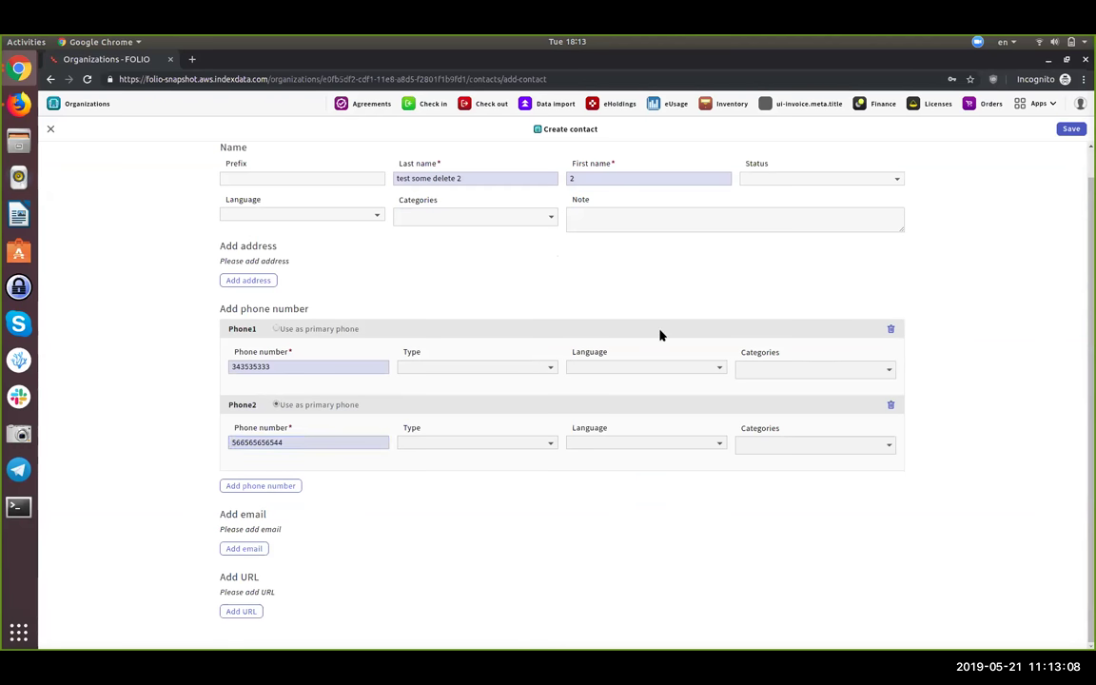
click(1071, 132)
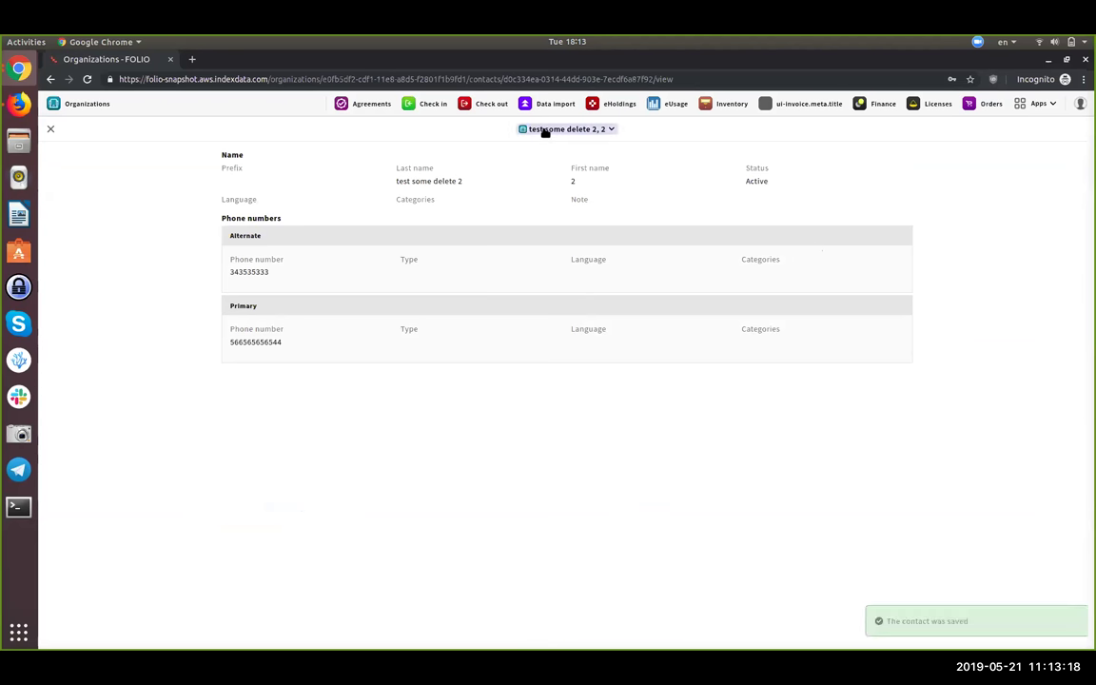
- Back in Amazon.com's edit form, search contacts for 'test' and add the test contact
click(49, 128)
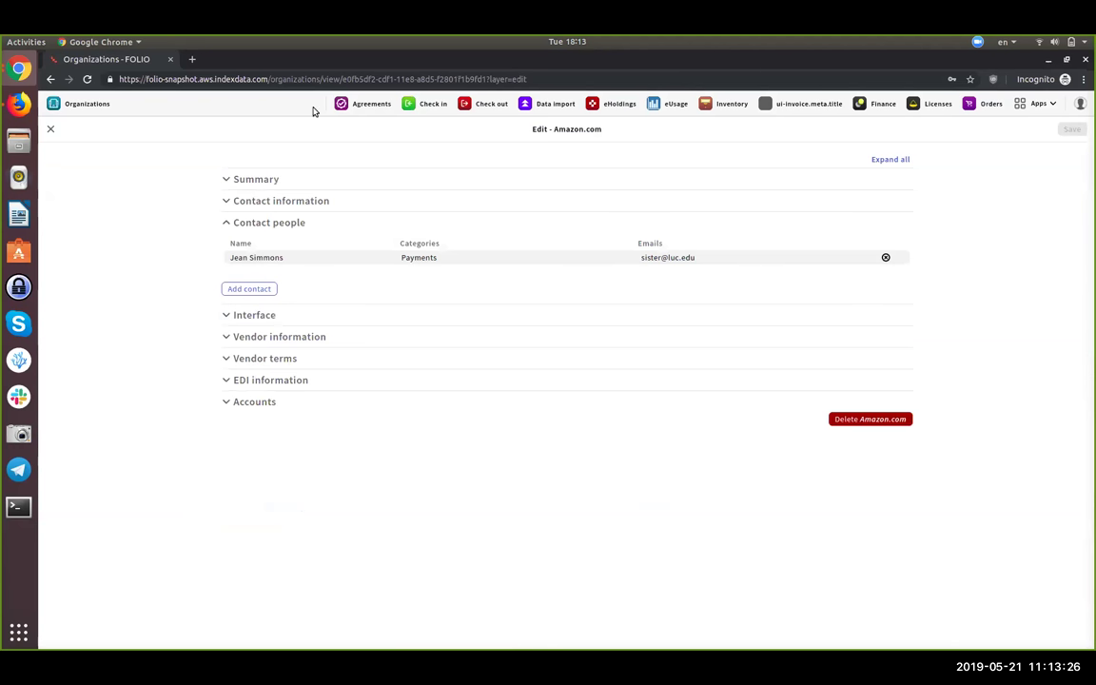
click(249, 288)
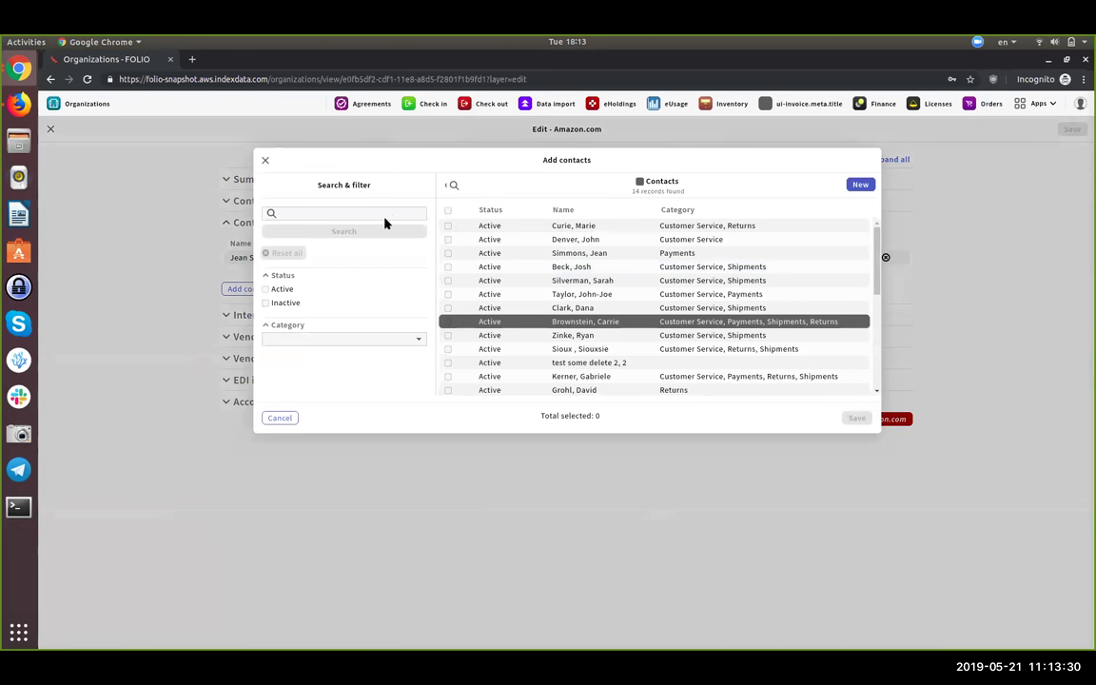
click(385, 217)
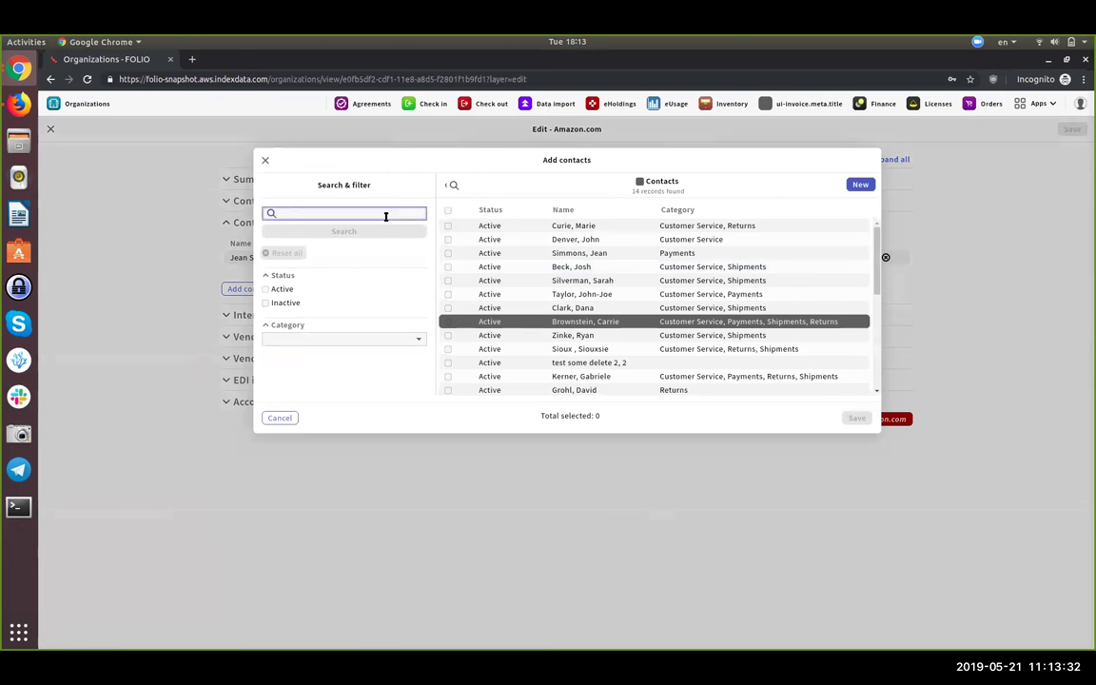
text(test)
click(363, 232)
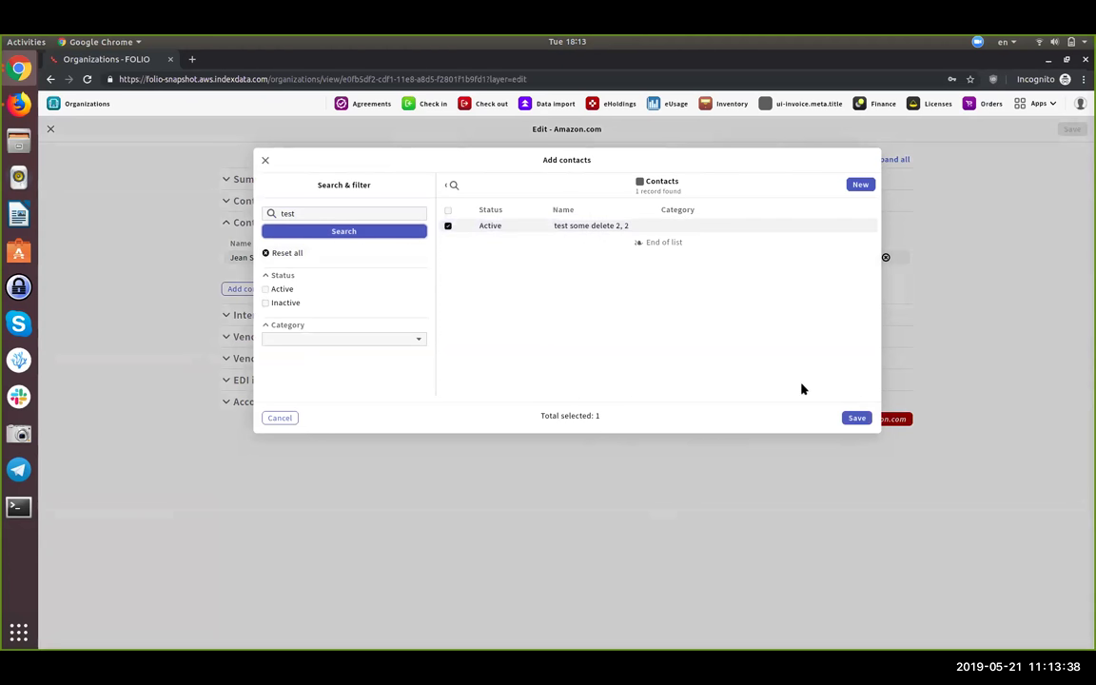
click(855, 419)
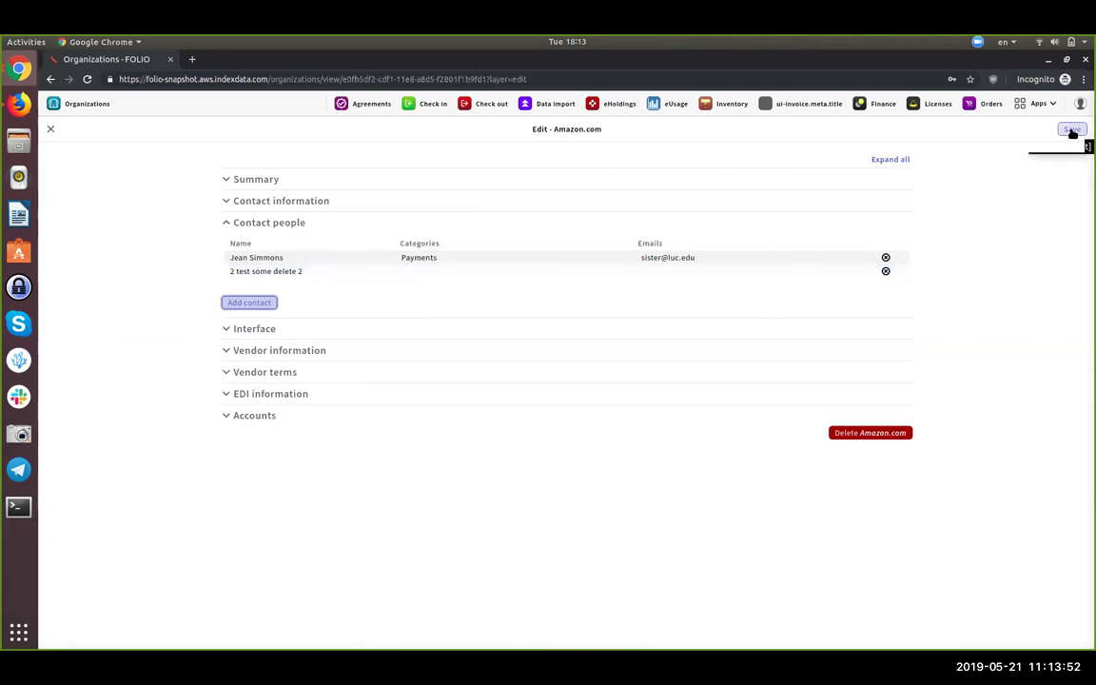
- Save Amazon.com and review the test contact, revealing both its phone numbers
click(1072, 131)
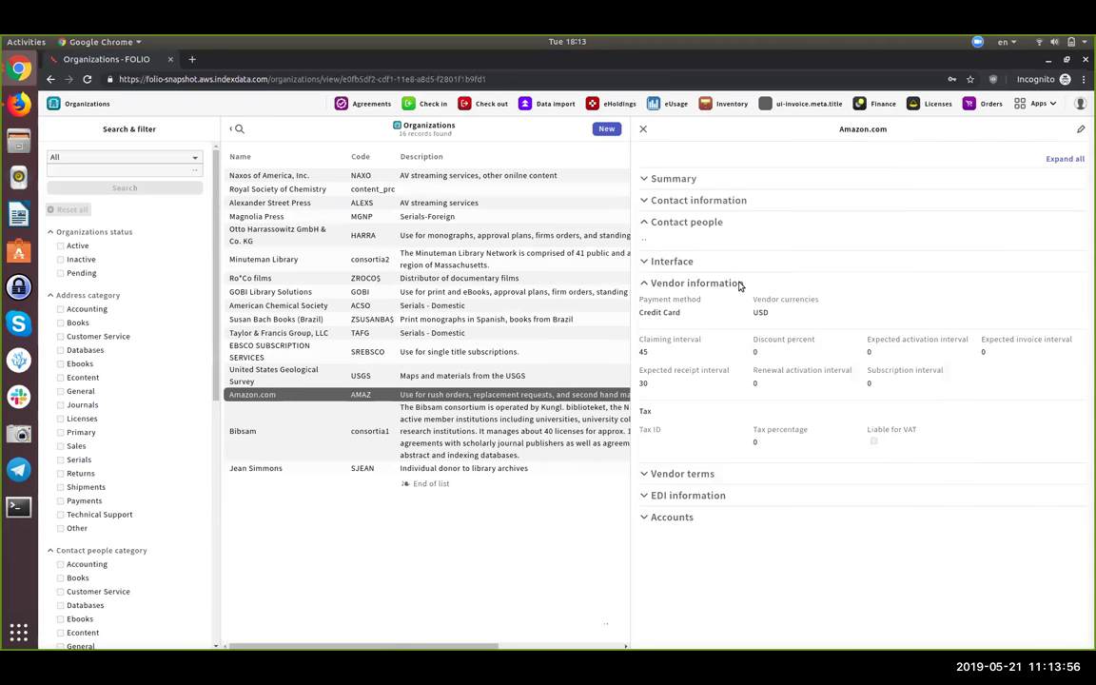
click(710, 226)
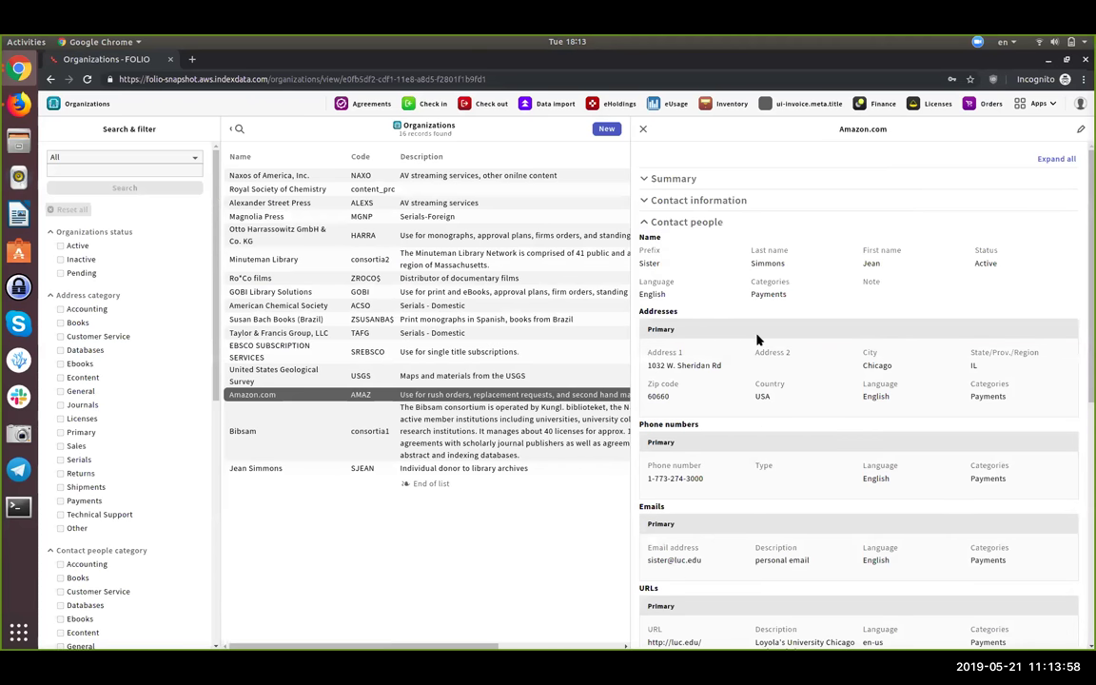
scroll(758, 340, down, 2)
scroll(758, 340, down, 6)
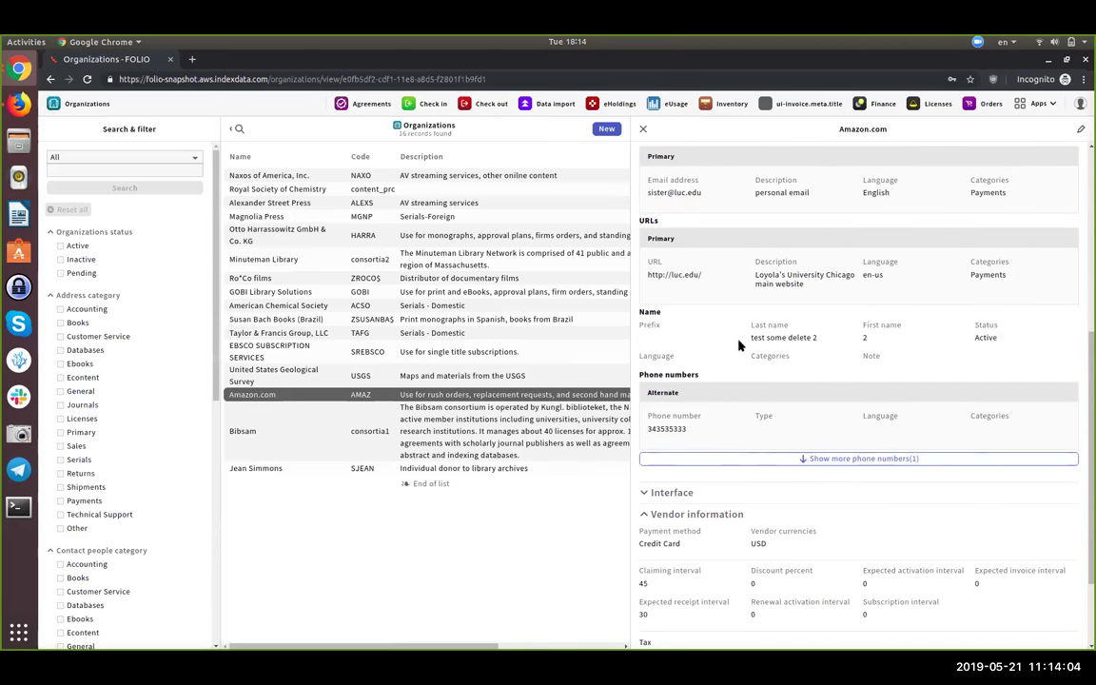
drag(758, 338, 809, 338)
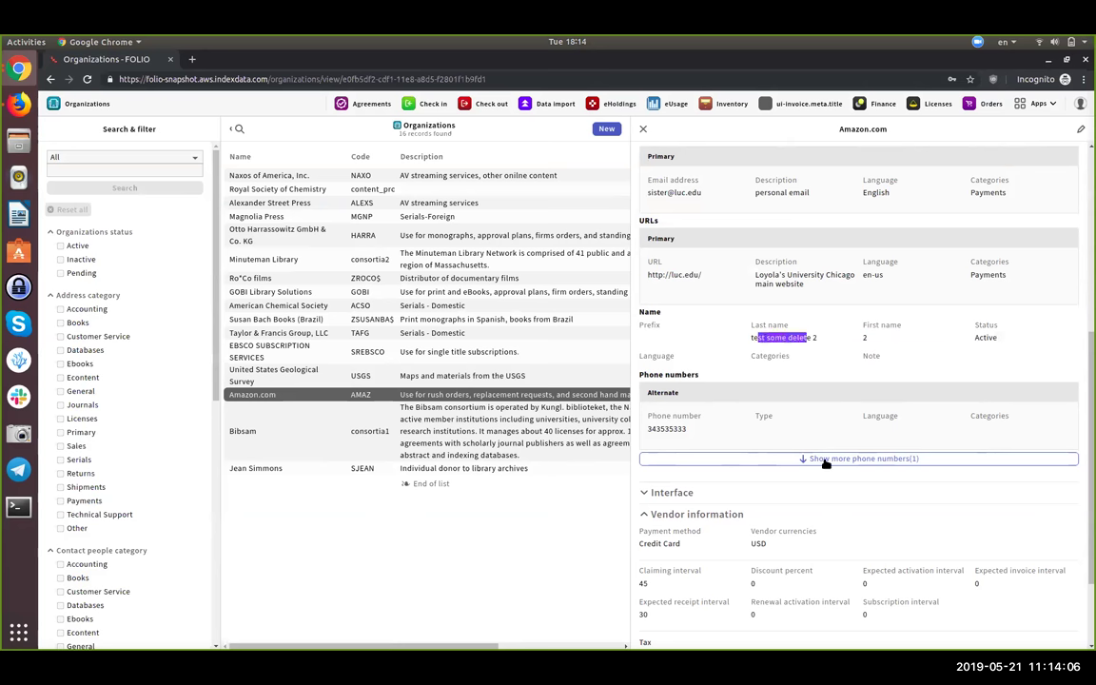
scroll(824, 451, down, 1)
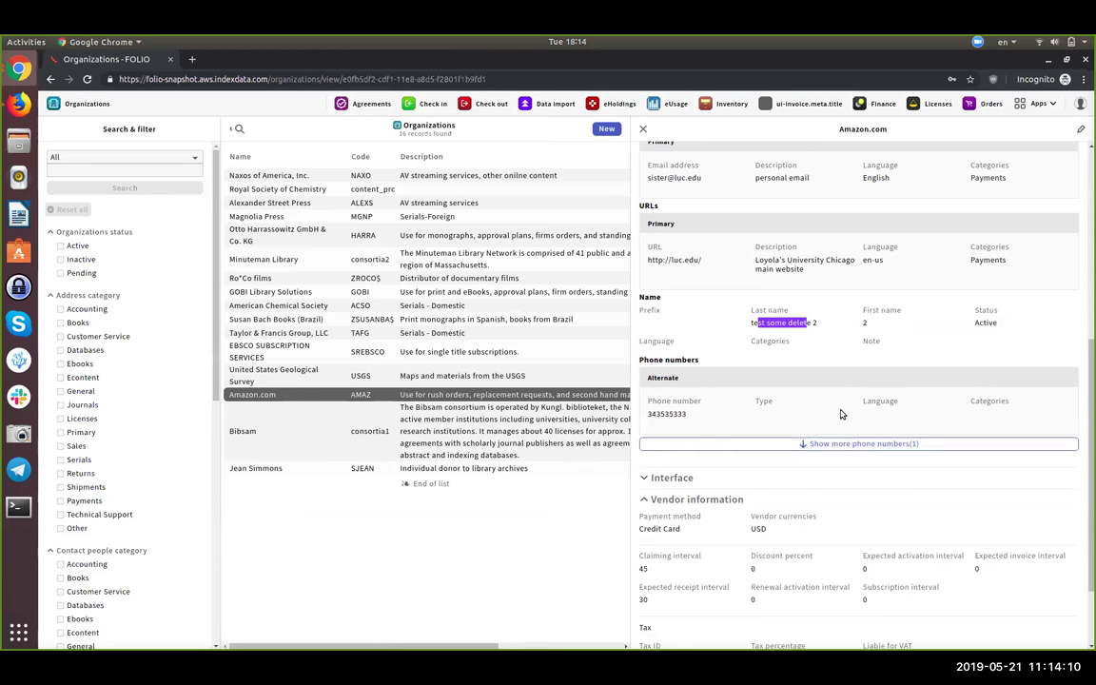
scroll(842, 443, down, 1)
click(844, 429)
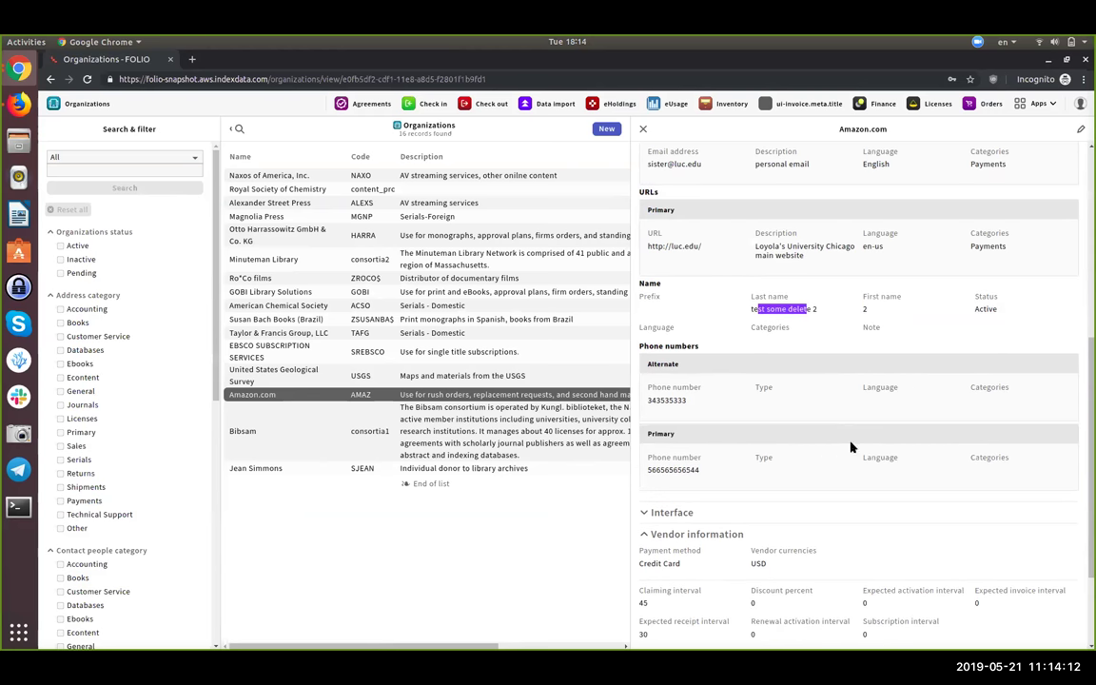
drag(683, 434, 656, 437)
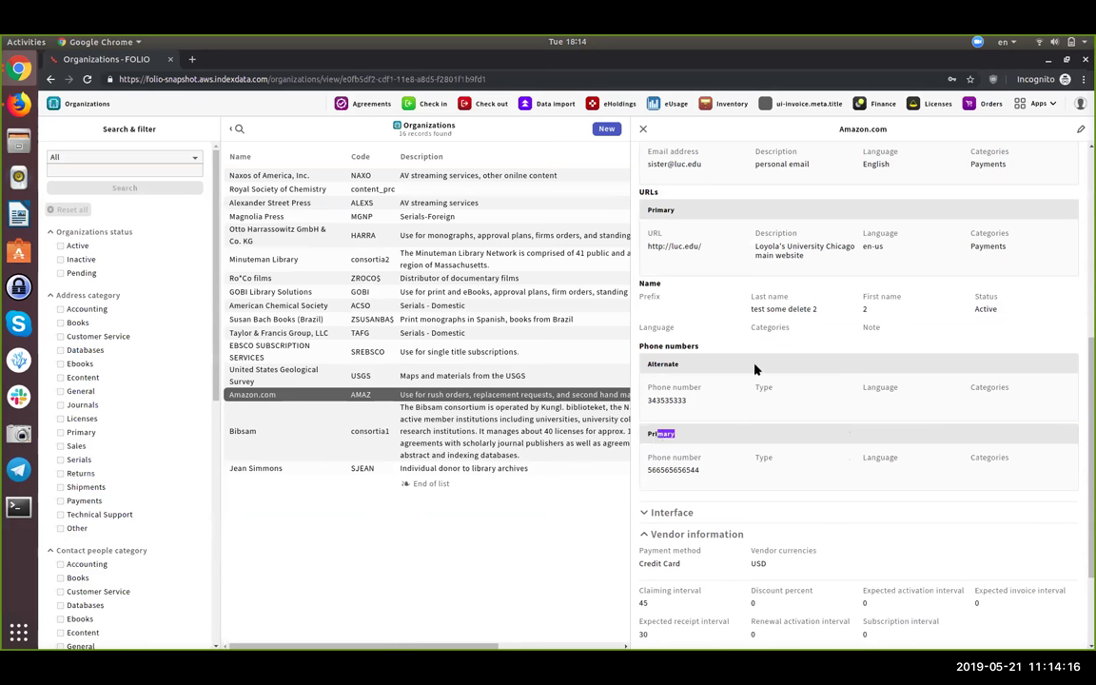
click(919, 332)
scroll(919, 332, up, 1)
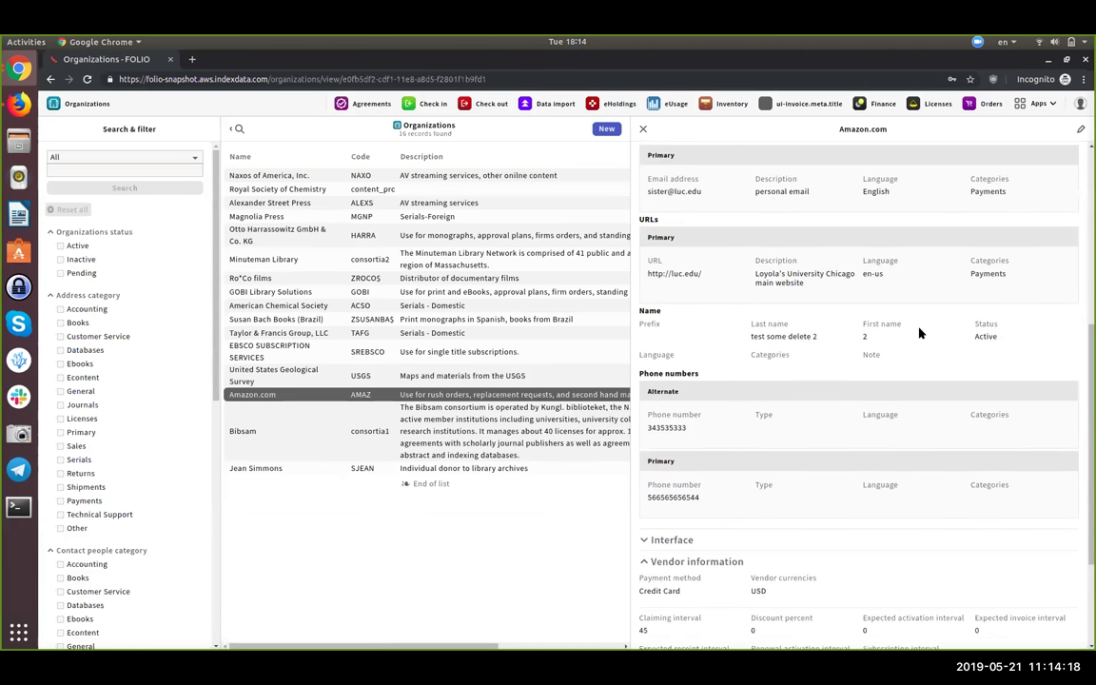
scroll(918, 332, up, 4)
- From Amazon.com's edit form, open the test contact's record and its actions menu
click(1080, 130)
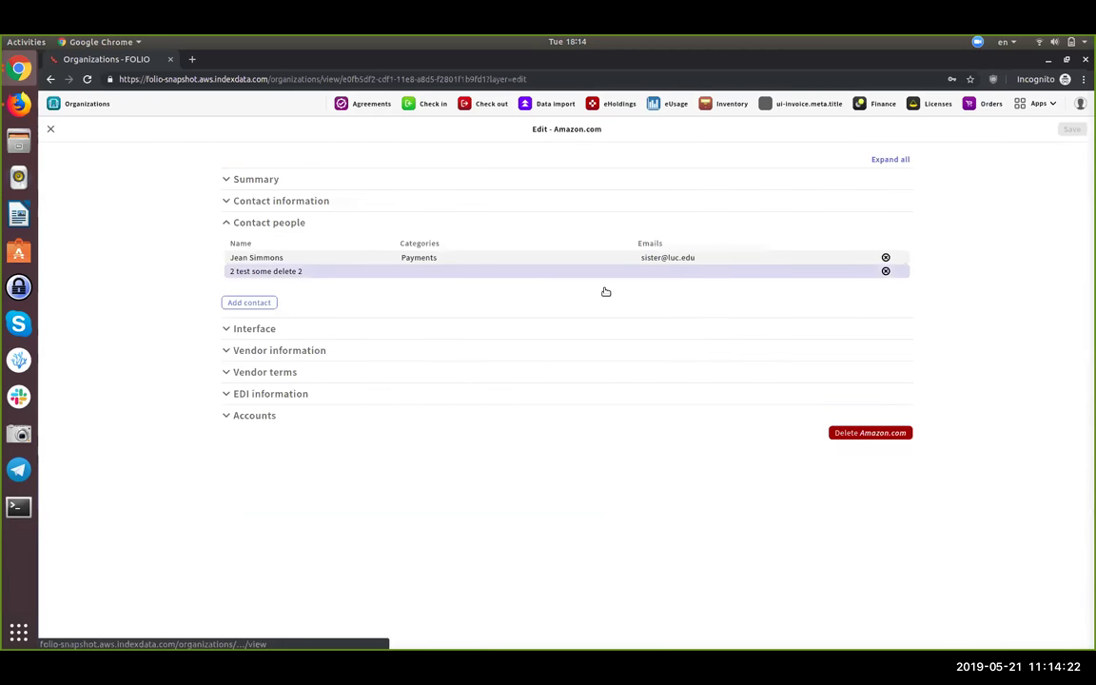
click(486, 274)
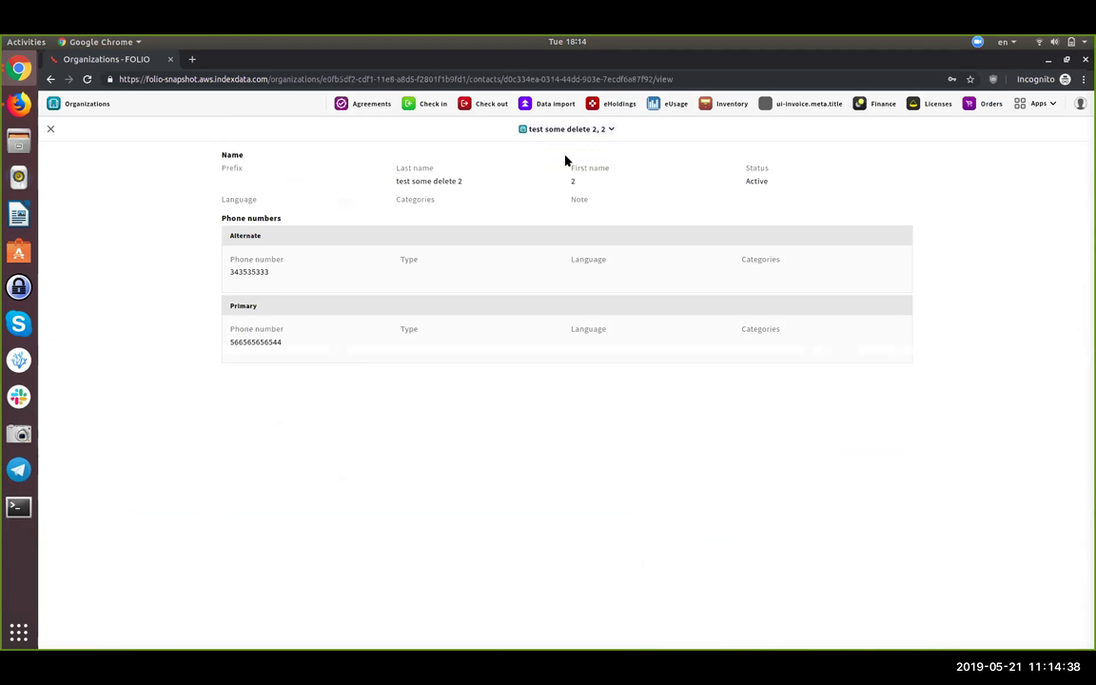
click(610, 129)
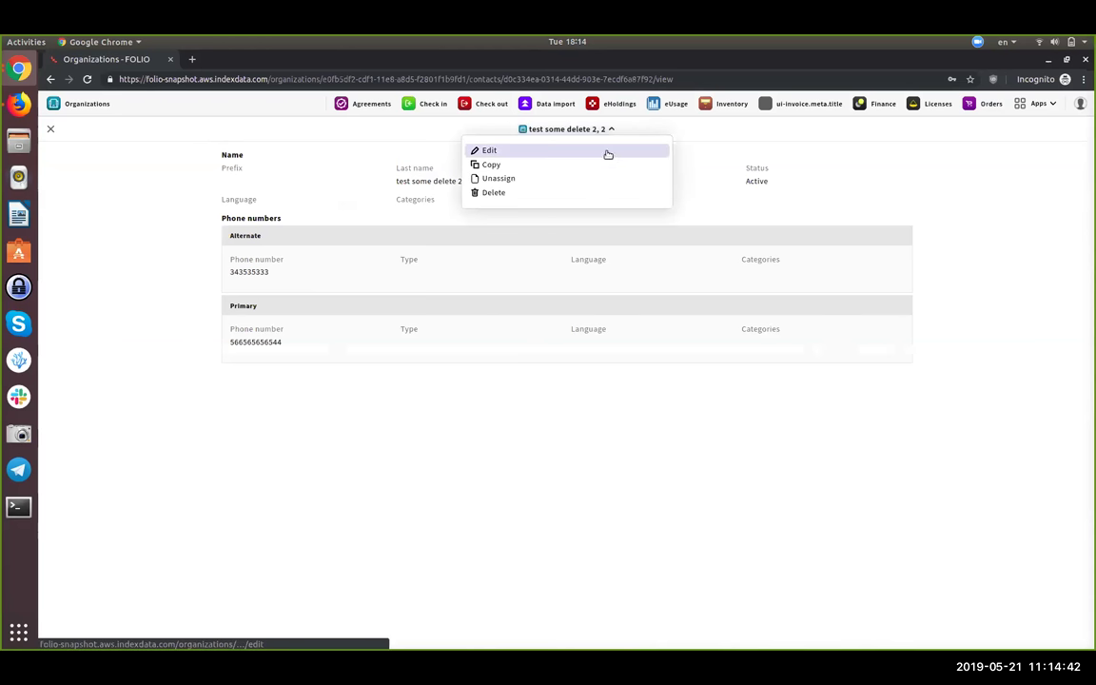
- Rename the contact to last name 'test test', first name 'test', and save
click(607, 152)
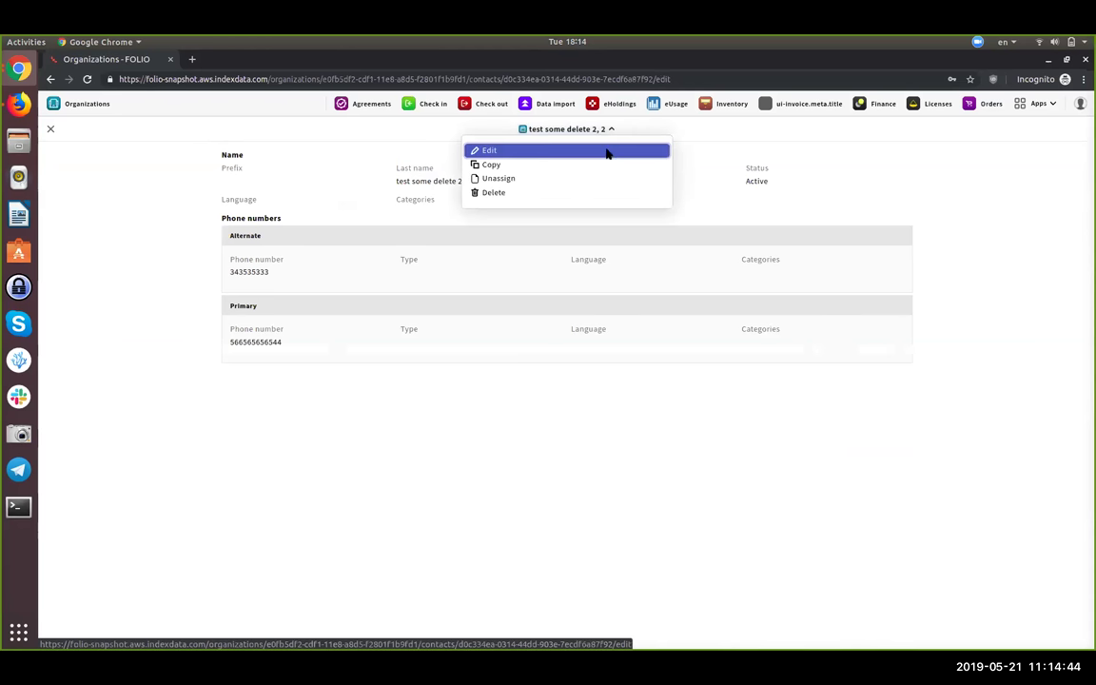
click(503, 206)
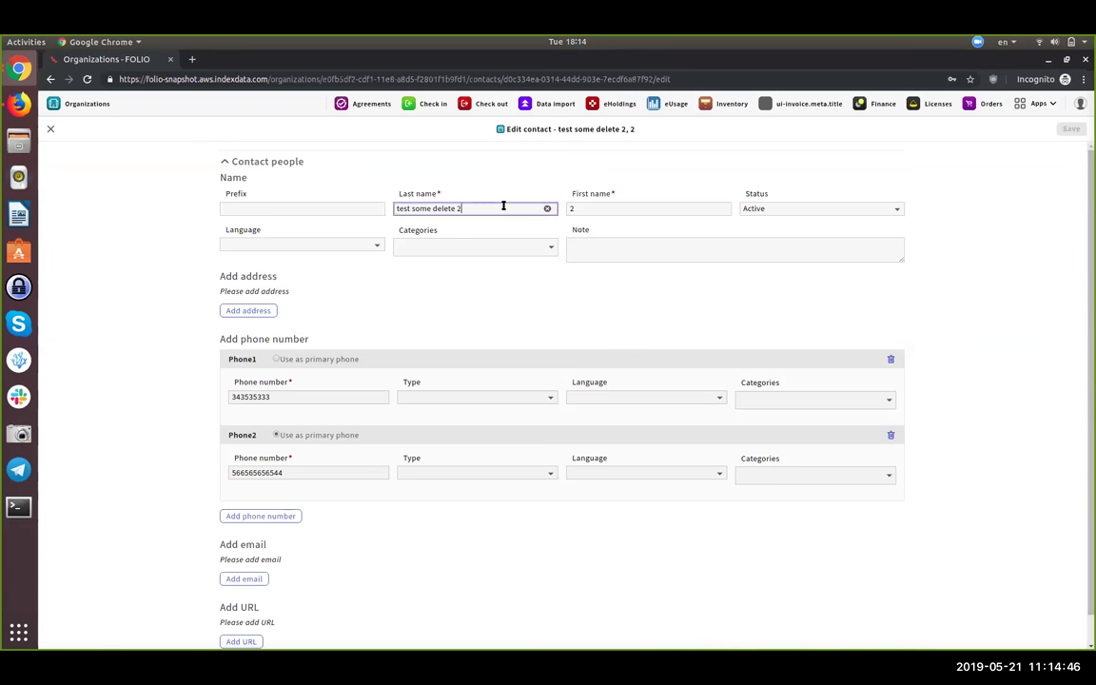
key(BackSpace)
key(BackSpace)
key(BackSpace)
key(BackSpace)
key(BackSpace)
key(BackSpace)
key(BackSpace)
key(BackSpace)
key(BackSpace)
key(BackSpace)
key(BackSpace)
key(BackSpace)
key(BackSpace)
key(BackSpace)
key(BackSpace)
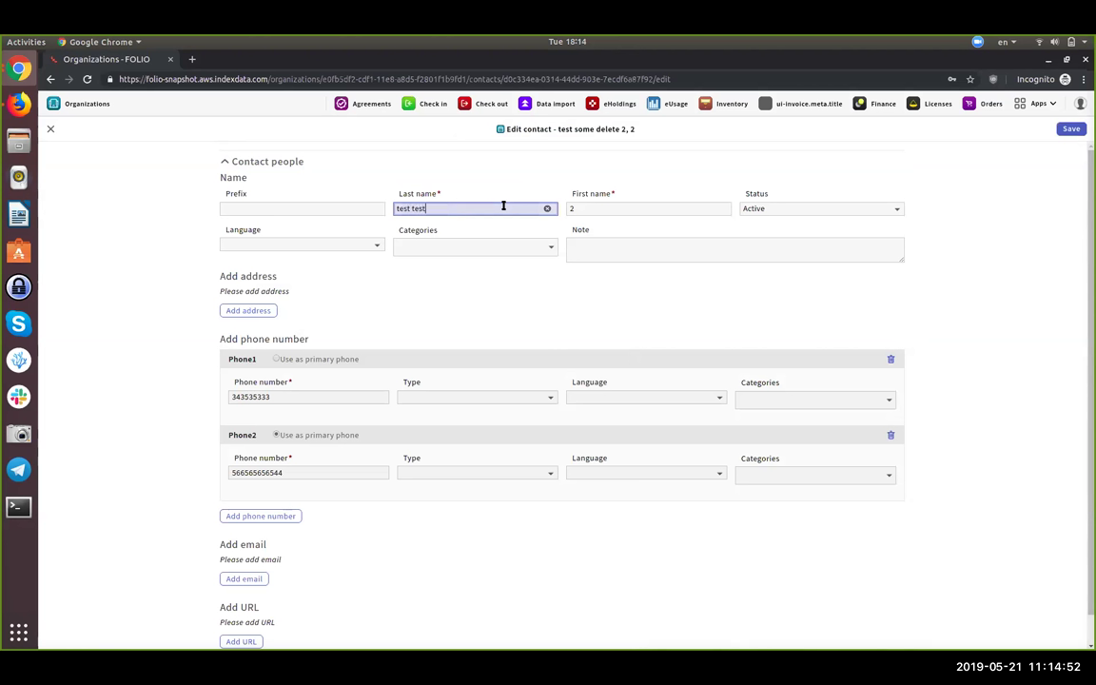
click(597, 210)
key(BackSpace)
text(test)
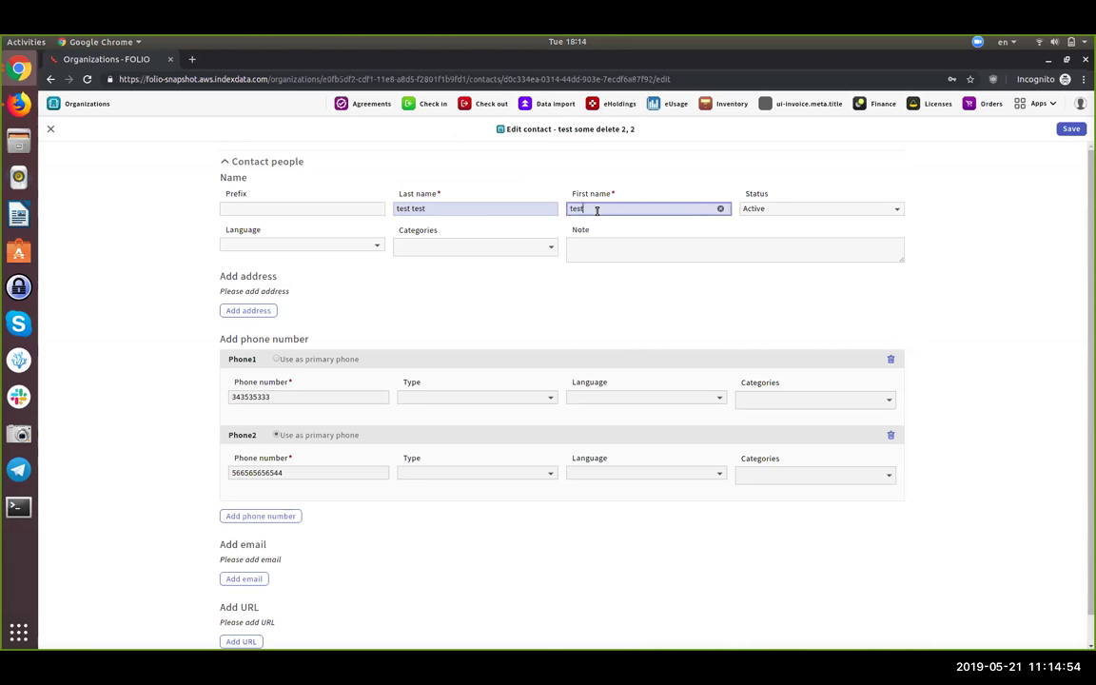
click(1071, 128)
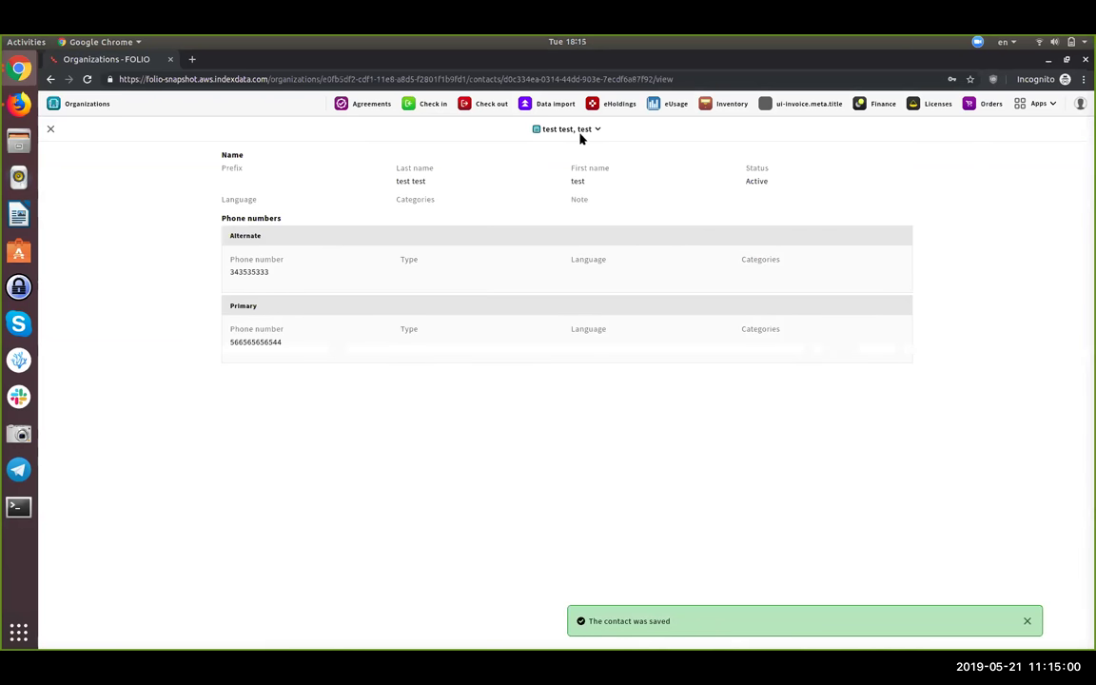
click(581, 134)
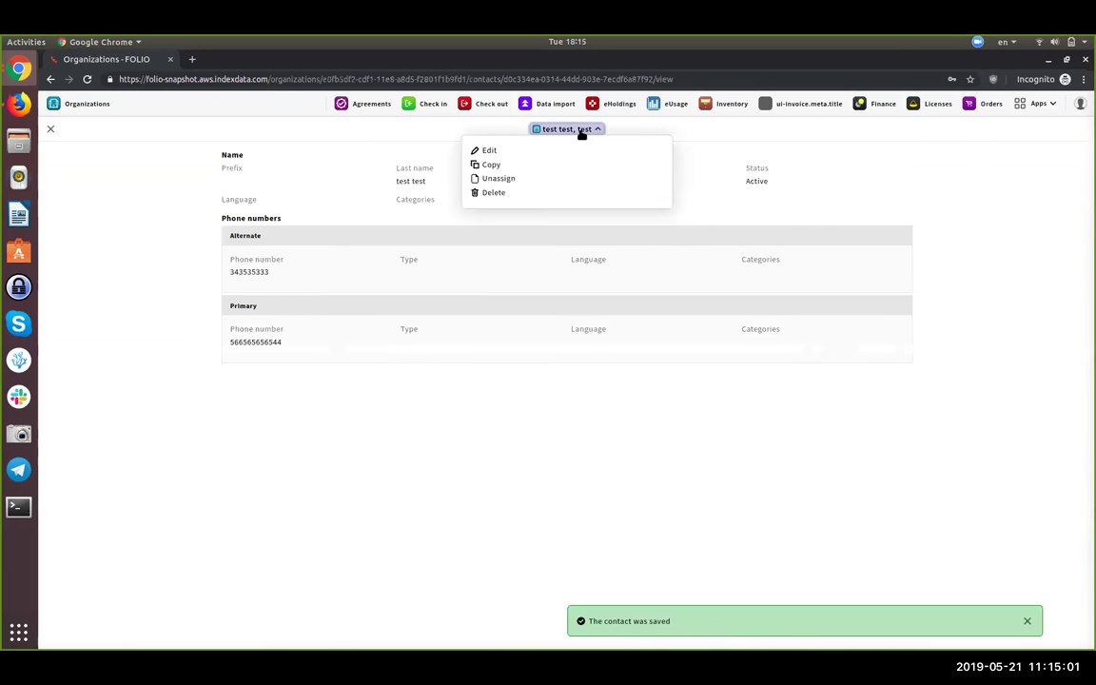
- Delete the 'test test, test' contact and confirm the deletion
click(551, 193)
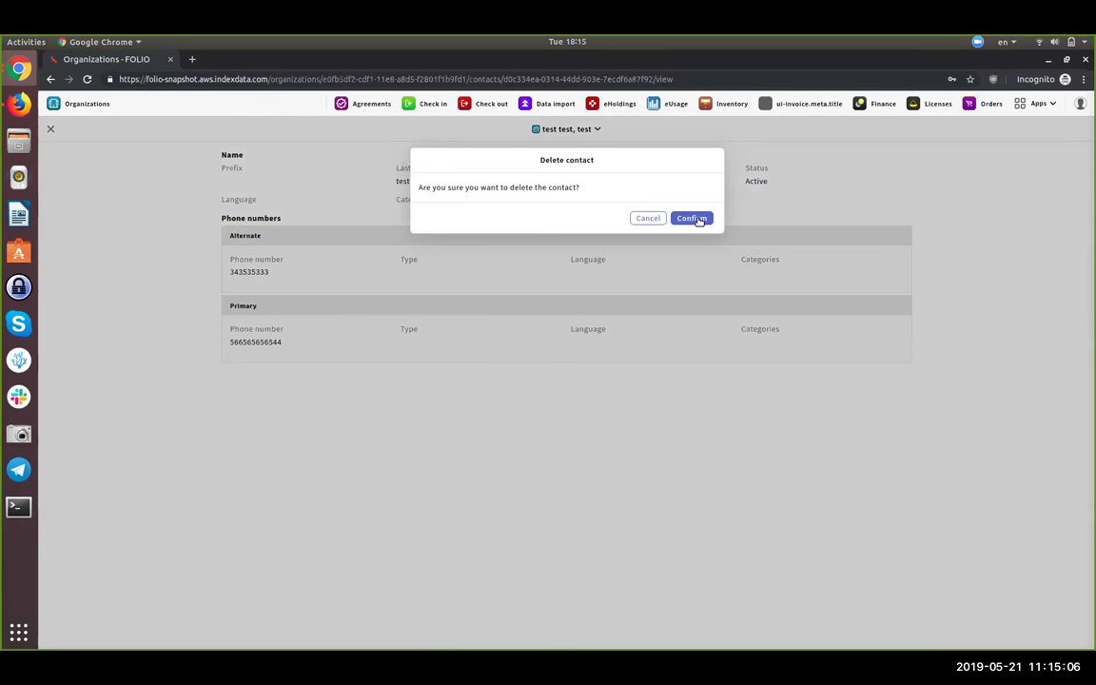
click(695, 217)
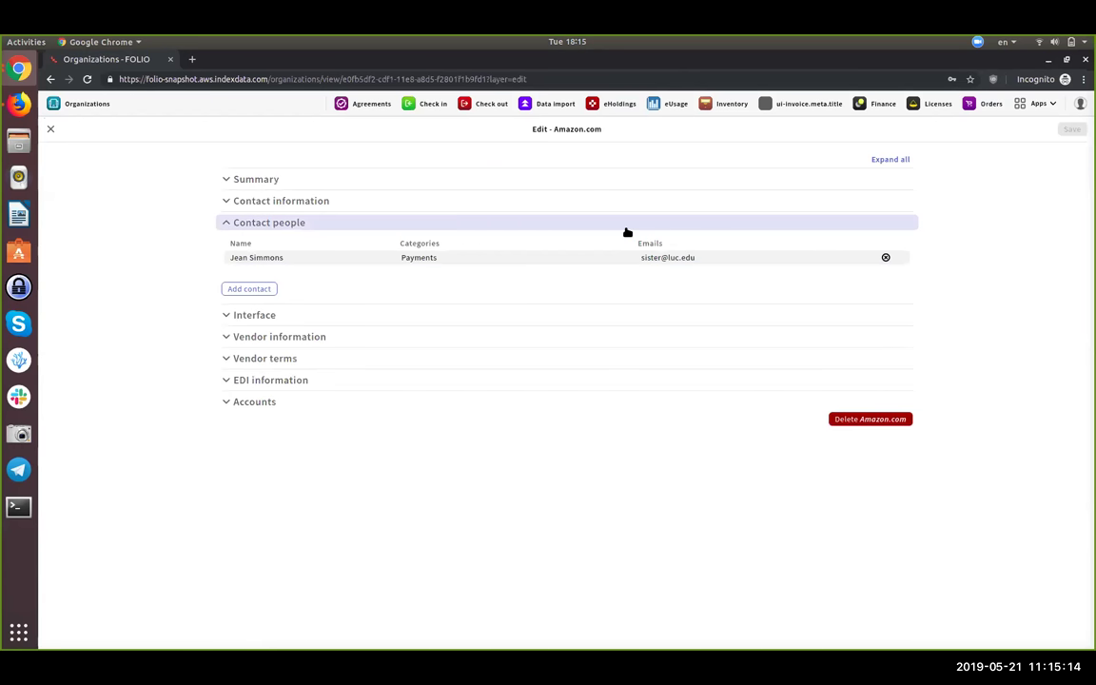
- Clear the contact search and add the first five listed contacts to Amazon.com
click(263, 289)
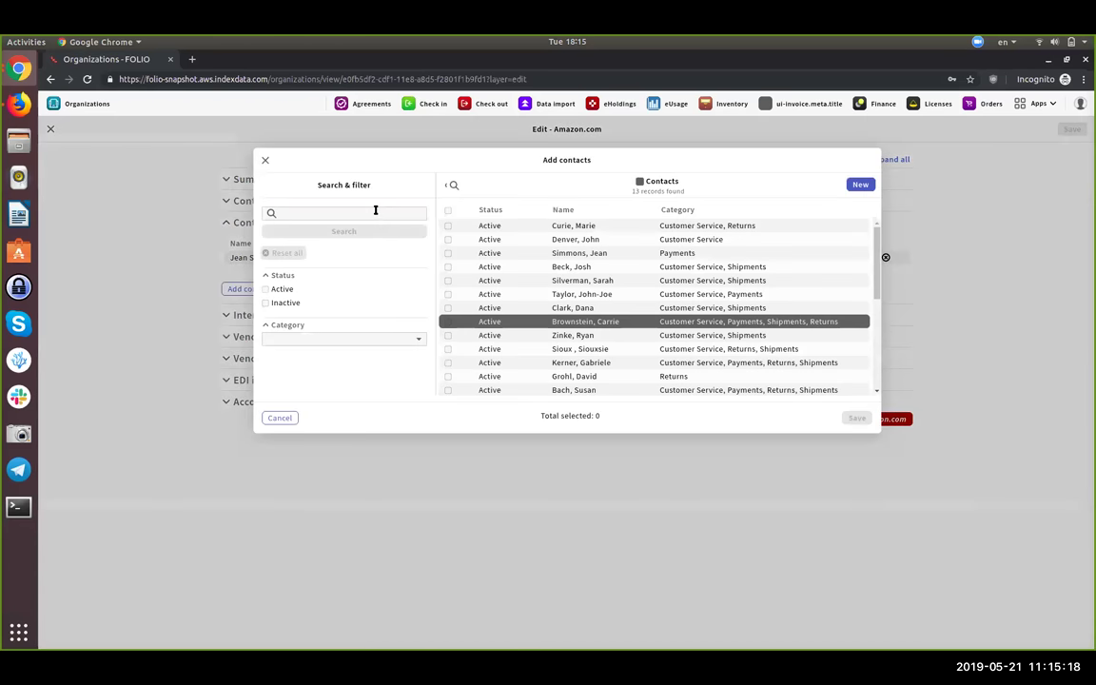
text(test)
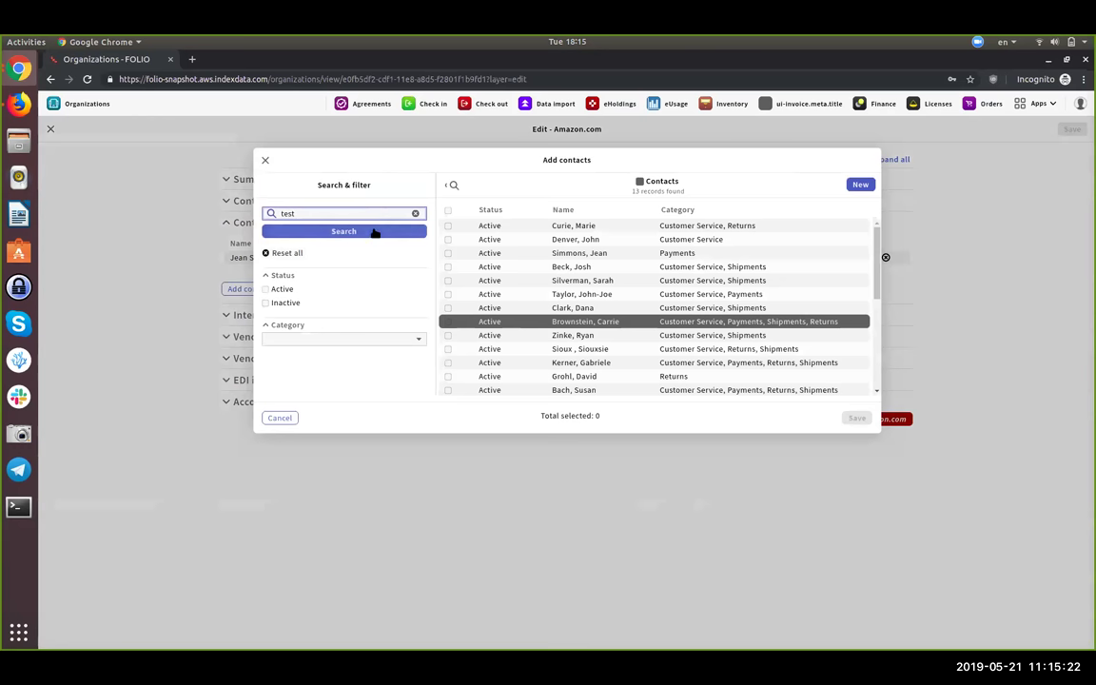
click(375, 232)
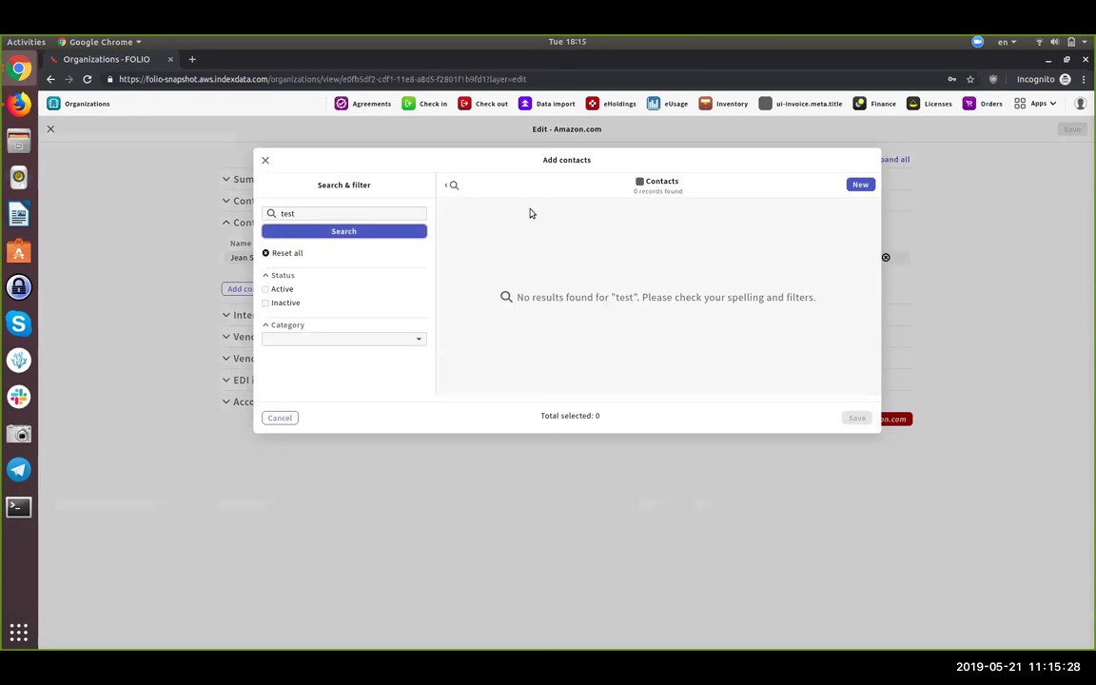
click(301, 253)
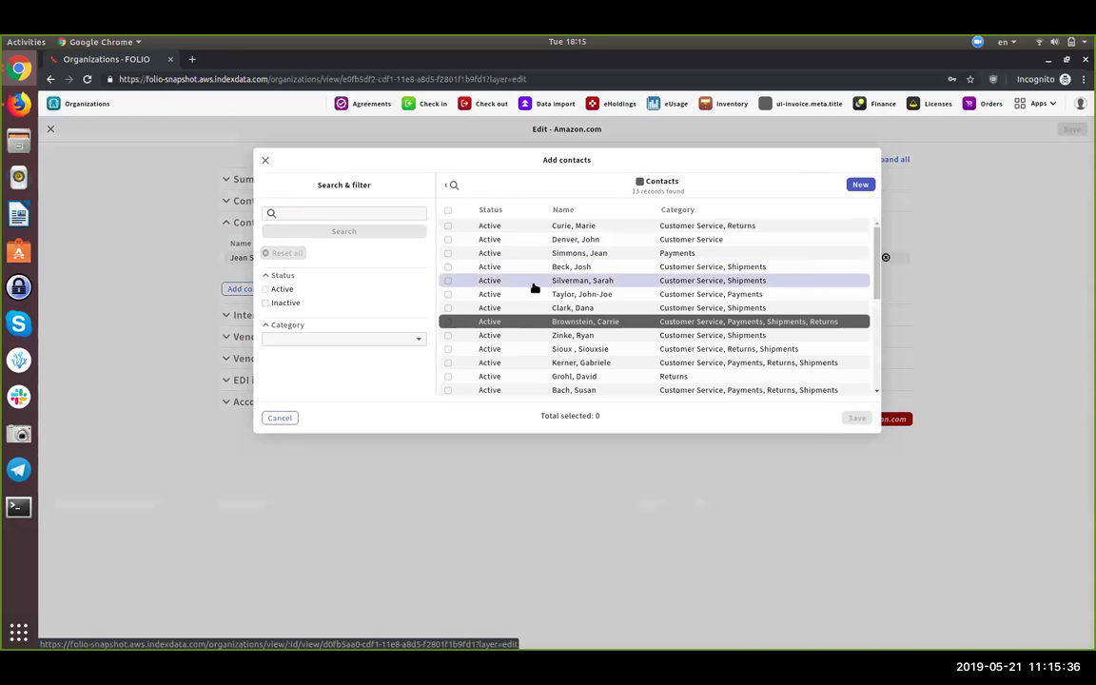
click(535, 284)
click(534, 295)
click(536, 308)
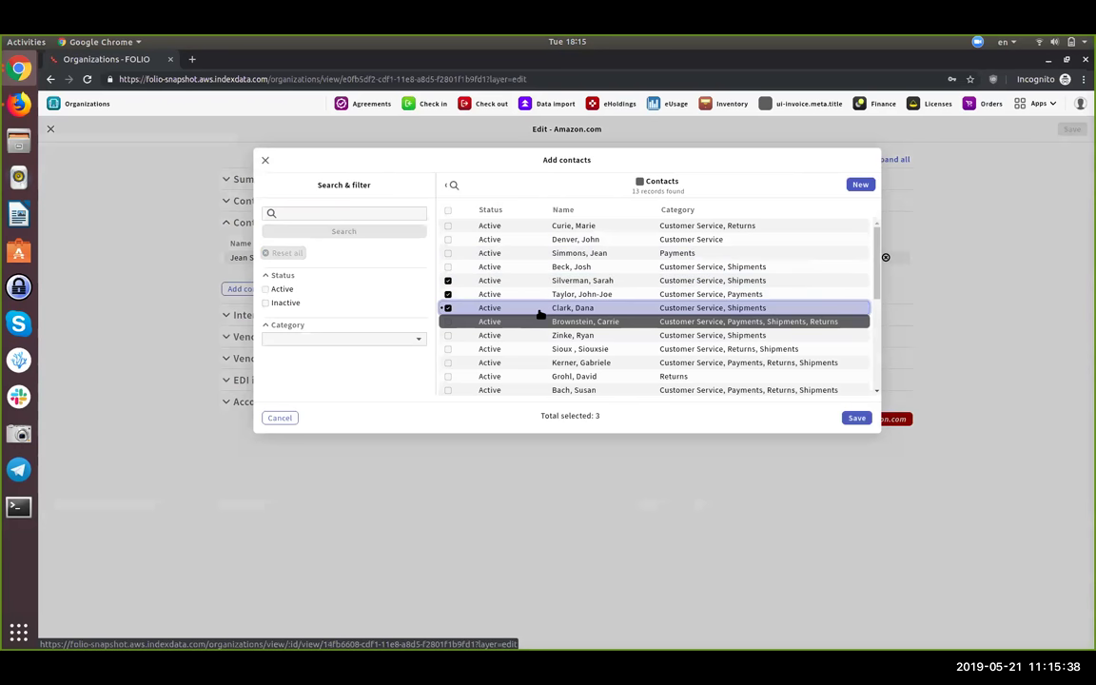
click(541, 321)
click(543, 334)
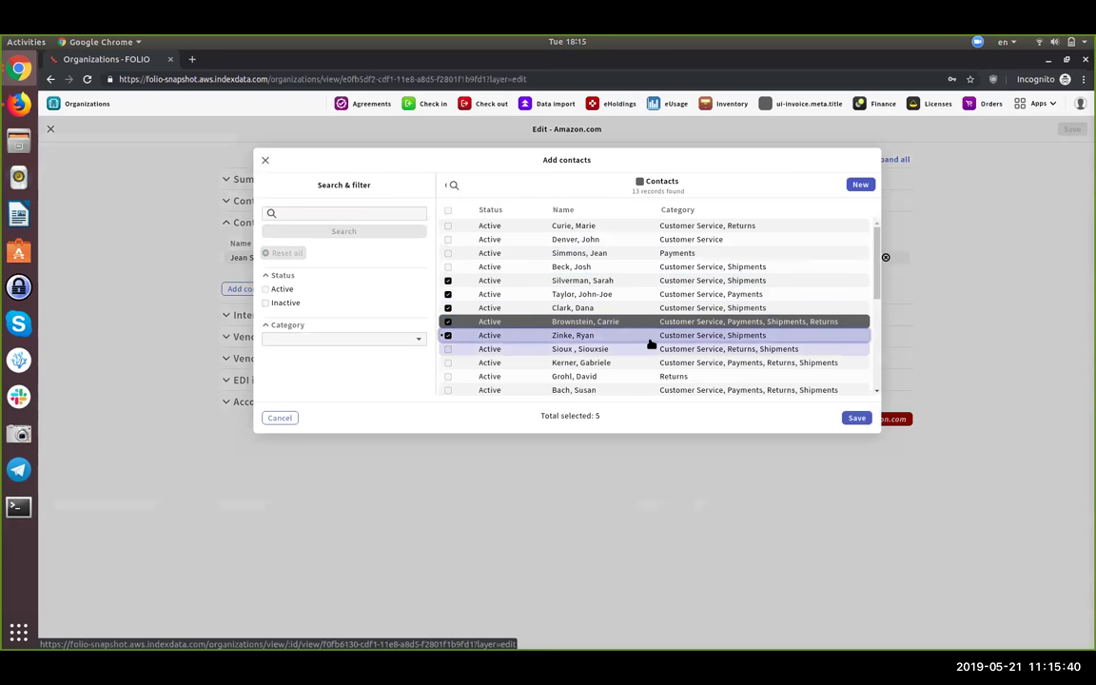
click(857, 419)
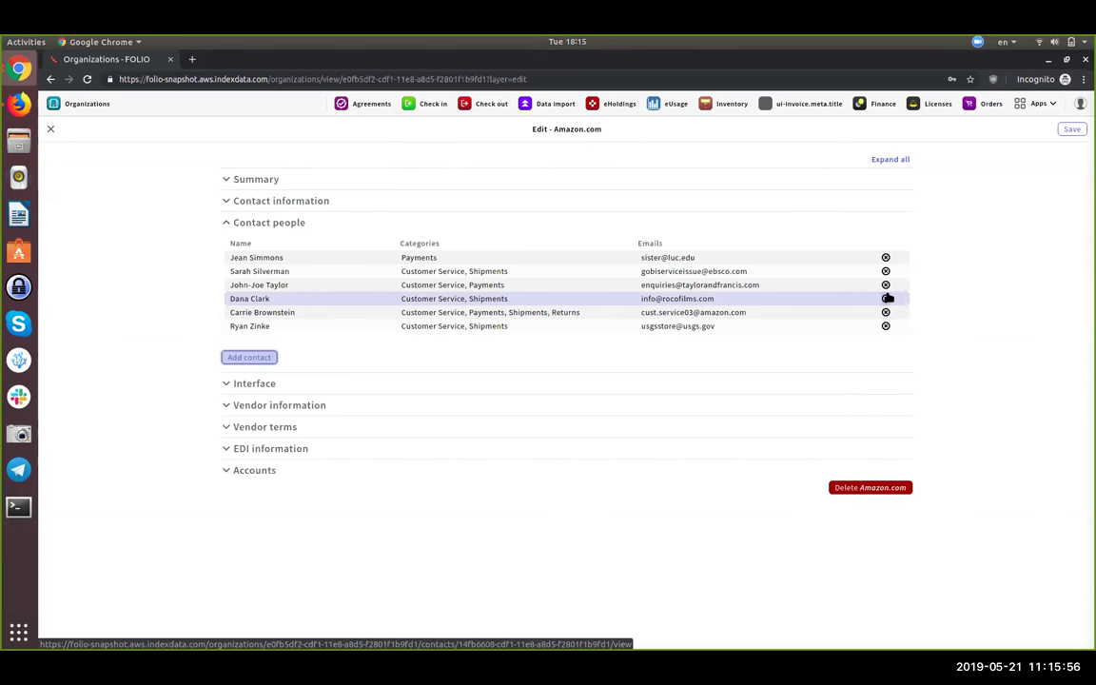
click(886, 300)
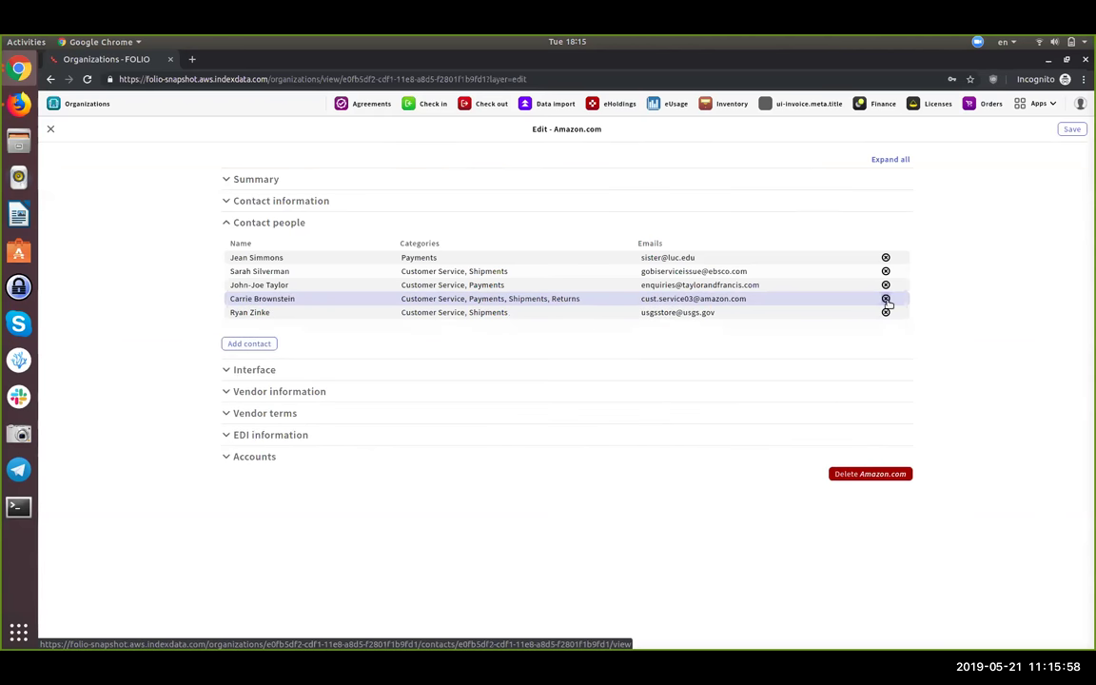
click(885, 300)
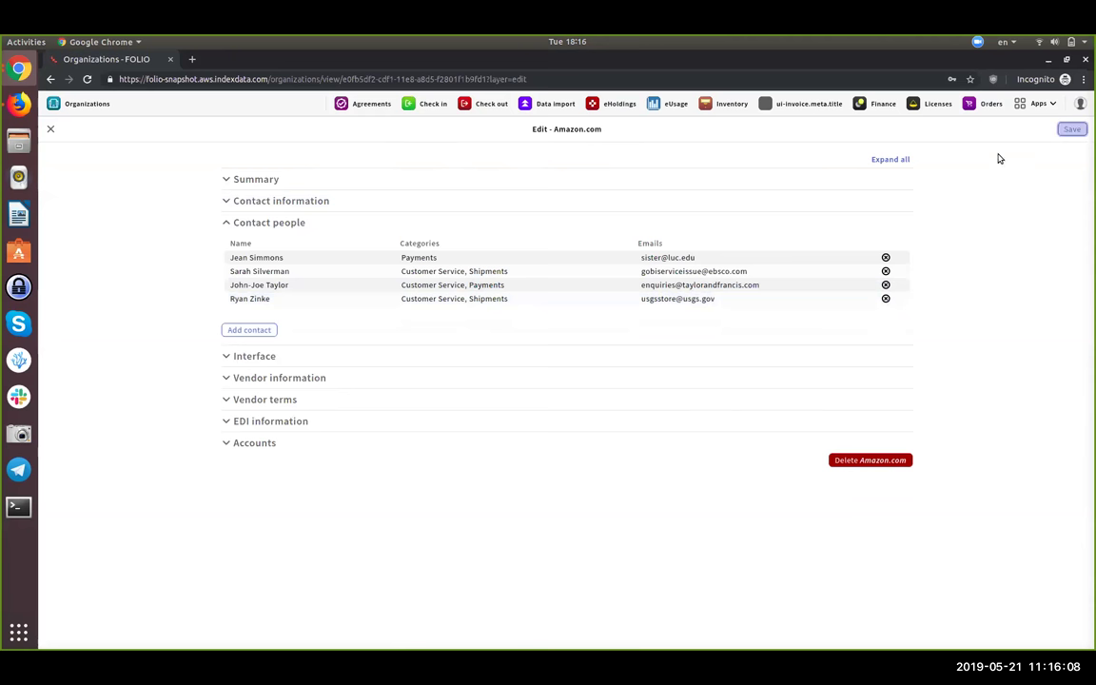
click(1071, 129)
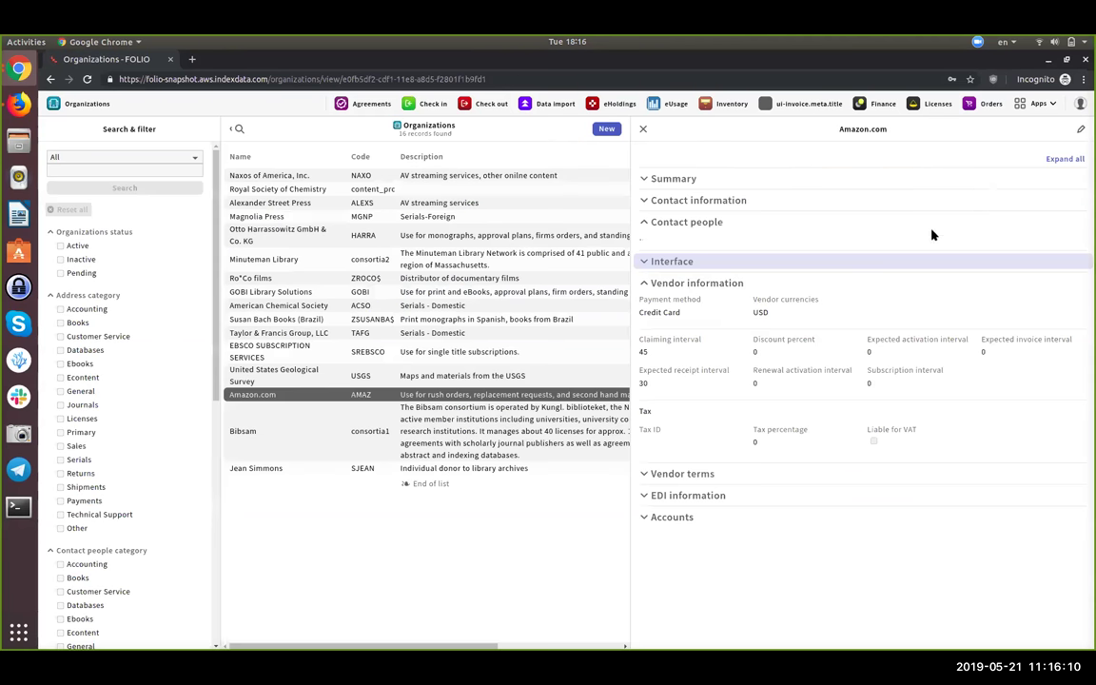
click(1082, 129)
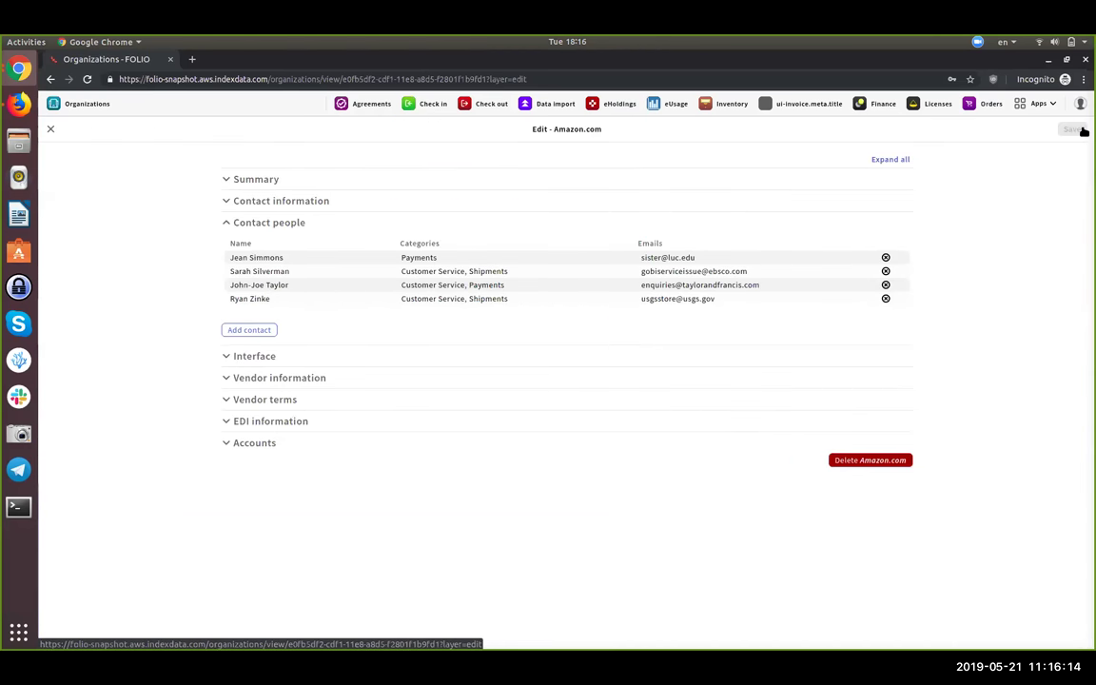
- Unassign the USGS store contact from Amazon.com and confirm the removal
click(496, 298)
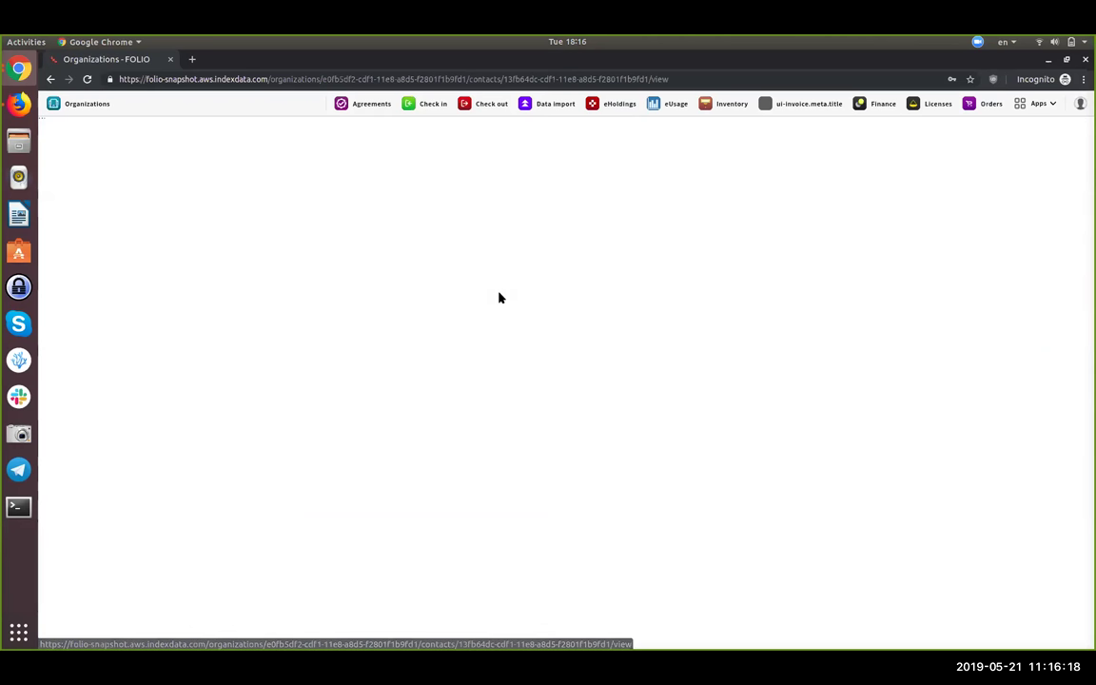
click(588, 132)
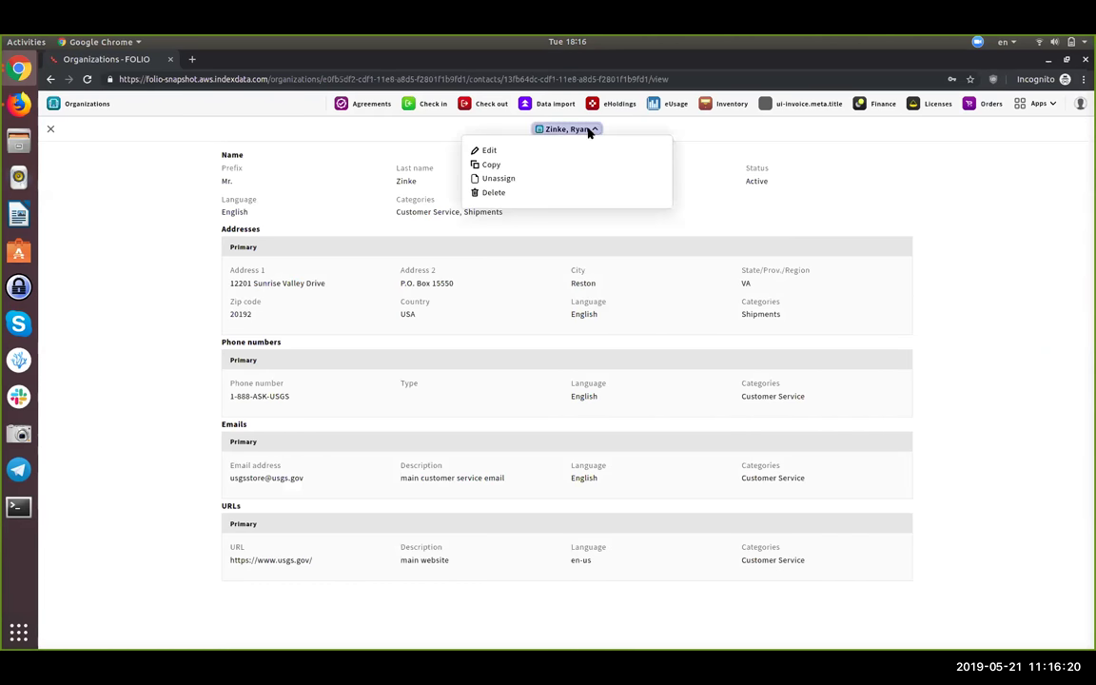
click(542, 180)
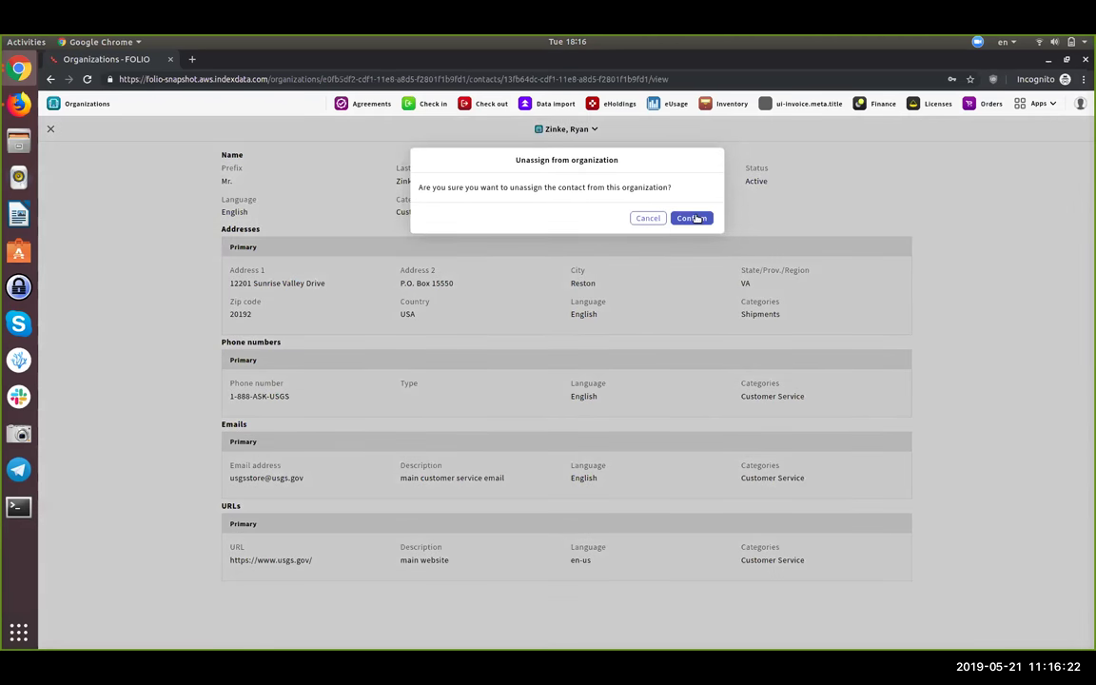
click(692, 218)
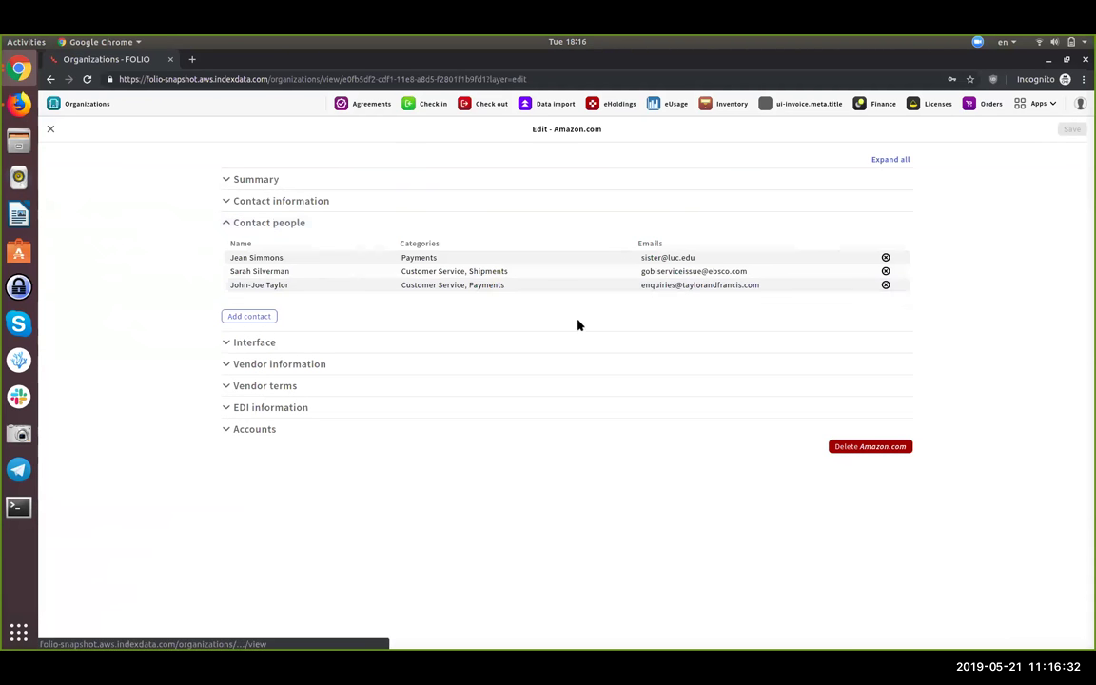
- Add the Taylor & Francis Online and American Chemical Society Web Editions interfaces to Amazon.com
click(345, 343)
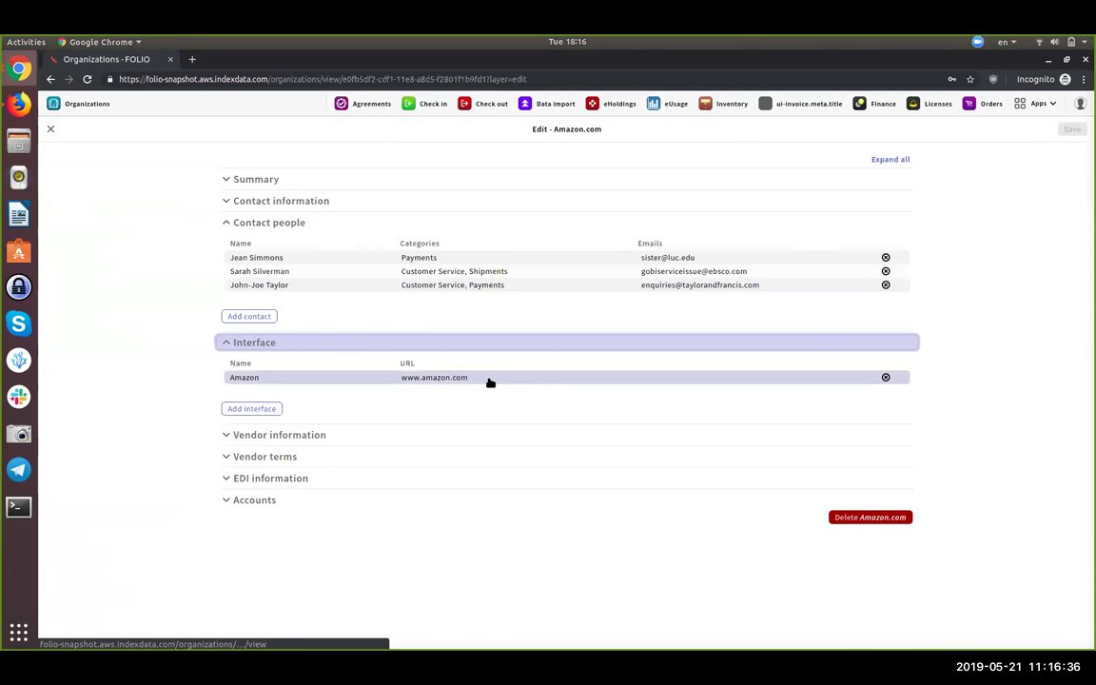
click(261, 409)
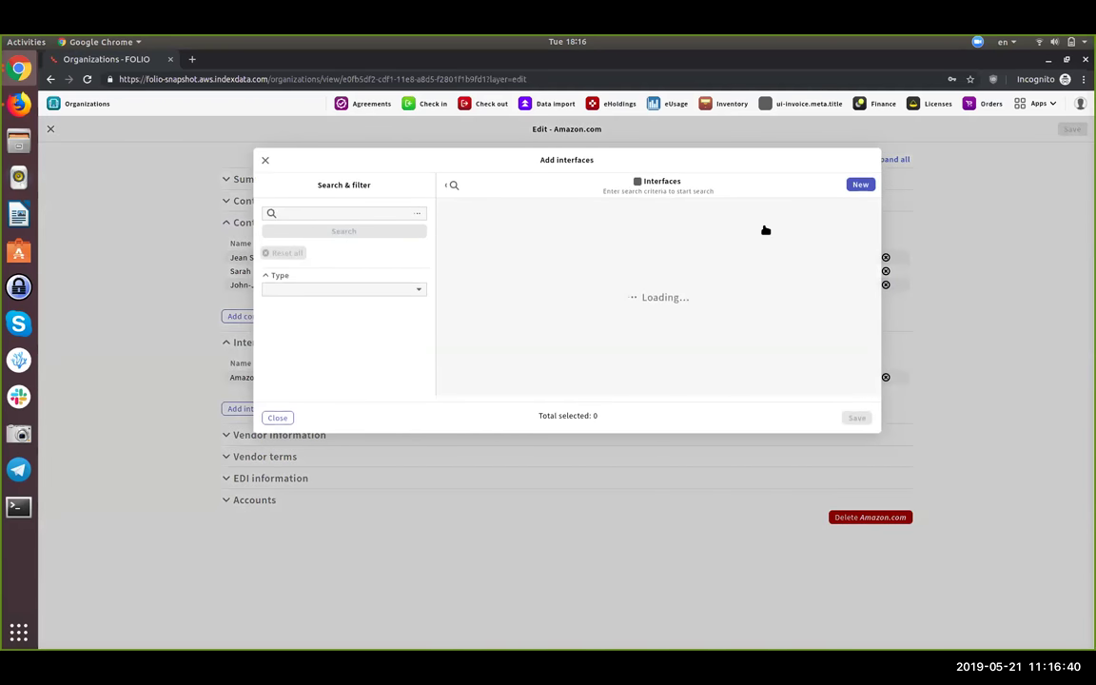
click(508, 236)
click(485, 251)
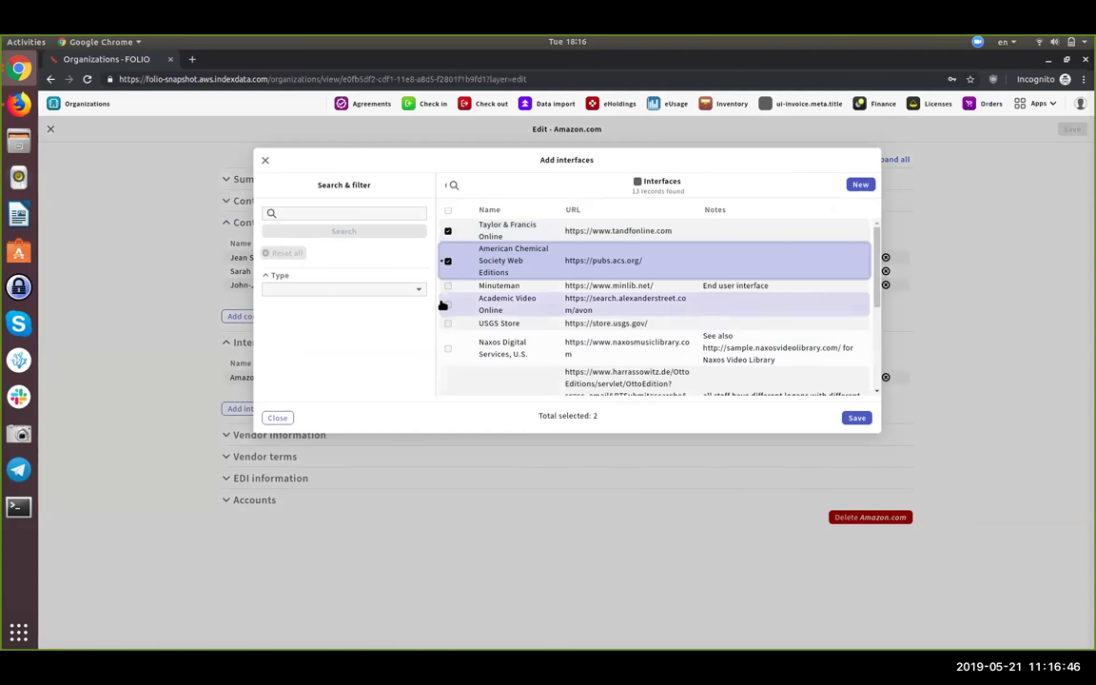
click(856, 418)
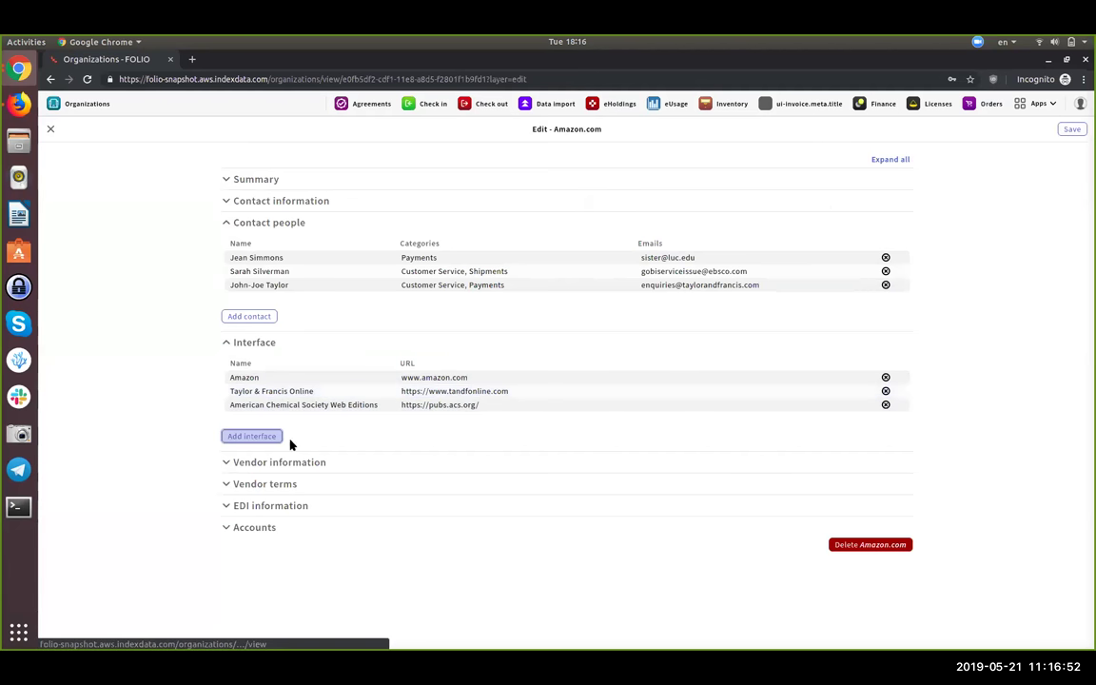
click(442, 378)
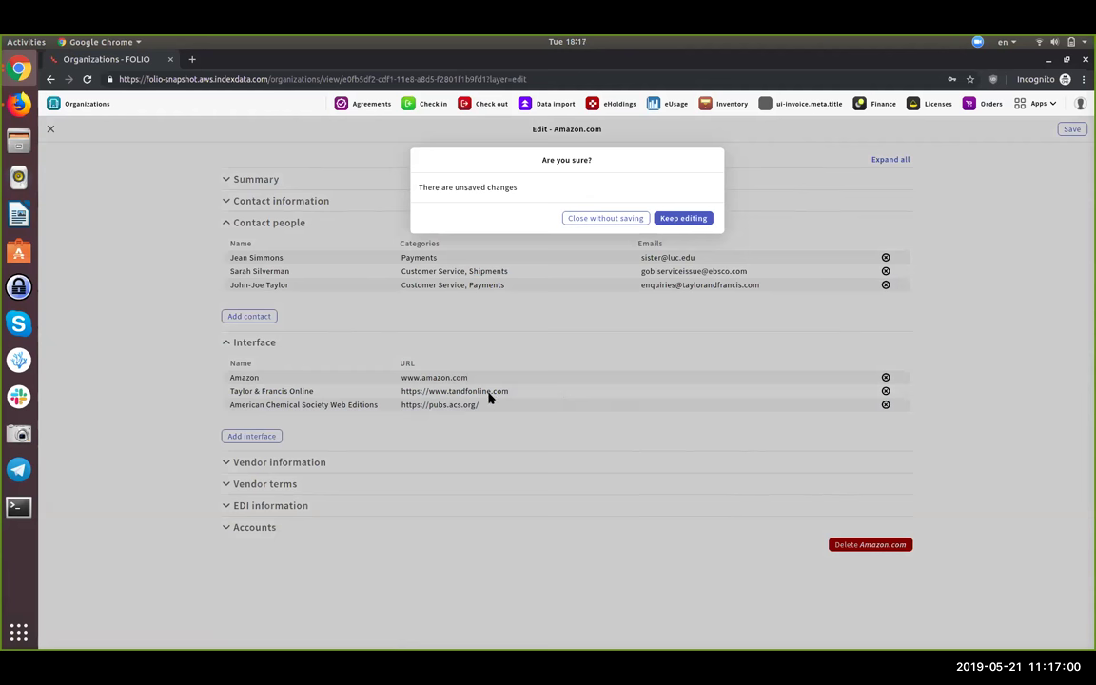
- Close without saving to reach the Amazon interface's record page
click(589, 219)
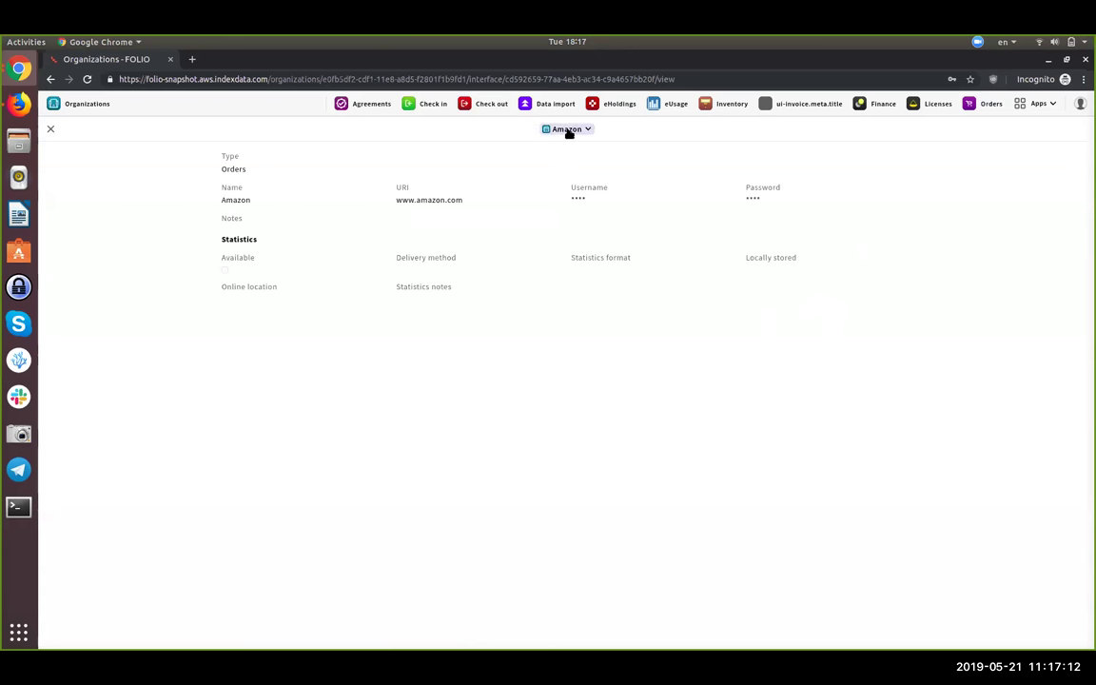
click(567, 130)
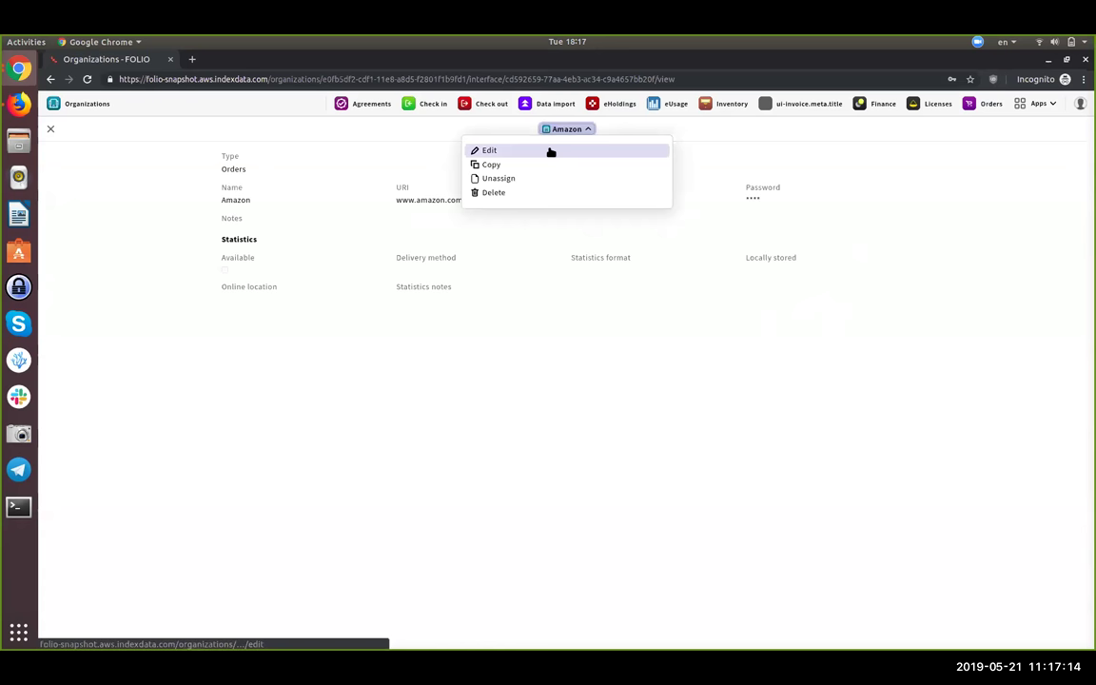
click(548, 152)
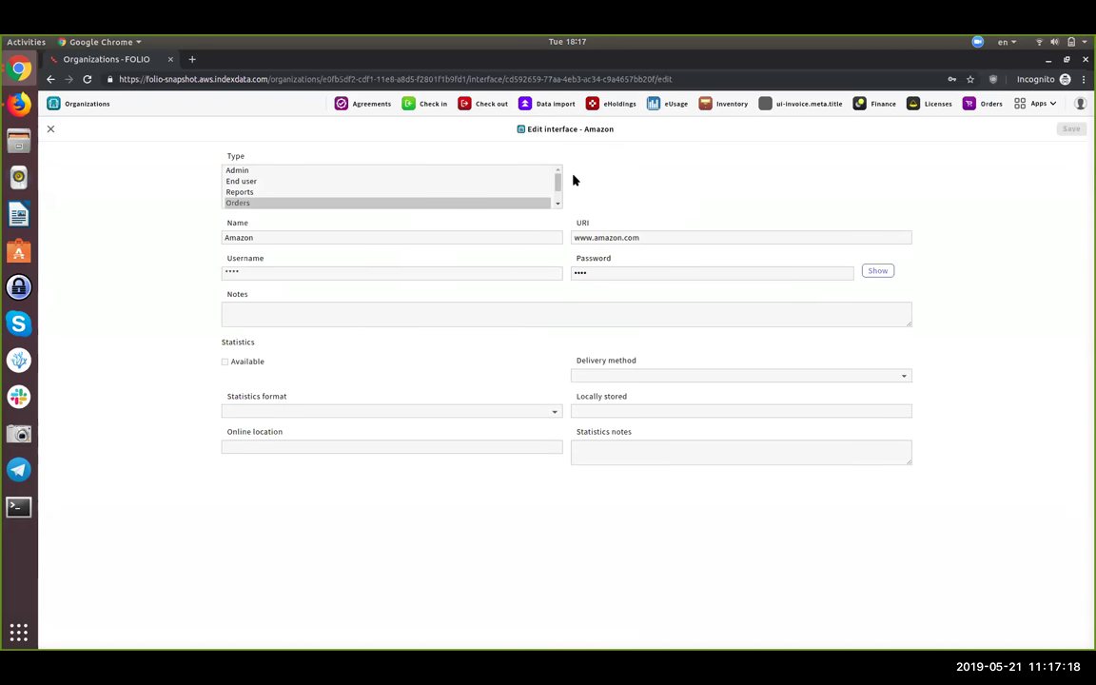
drag(557, 190, 557, 176)
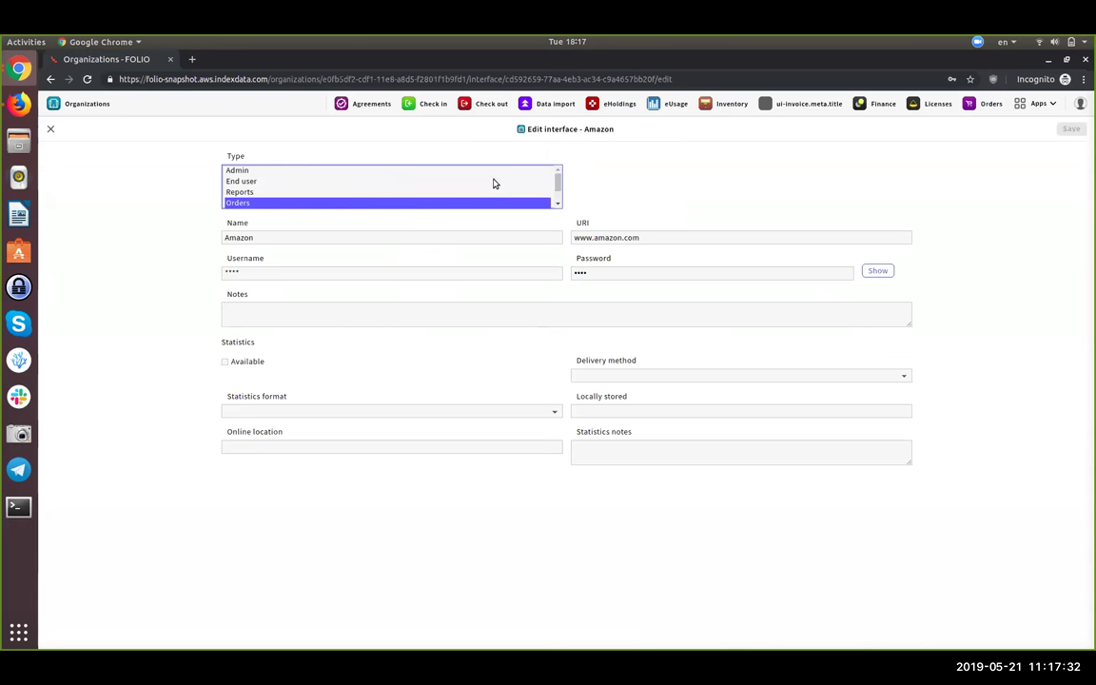
drag(559, 180, 558, 178)
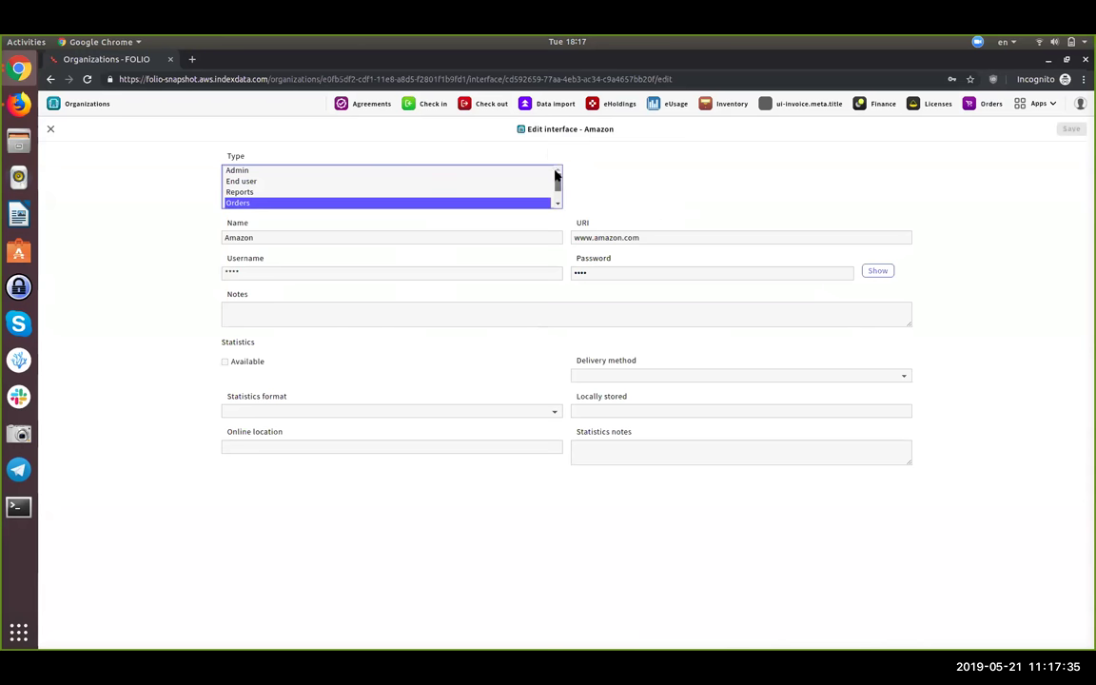
ctrl+click(468, 171)
ctrl+click(458, 181)
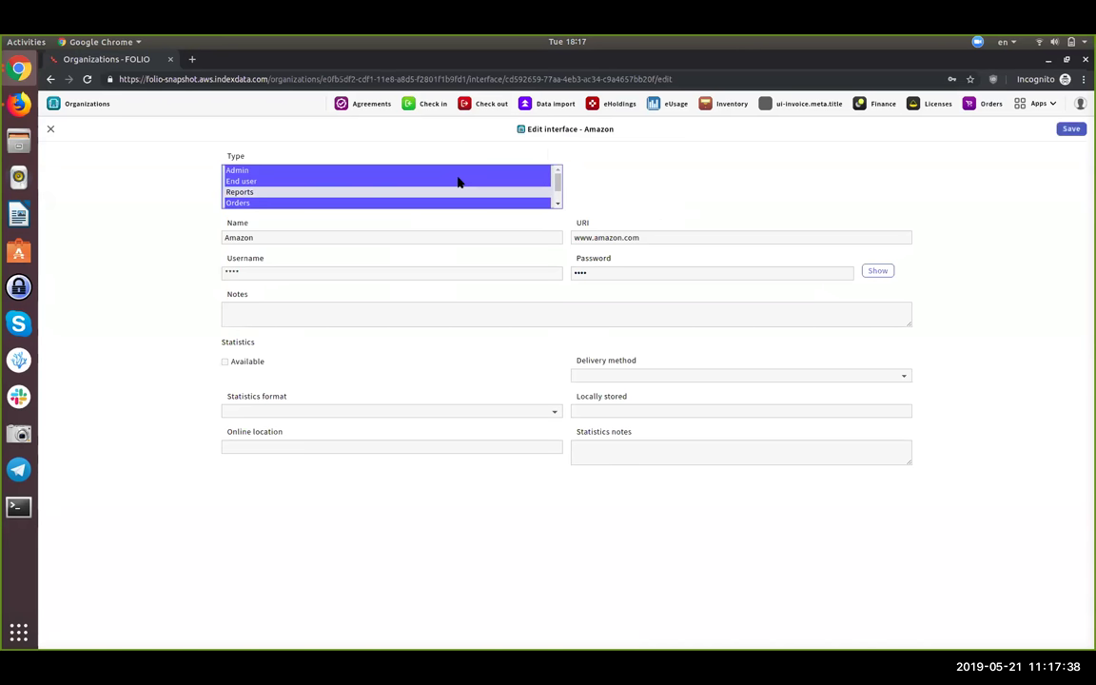
click(1073, 130)
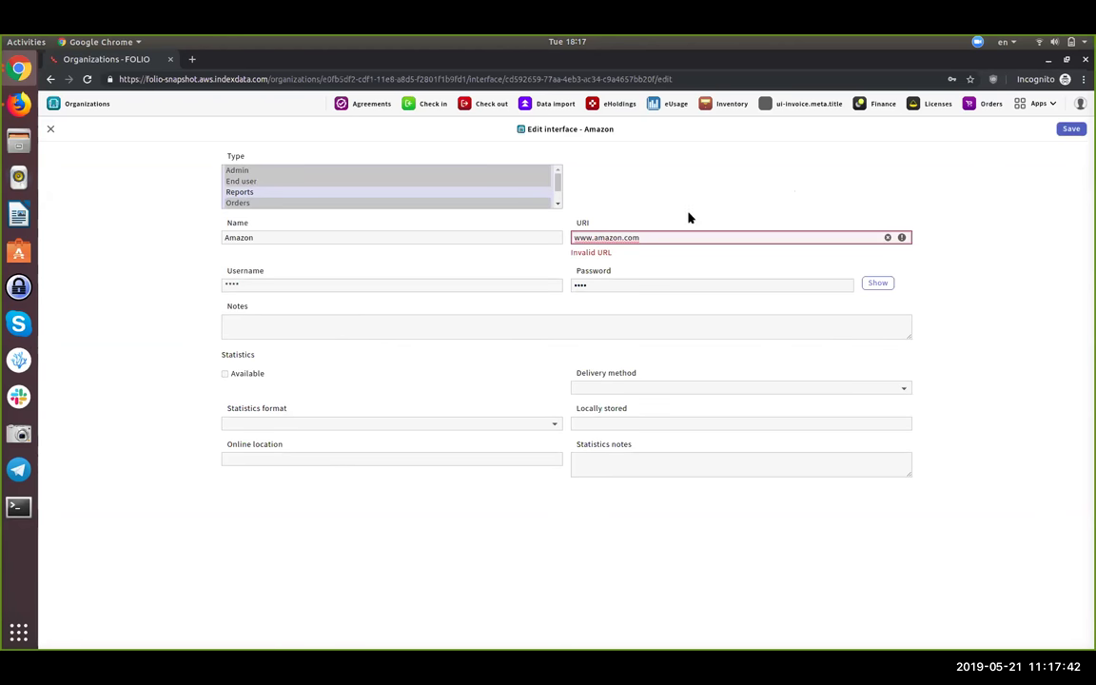
text(https://)
- Save the Amazon interface with types Admin, End user and Orders, then return to Amazon.com's edit form
click(1067, 129)
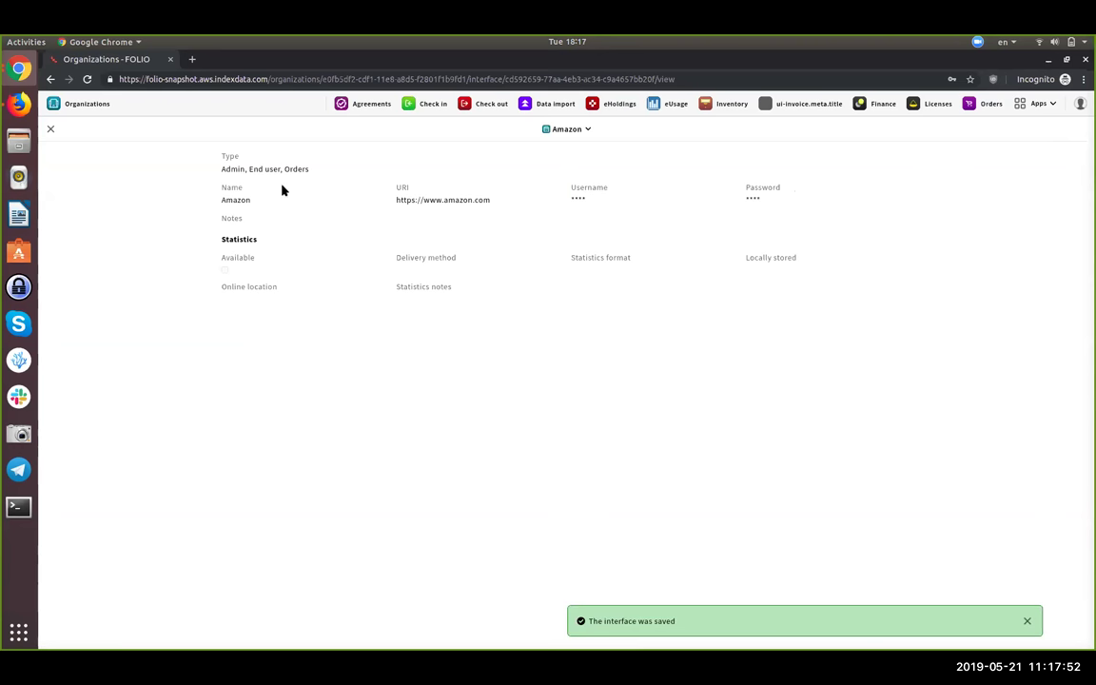
triple_click(252, 173)
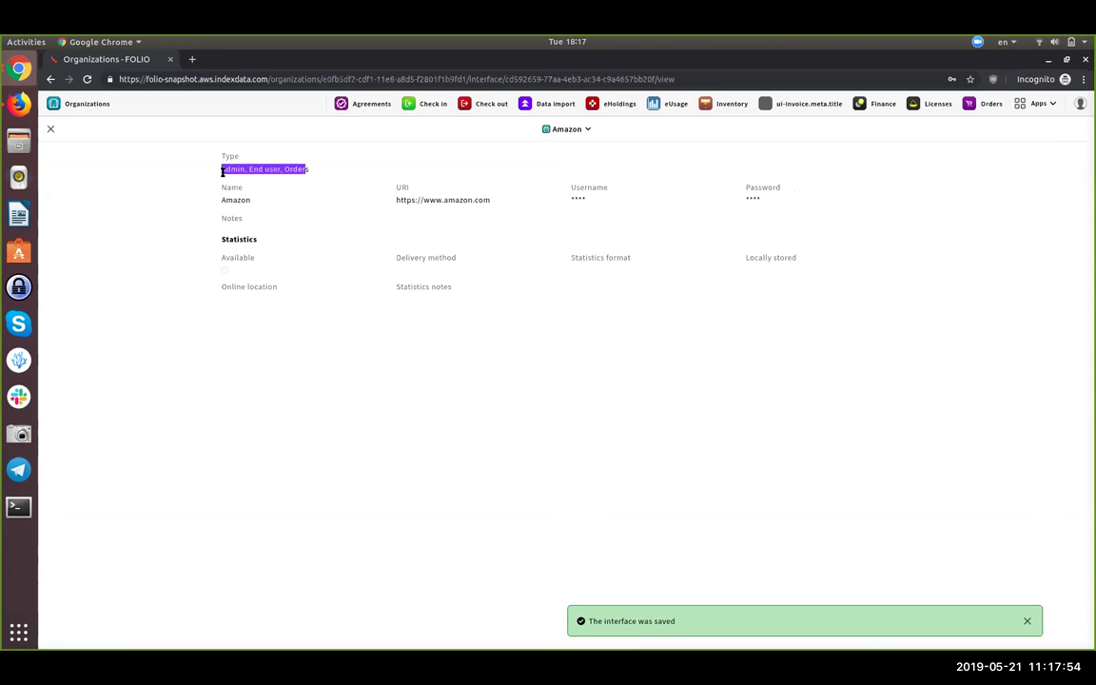
click(335, 166)
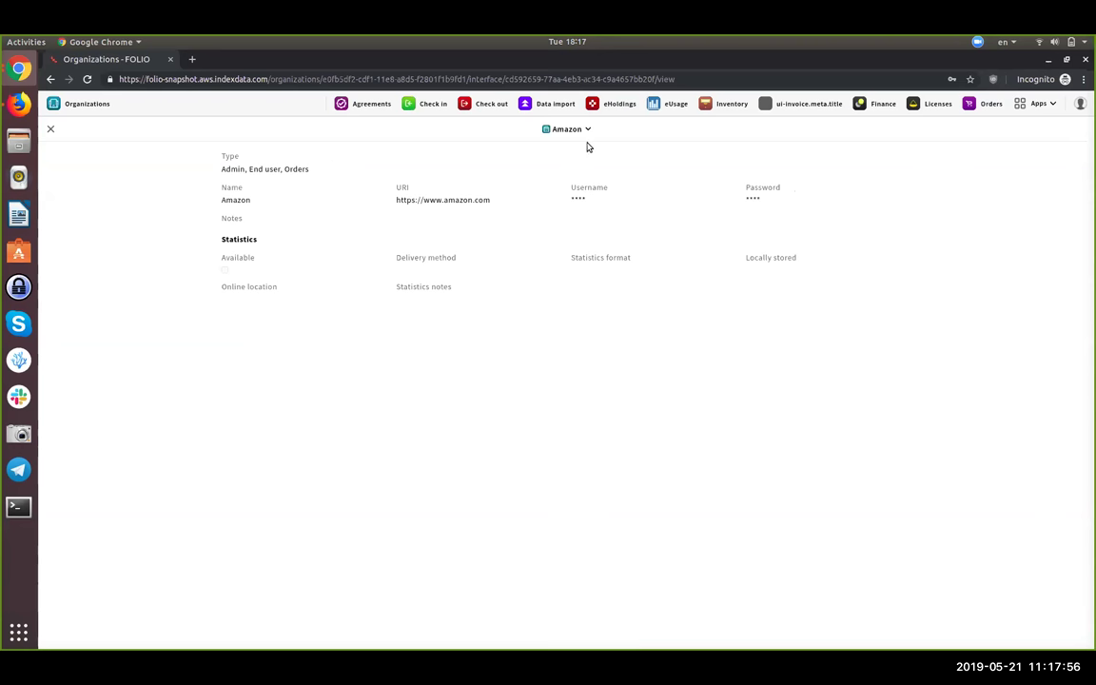
click(50, 128)
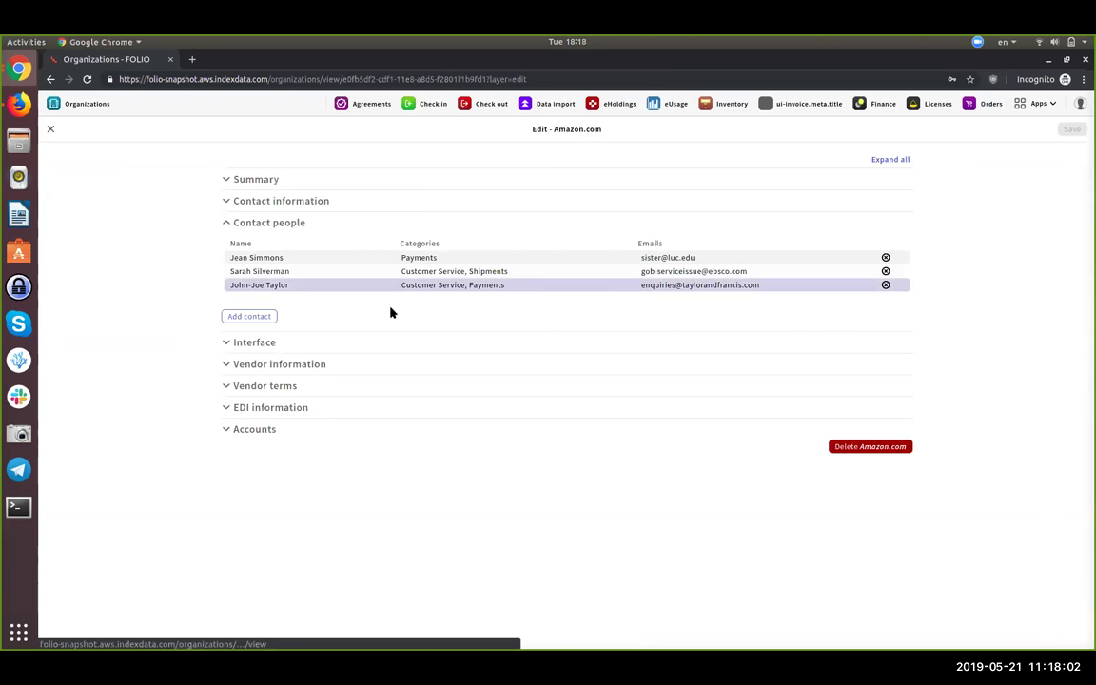
- In Add interfaces, filter by type and select American Chemical Society Web Editions and Minuteman
click(290, 342)
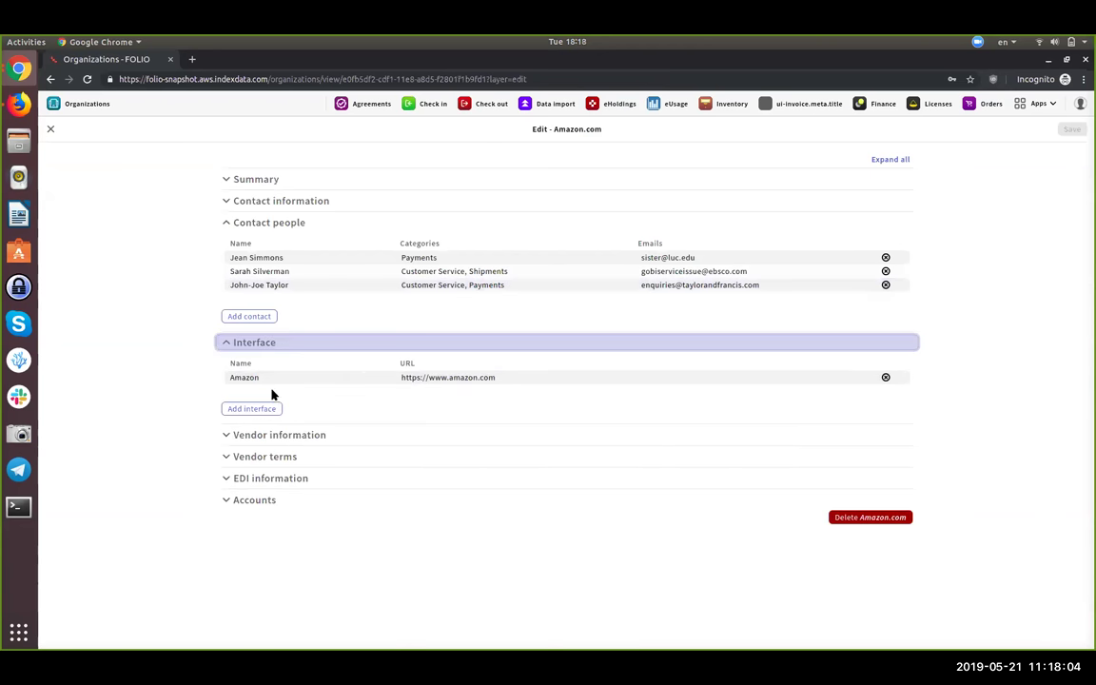
click(264, 408)
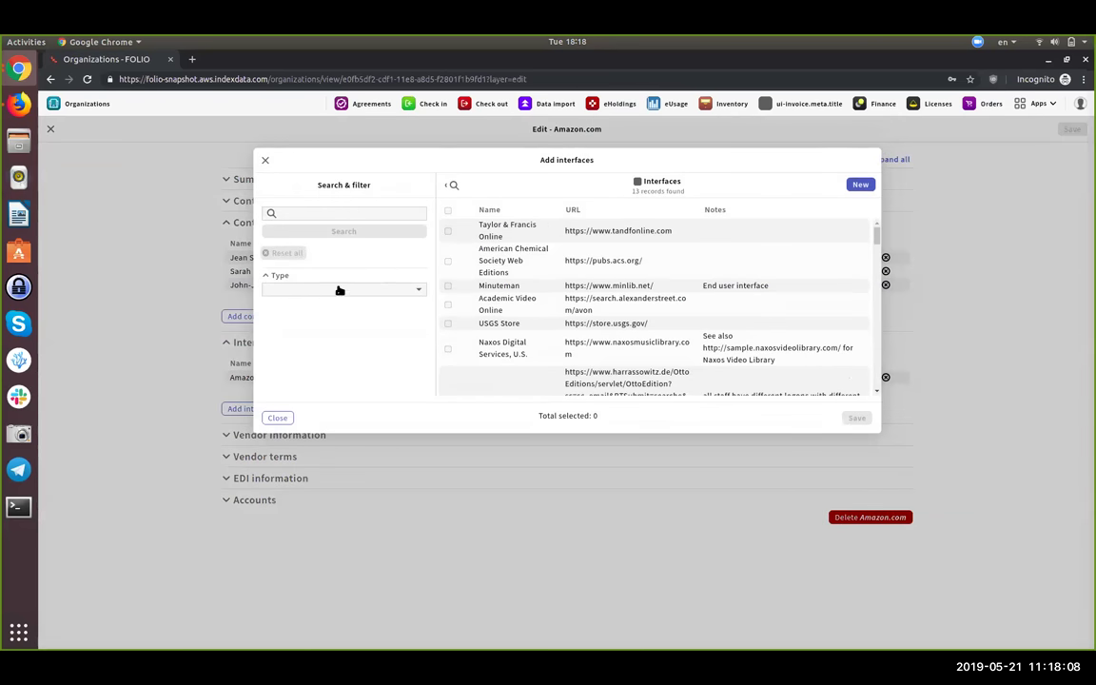
click(340, 289)
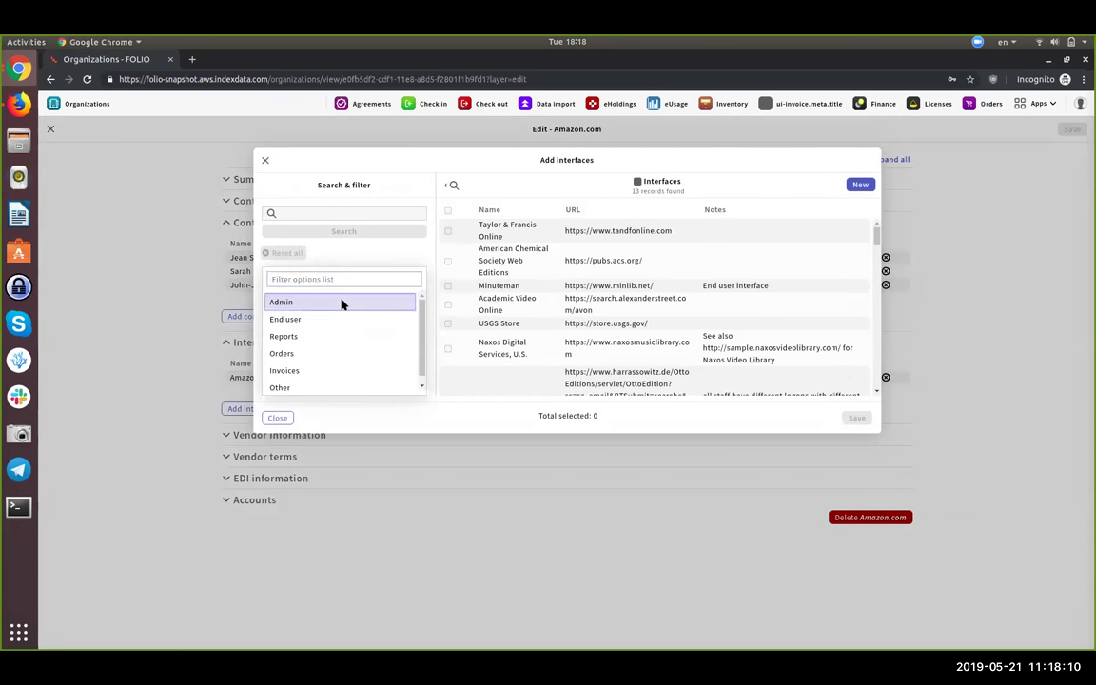
click(342, 302)
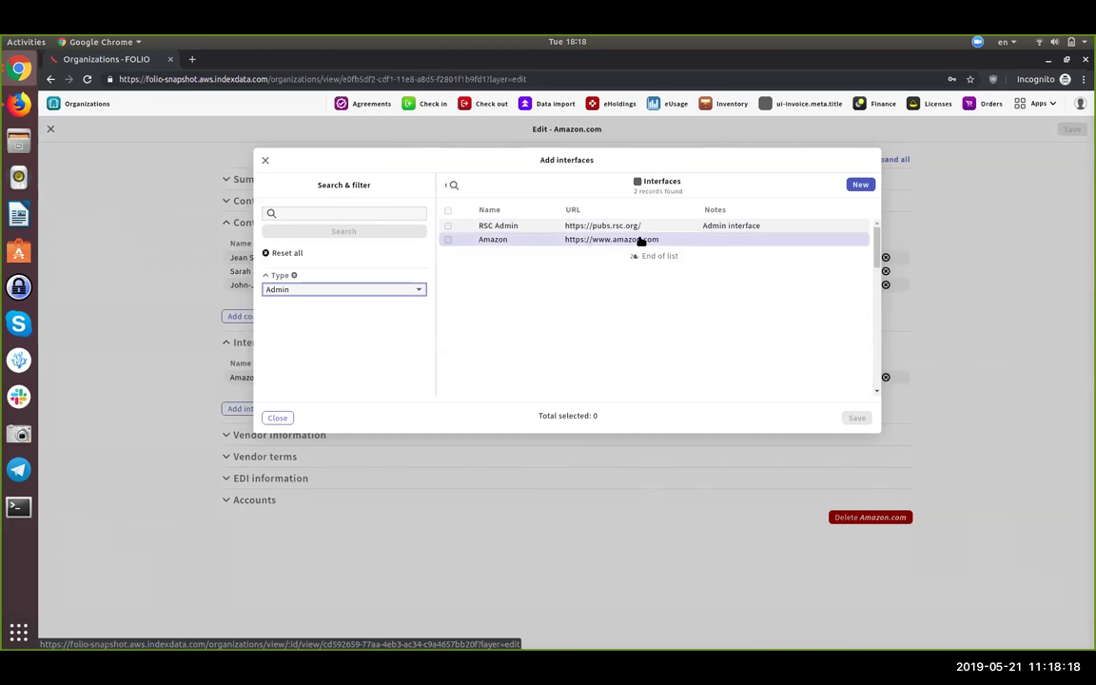
click(385, 289)
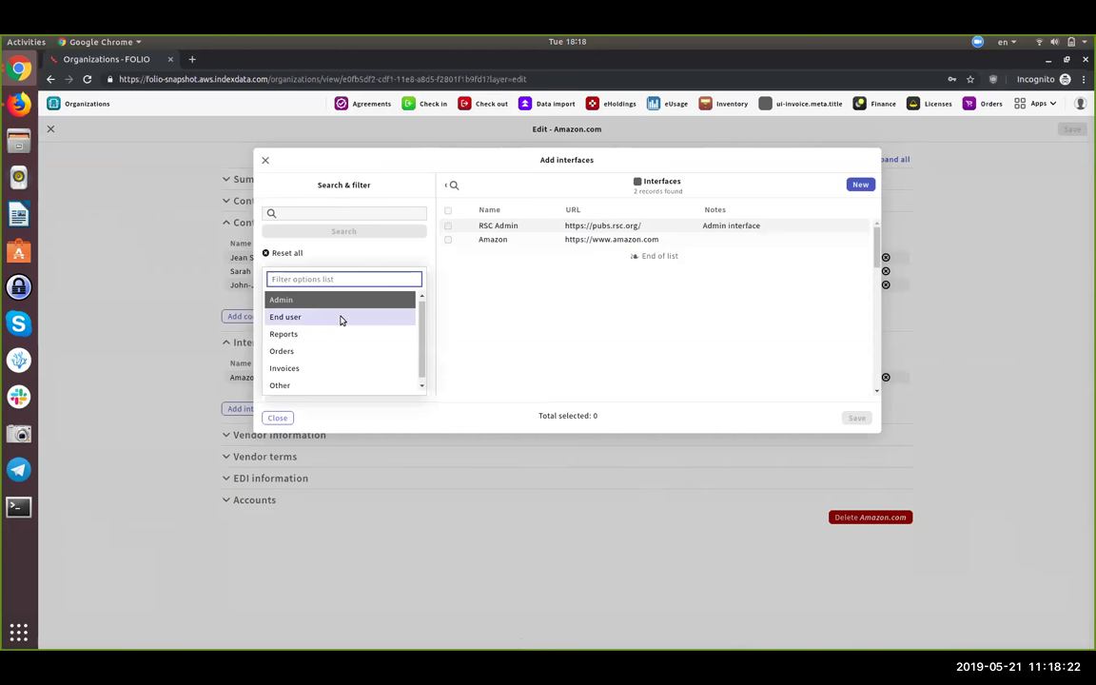
click(341, 316)
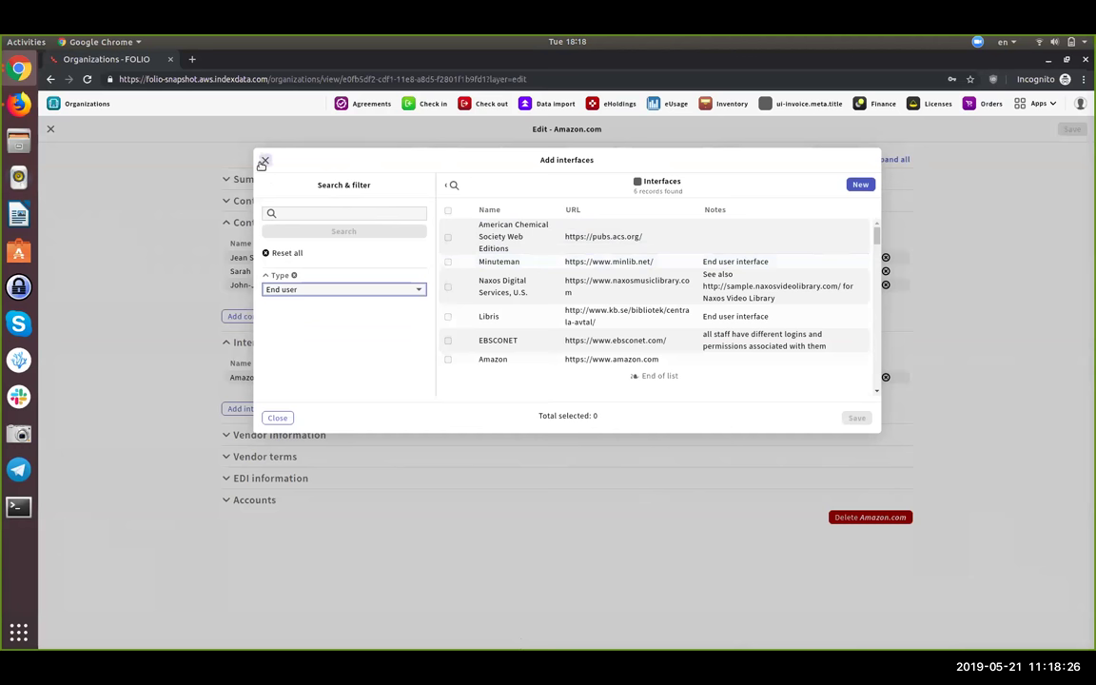
click(448, 237)
click(448, 262)
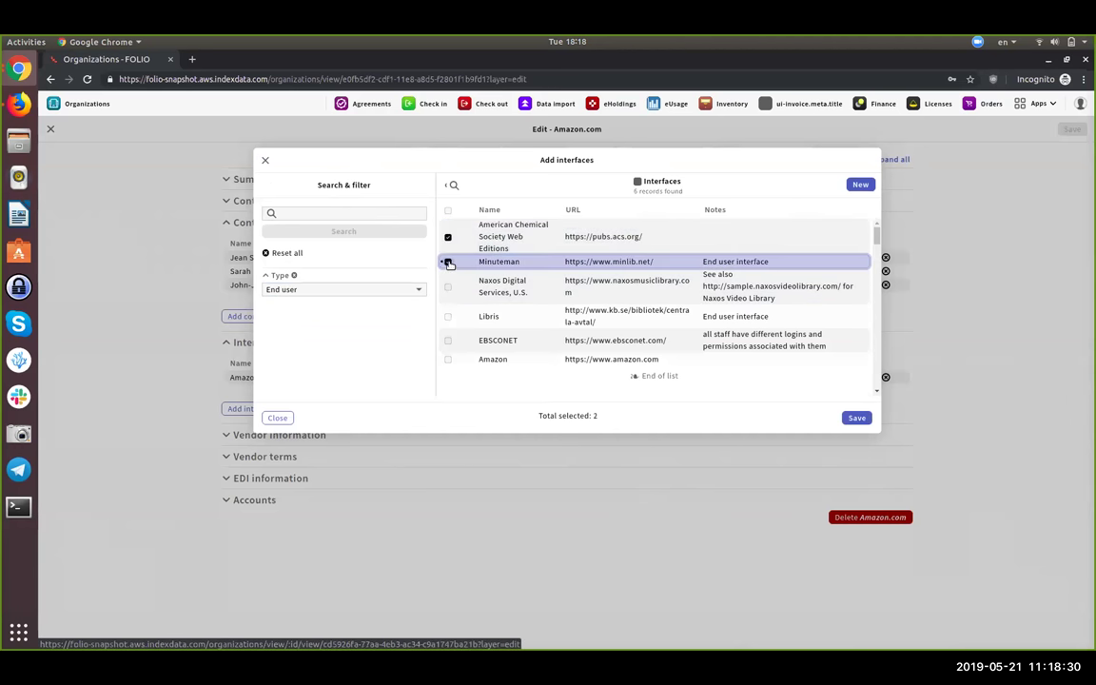
- Filter to Admin interfaces, select RSC Admin and Amazon, and add the chosen interfaces
click(303, 289)
click(302, 295)
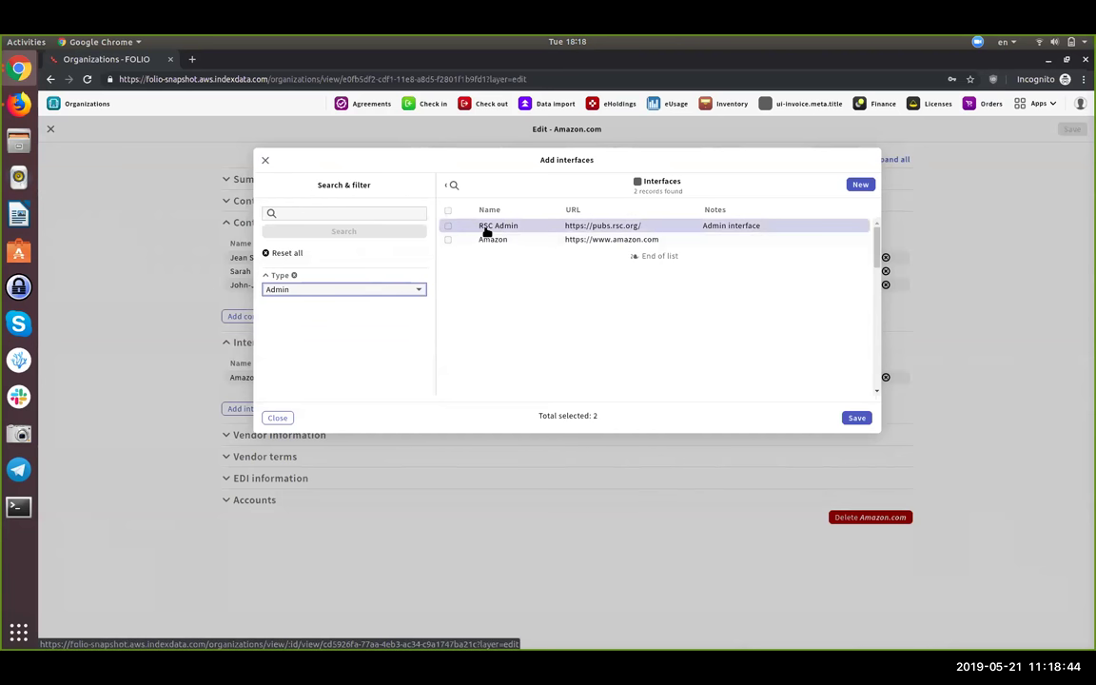
click(486, 232)
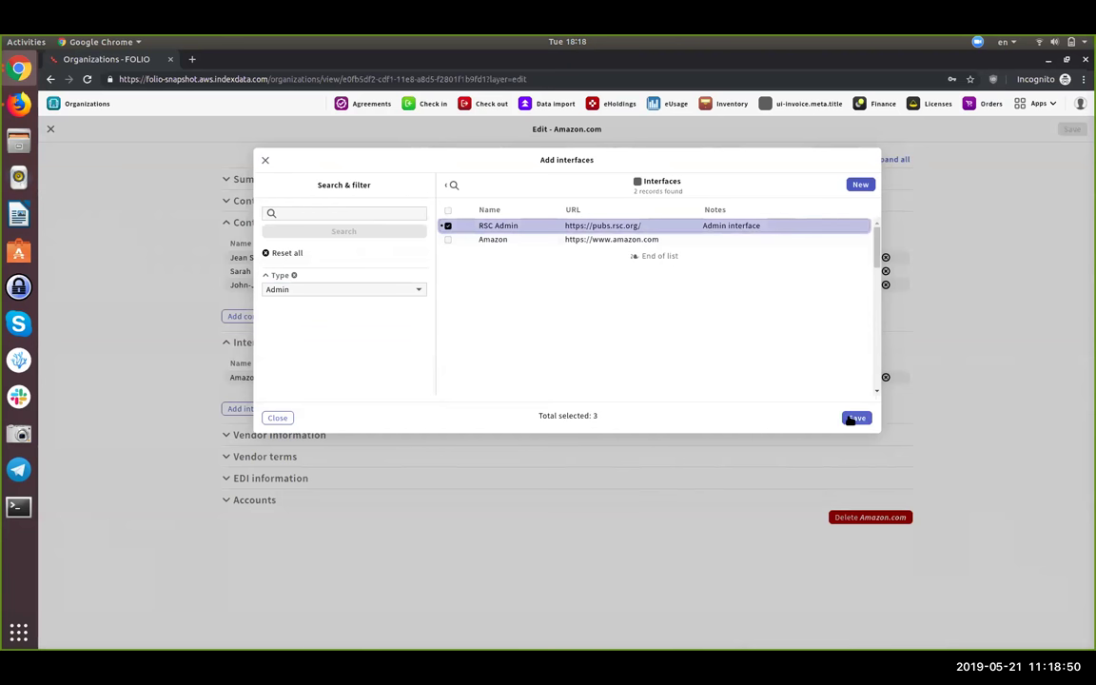
click(511, 242)
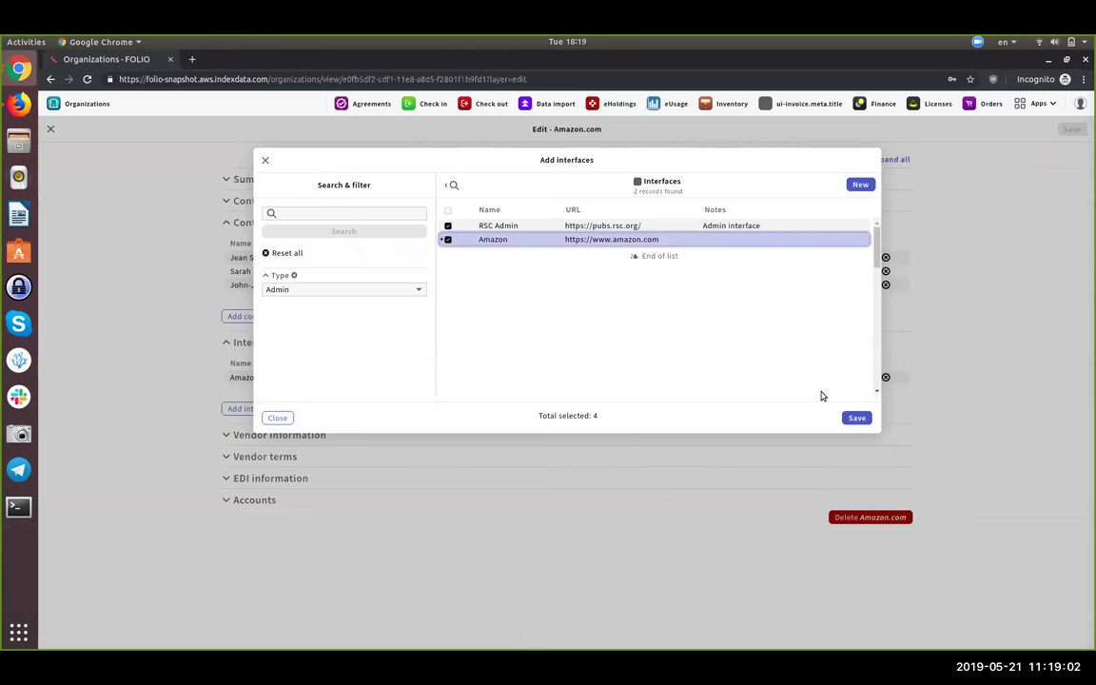
click(855, 416)
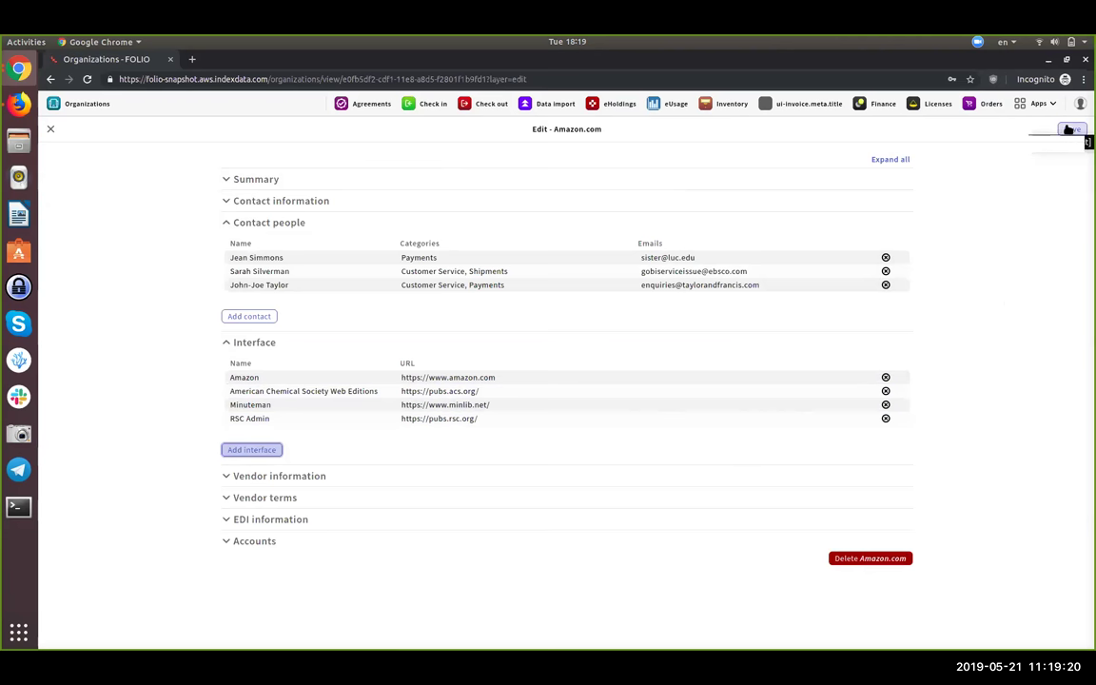
click(1069, 129)
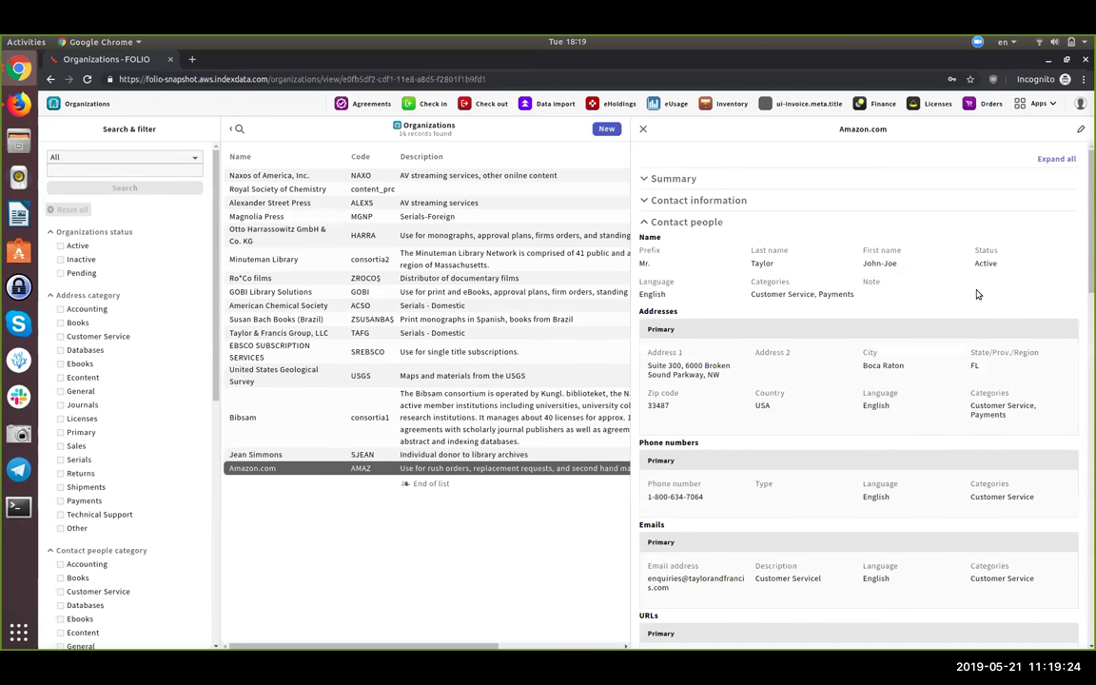
scroll(986, 344, down, 15)
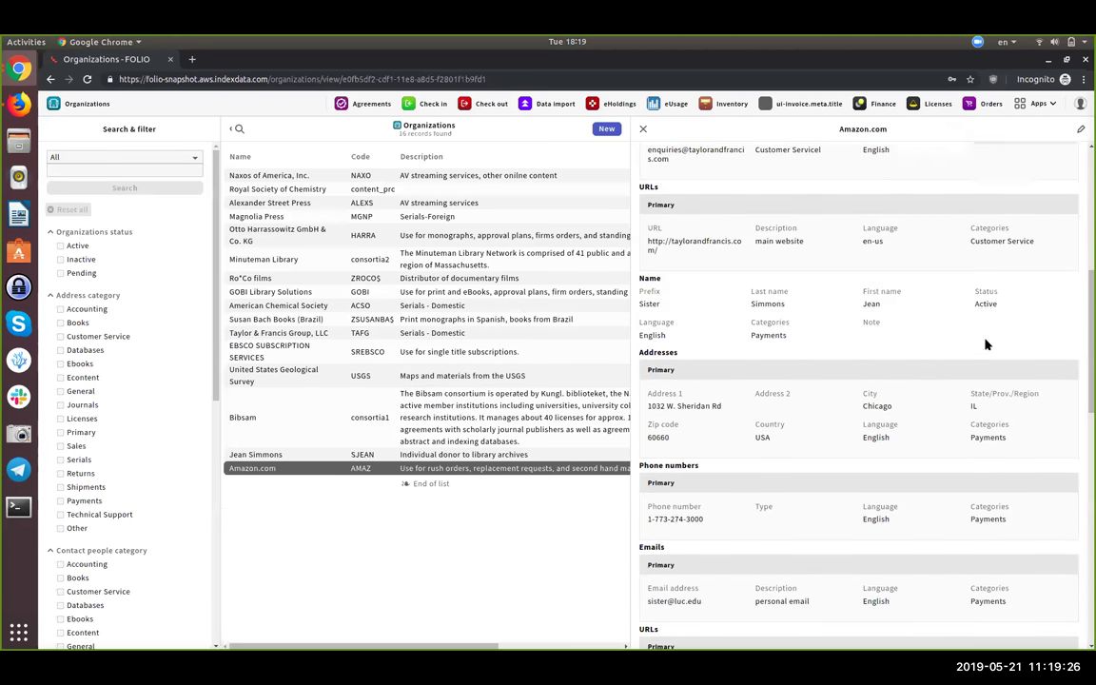
scroll(961, 390, down, 5)
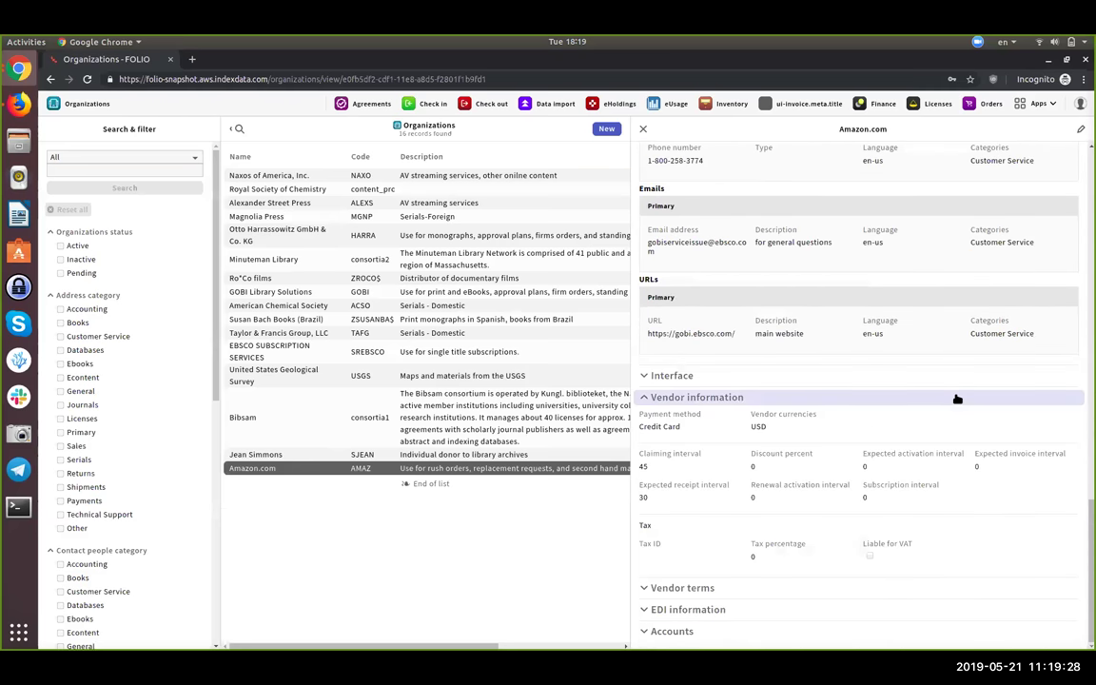
click(835, 375)
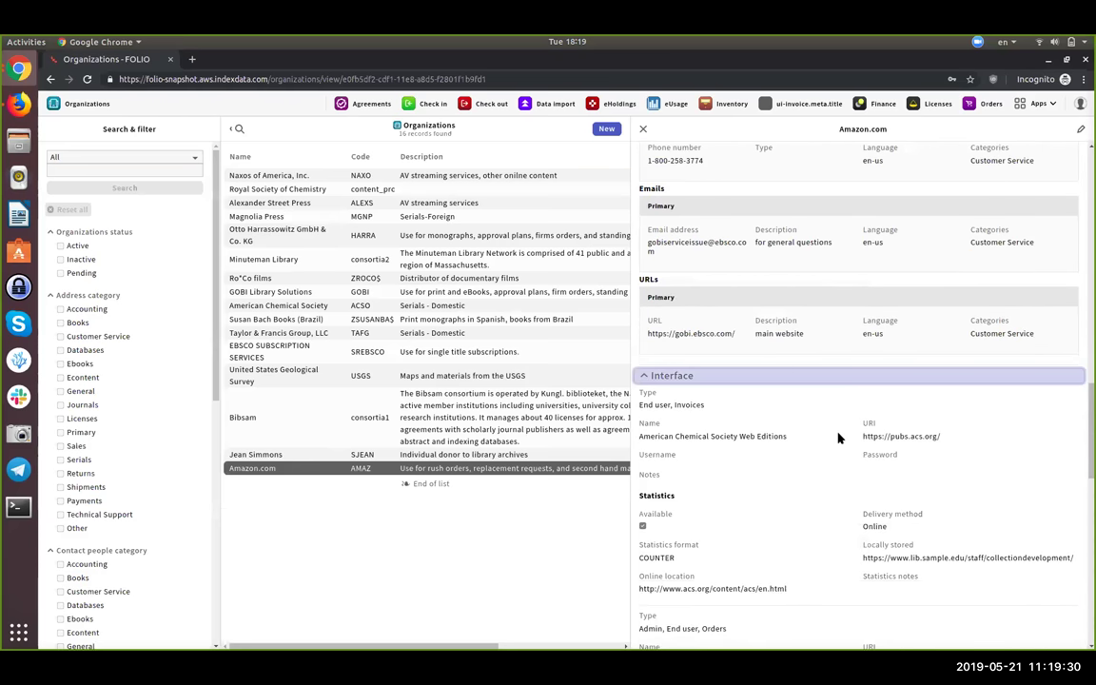
scroll(846, 346, down, 3)
scroll(847, 345, down, 1)
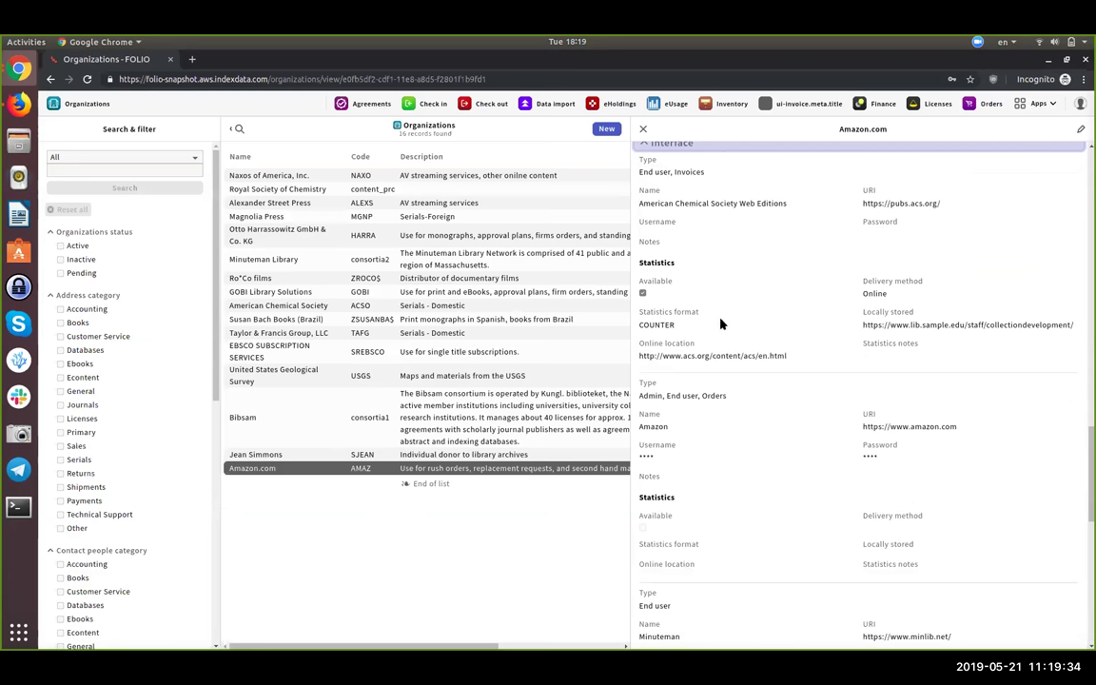
scroll(720, 325, down, 1)
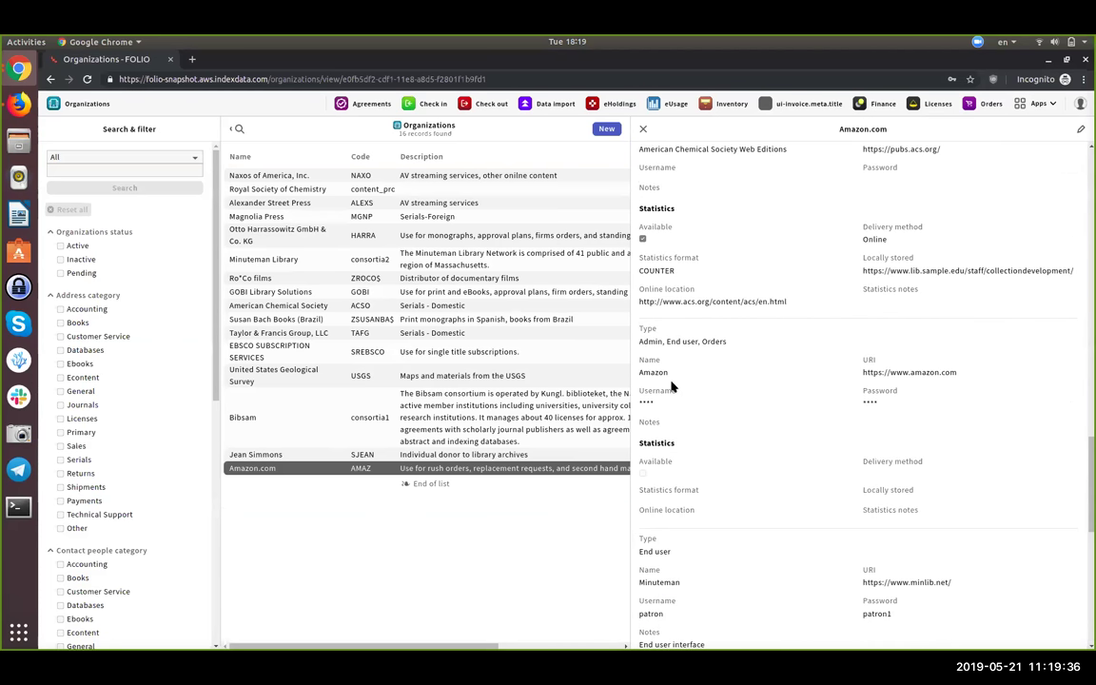
scroll(692, 365, down, 9)
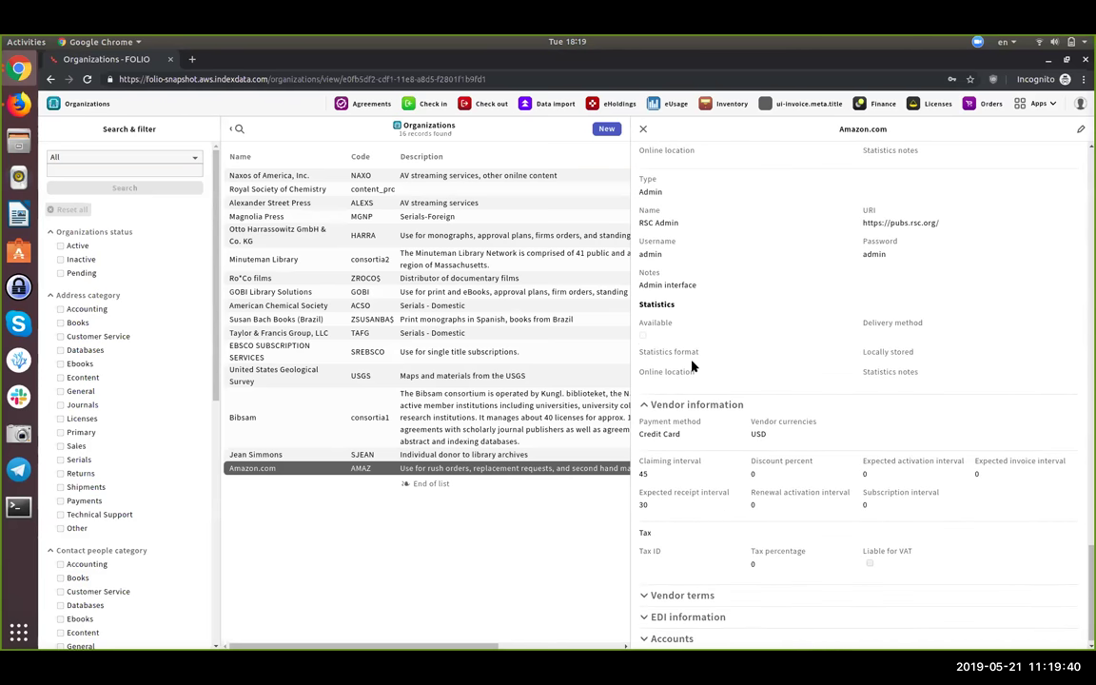
scroll(691, 366, up, 1)
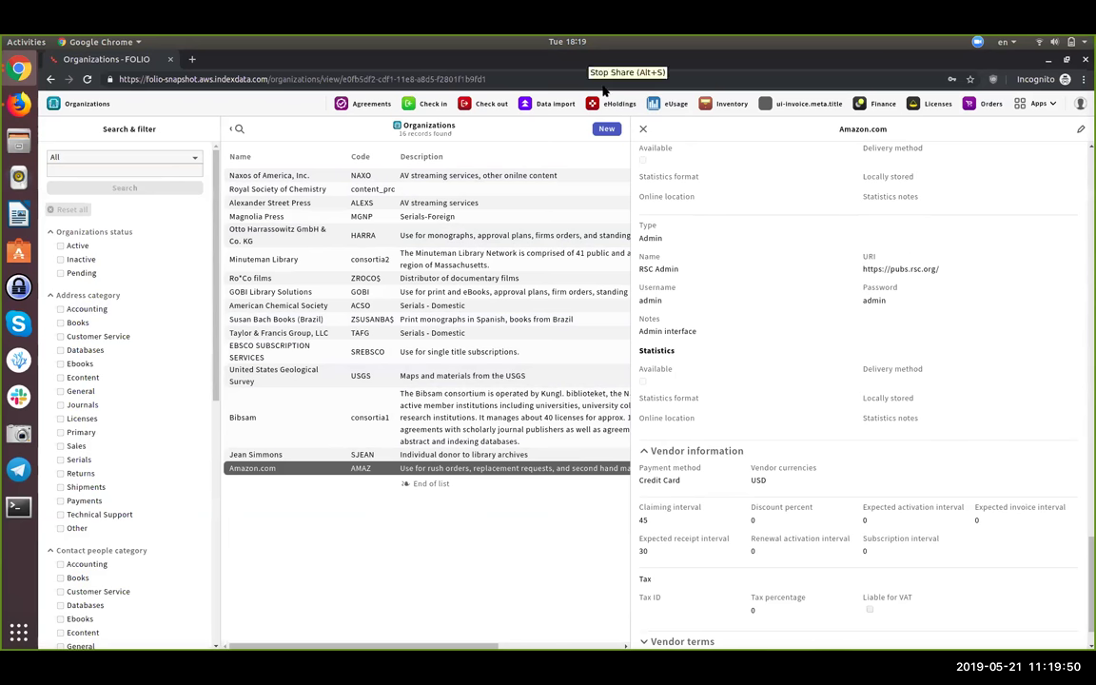
scroll(741, 237, up, 1)
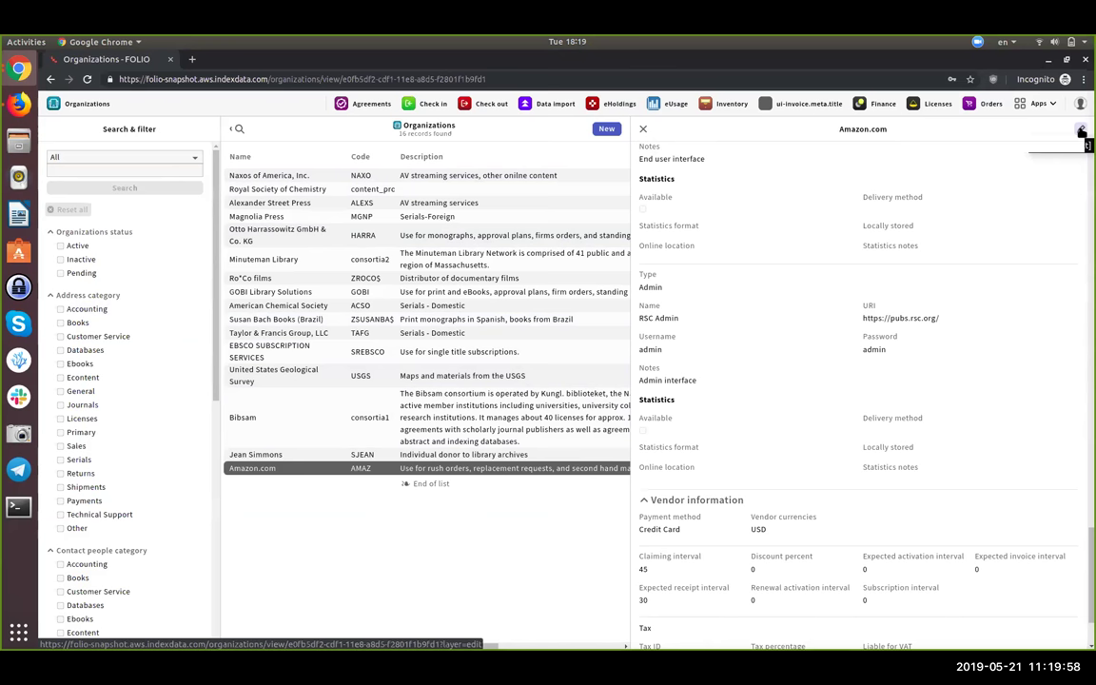
- Edit Amazon.com and bring up the Add contacts list of 13 contact records
click(1082, 130)
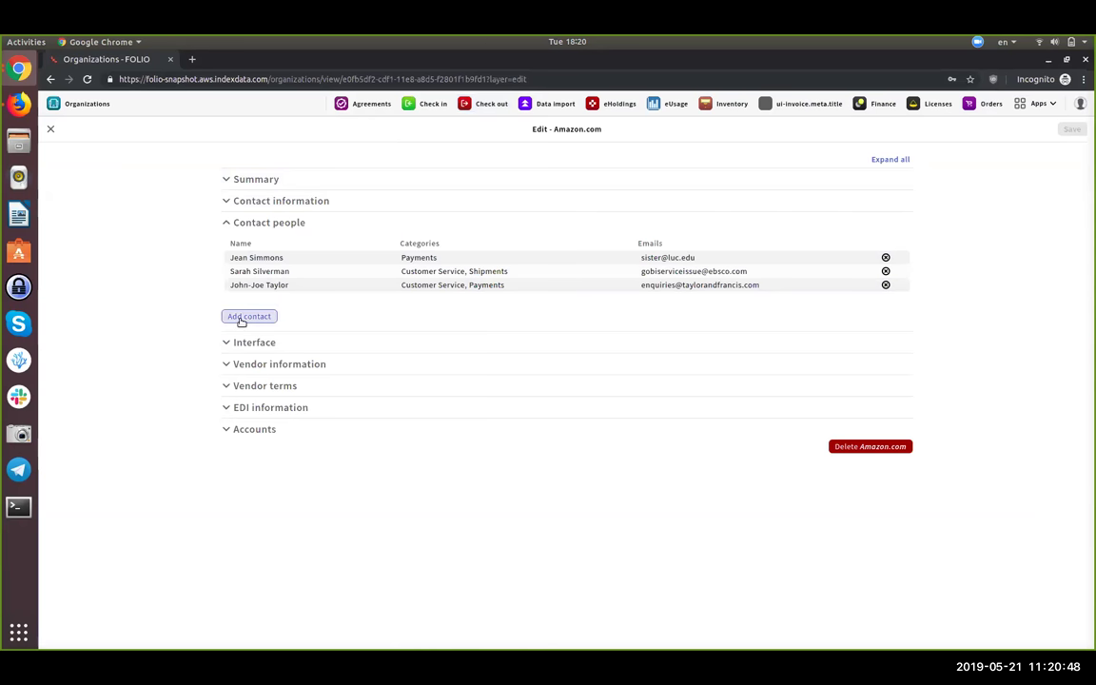
click(241, 319)
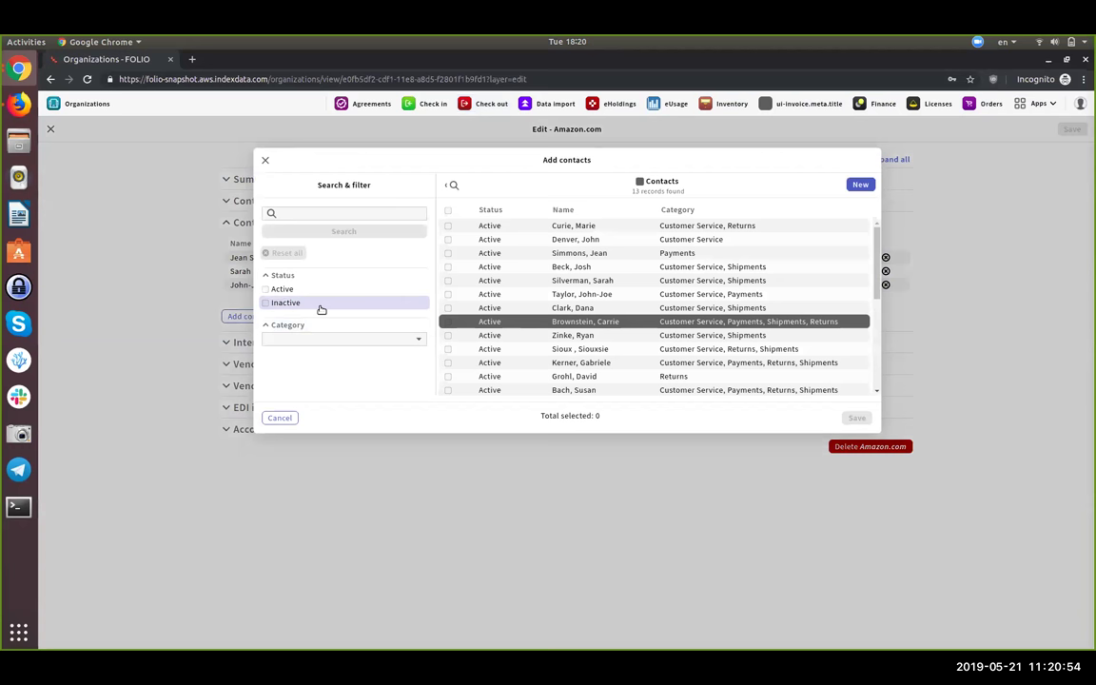
- Filter the Add contacts list to Active contacts only
click(319, 290)
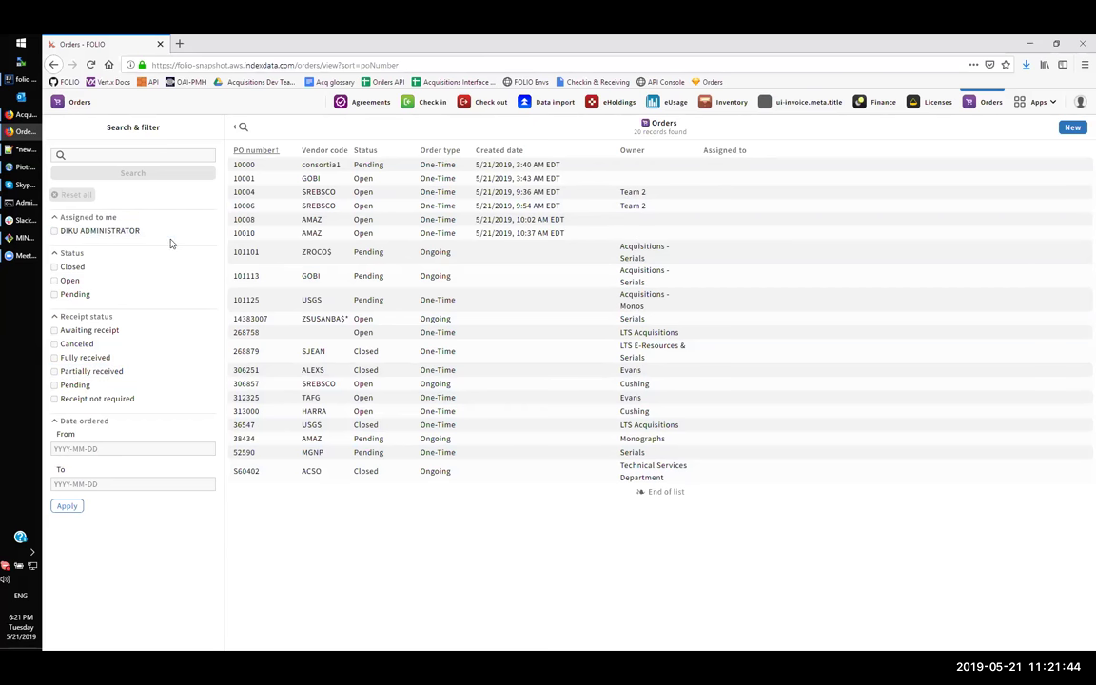
click(132, 449)
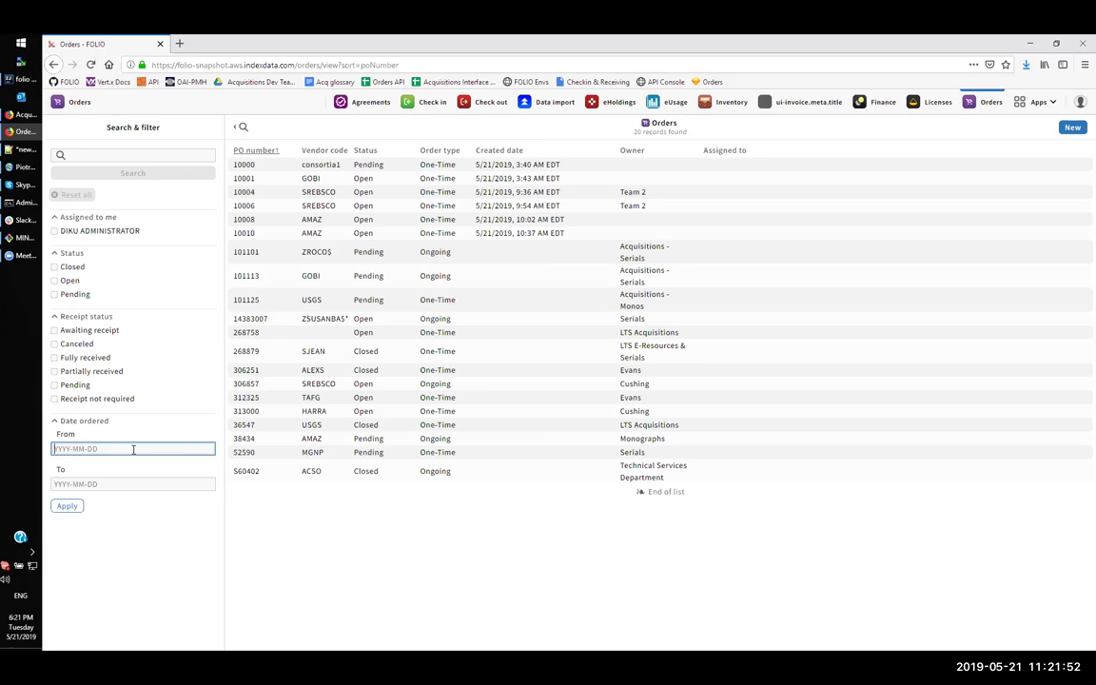
text(2019-05-21)
click(97, 483)
text(2019-05-21)
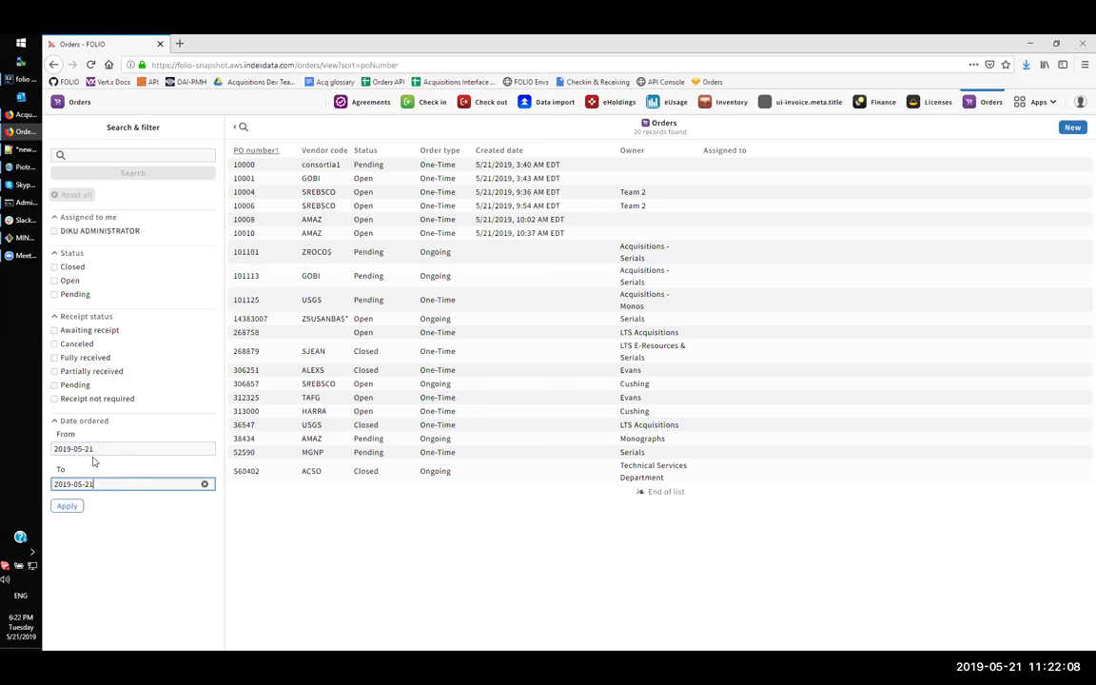
click(68, 506)
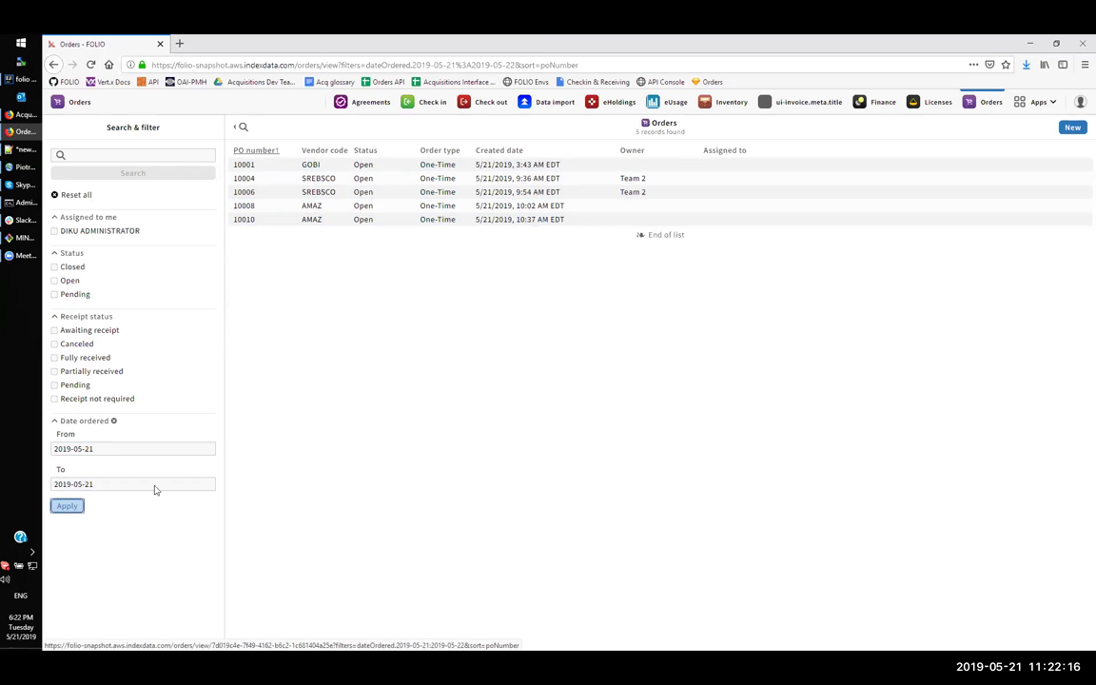
click(64, 448)
key(Delete)
text(8)
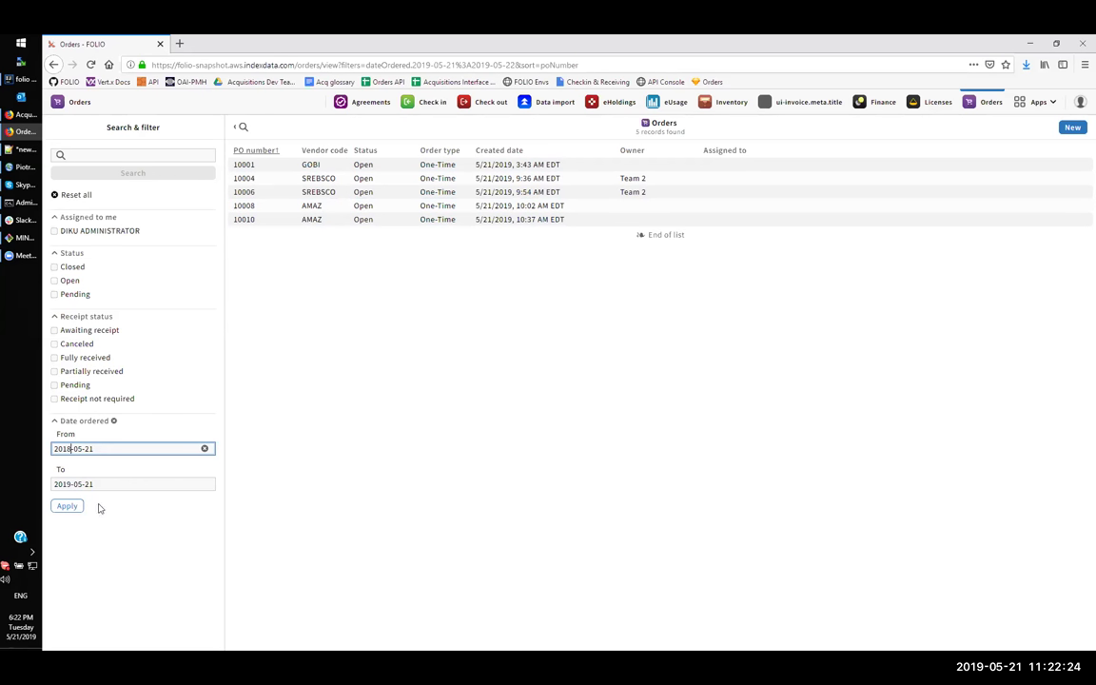
click(67, 506)
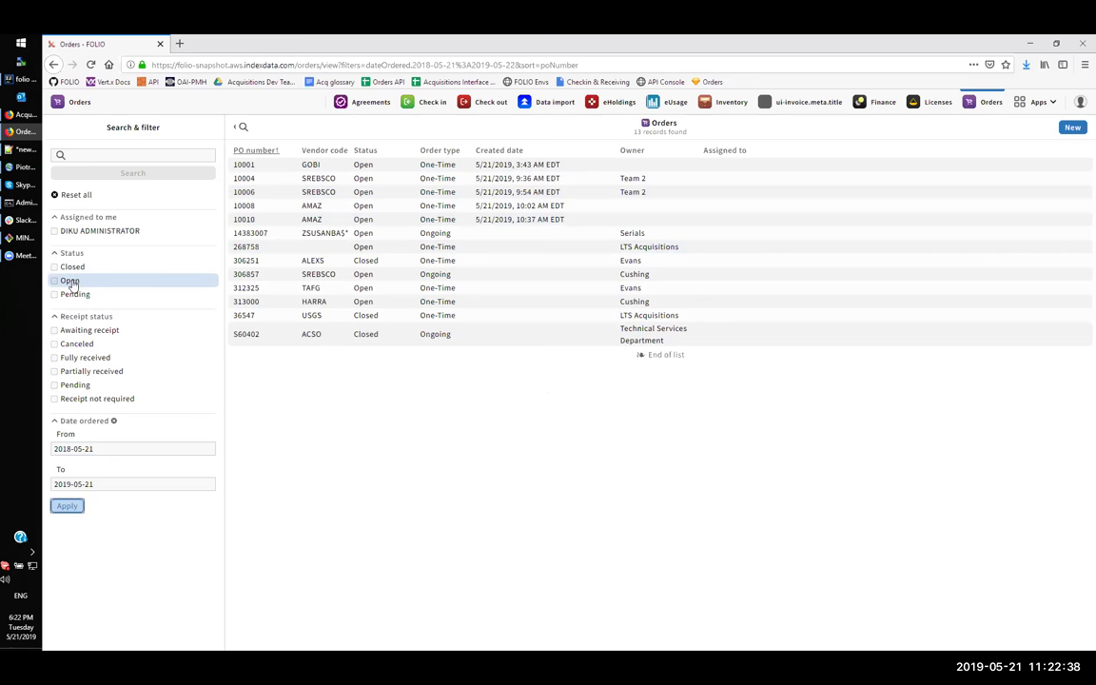
click(70, 282)
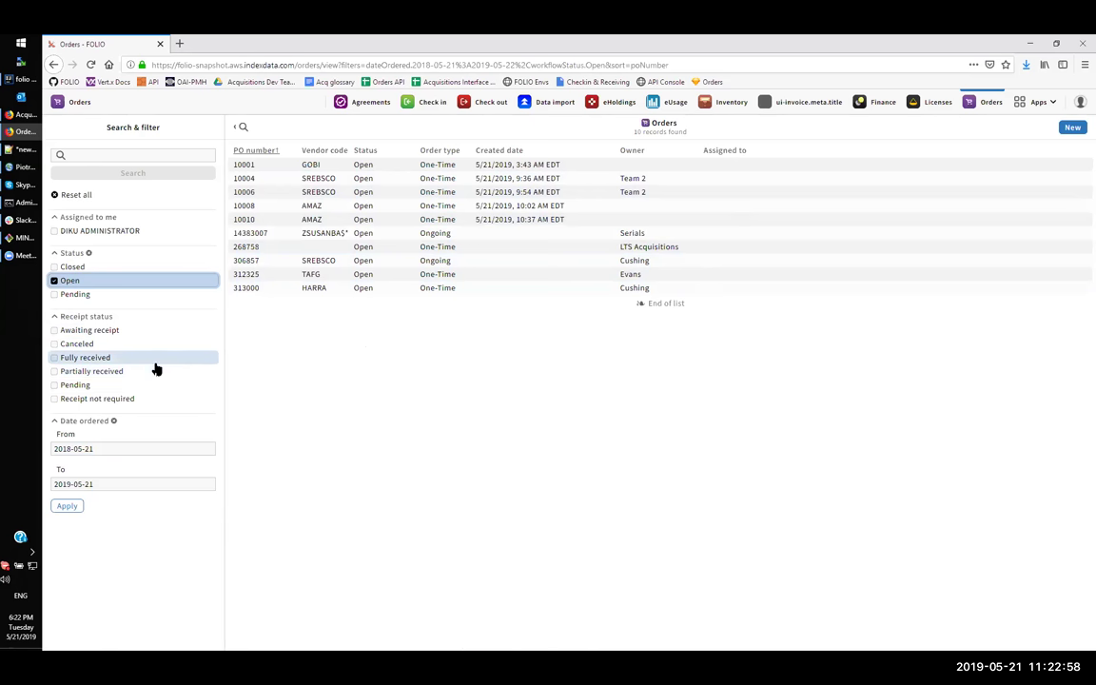
click(95, 371)
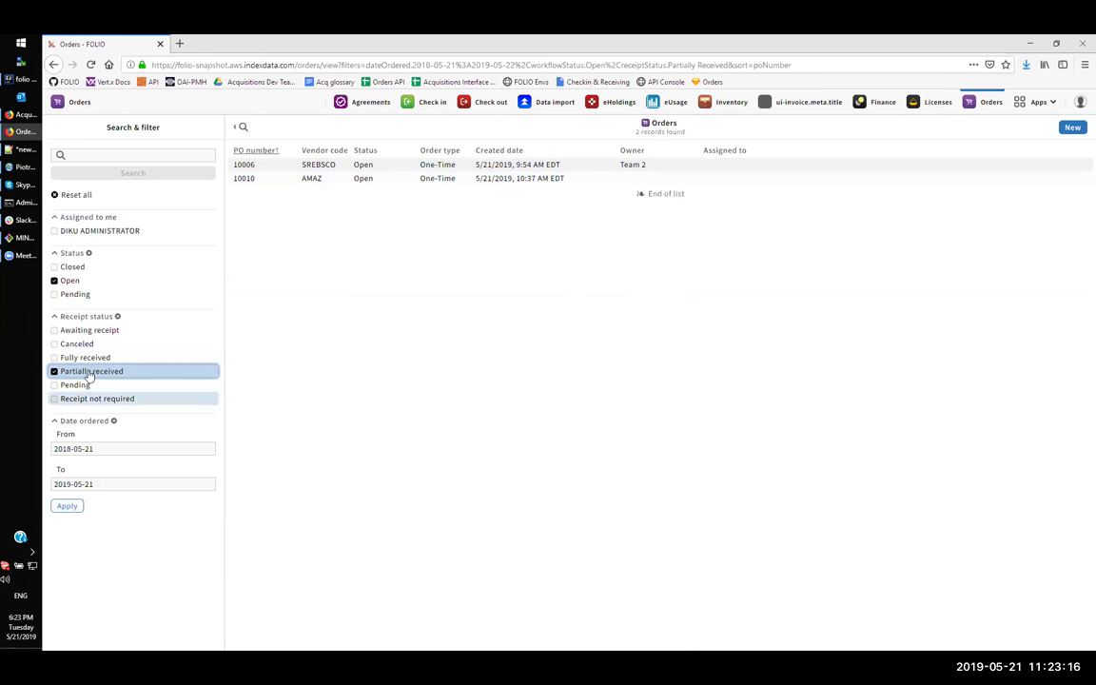
click(77, 195)
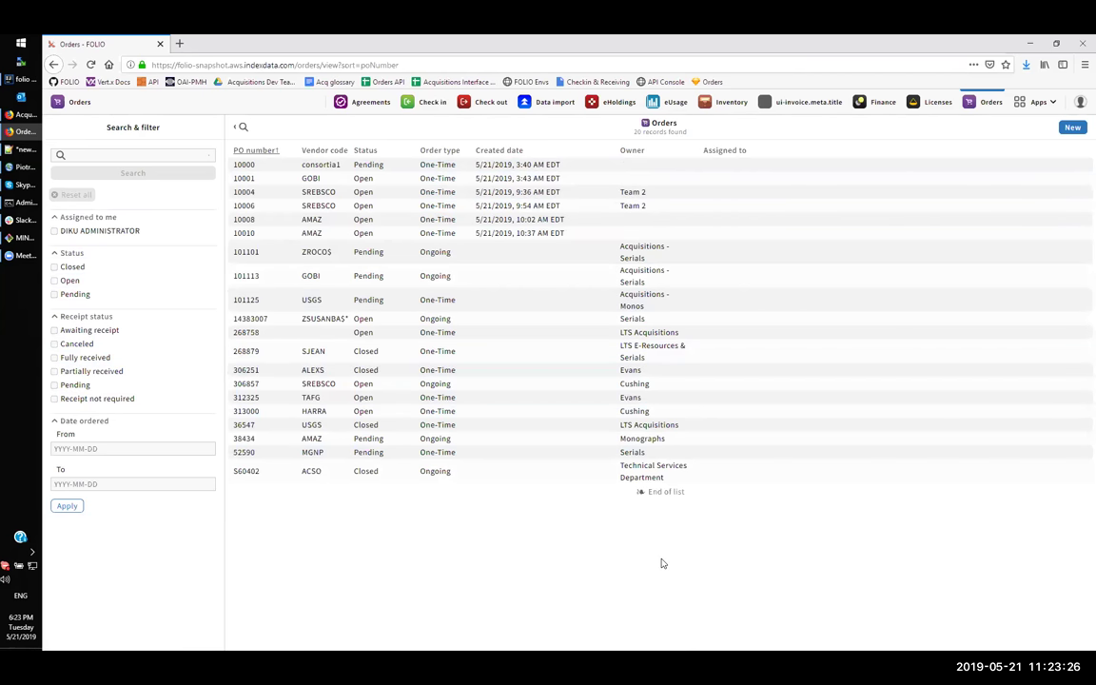
- Open PO line 10004-1 of order 10004 and highlight its Partially Paid and Fully Received statuses
click(559, 191)
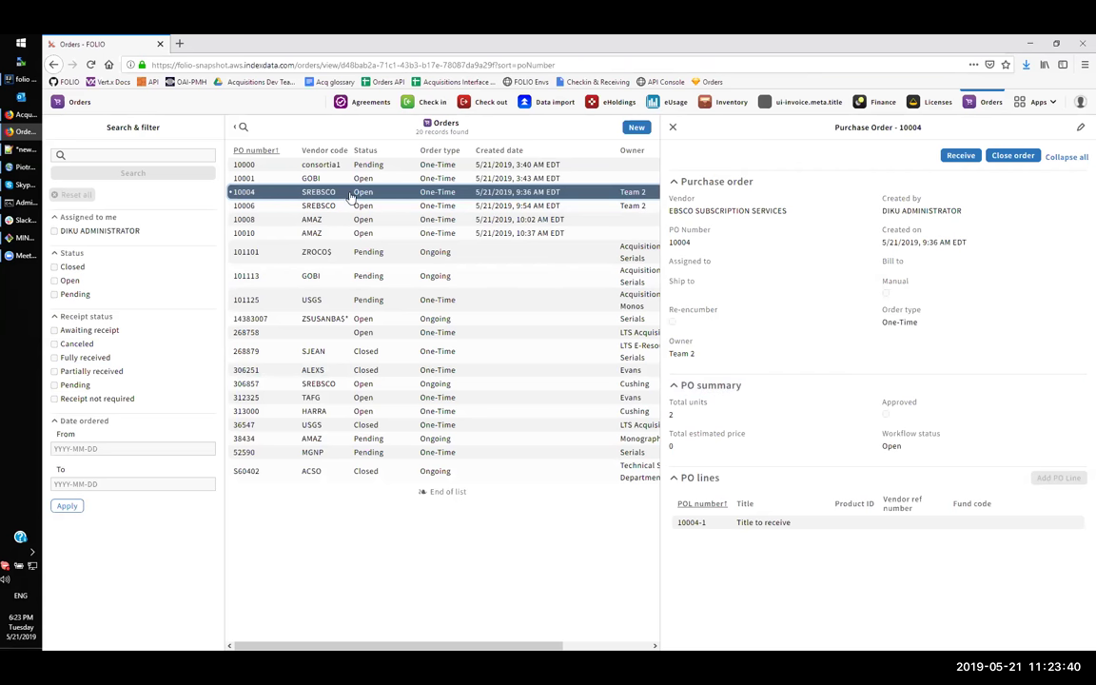
click(804, 523)
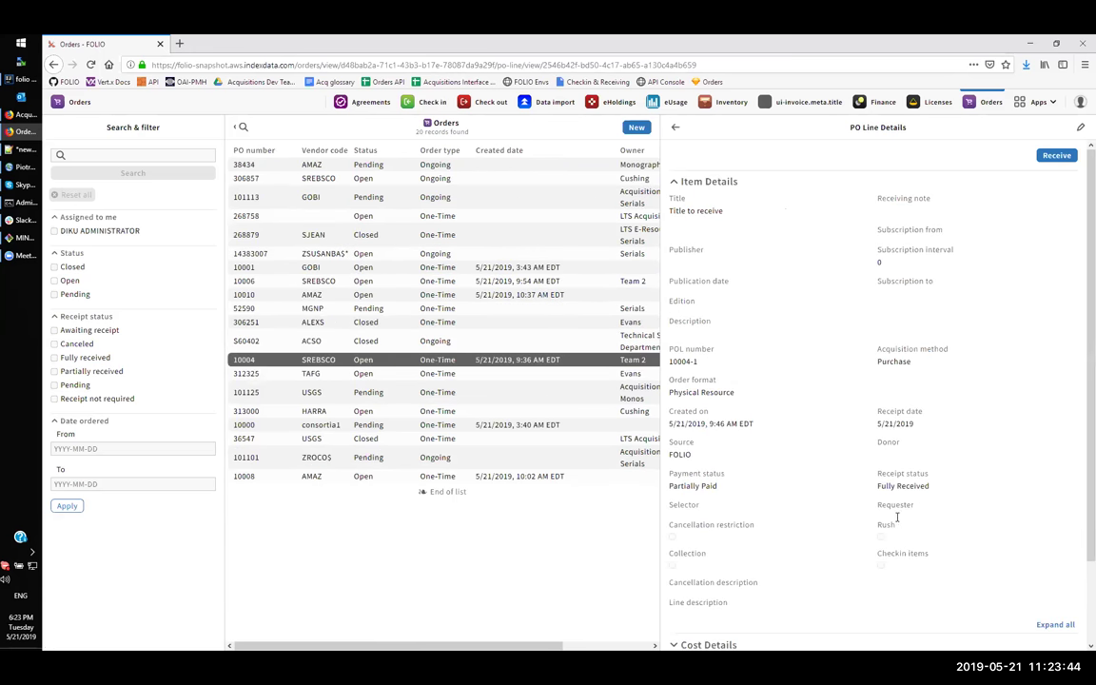
scroll(853, 391, down, 1)
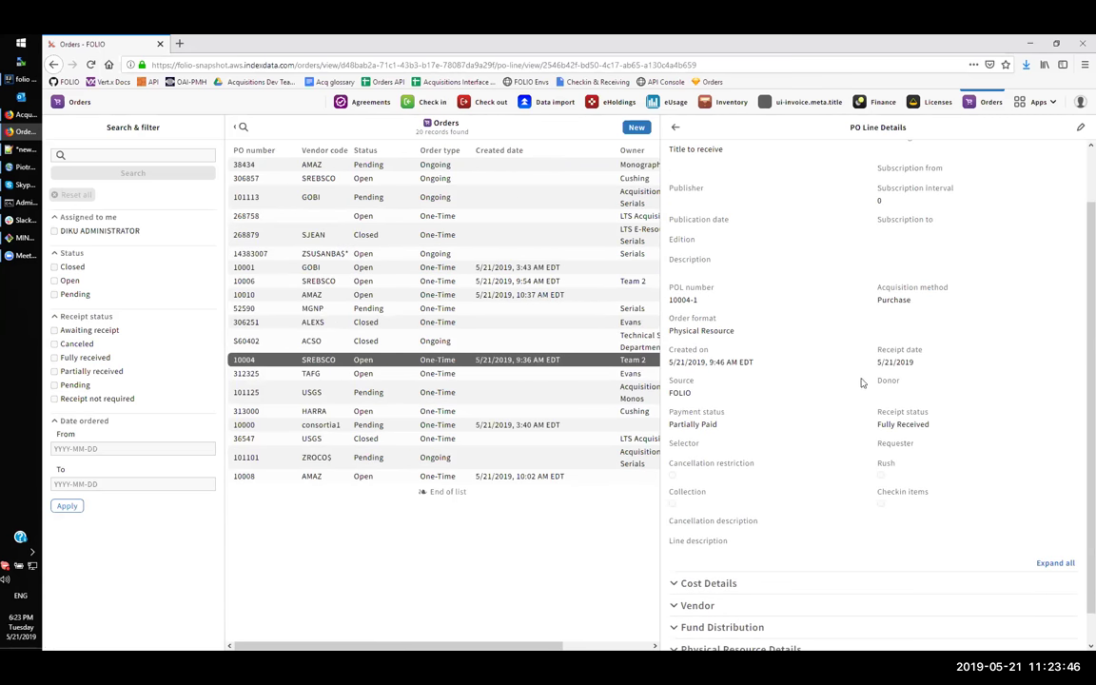
scroll(867, 369, up, 1)
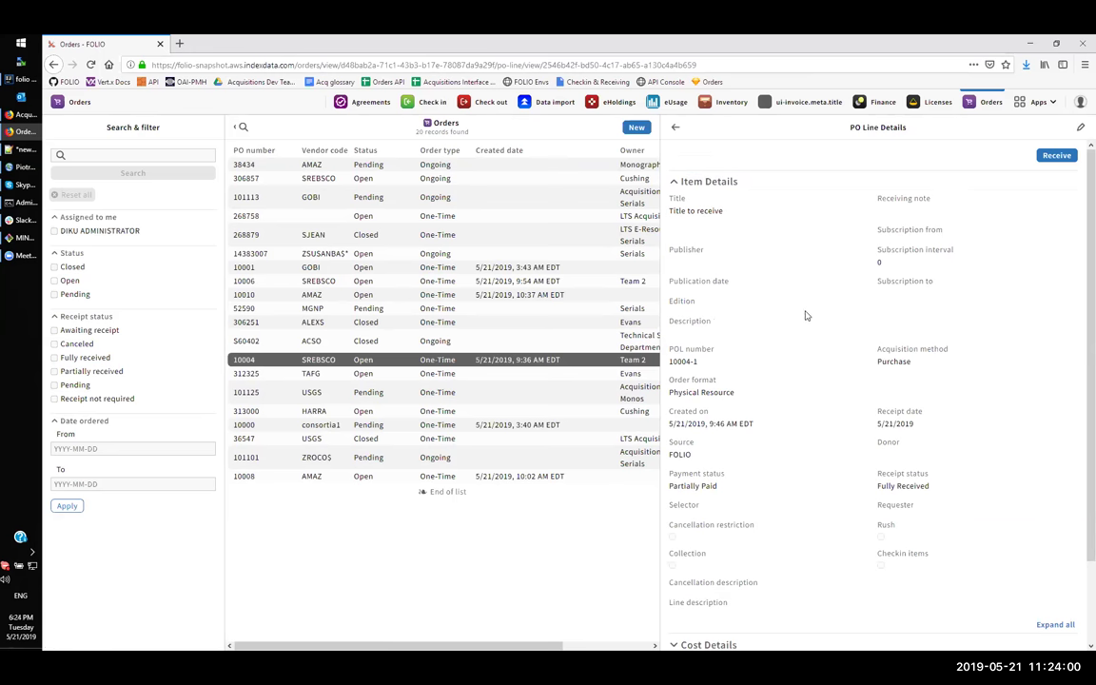
scroll(805, 315, down, 1)
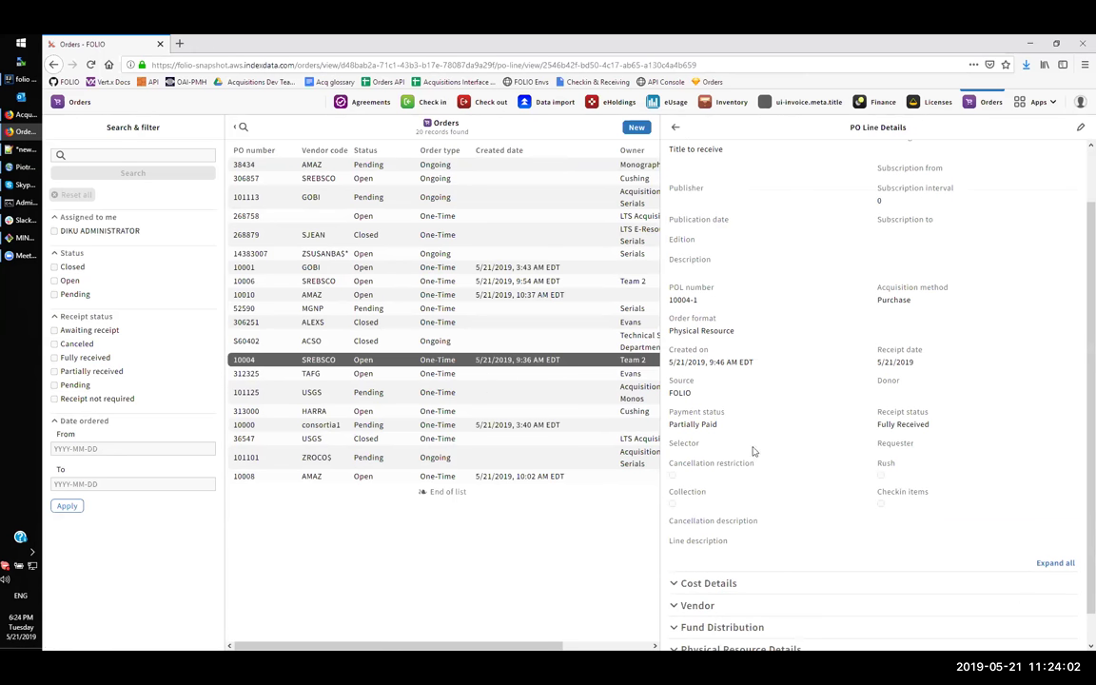
triple_click(700, 424)
triple_click(915, 429)
- Set PO line 10004-1's payment status to Fully paid and save the line
click(1080, 126)
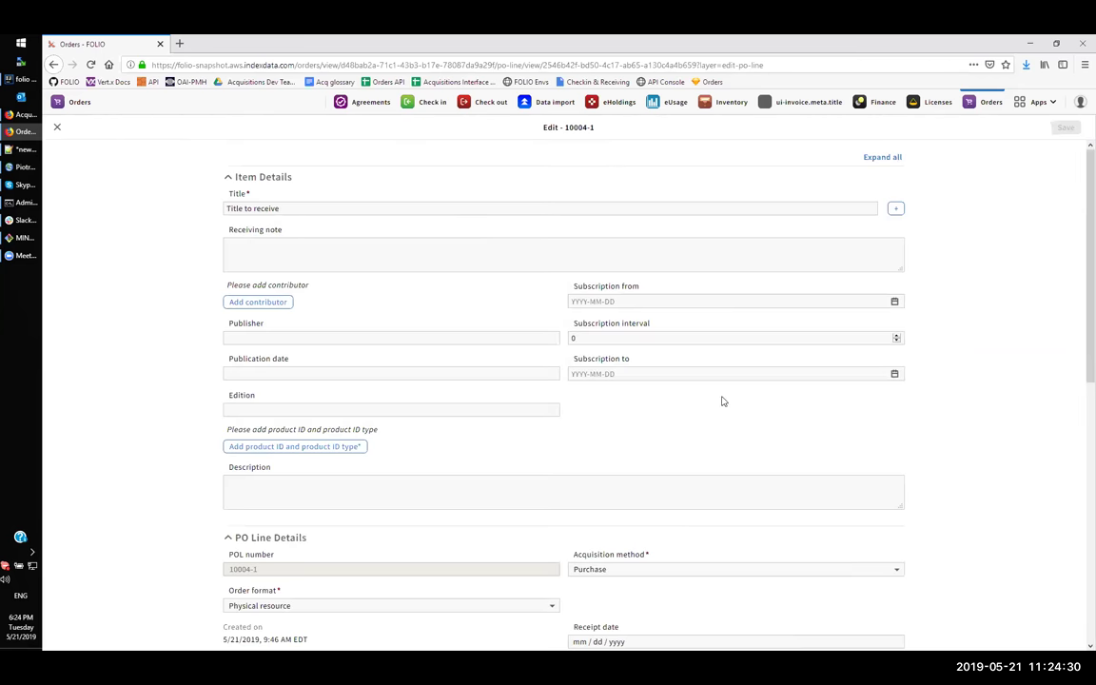
scroll(722, 401, down, 3)
click(399, 409)
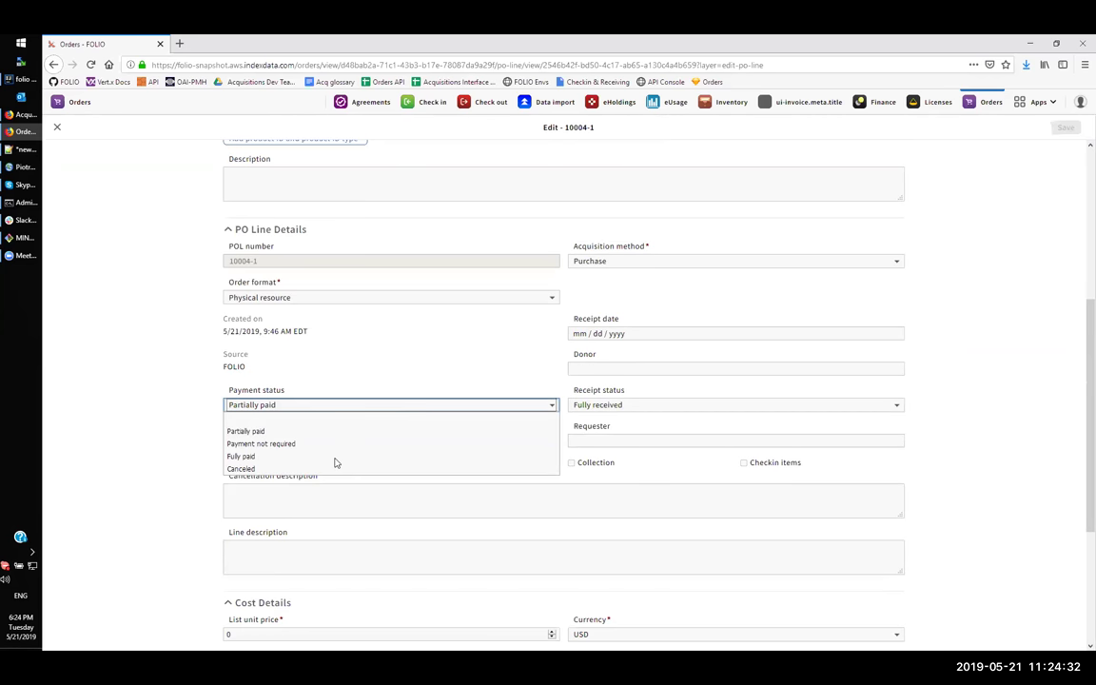
click(335, 456)
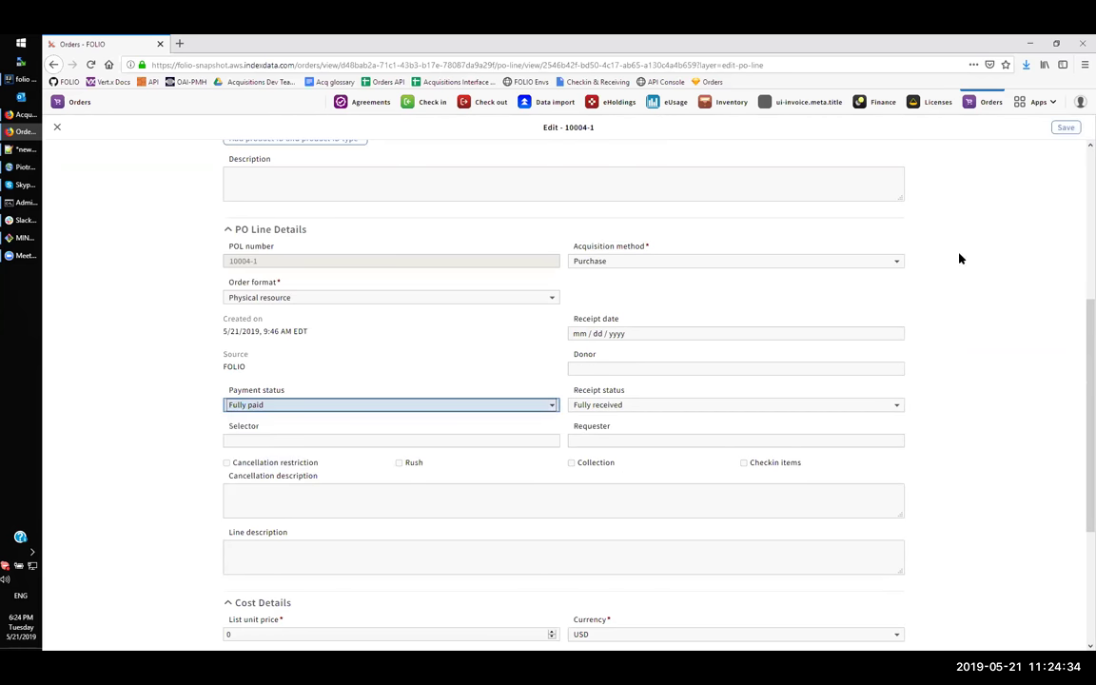
click(1065, 127)
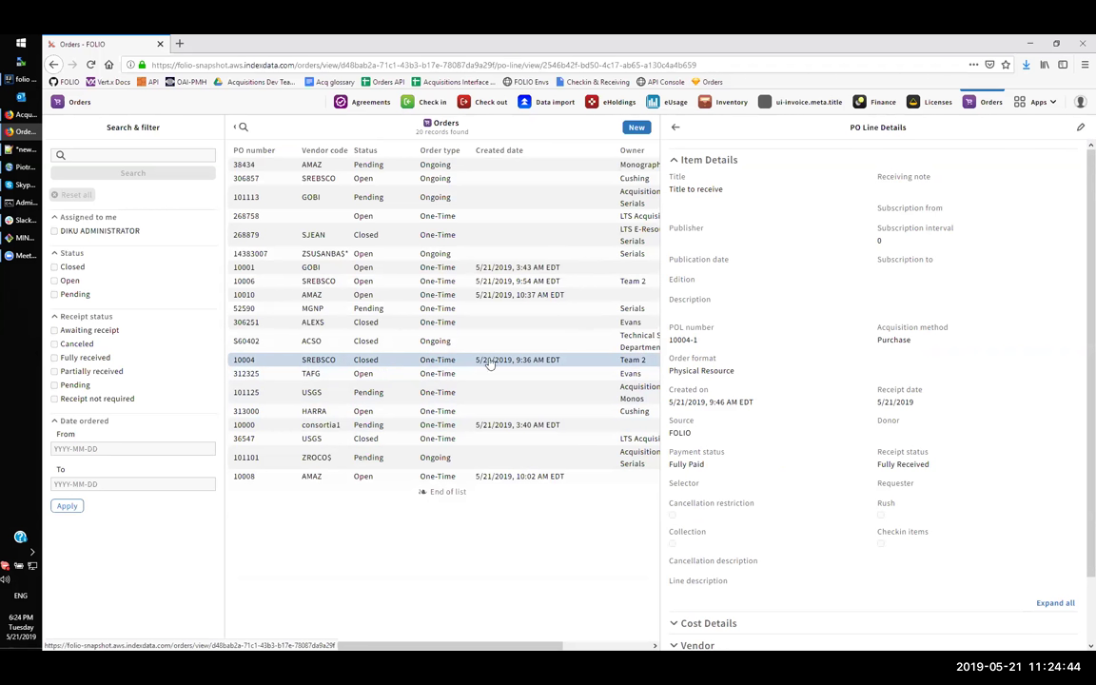
- Open purchase order 10006 and check the receipt status of line 10006-2
click(674, 126)
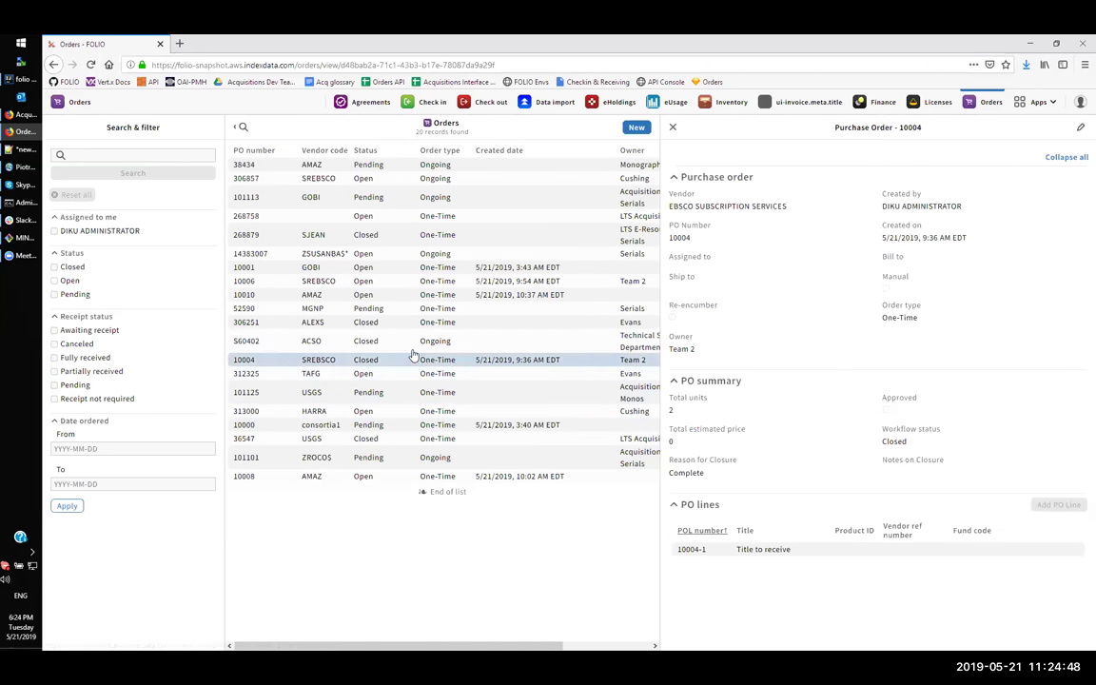
click(589, 282)
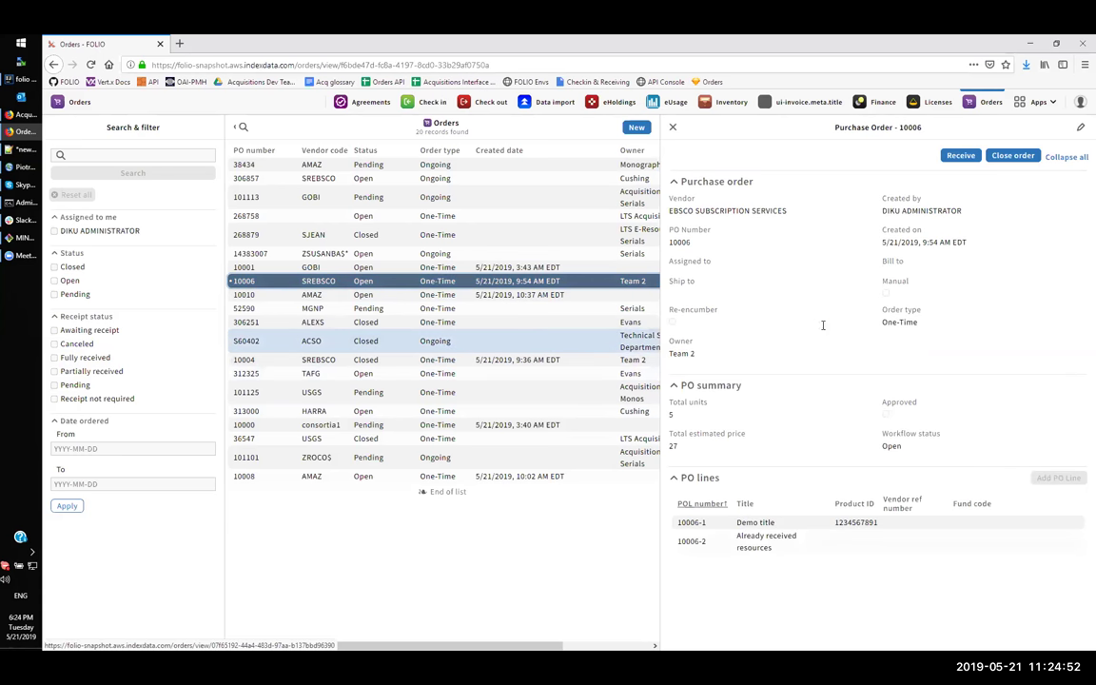
click(828, 543)
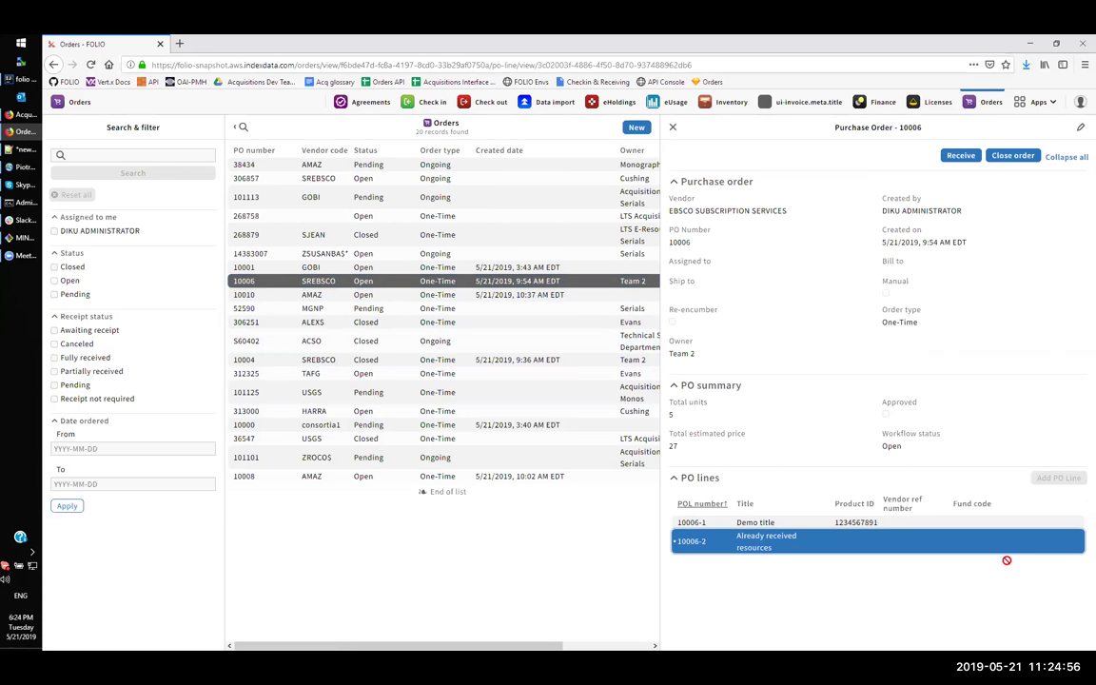
triple_click(885, 487)
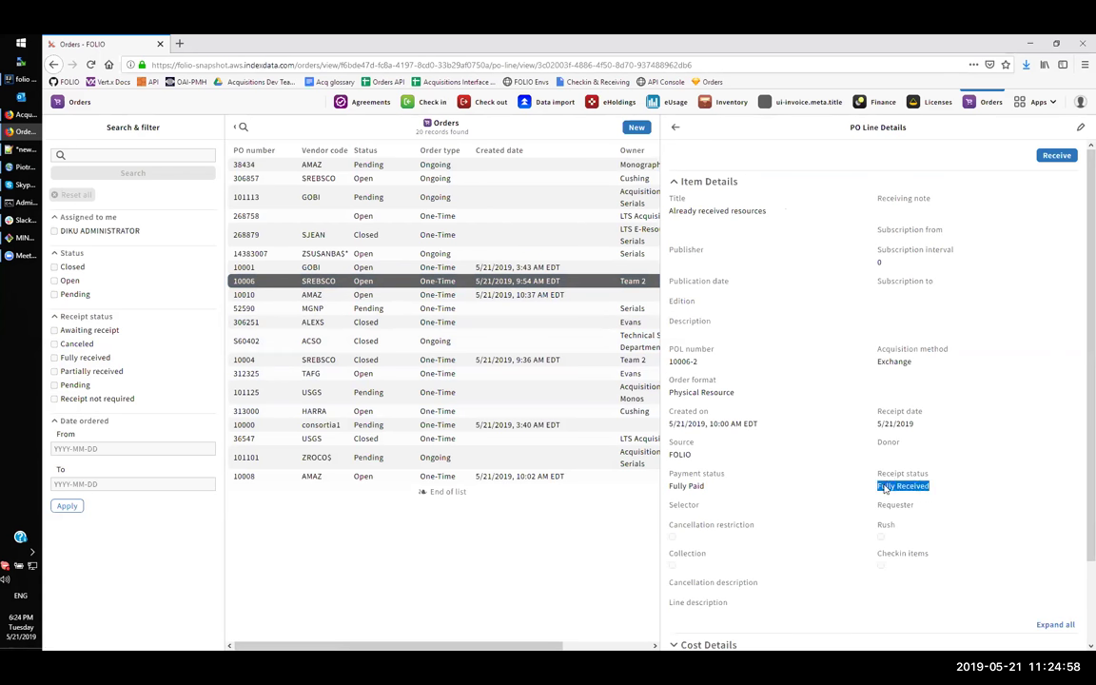
- Check that line 10006-1 is Partially Received, then open receiving for PO 10006
click(674, 127)
click(827, 522)
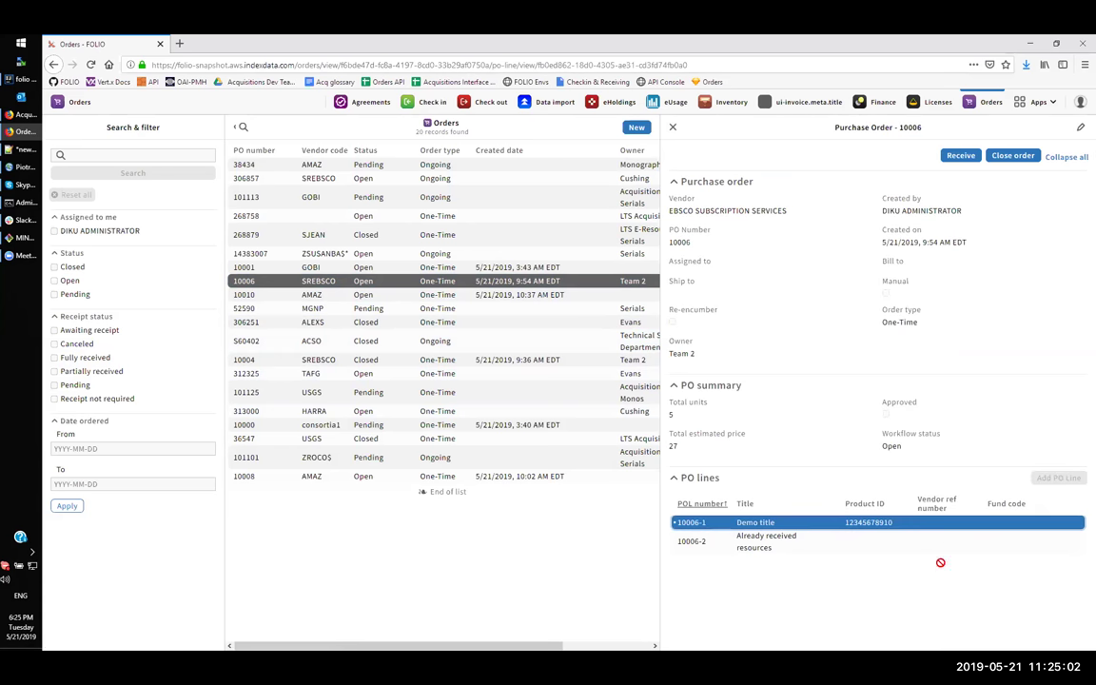
triple_click(916, 484)
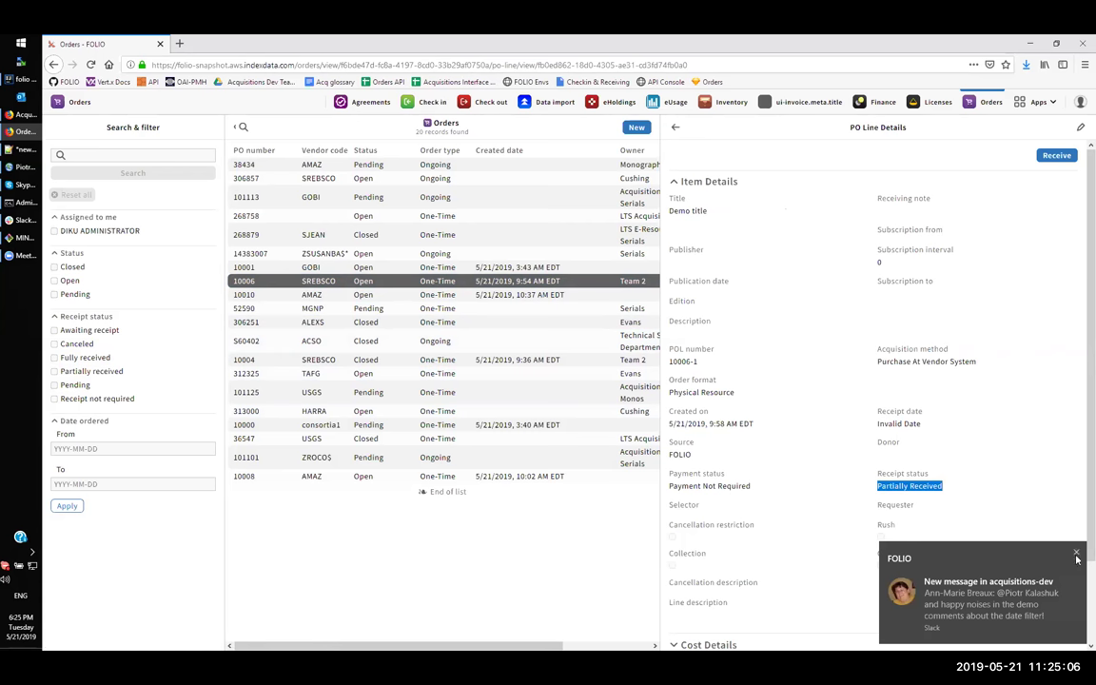
click(1076, 556)
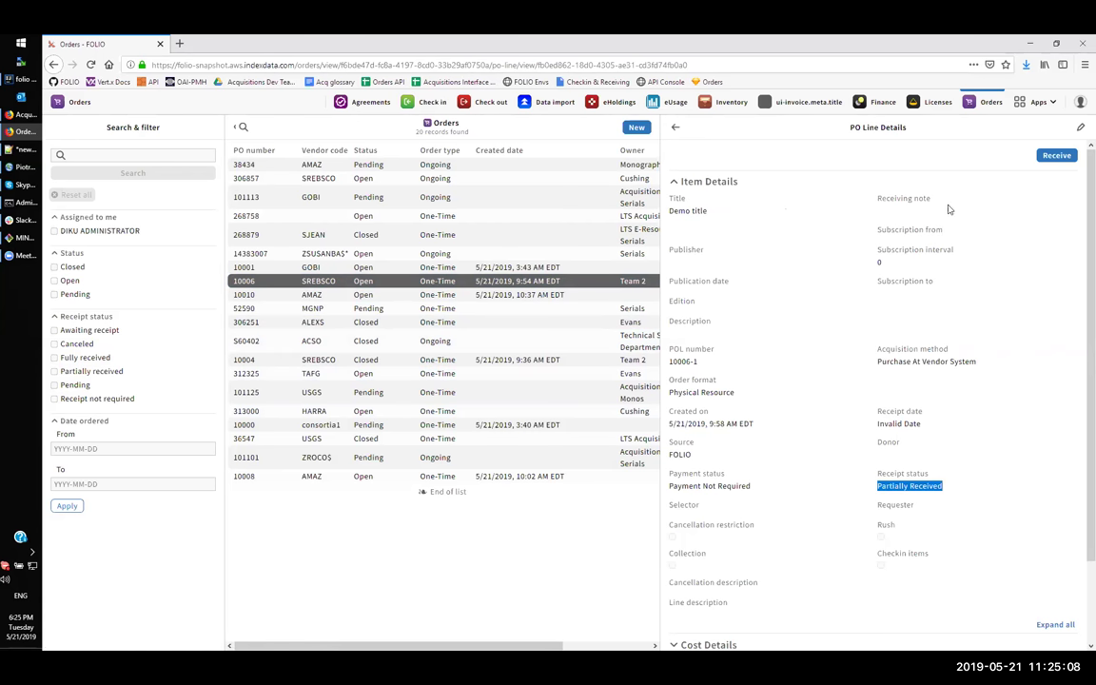
click(1055, 155)
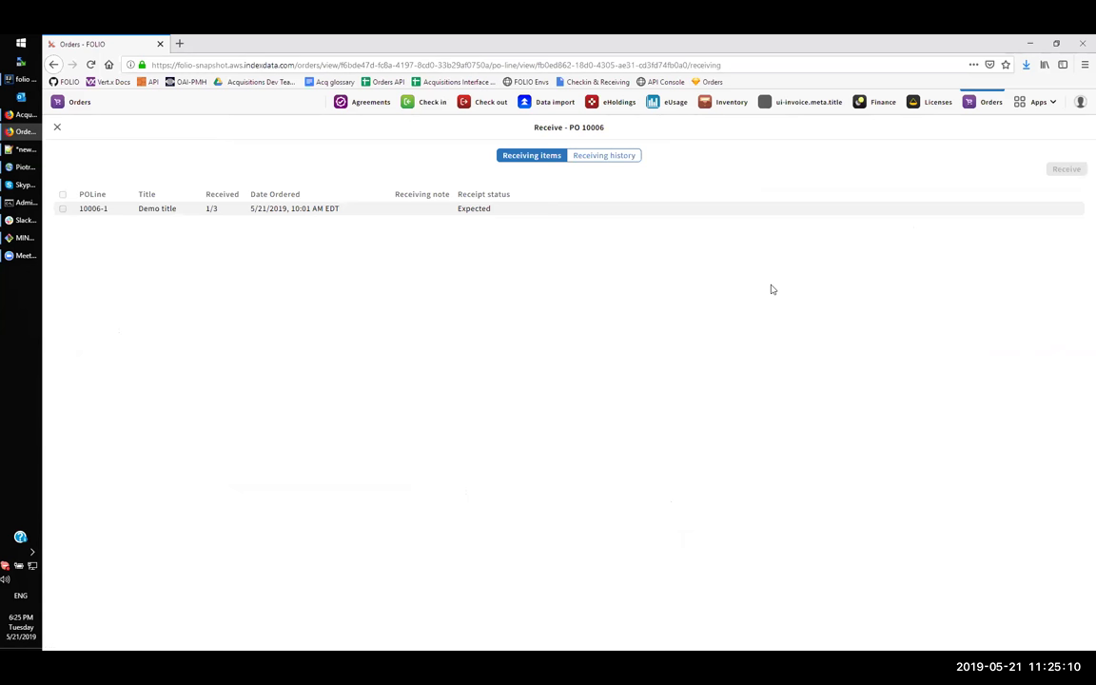
- Select line 10006-1 for receiving, then close it and expand the line's location details
click(225, 210)
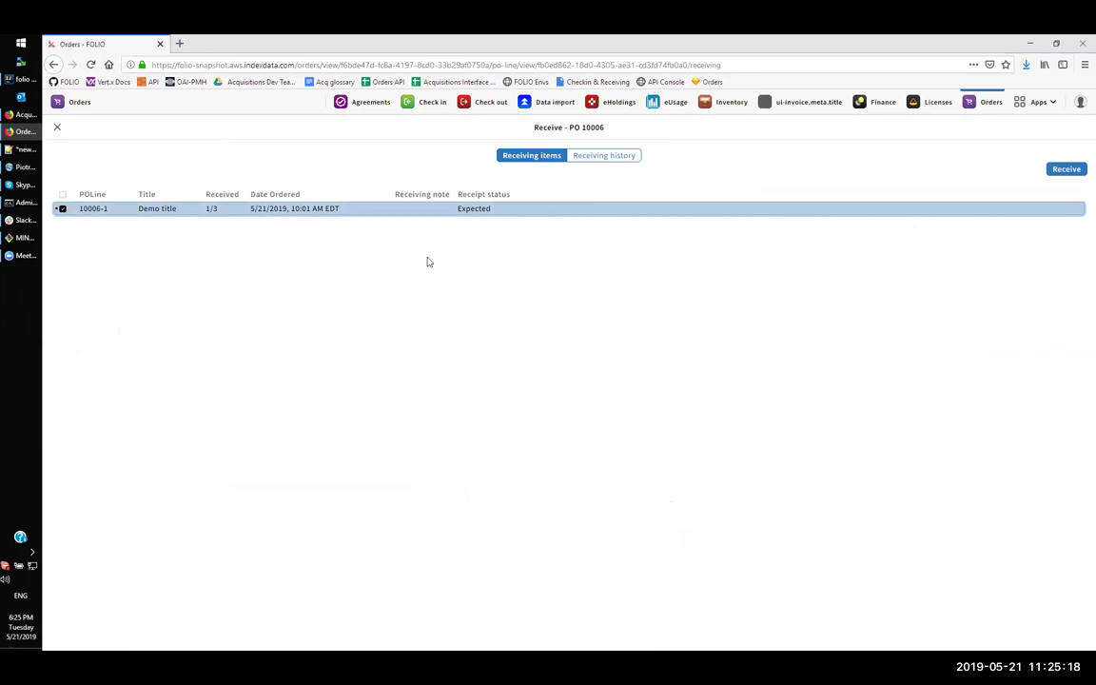
click(57, 130)
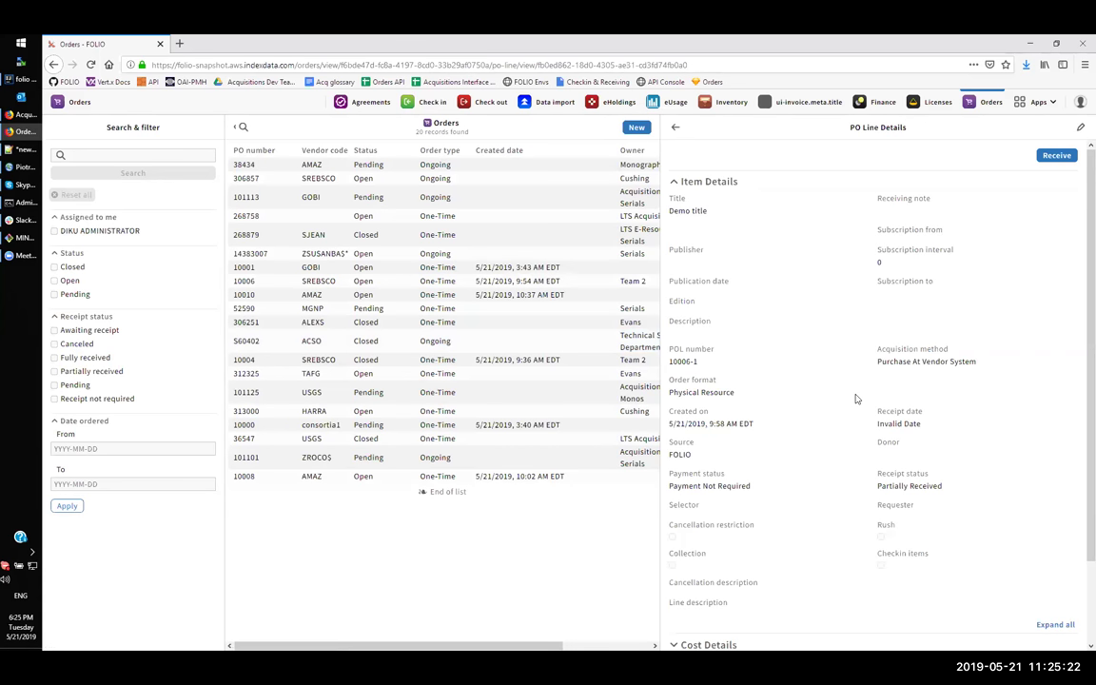
scroll(787, 609, down, 2)
click(764, 635)
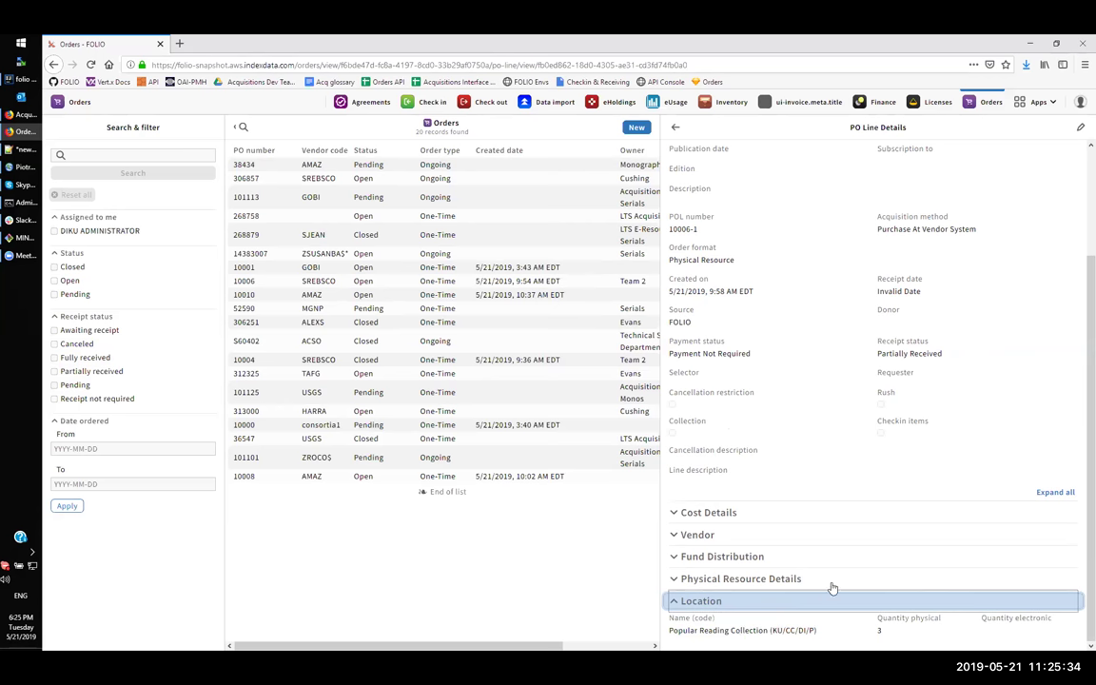
- Review PO 10006's receiving history, then go to the Demo title record in Inventory
scroll(856, 399, up, 3)
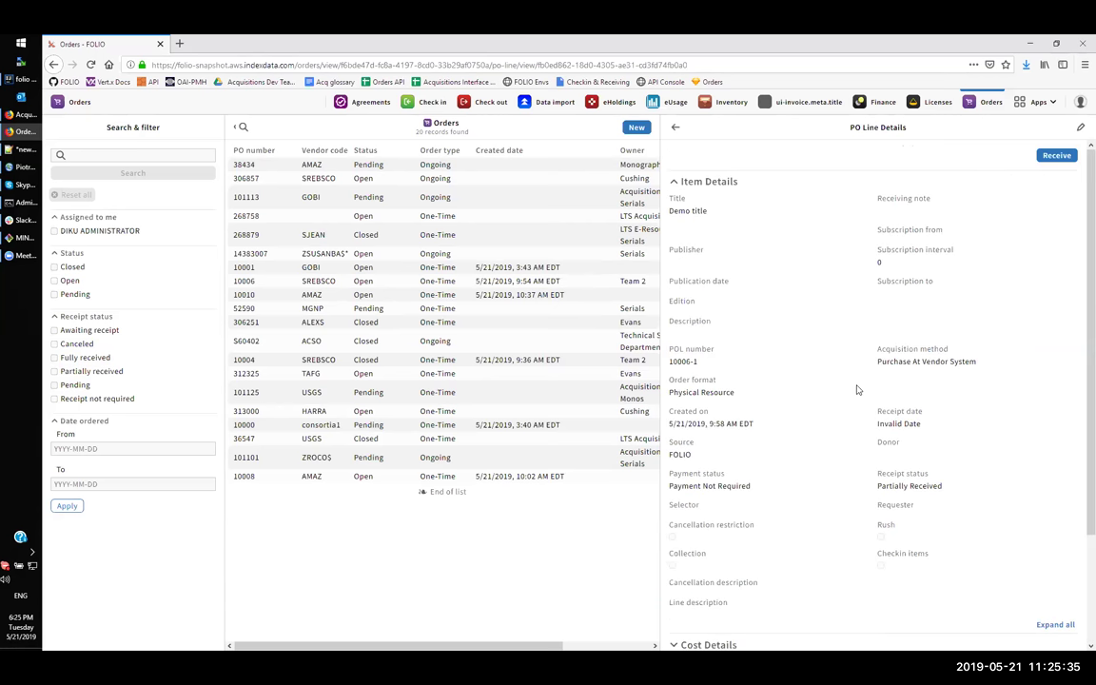
click(1041, 158)
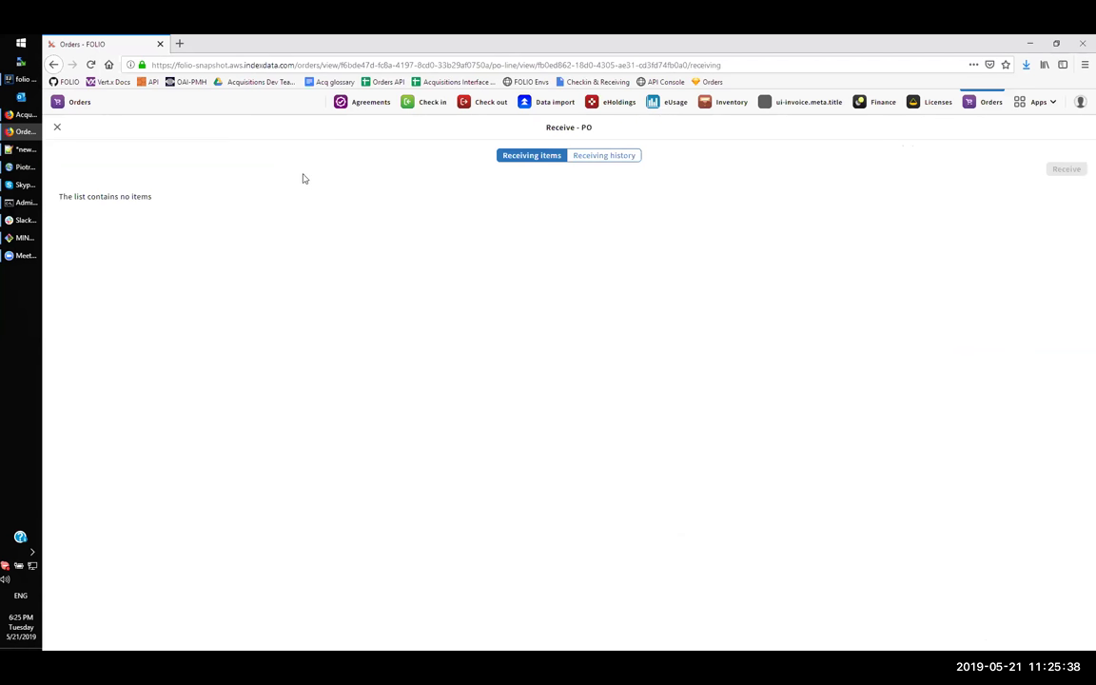
click(603, 155)
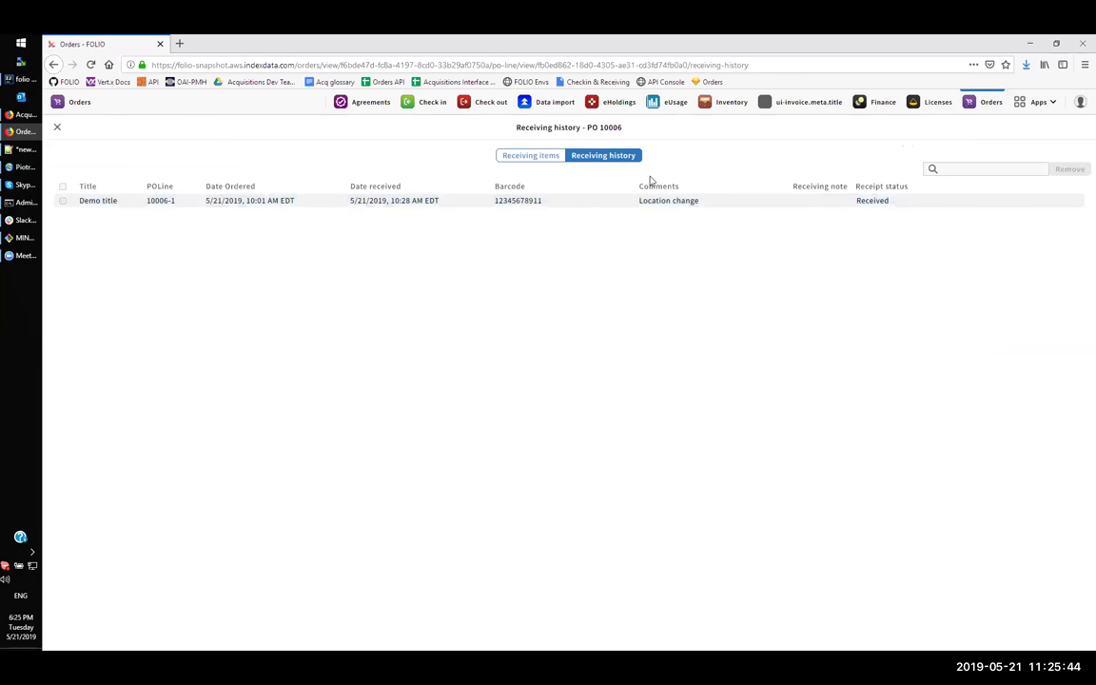
click(730, 104)
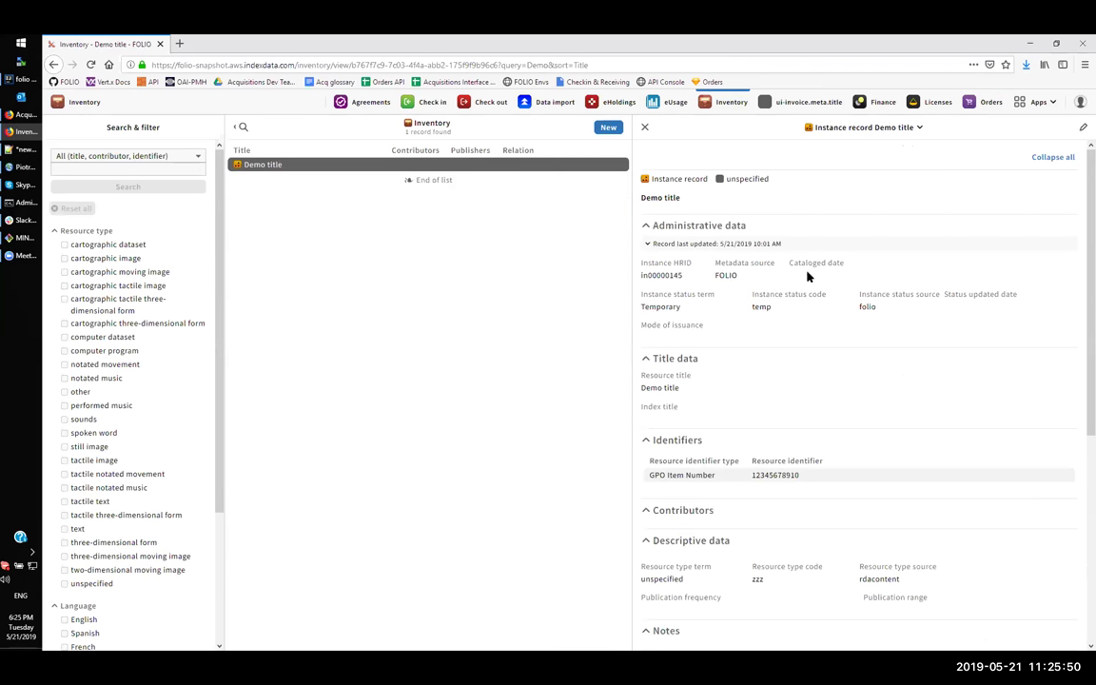
- Scroll Demo title down to its Main Library and Popular Reading Collection holdings
scroll(815, 372, down, 2)
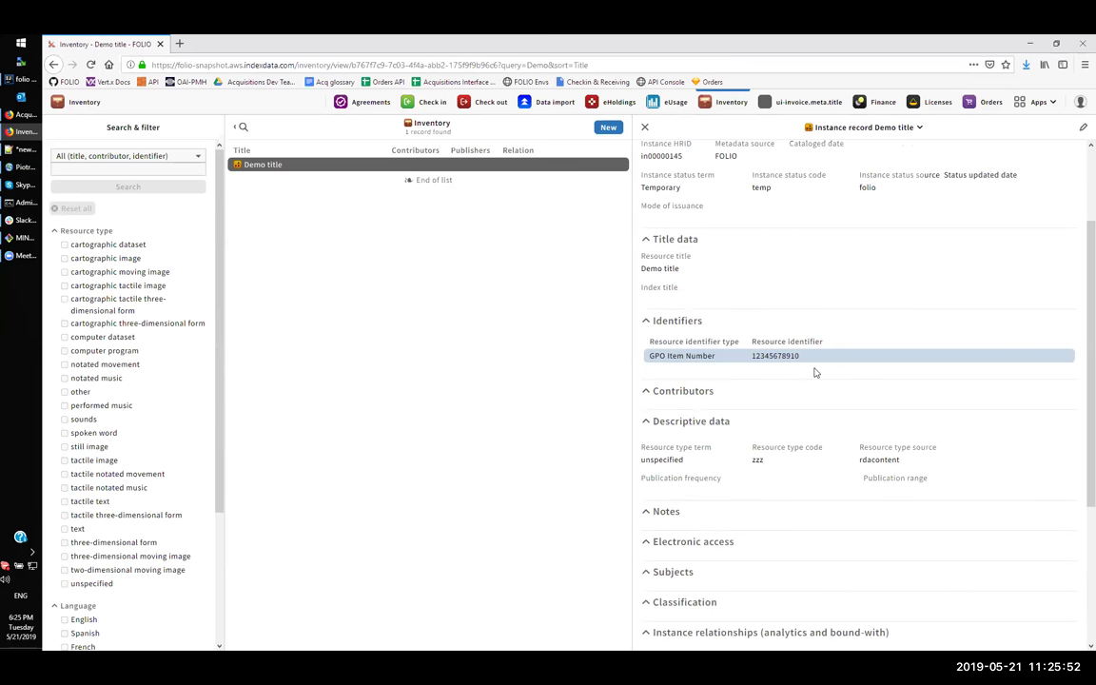
scroll(815, 373, down, 1)
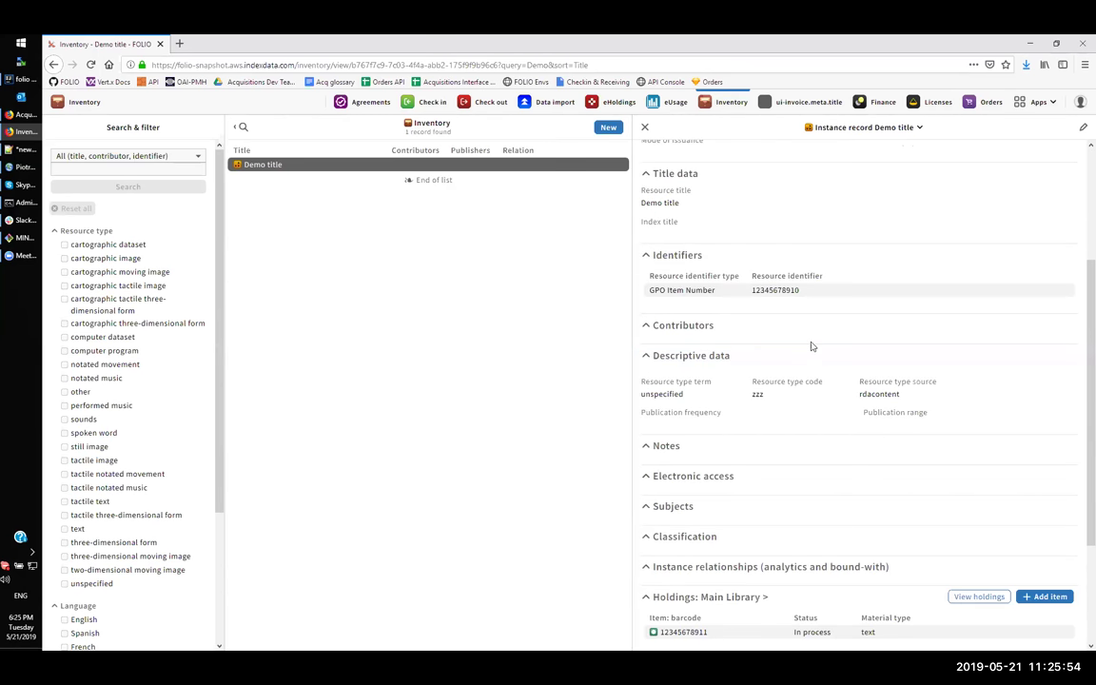
scroll(812, 346, down, 1)
scroll(808, 371, down, 1)
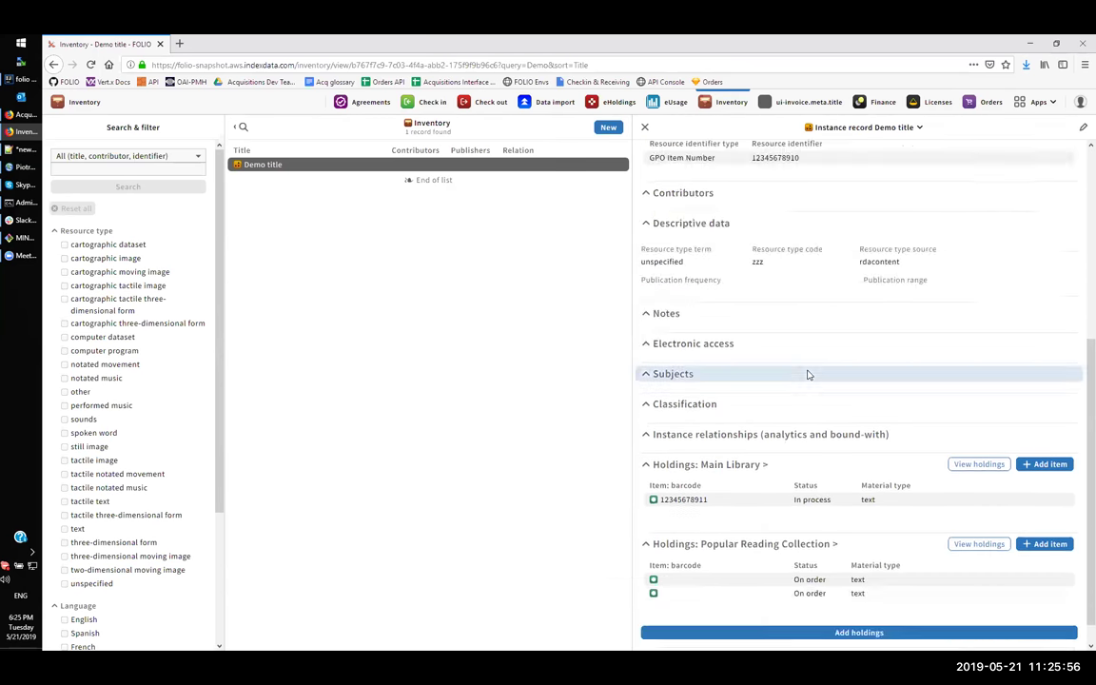
scroll(808, 374, down, 1)
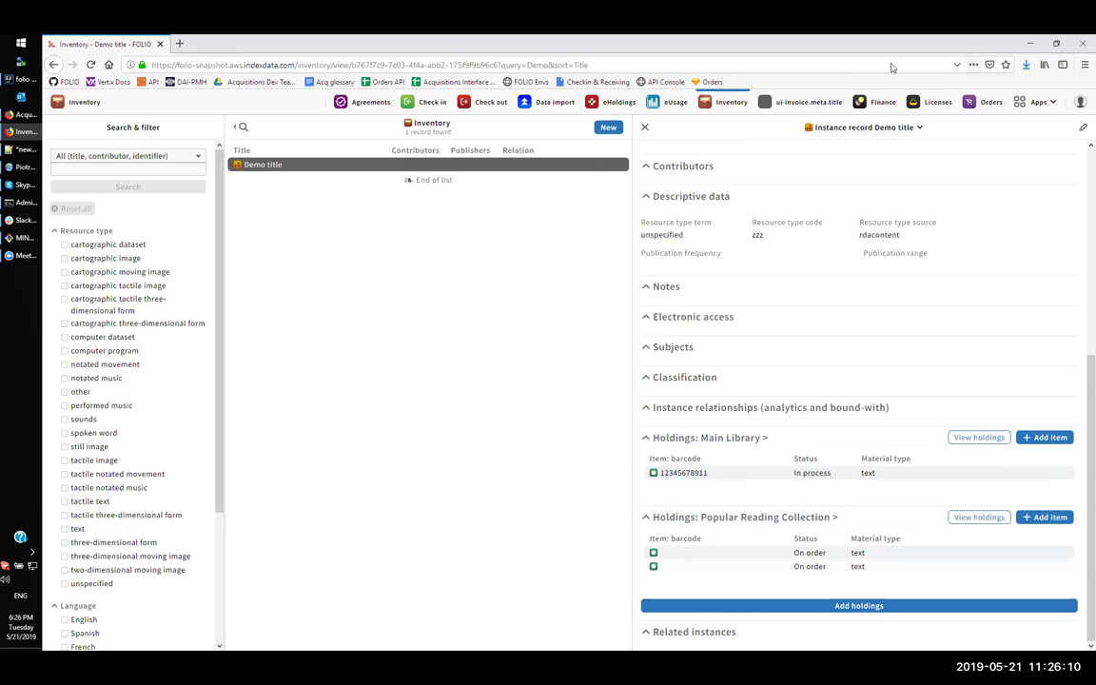
- Start receiving line 10006-1 in PO 10006 with both pending items selected
click(989, 102)
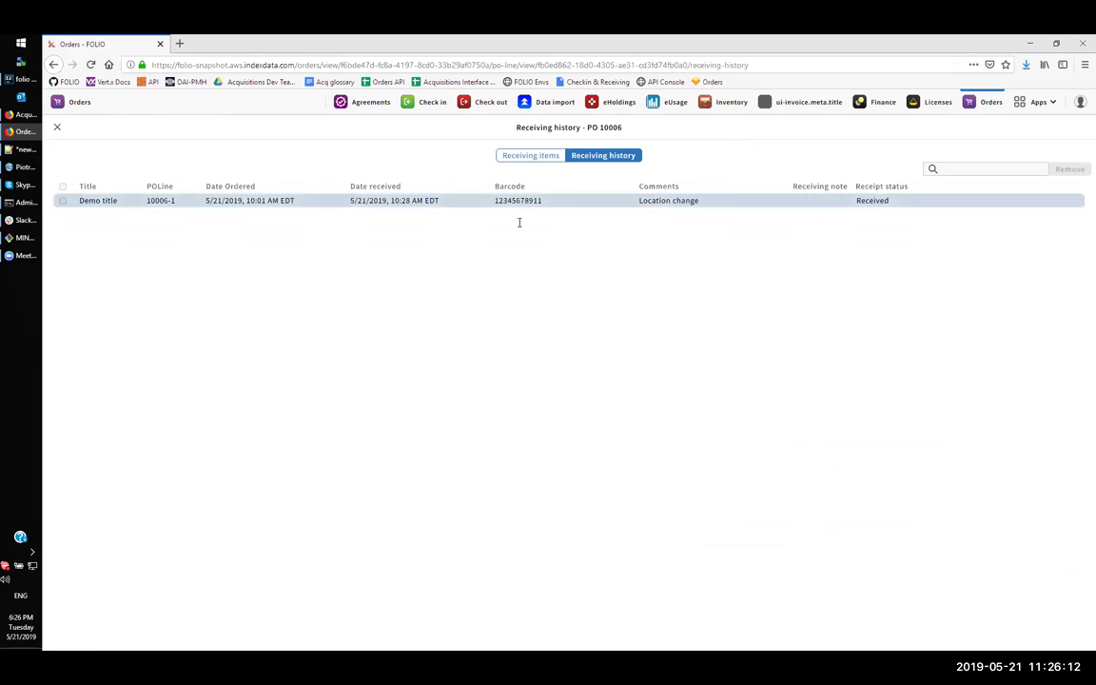
click(532, 157)
click(202, 209)
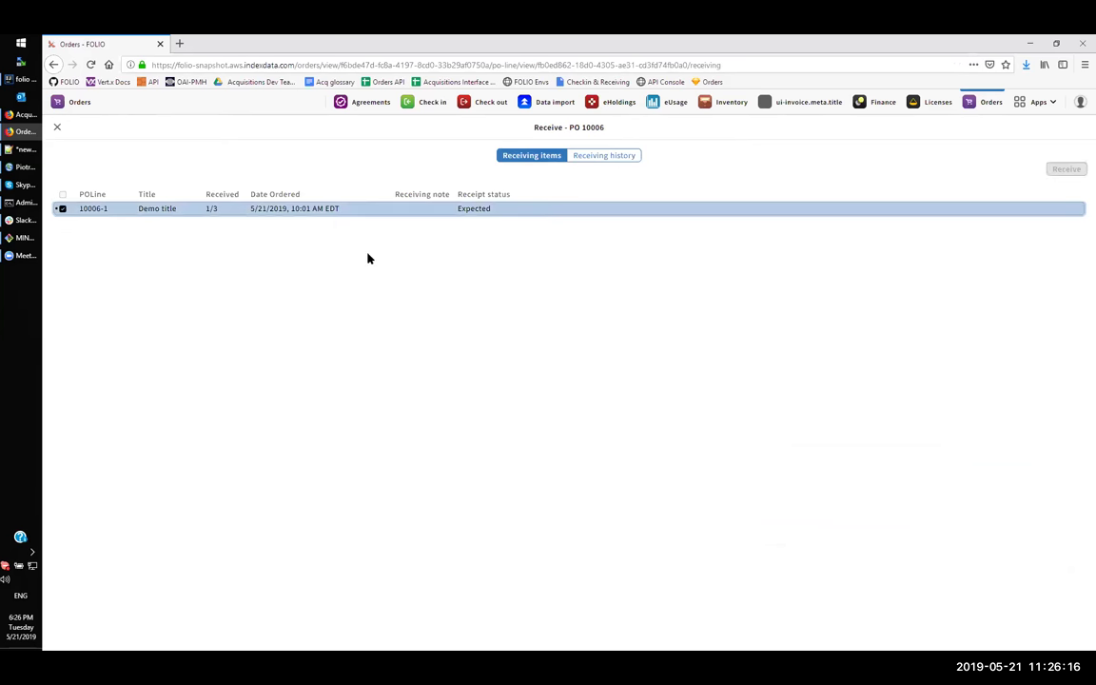
click(1067, 169)
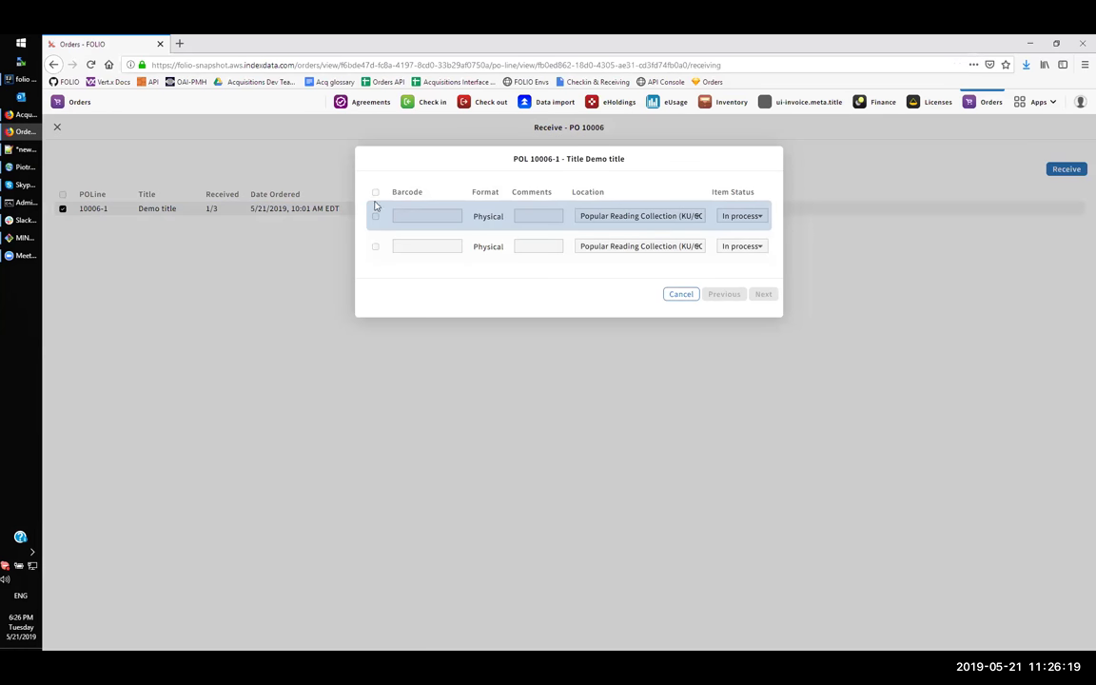
click(374, 192)
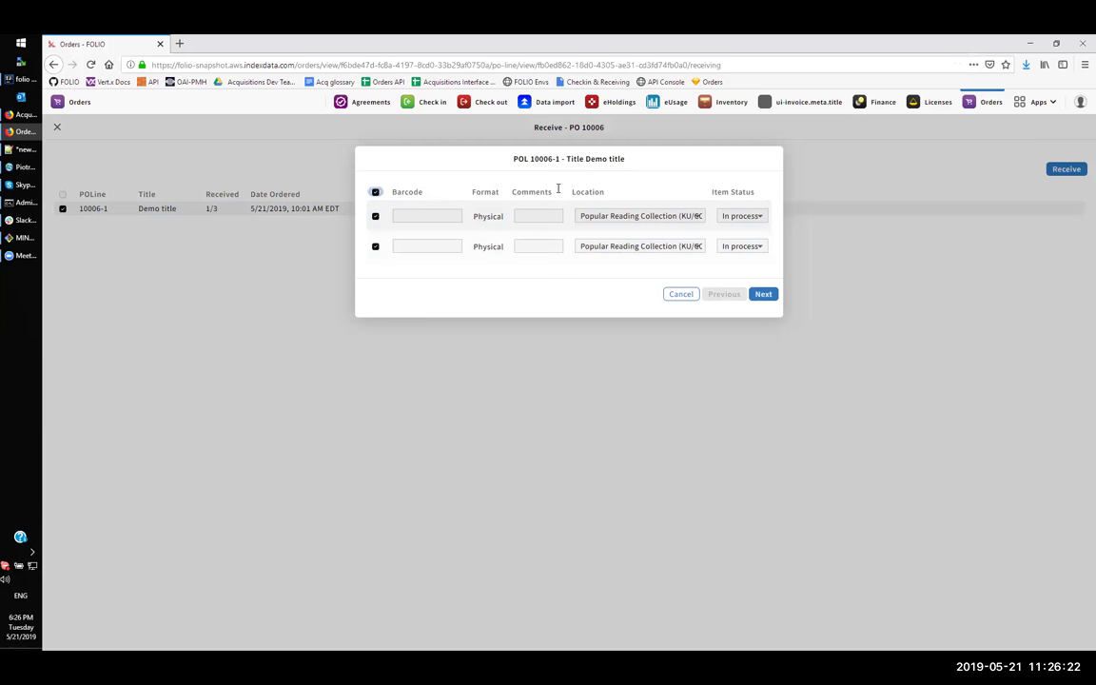
click(444, 217)
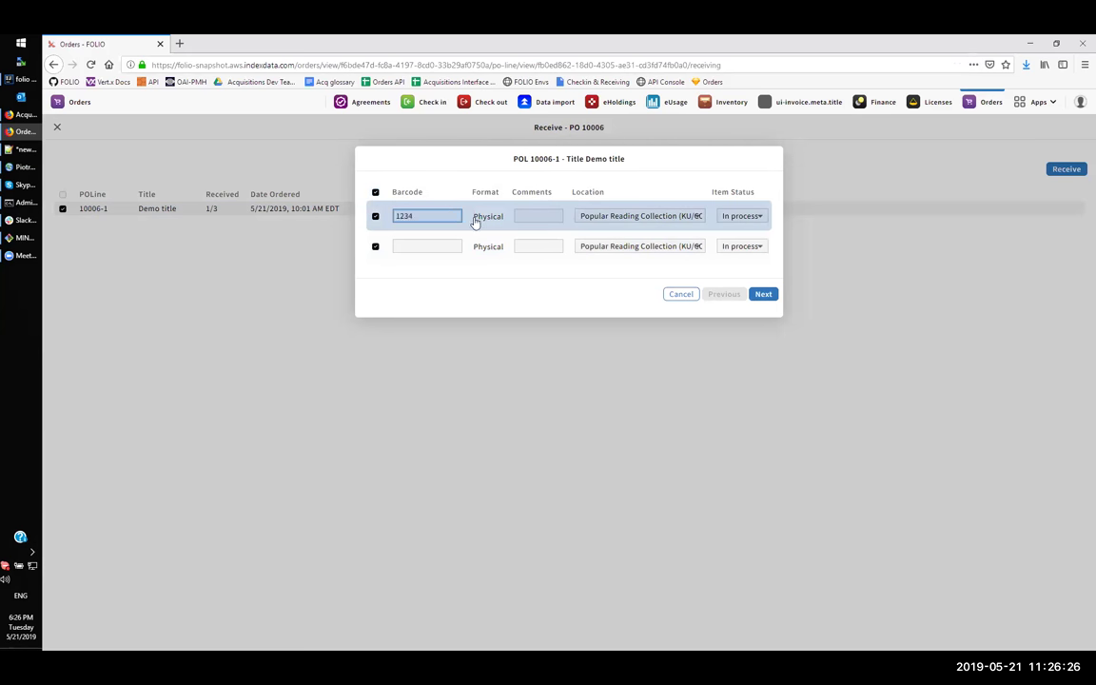
text(12345678912)
click(430, 240)
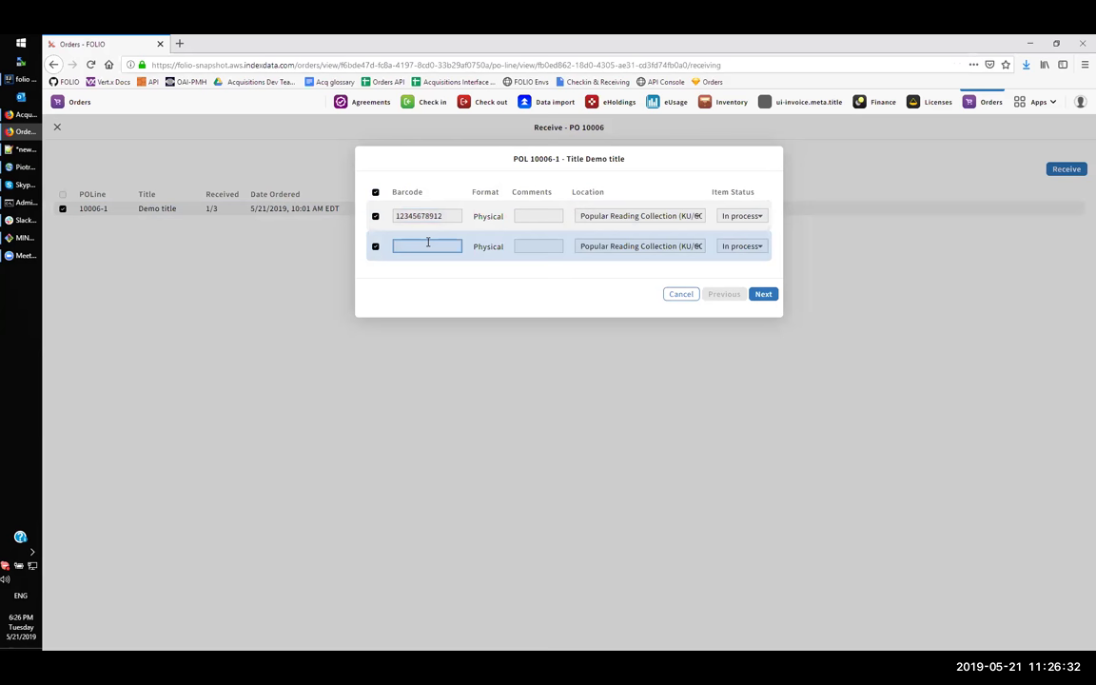
text(13)
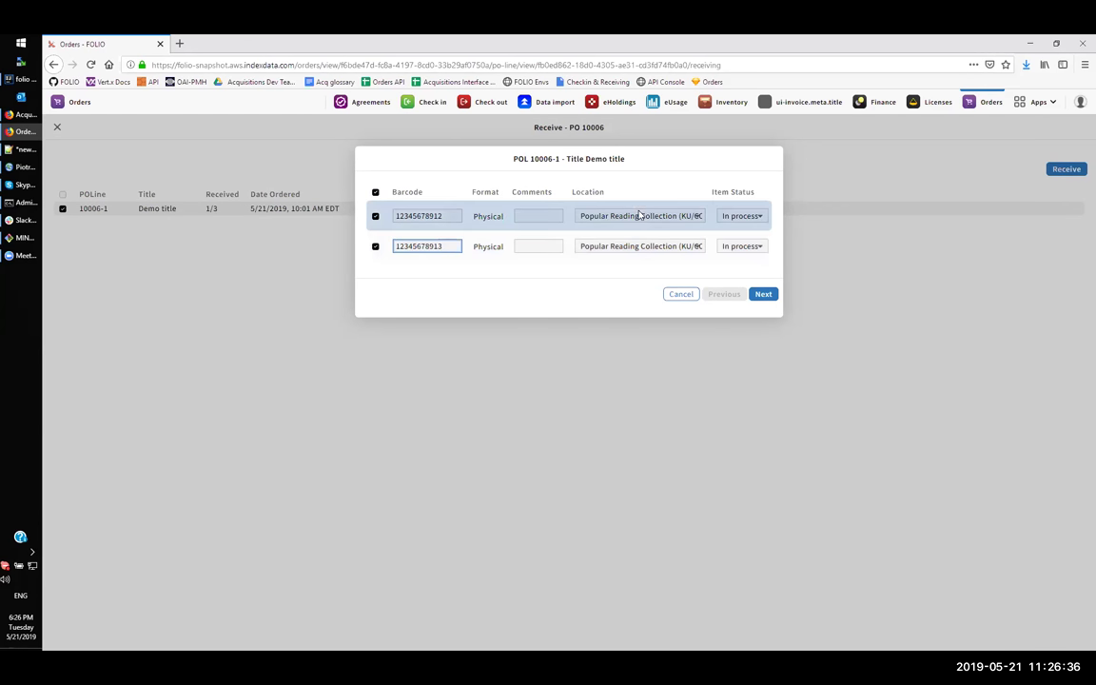
click(640, 215)
click(676, 237)
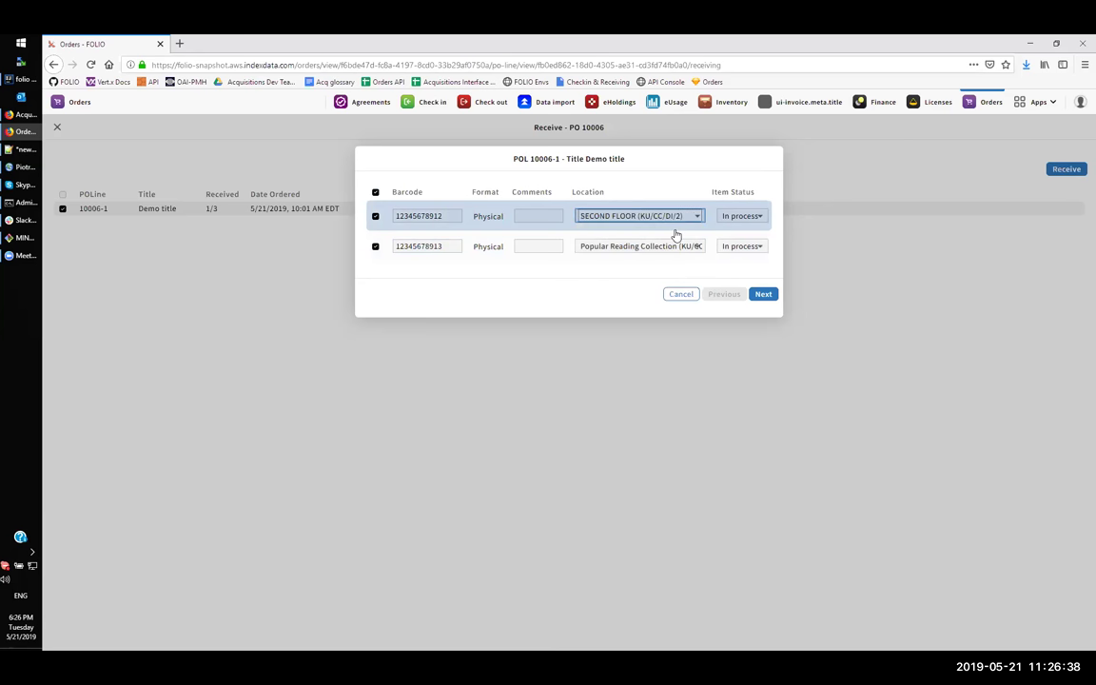
click(642, 246)
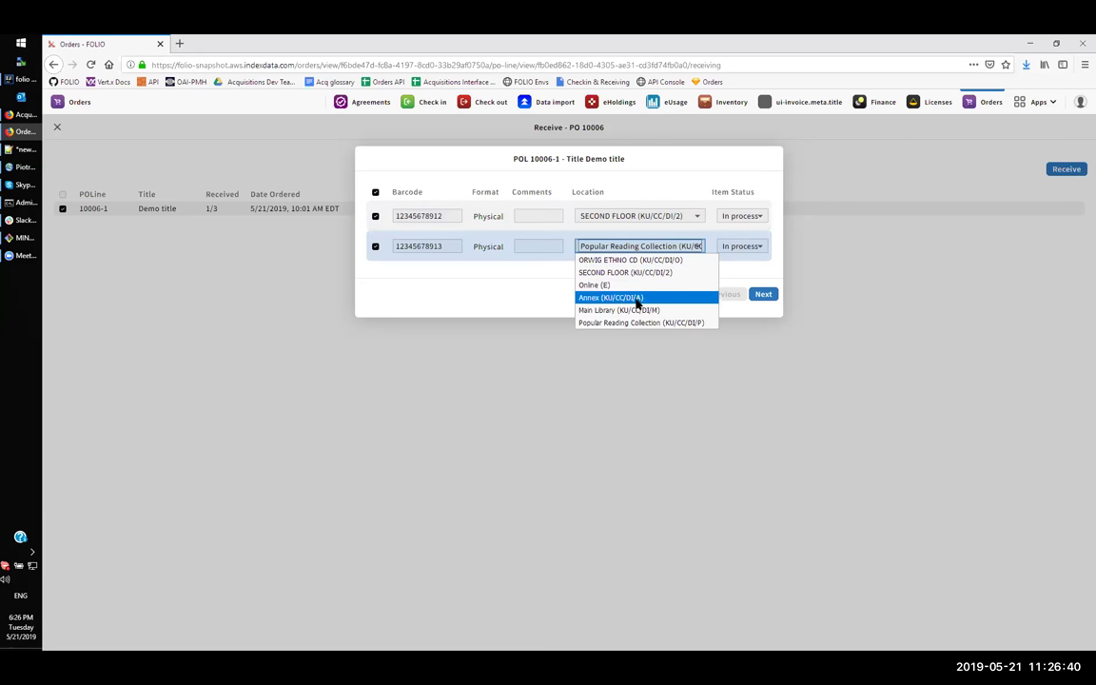
click(635, 297)
click(763, 294)
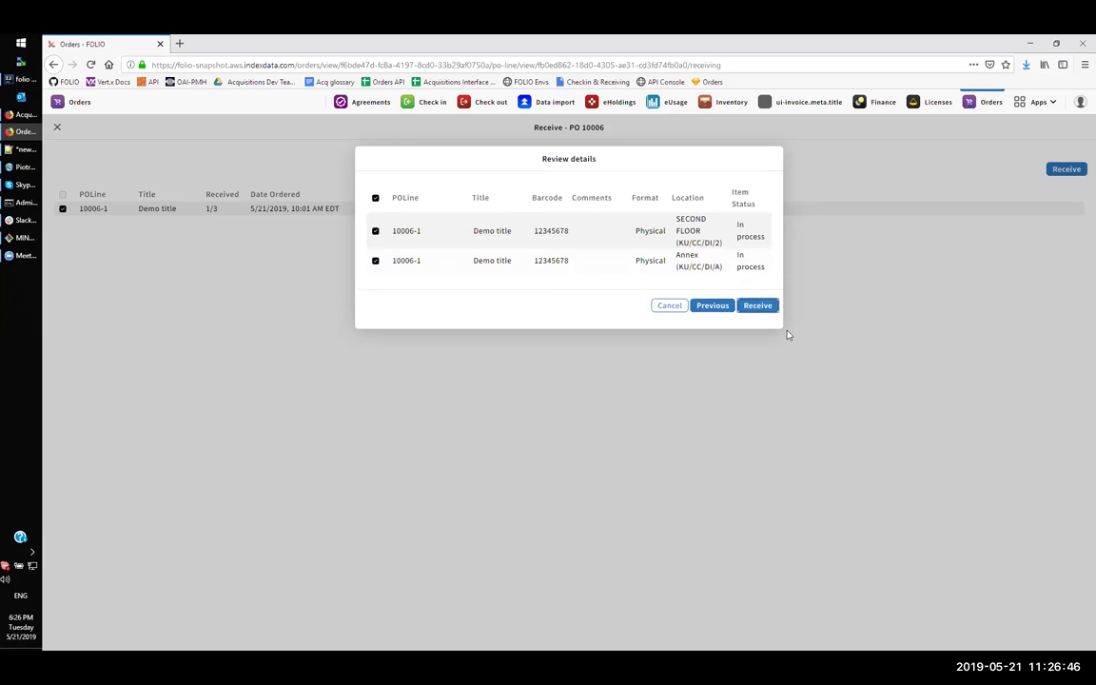
- Confirm receipt of both Demo title items, verify none remain pending, and close receiving
click(751, 305)
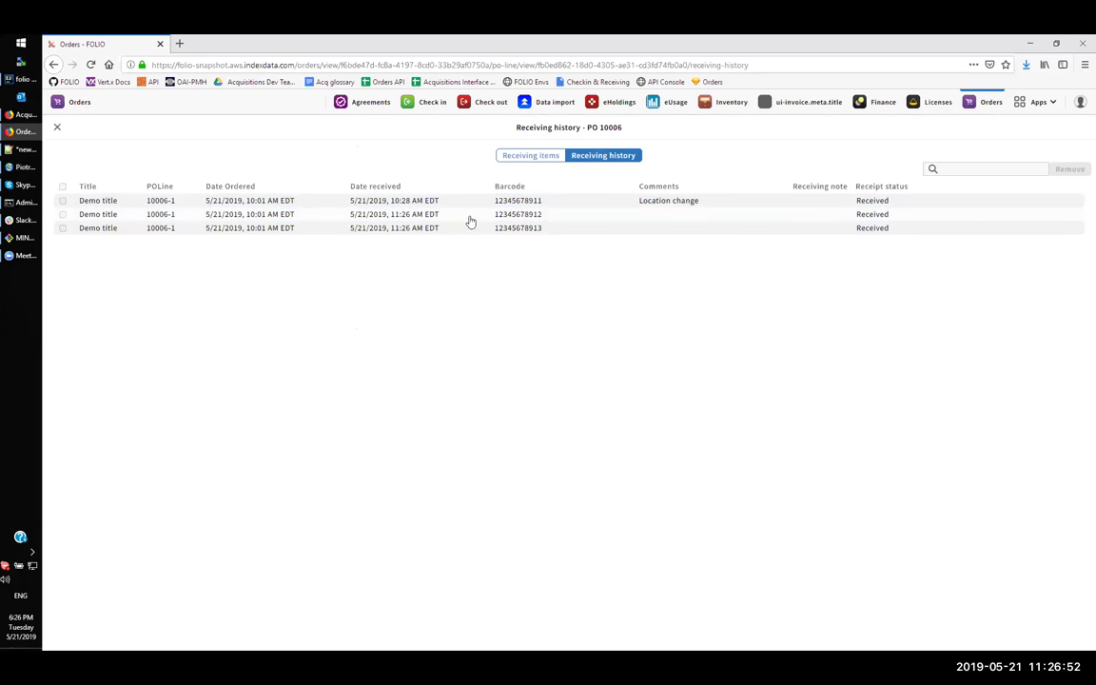
click(542, 155)
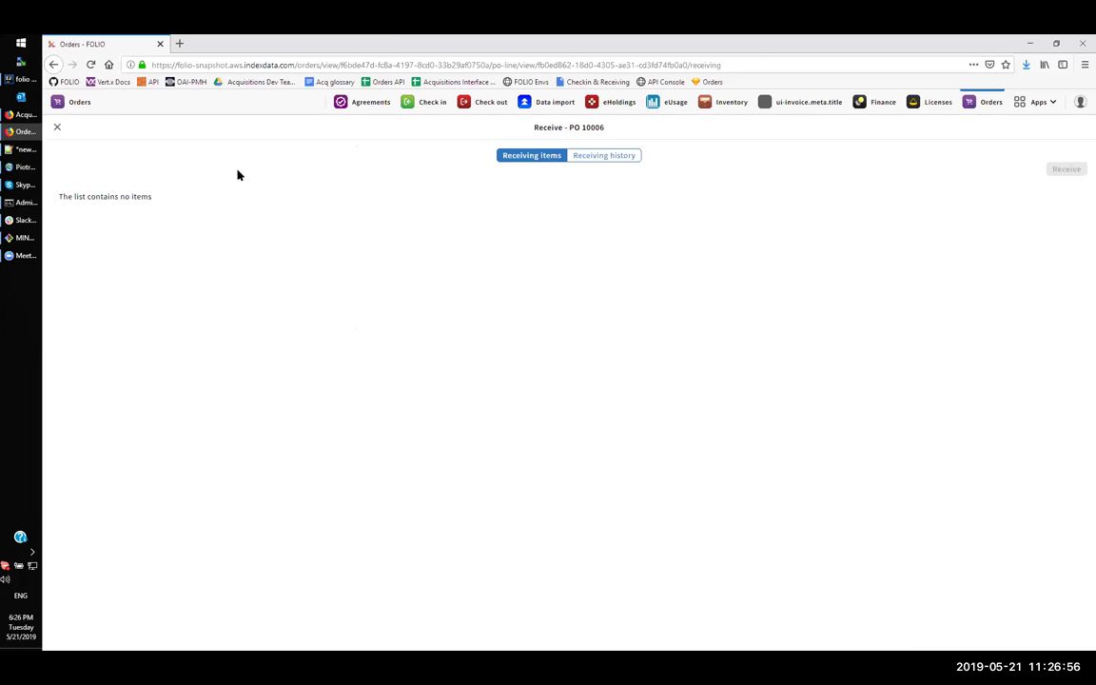
click(55, 128)
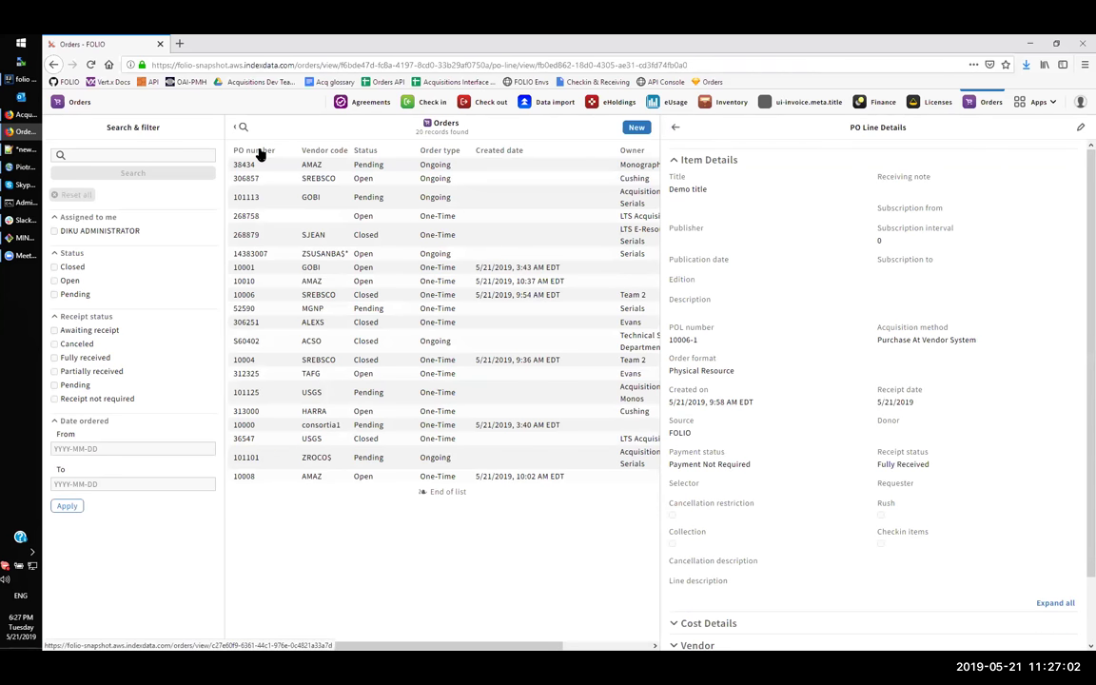
- Sort orders by PO number, review closed PO 10006, then return to Inventory
click(256, 151)
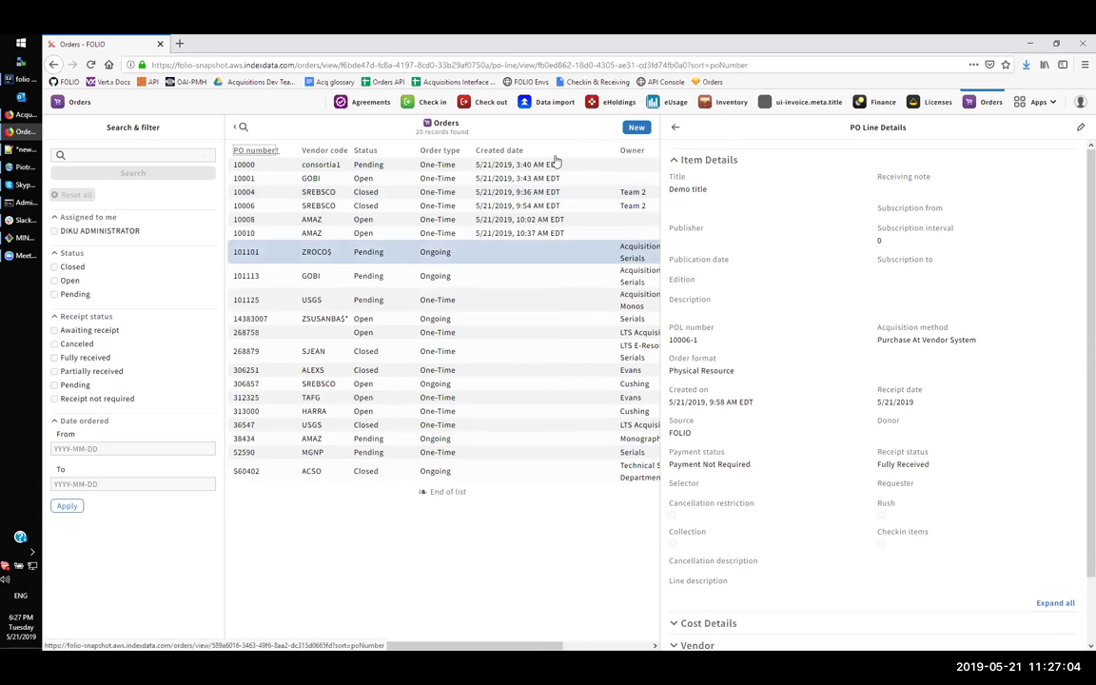
click(674, 130)
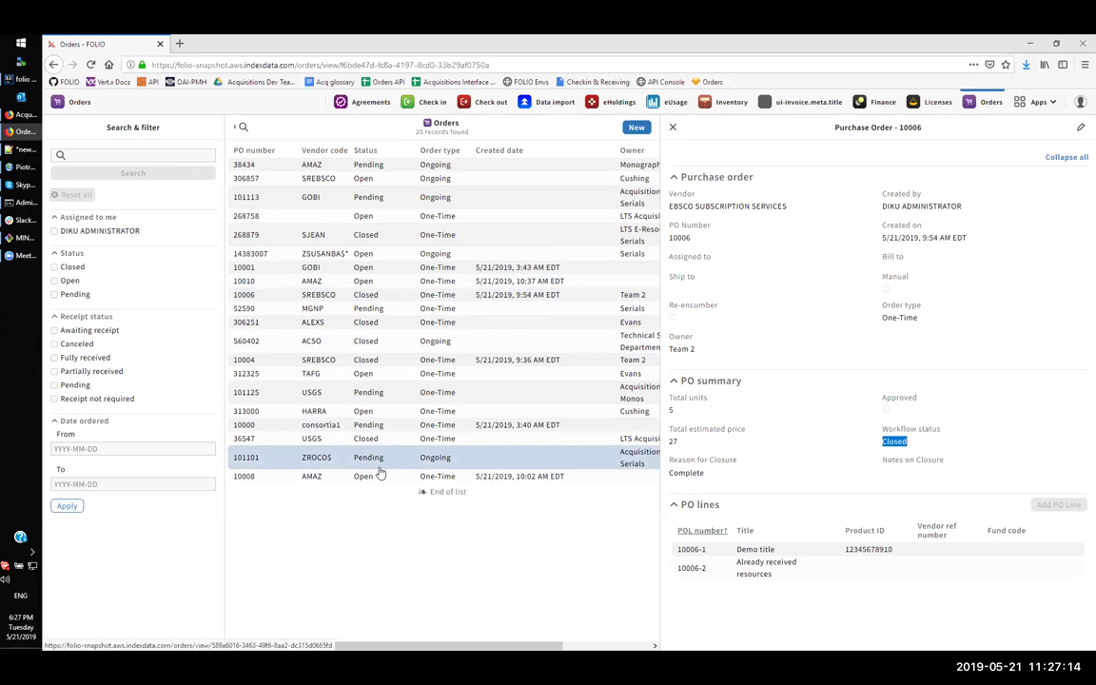
click(257, 152)
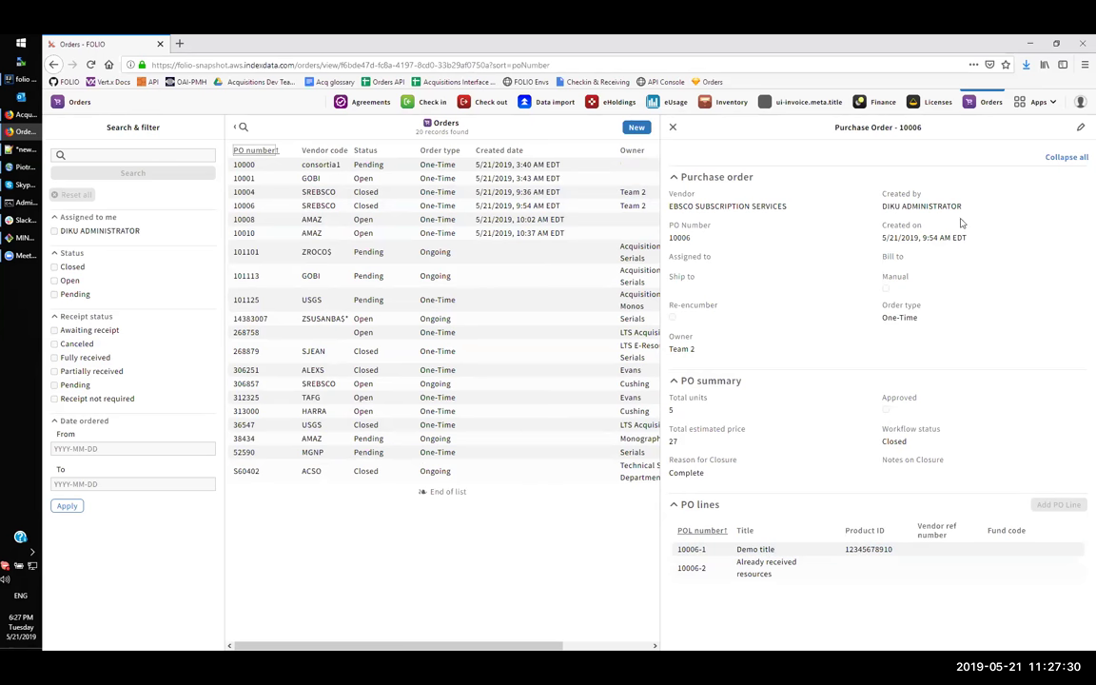
click(728, 102)
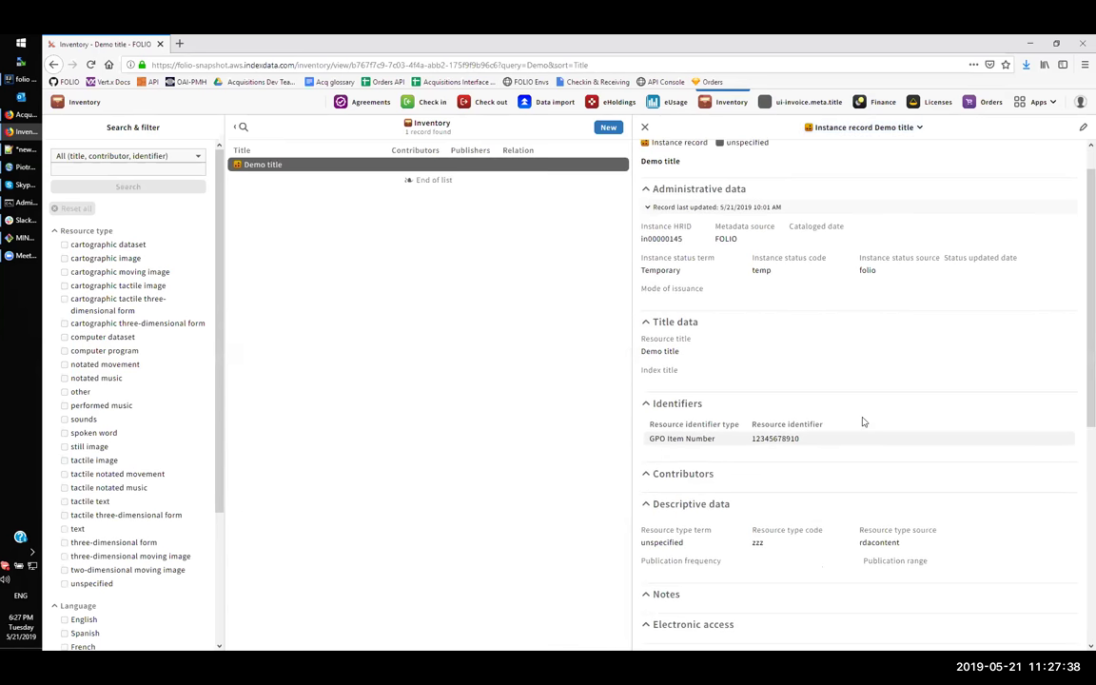
- Check Demo title's holdings for the received items, then go back to PO 10006 in Orders
scroll(860, 419, down, 5)
scroll(863, 418, down, 1)
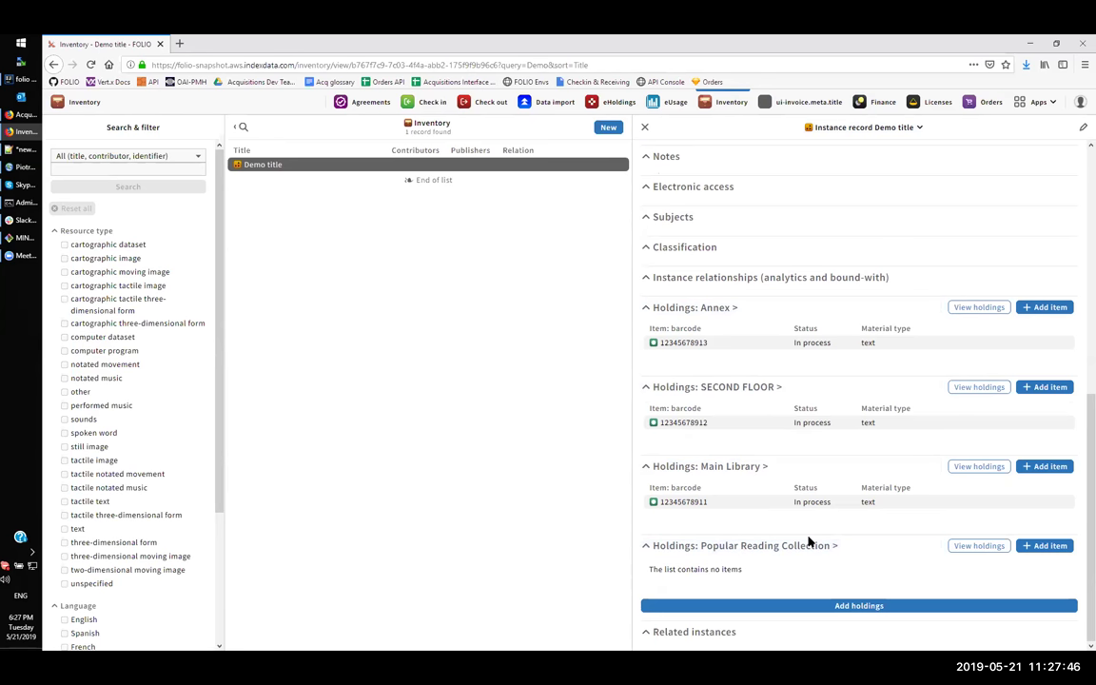
click(990, 102)
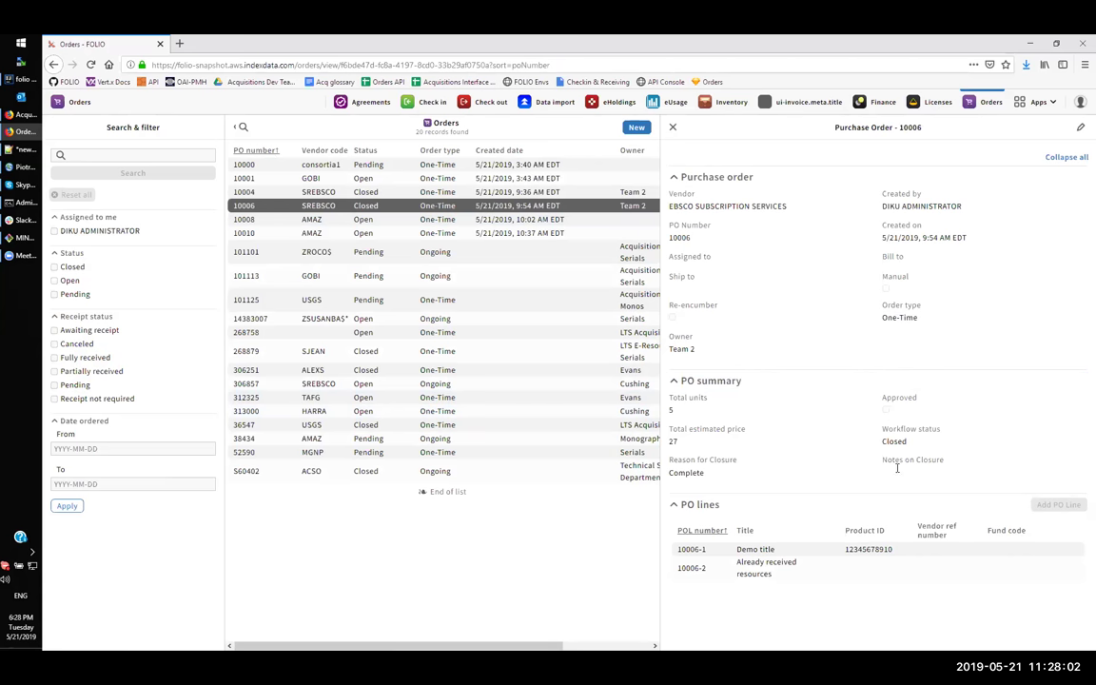
- Highlight PO 10006's closure reason, Complete
double_click(682, 474)
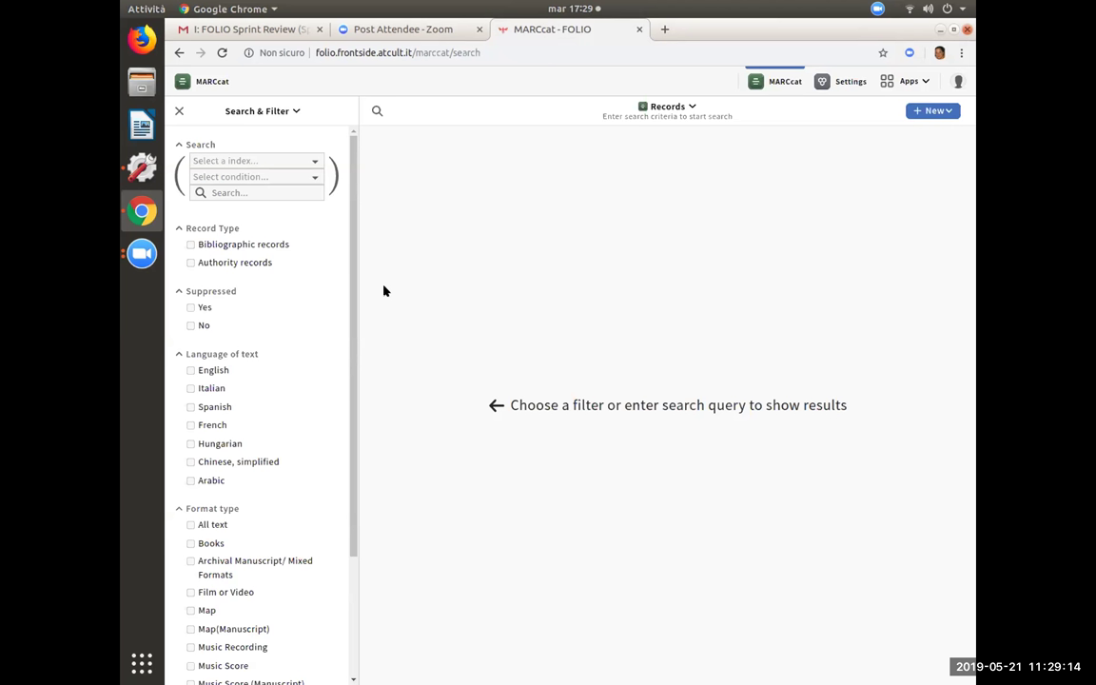
- Set MARCcat to Browse the Name: All index and enter the author's name, surname first
click(258, 162)
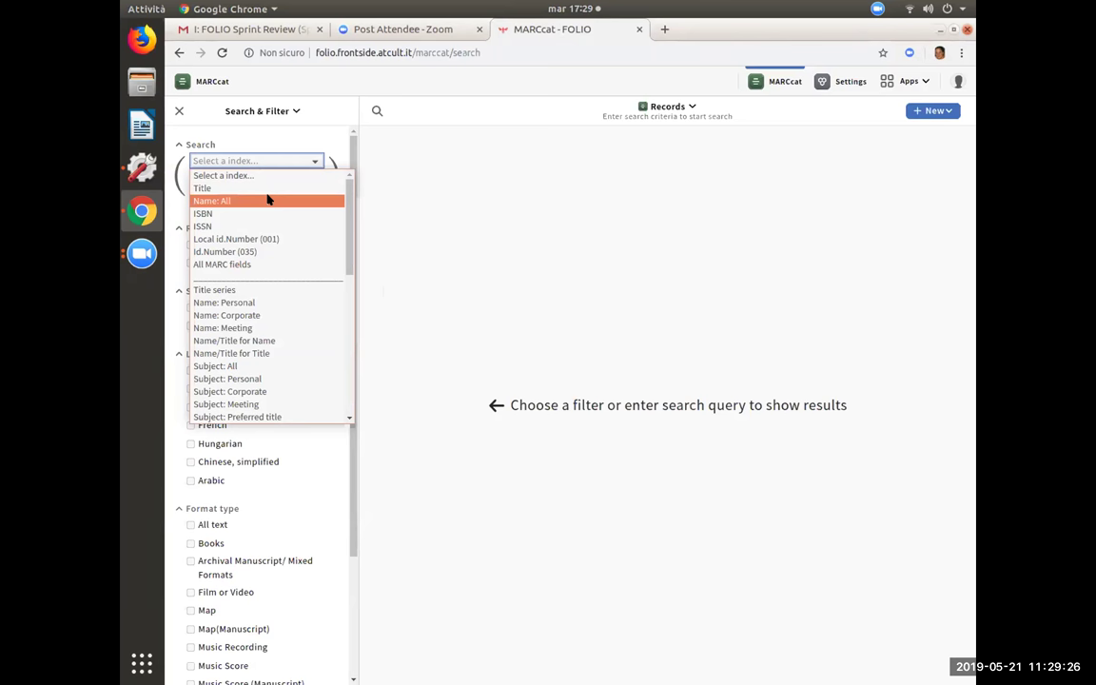
click(268, 200)
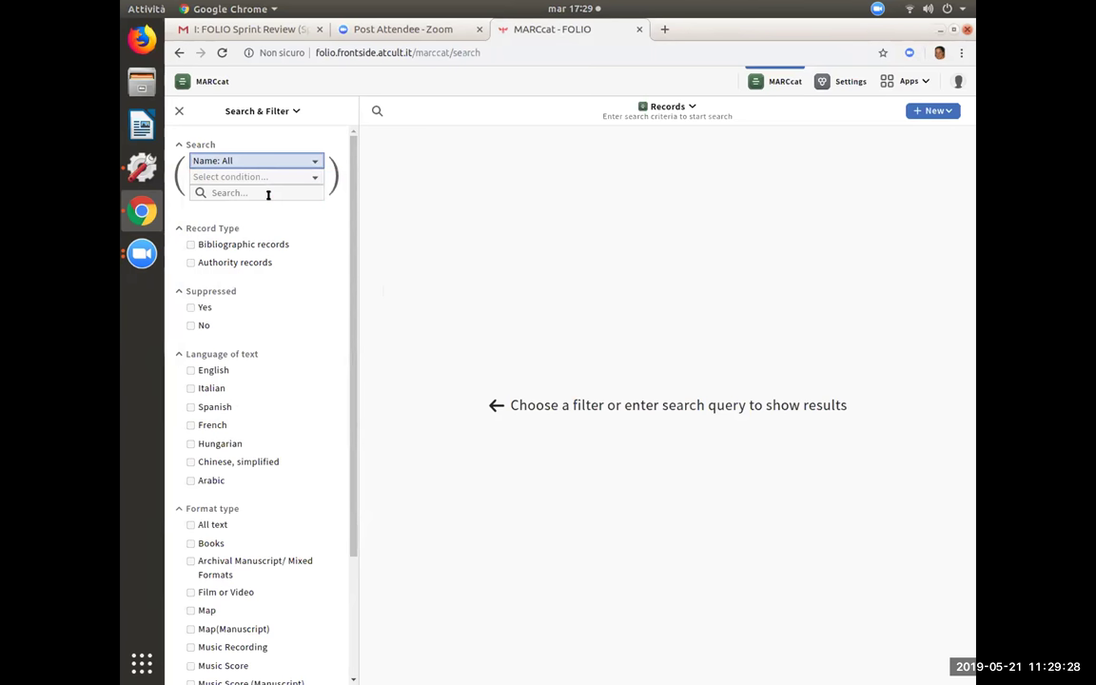
click(238, 178)
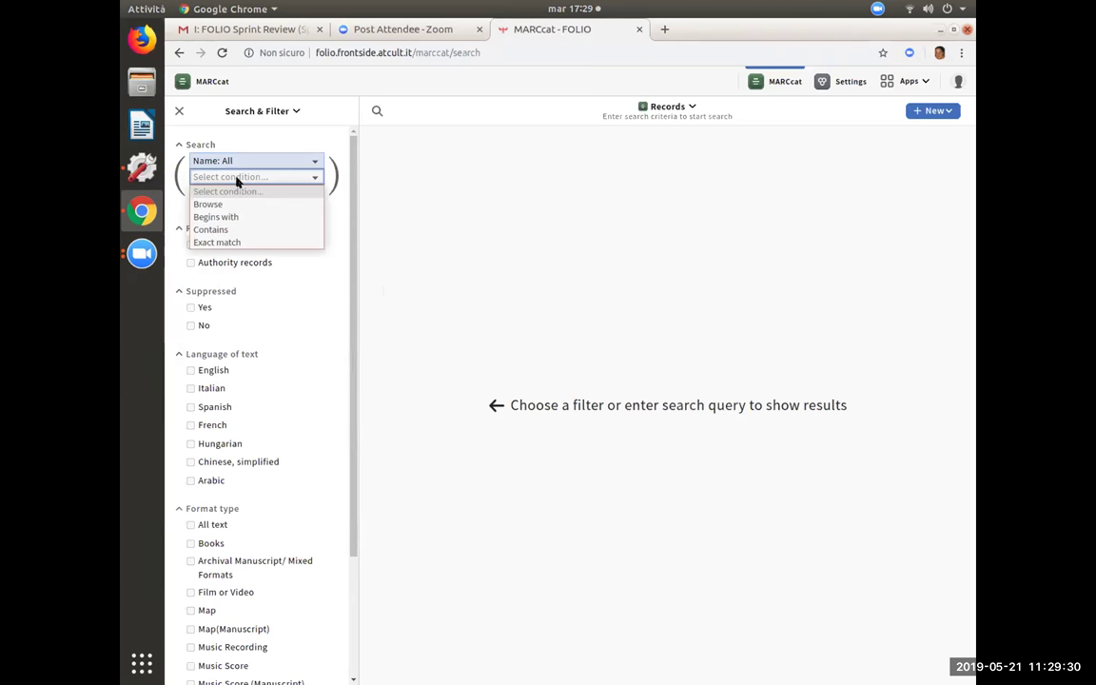
click(232, 207)
click(248, 192)
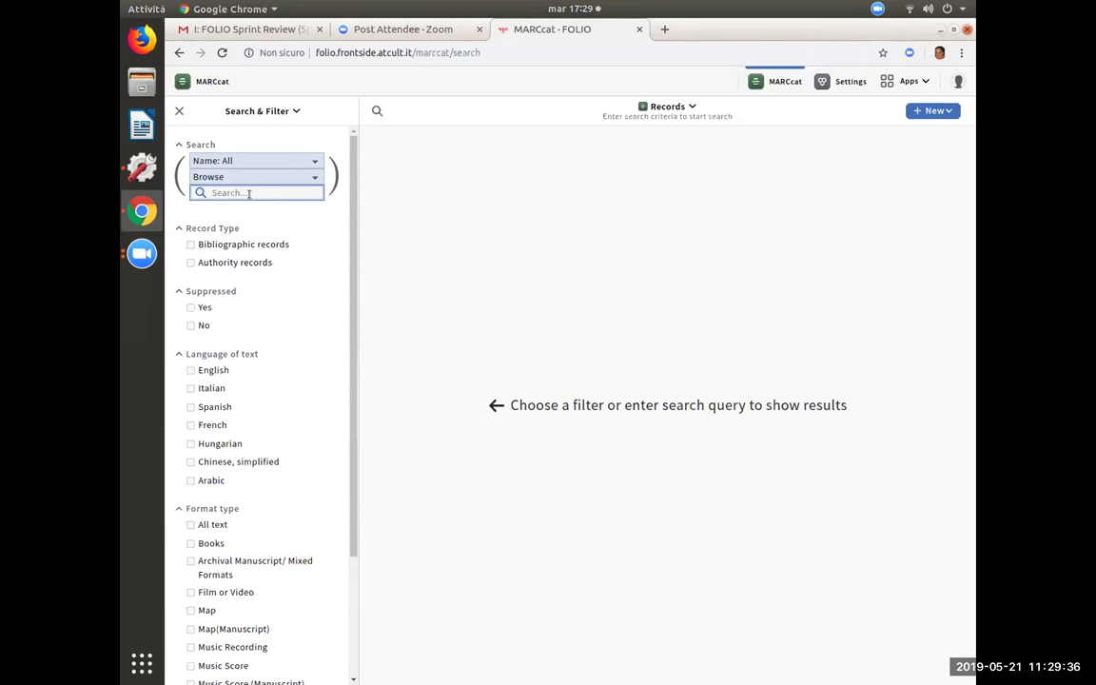
text(Burnett, Frances Hodgson)
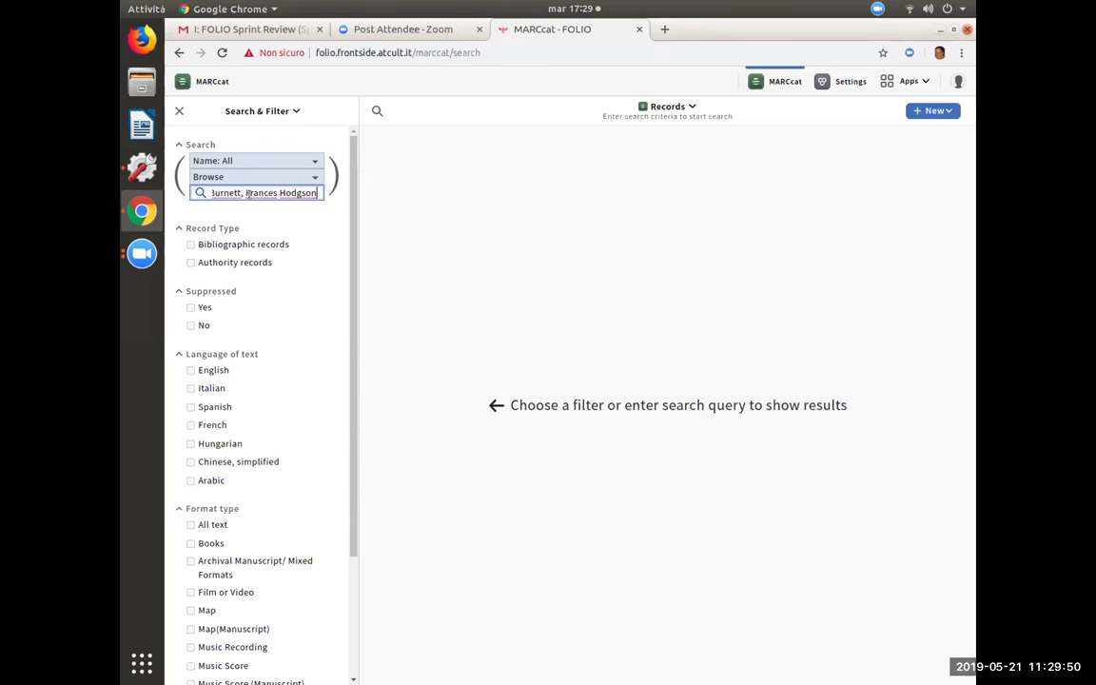
- Browse names around Burnett, Frances Hodgson and open her authority record
key(Return)
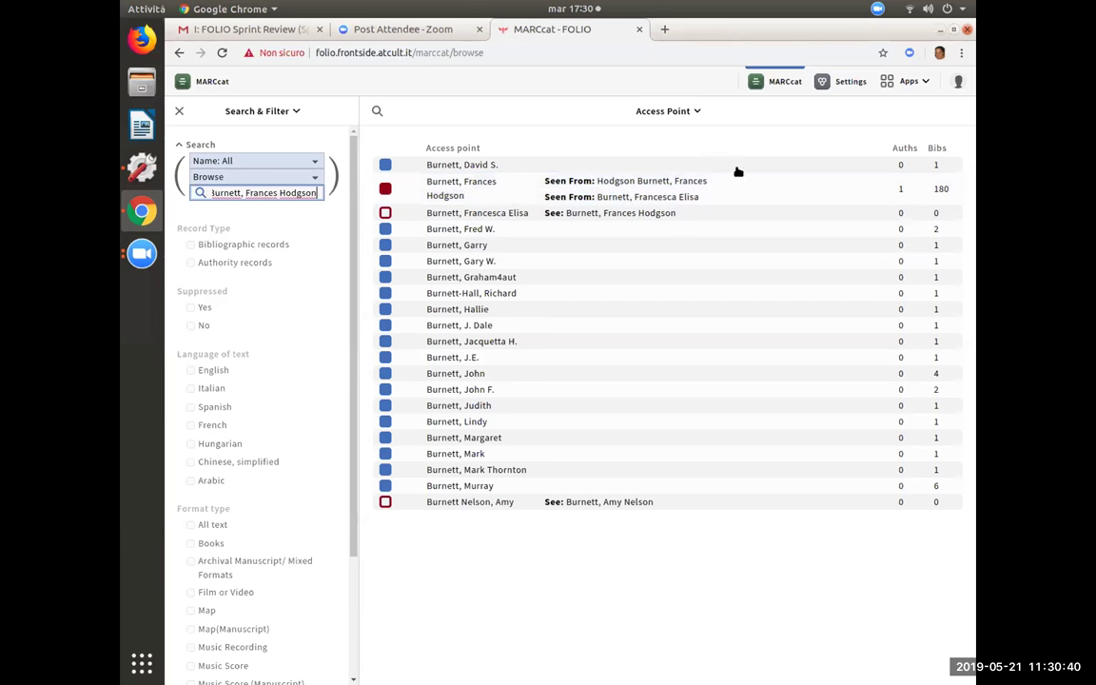
click(804, 191)
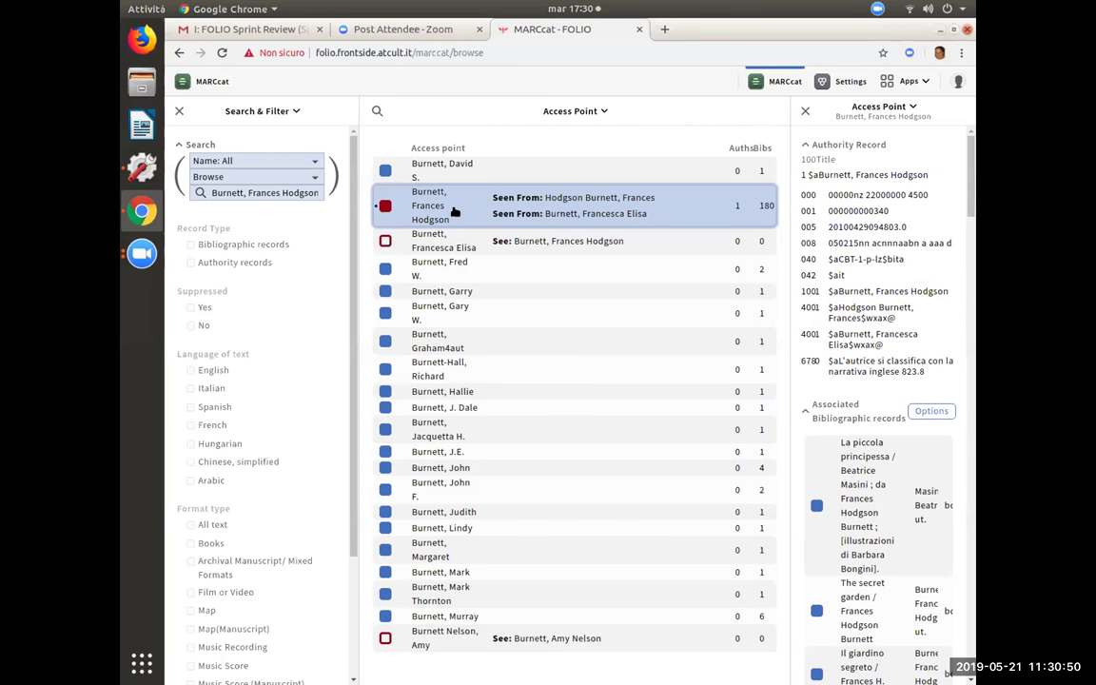
- Preview the first linked bibliographic record, then close the preview and the Burnett authority record
click(865, 464)
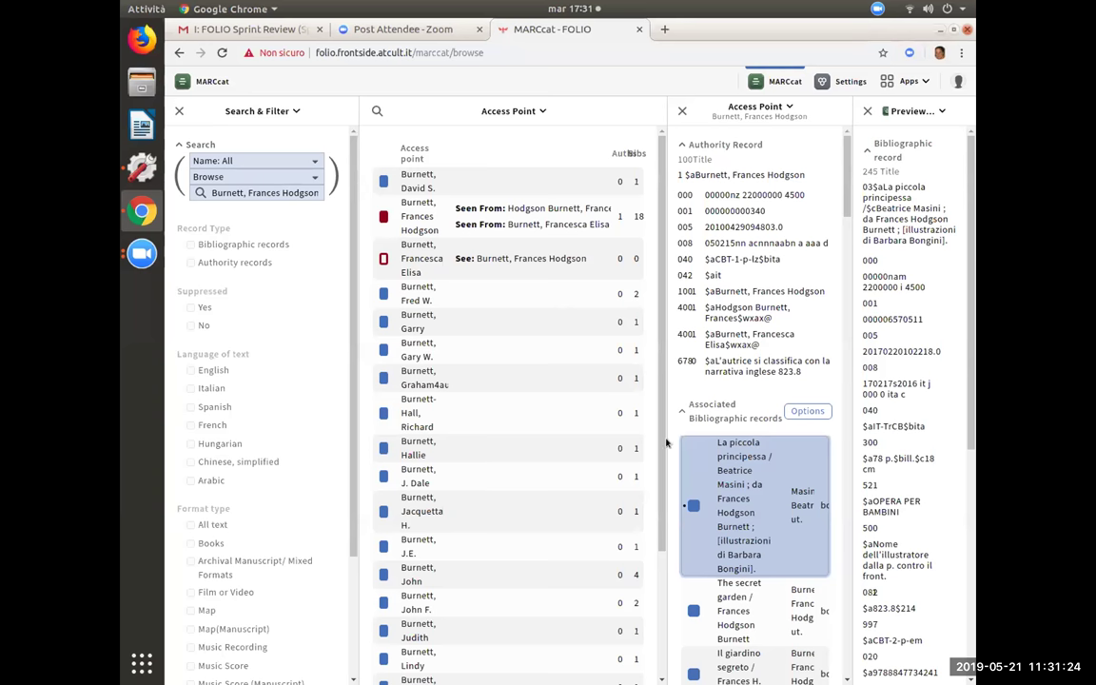
click(866, 111)
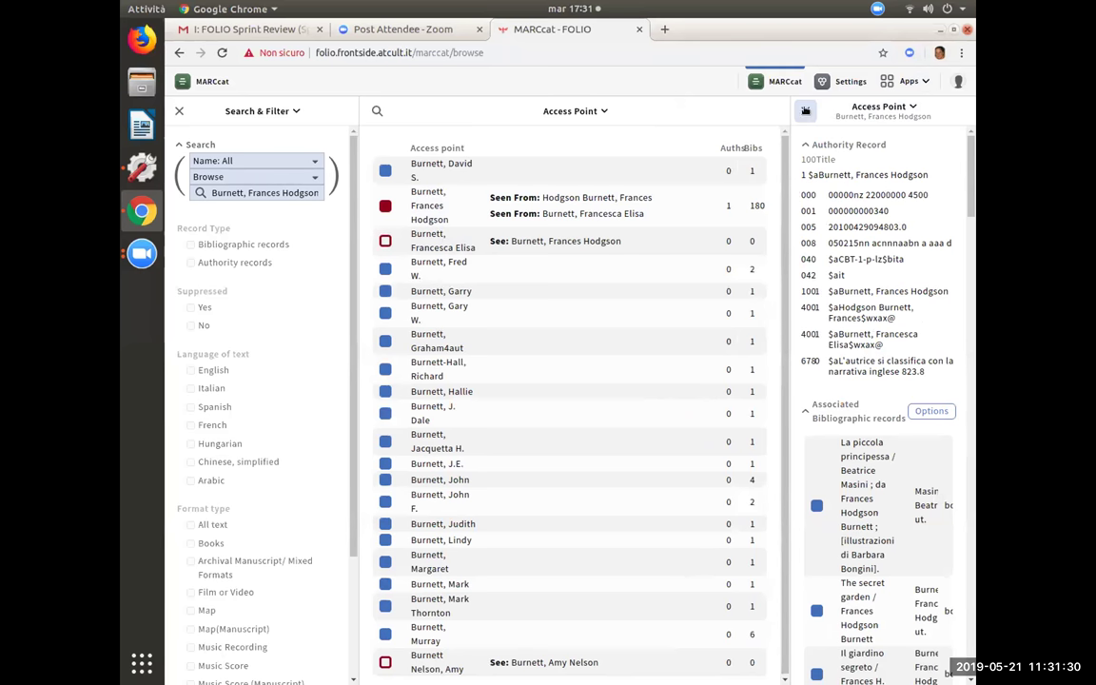
click(805, 110)
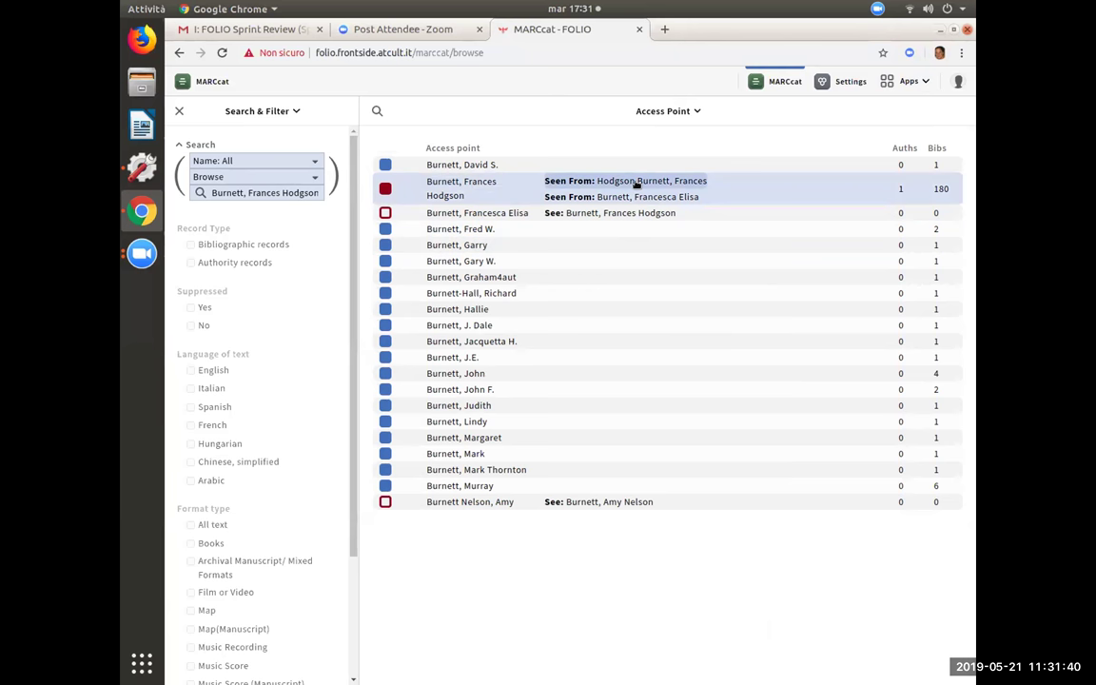
- Follow the 'Hodgson Burnett, Frances' cross-reference and its See link back to Burnett, Frances Hodgson
click(636, 182)
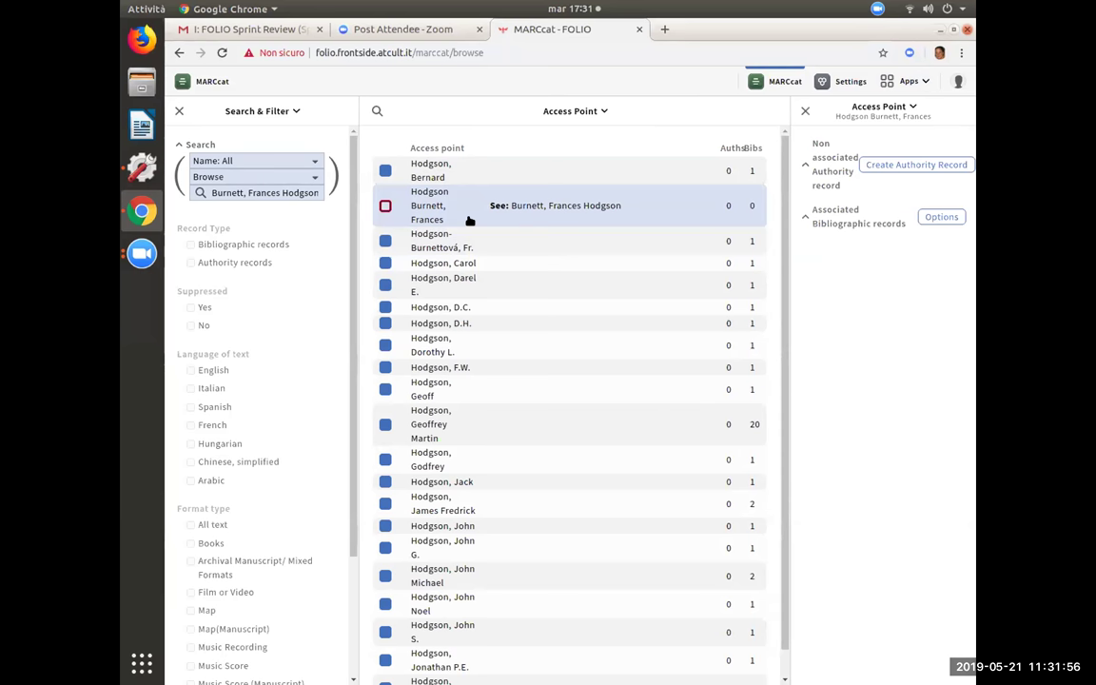
click(384, 205)
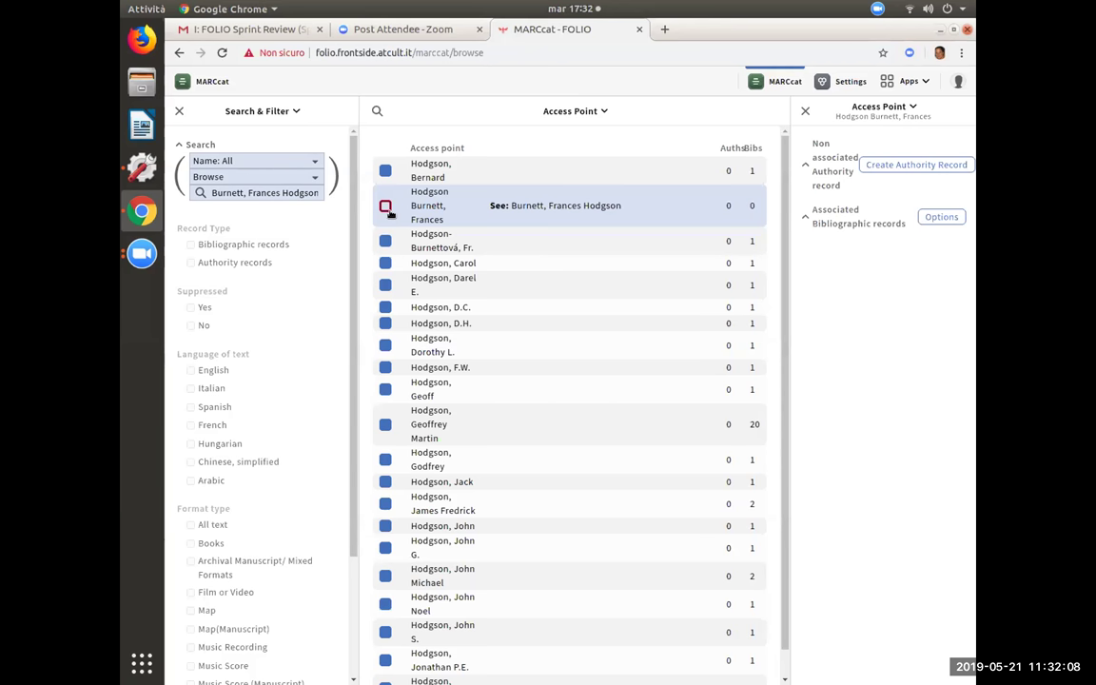
click(529, 206)
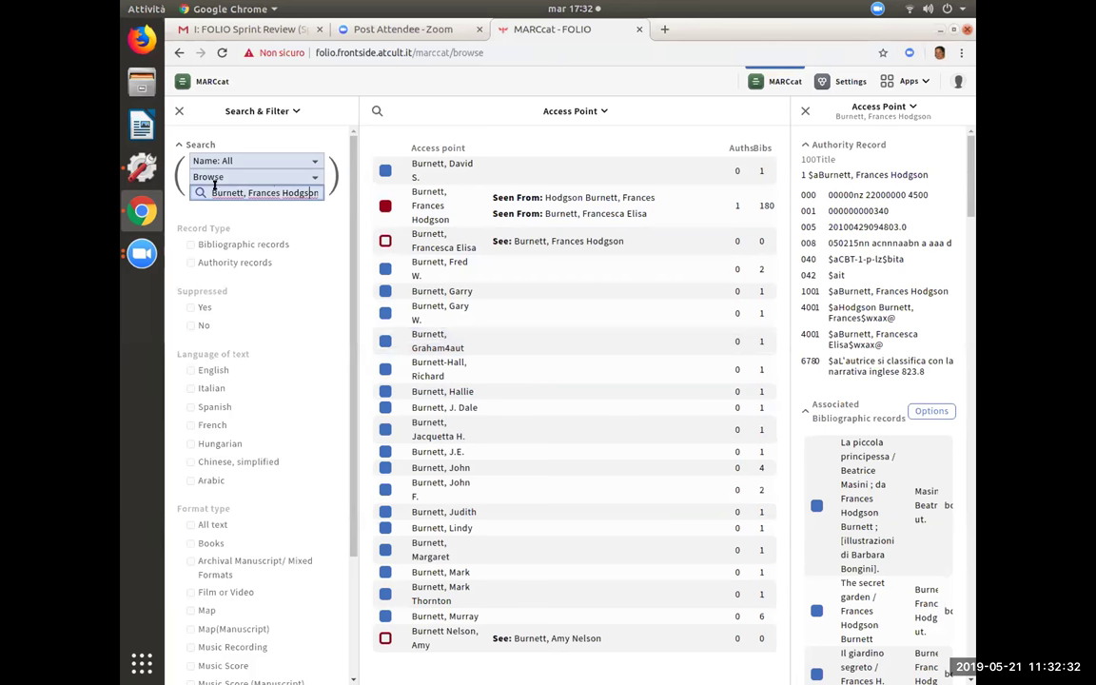
- Select the entire 'Burnett, Frances Hodgson' text in the search box
triple_click(298, 194)
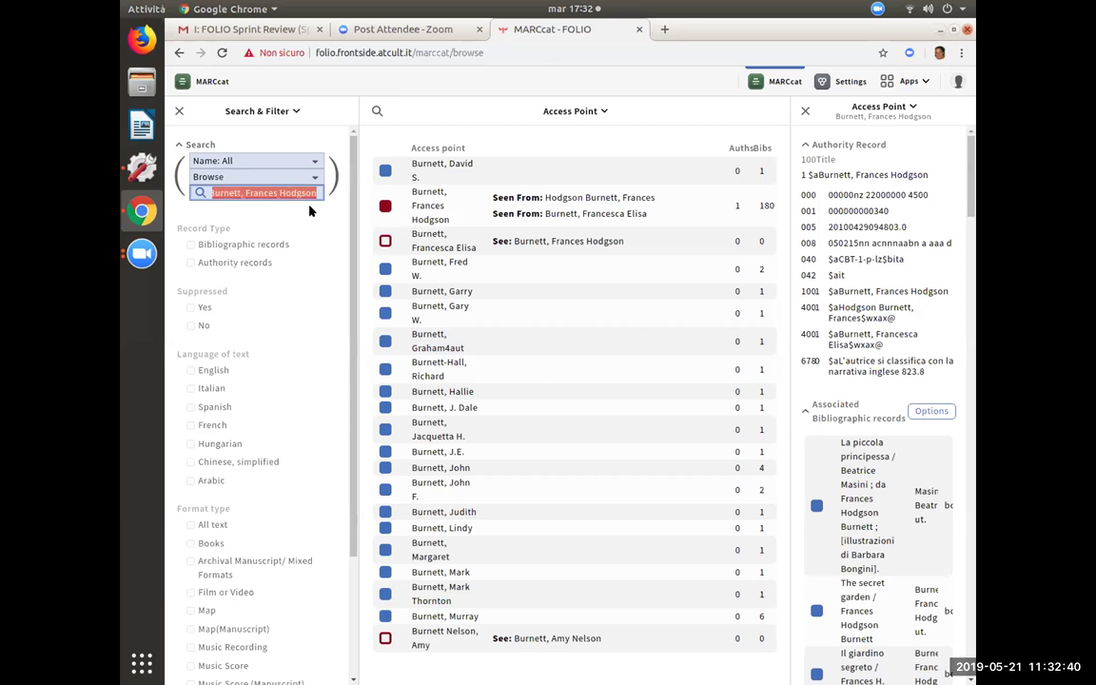
- Browse names for 'rowling, j. k.' and follow the Seen From: Scamandro, Newt cross-reference
text(rowling)
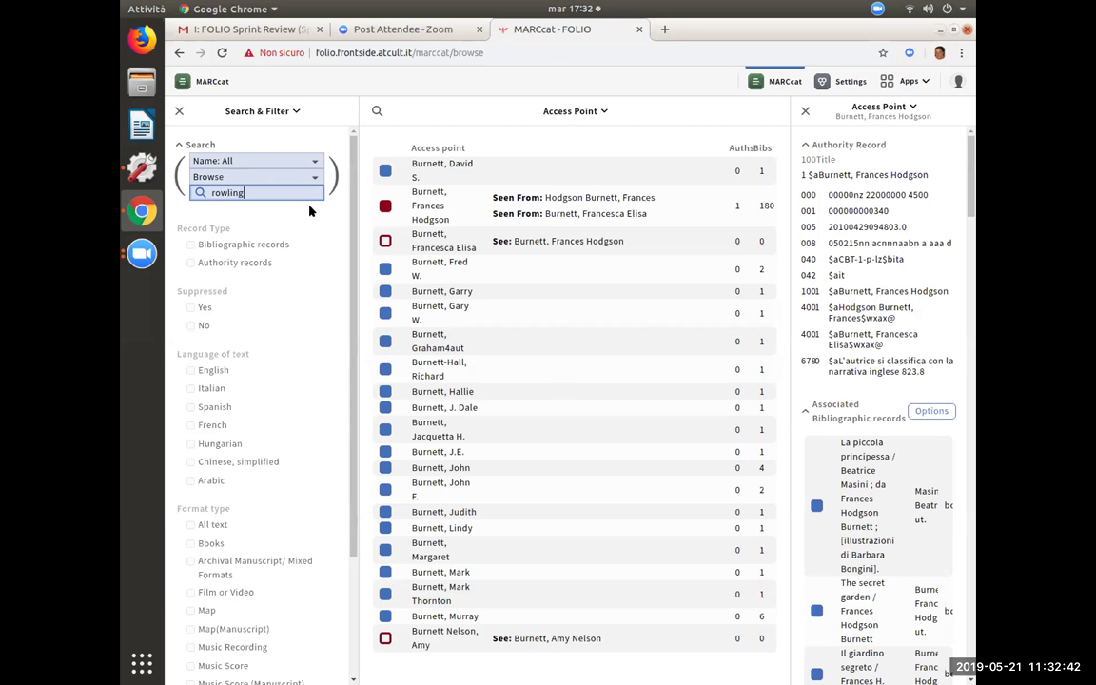
text(, j. k.)
key(Return)
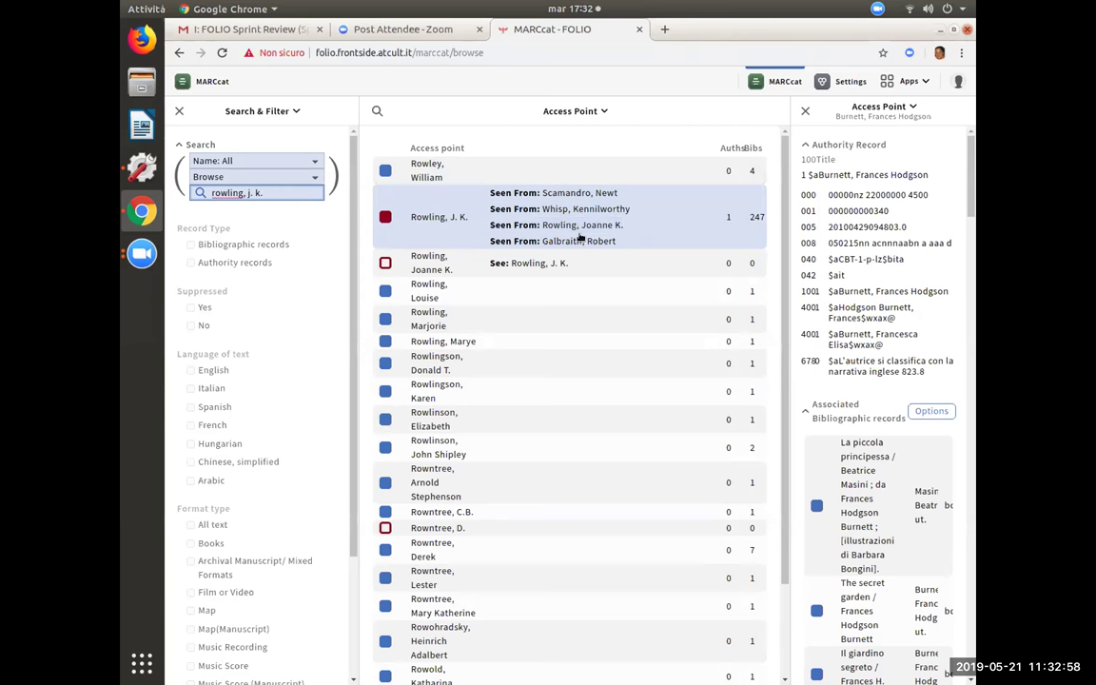
click(561, 193)
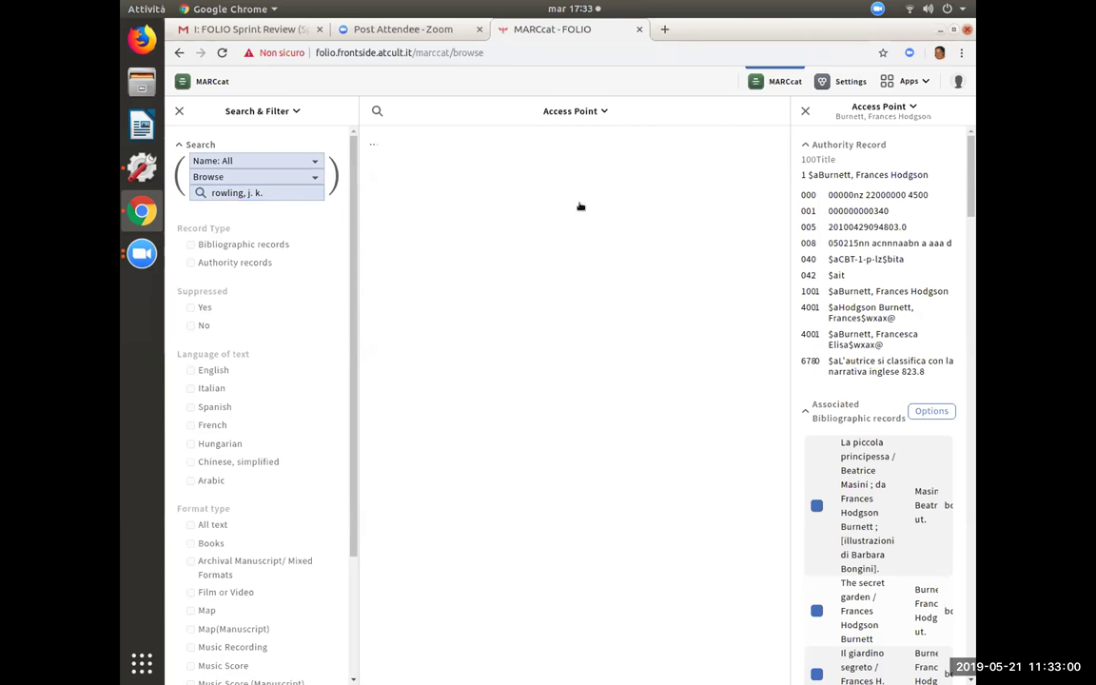
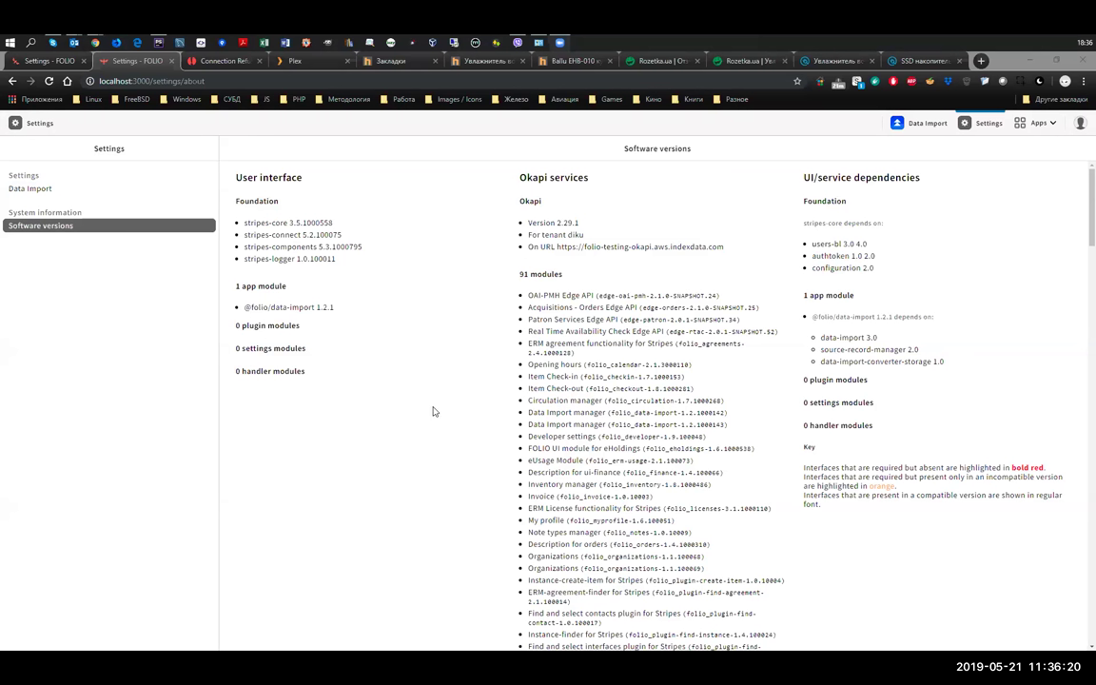
- Go to Settings > Data Import and list the 10 match profiles
click(29, 190)
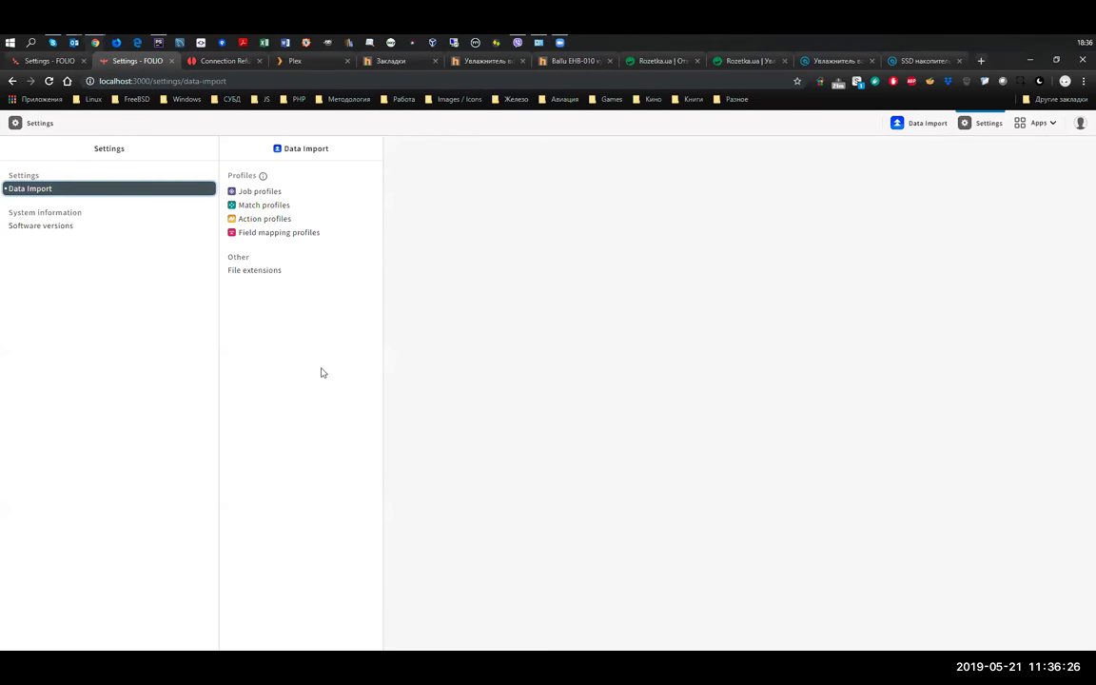
click(256, 194)
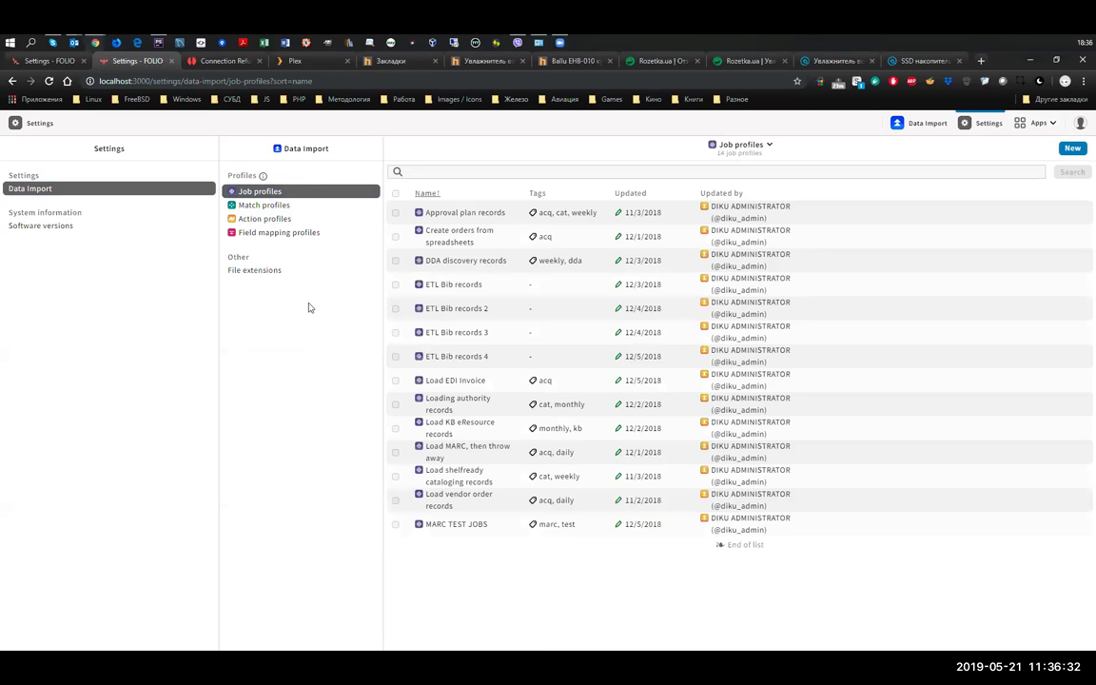
click(266, 205)
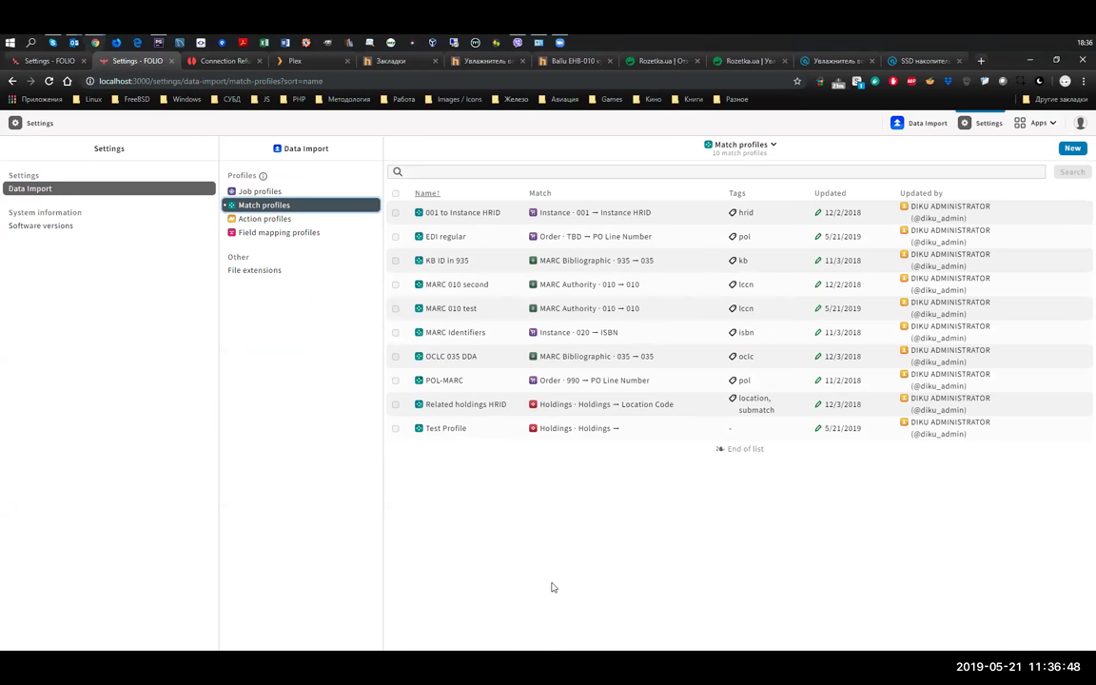
click(526, 238)
key(Down)
key(Up)
key(Down)
key(Down)
key(Down)
key(Down)
key(Down)
key(Up)
key(Up)
key(Up)
key(Up)
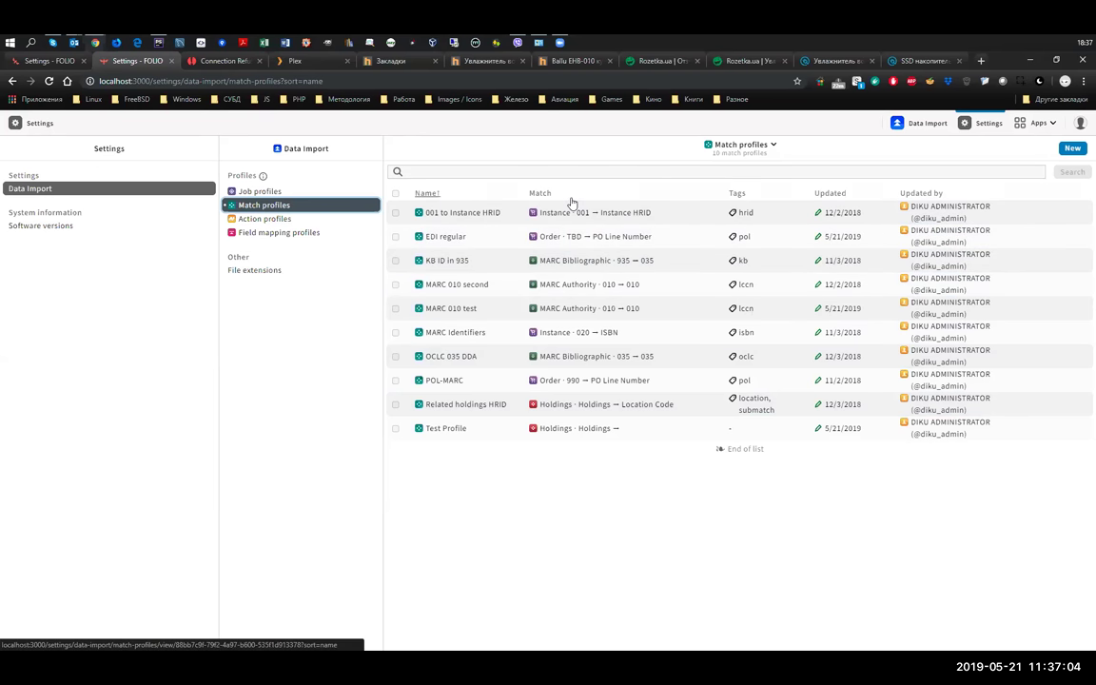
key(Down)
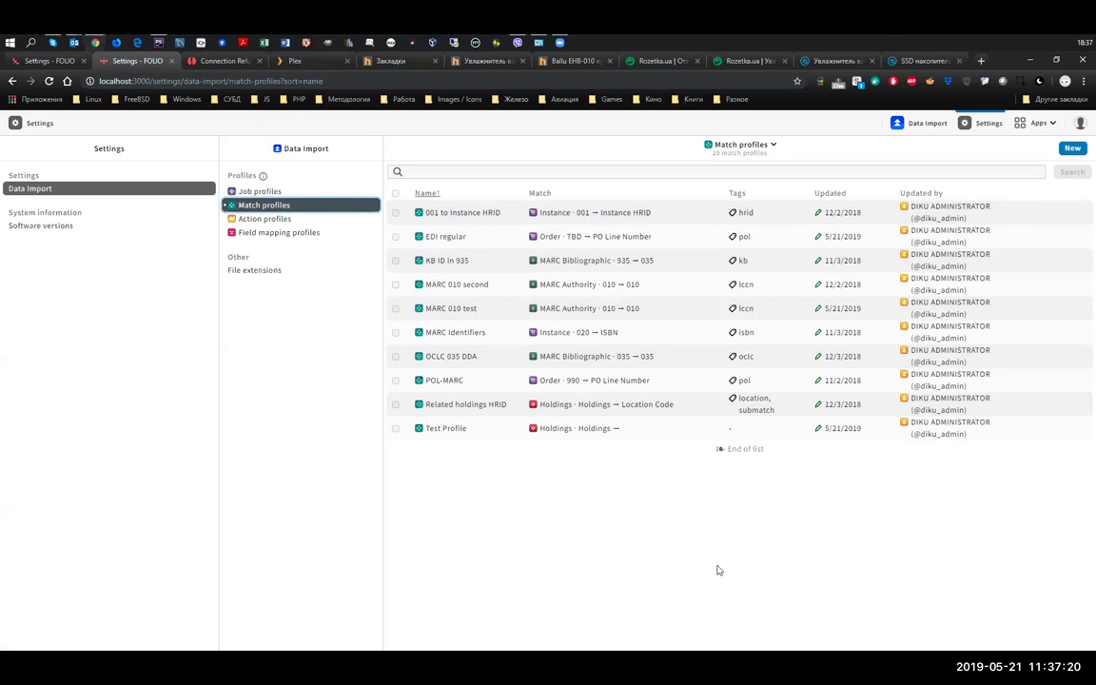
click(647, 213)
- Show the MARC 010 second match profile's details and sort the profiles by Match, descending
click(502, 236)
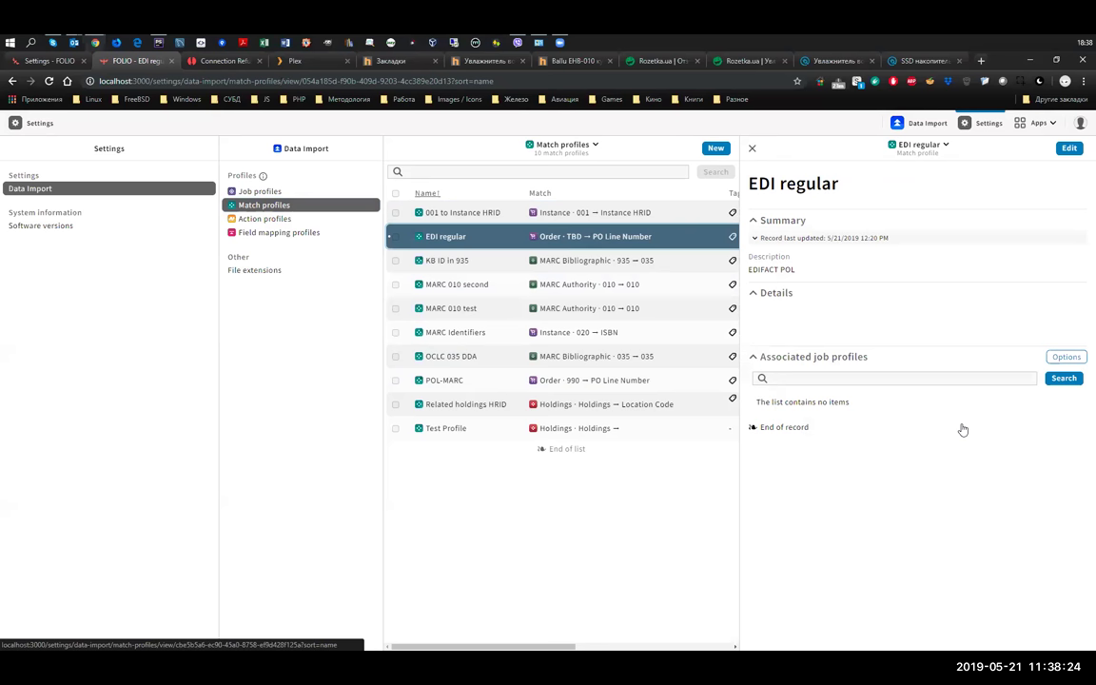
key(Down)
key(Down)
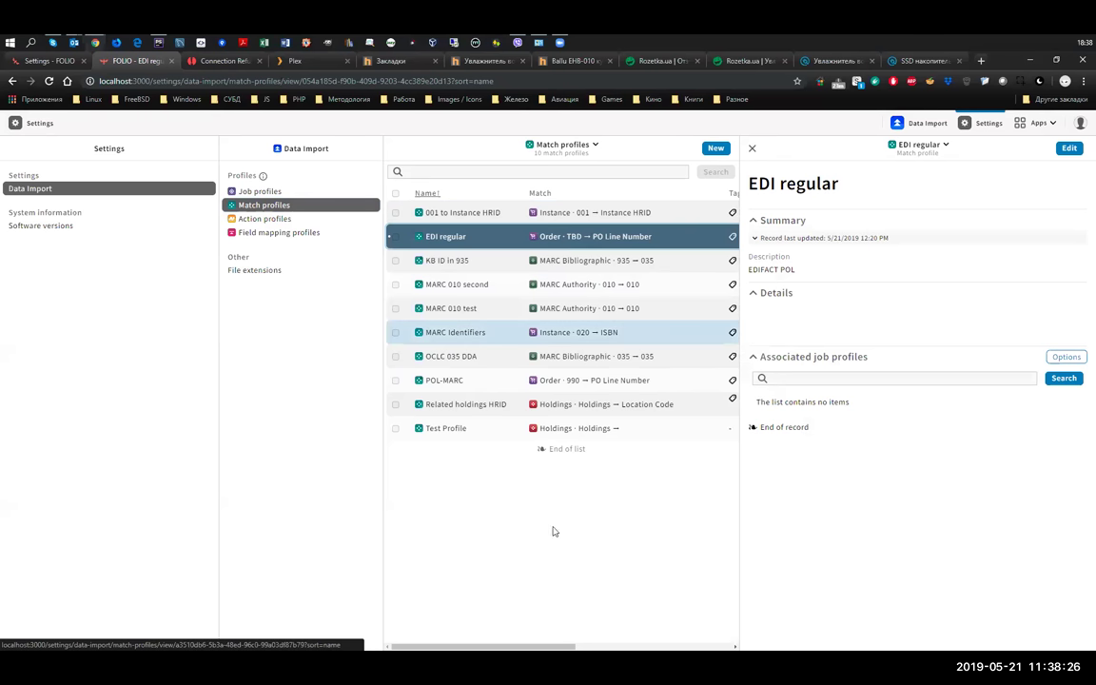
key(Up)
key(Up)
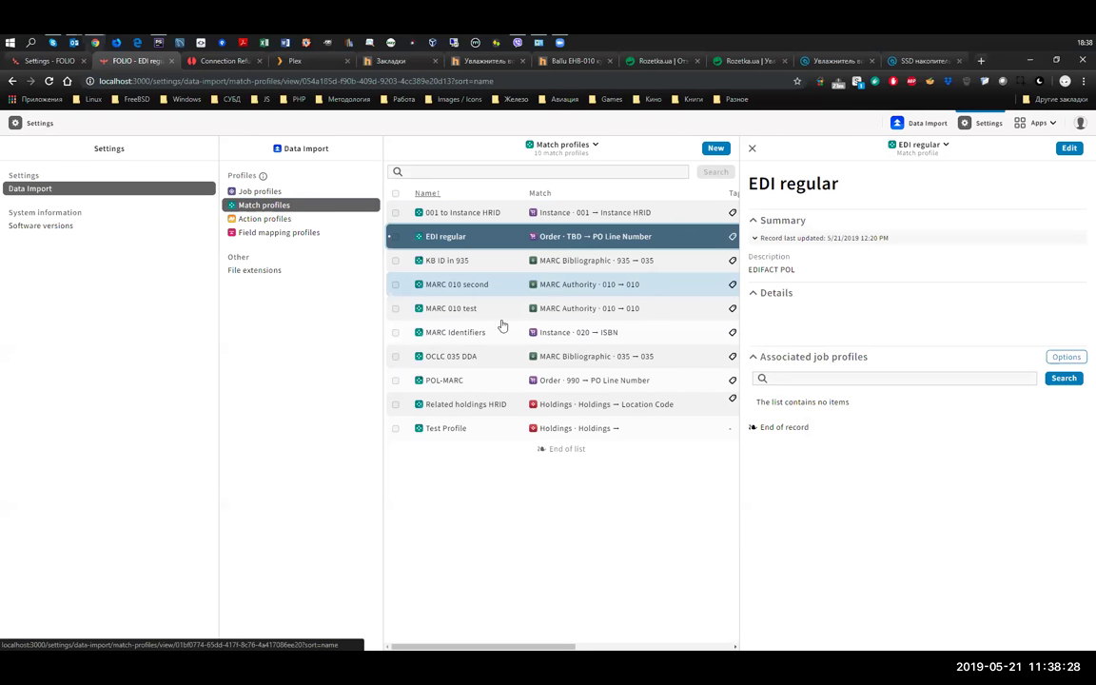
key(Return)
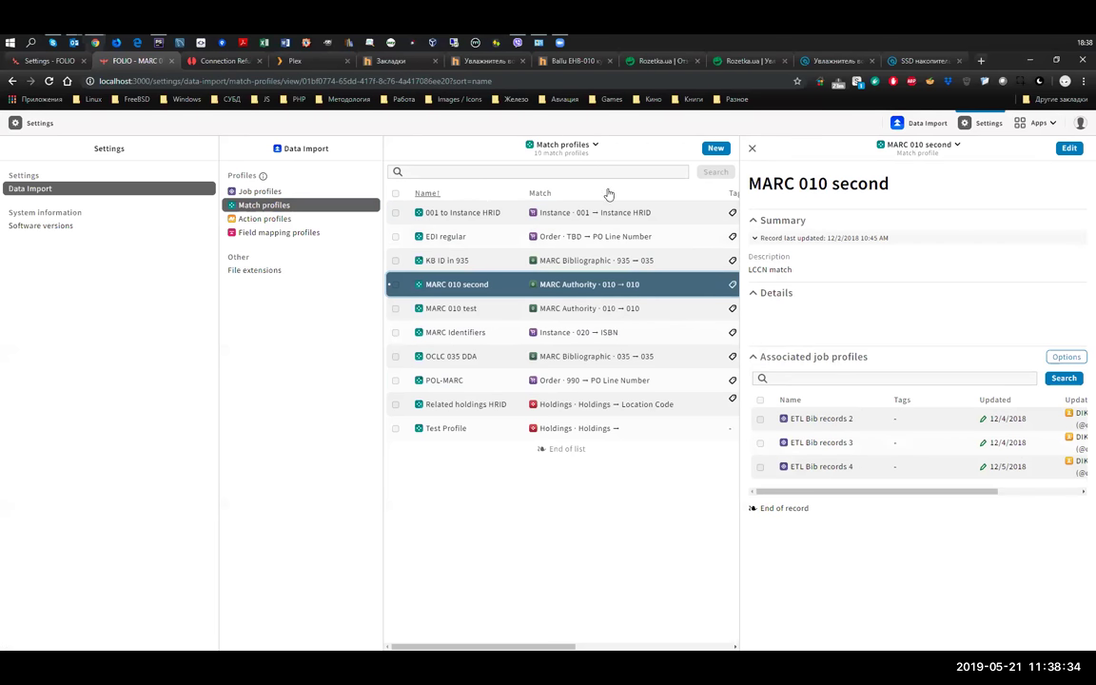
click(544, 196)
click(544, 196)
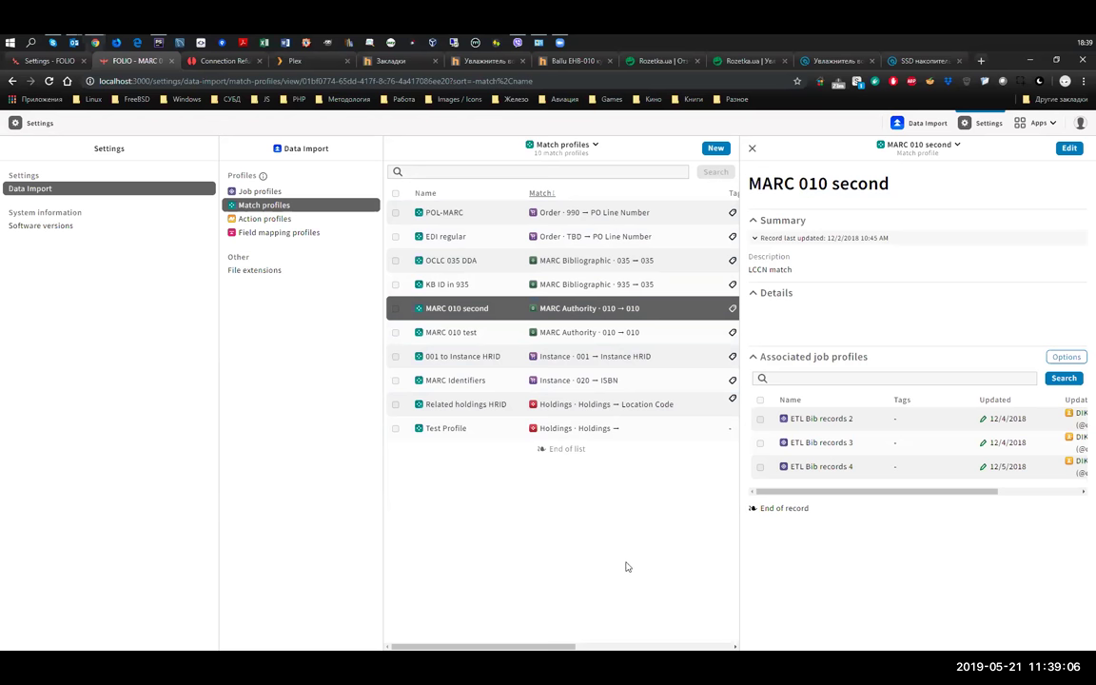
- Select all ten match profiles, deselect them again, and reopen the list's actions menu
click(571, 150)
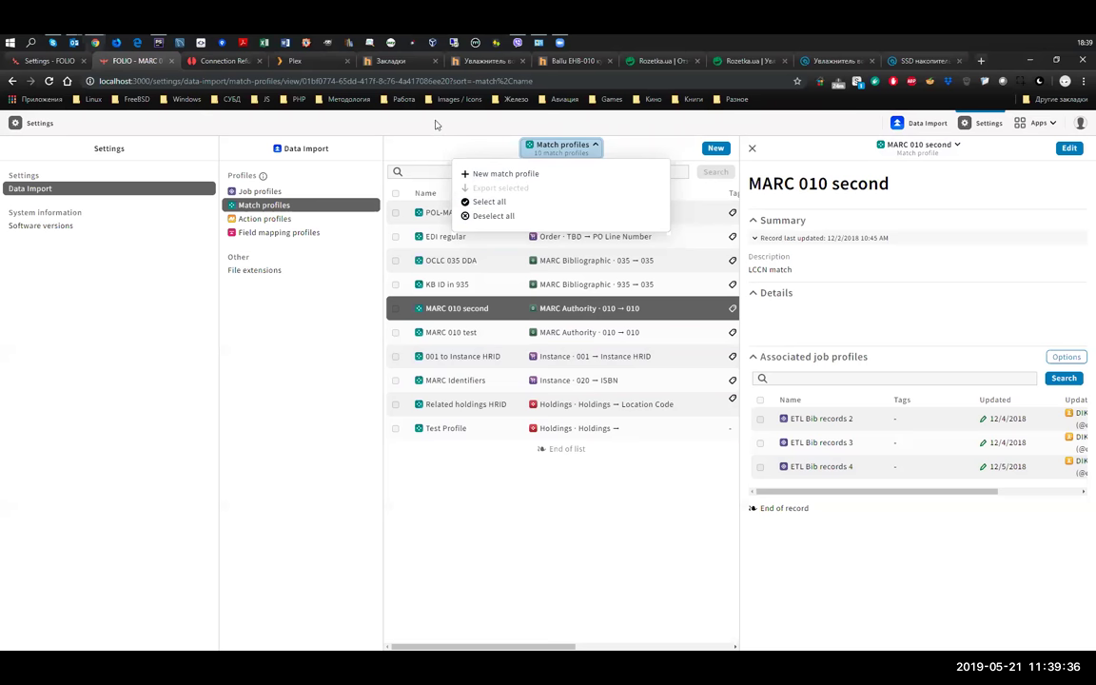
click(497, 203)
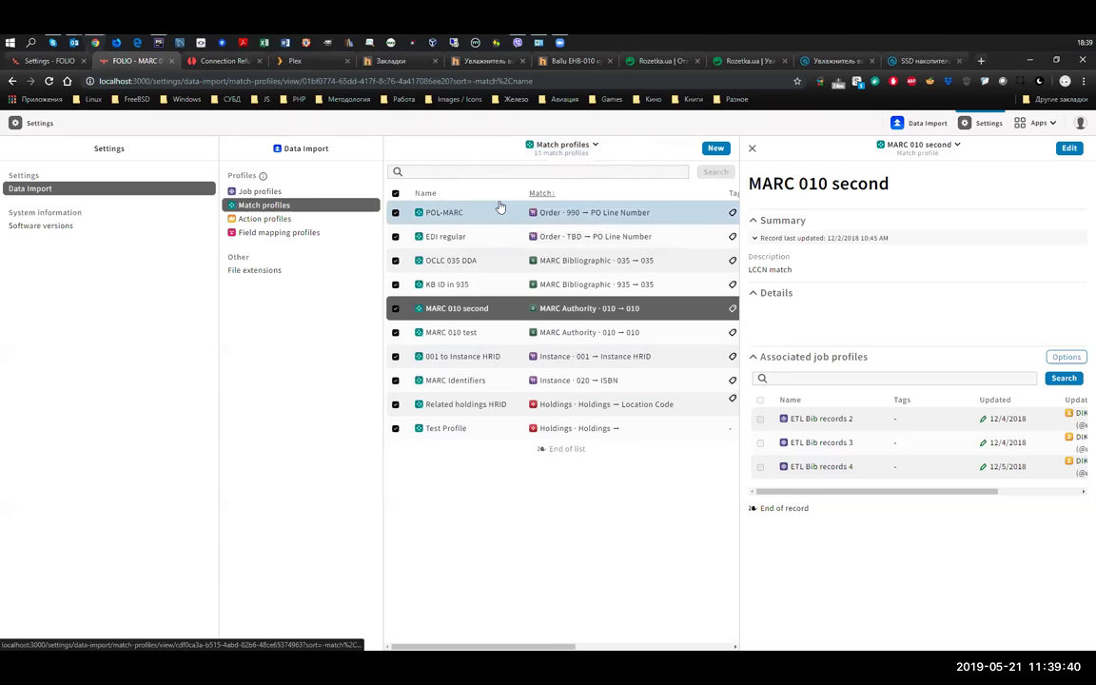
click(561, 145)
click(529, 216)
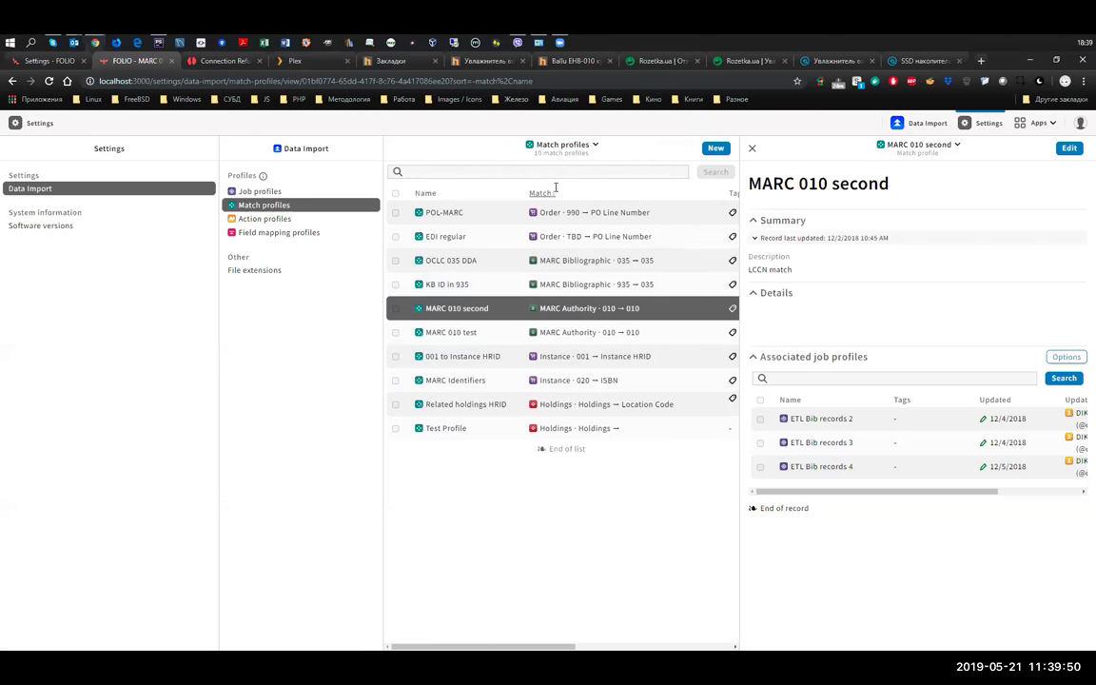
click(552, 150)
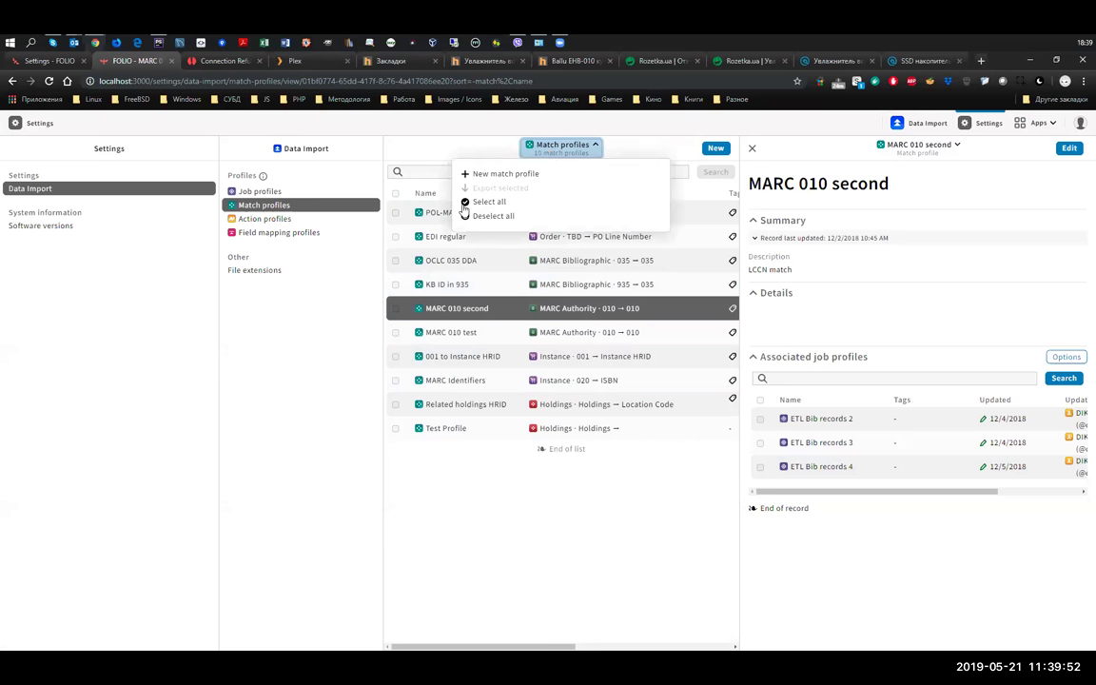
click(482, 149)
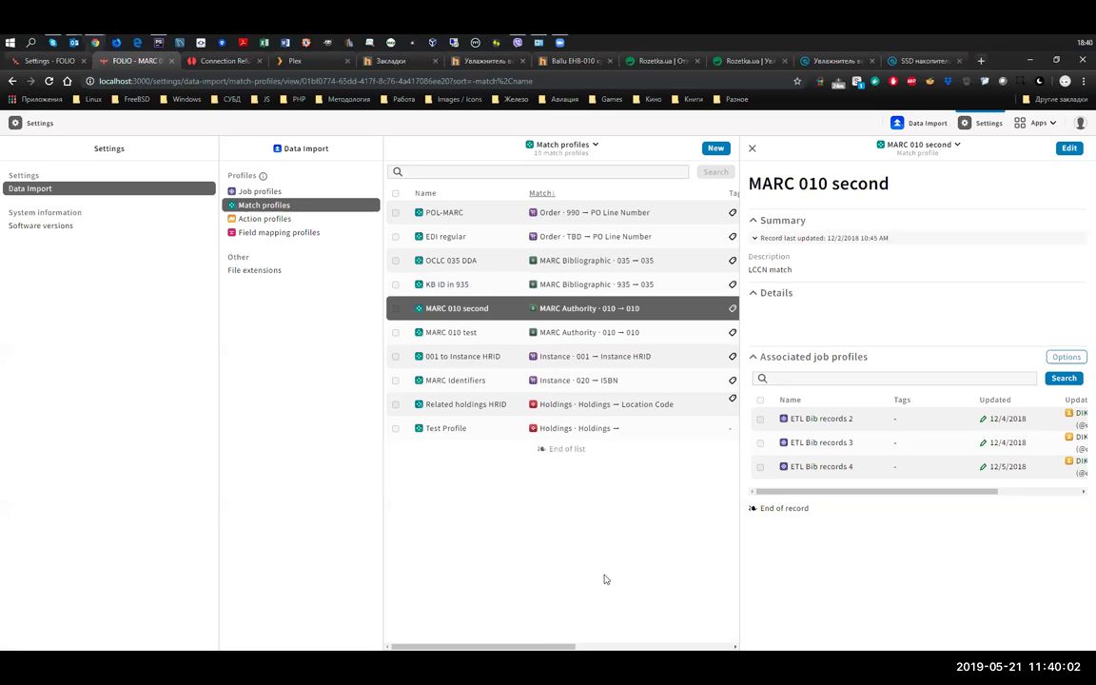
click(554, 150)
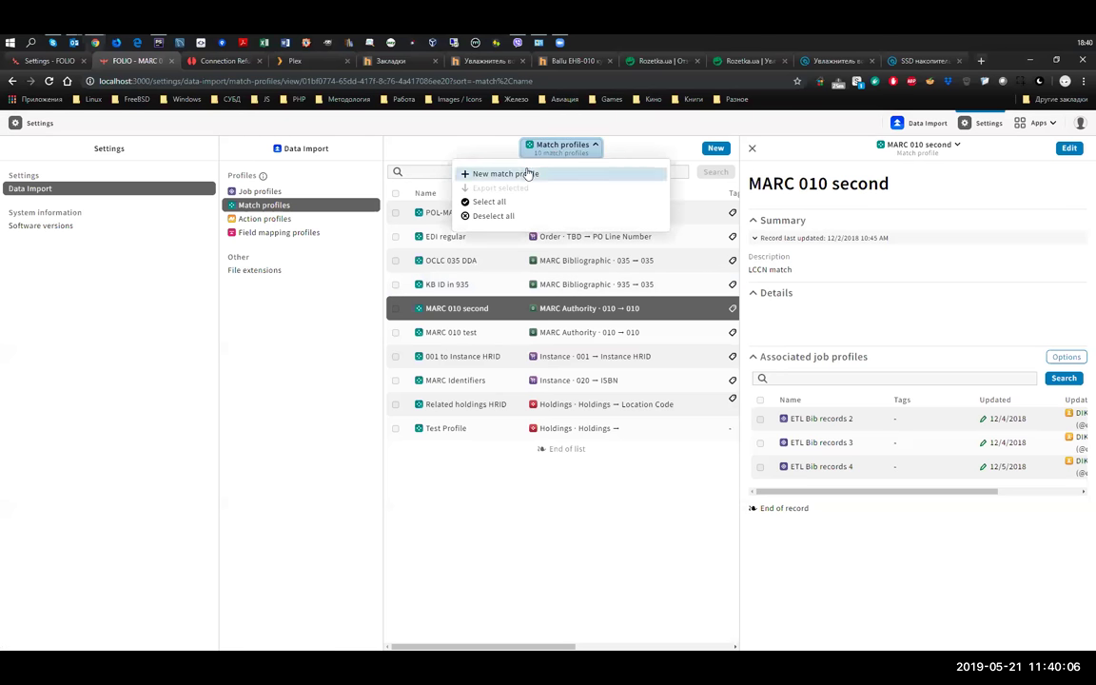
- Create and save a new match profile 'Test Match Profile' described as 'Test match profile'
click(526, 176)
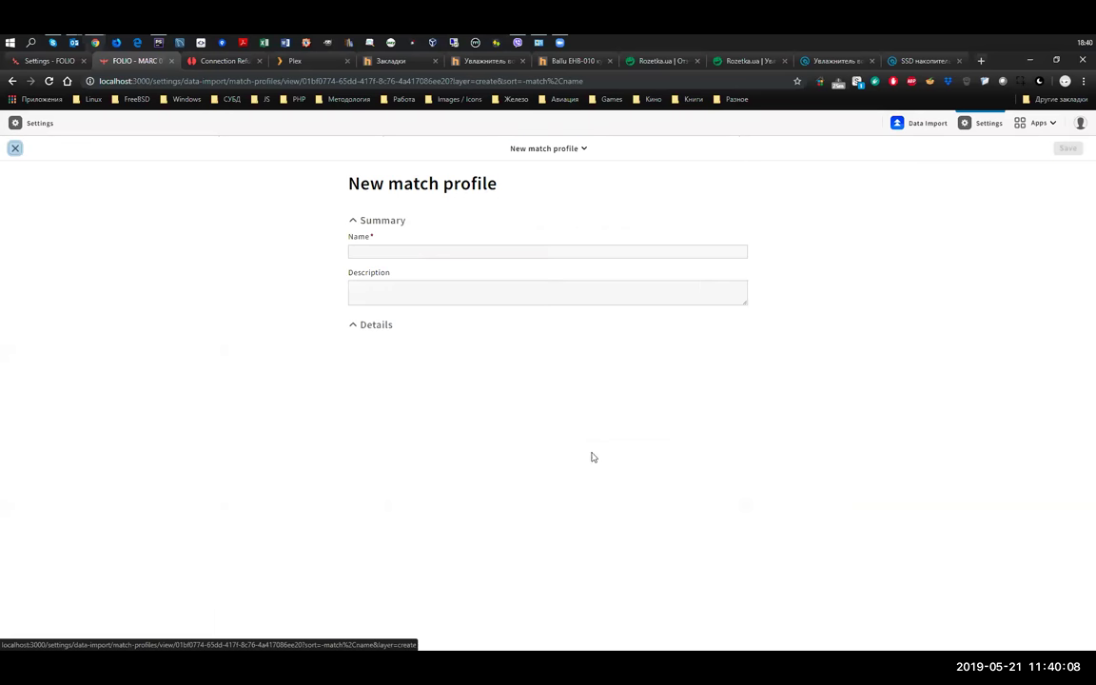
click(500, 254)
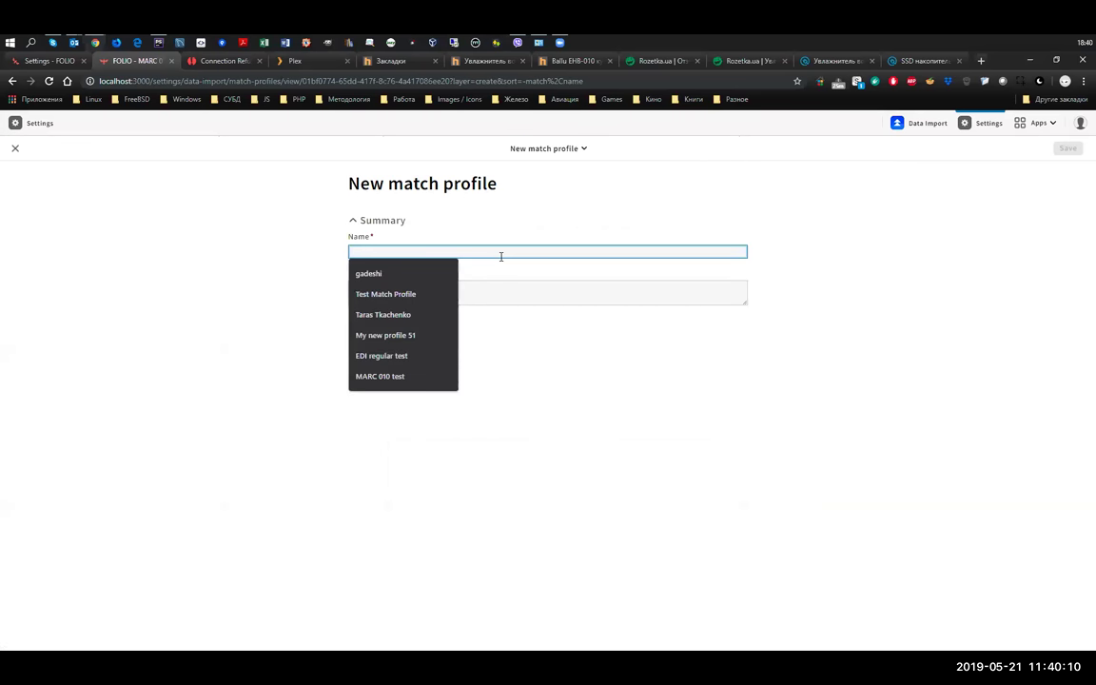
click(409, 295)
click(440, 290)
text(Test match profile)
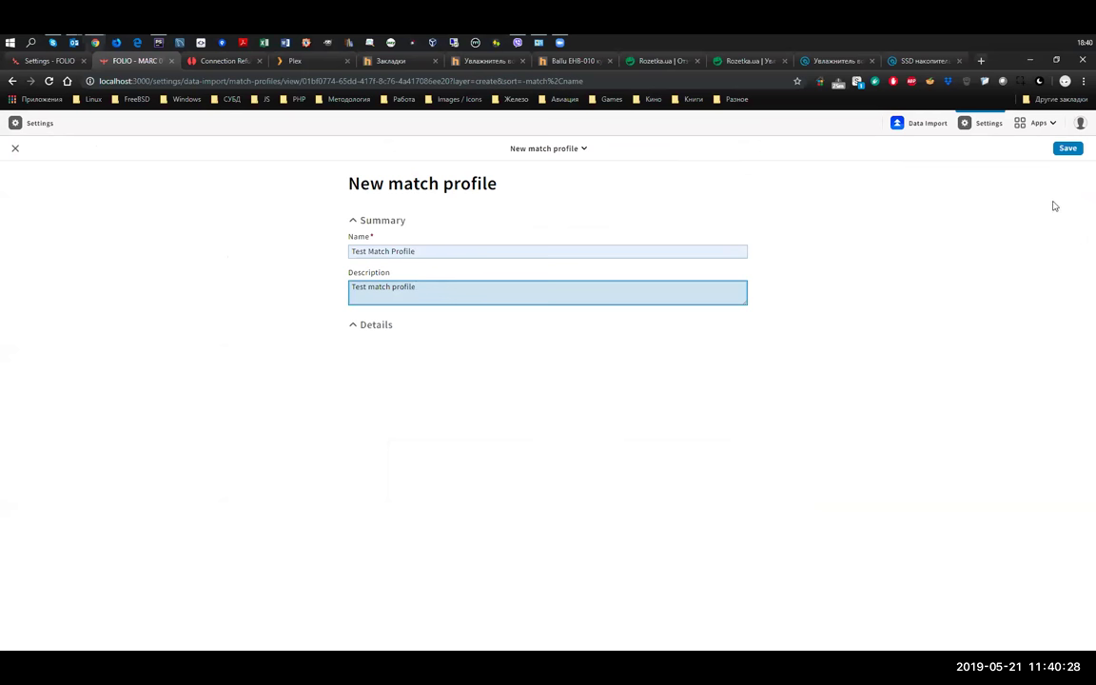
click(1070, 150)
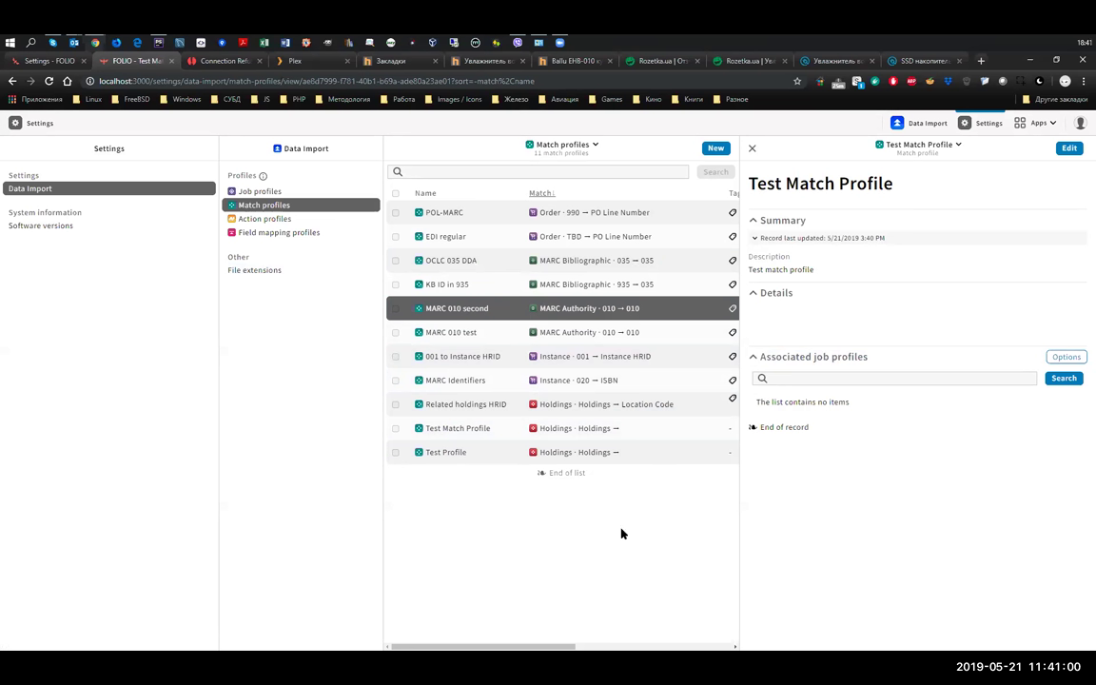
- Rename Test Match Profile to 'Test Match Profile for test' and save it
click(899, 150)
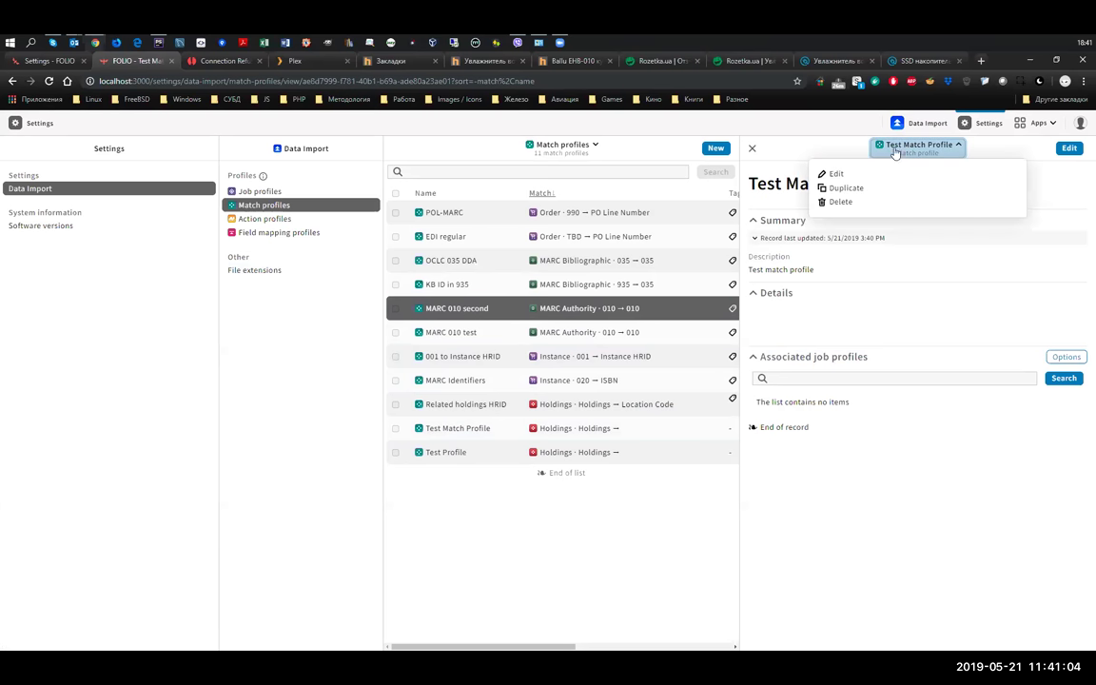
click(834, 173)
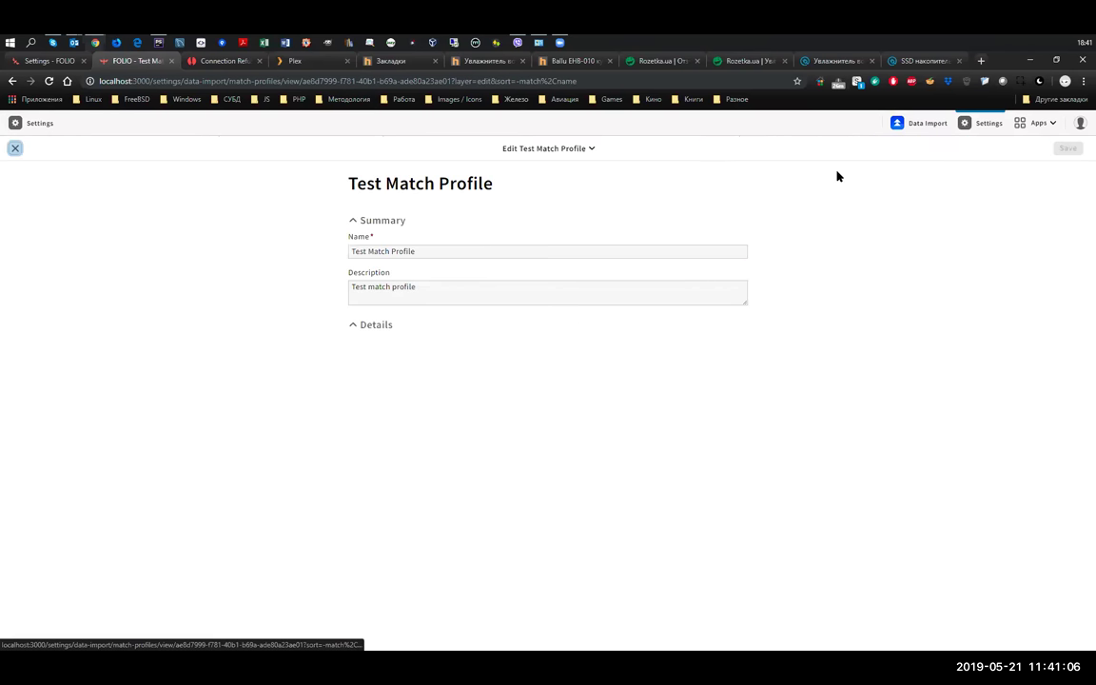
click(431, 251)
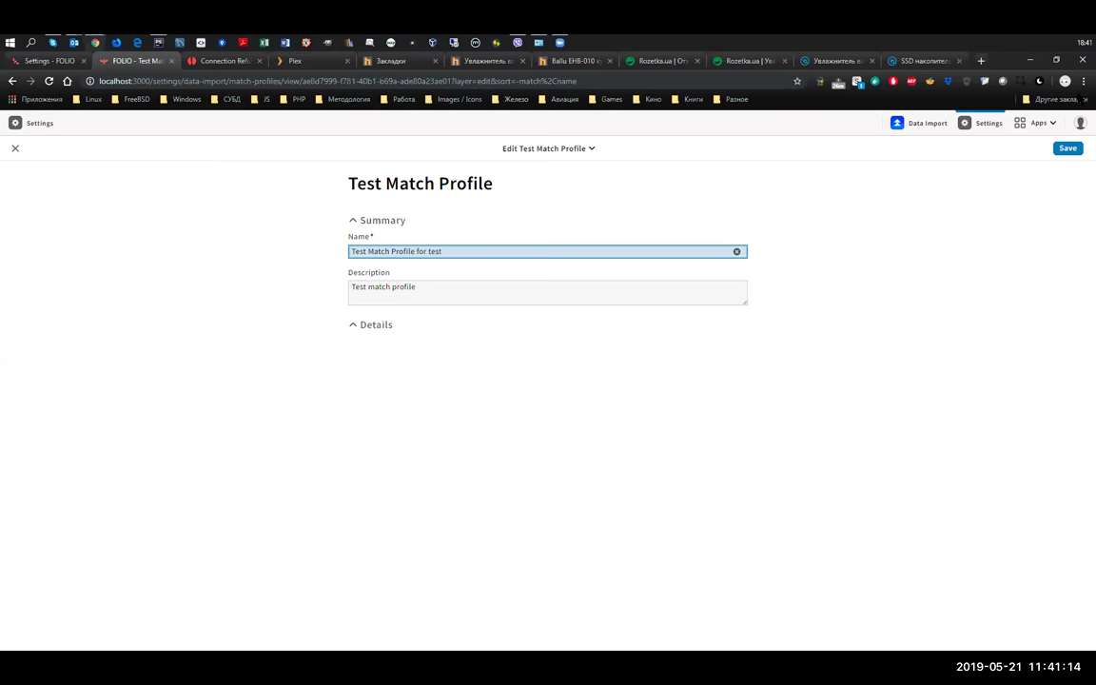
click(1068, 149)
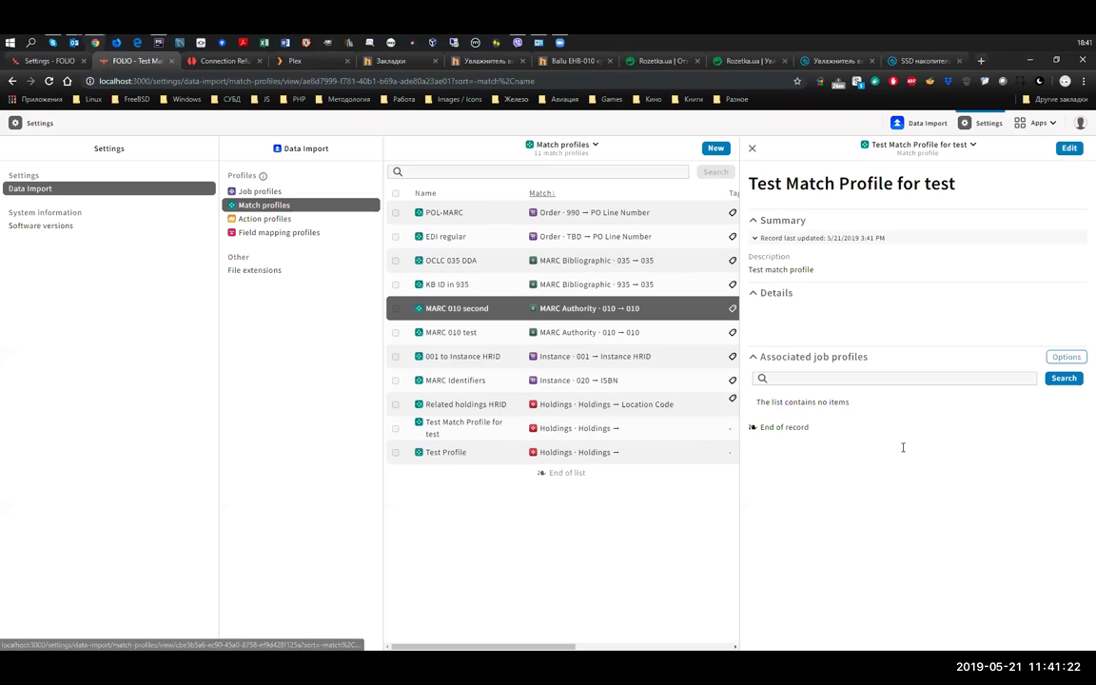
- Dismiss the profile's actions menu and search the match profiles for 'pol'
click(920, 149)
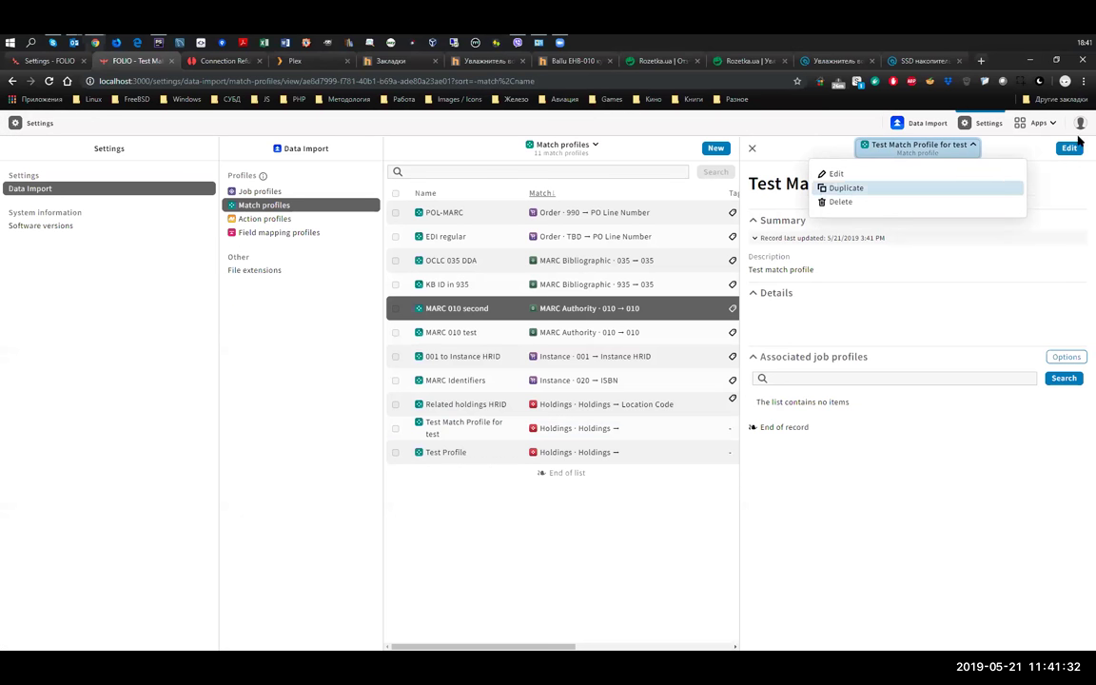
click(862, 543)
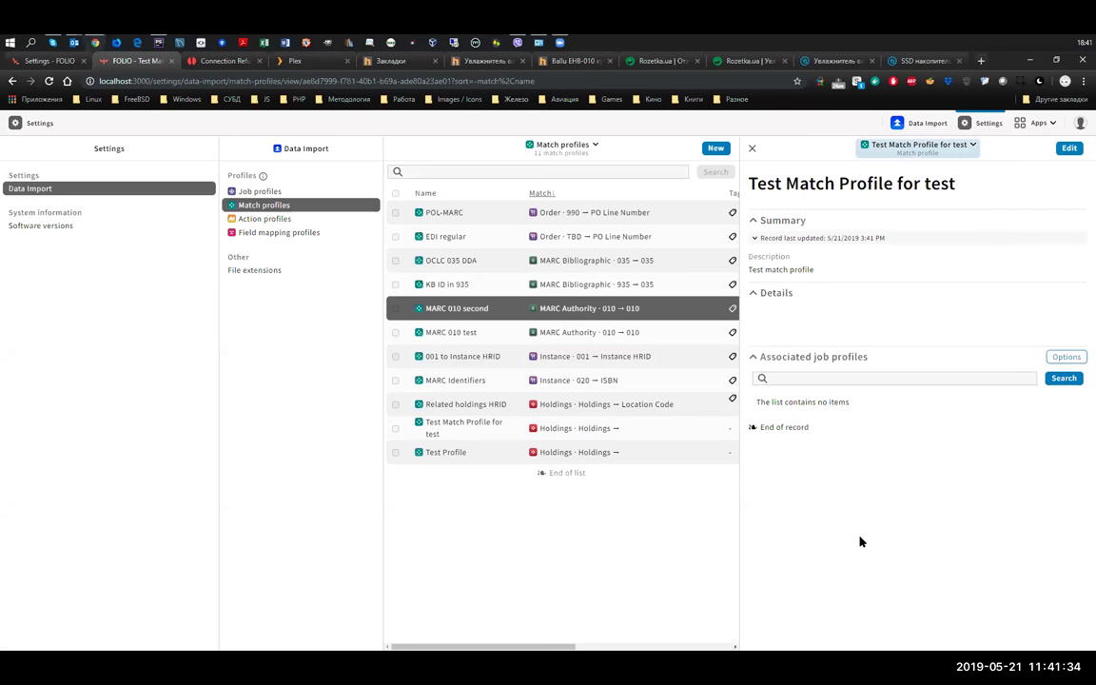
click(558, 172)
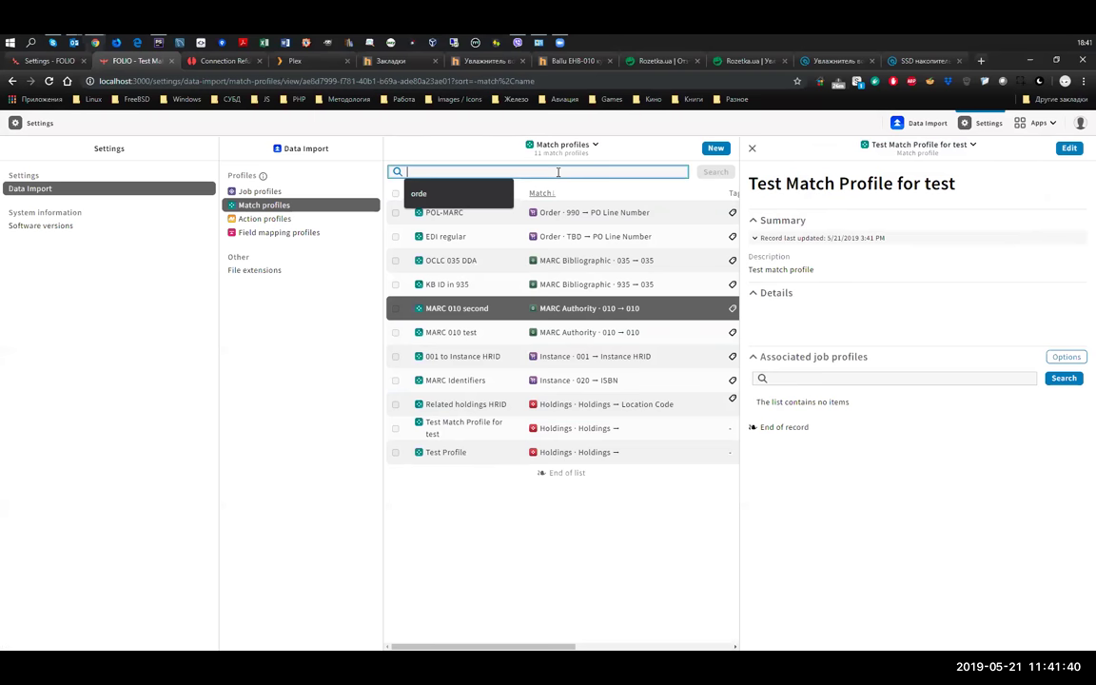
text(pol)
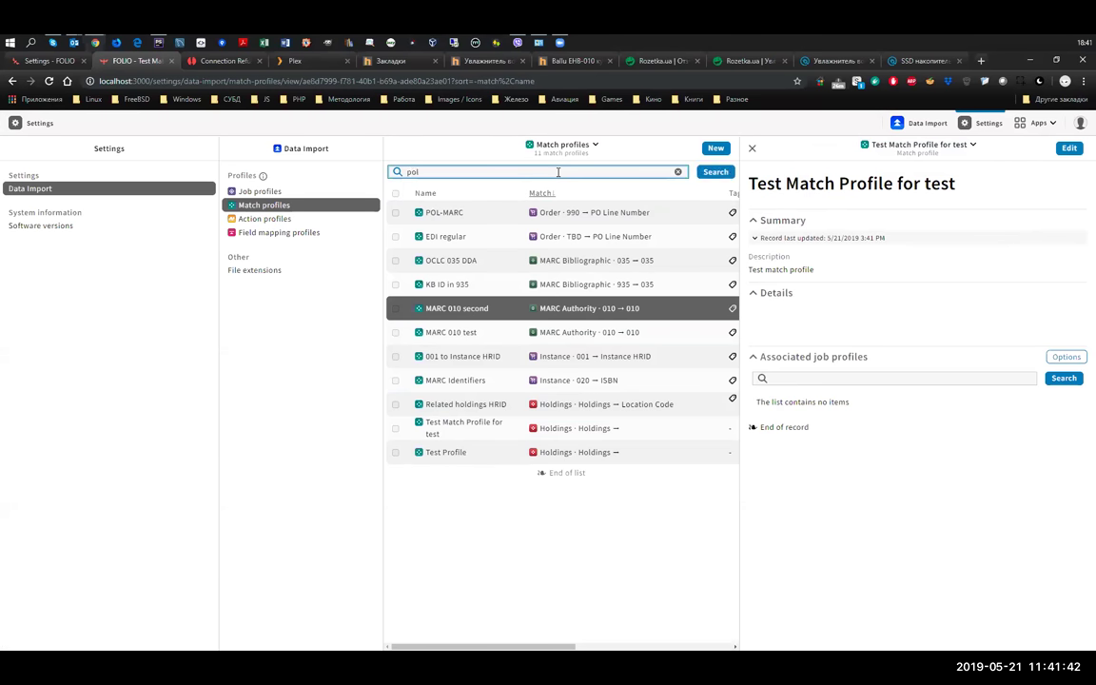
key(Return)
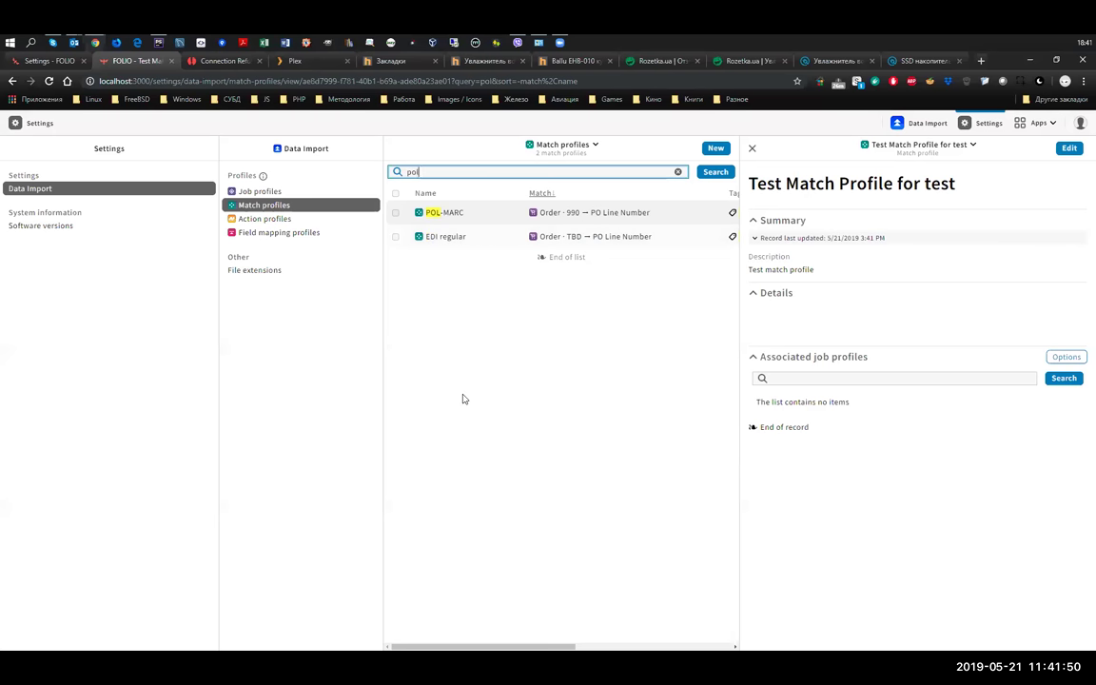
- Search for 'reg' to find EDI regular, then clear the search and scroll the table sideways
key(BackSpace)
key(BackSpace)
key(BackSpace)
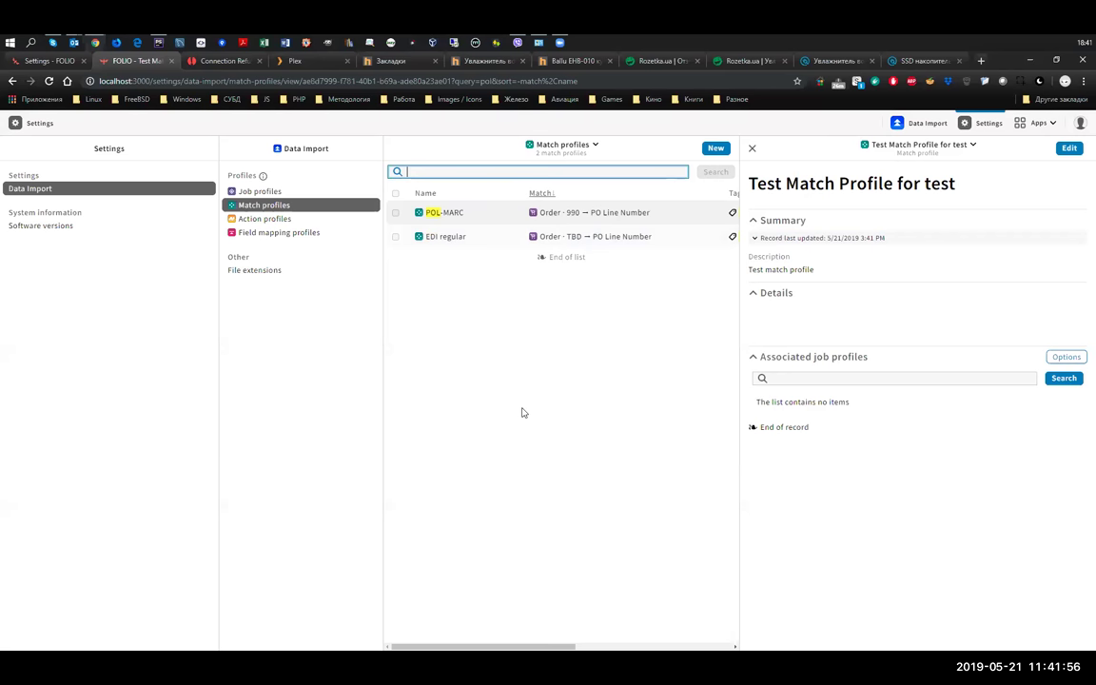
text(reg)
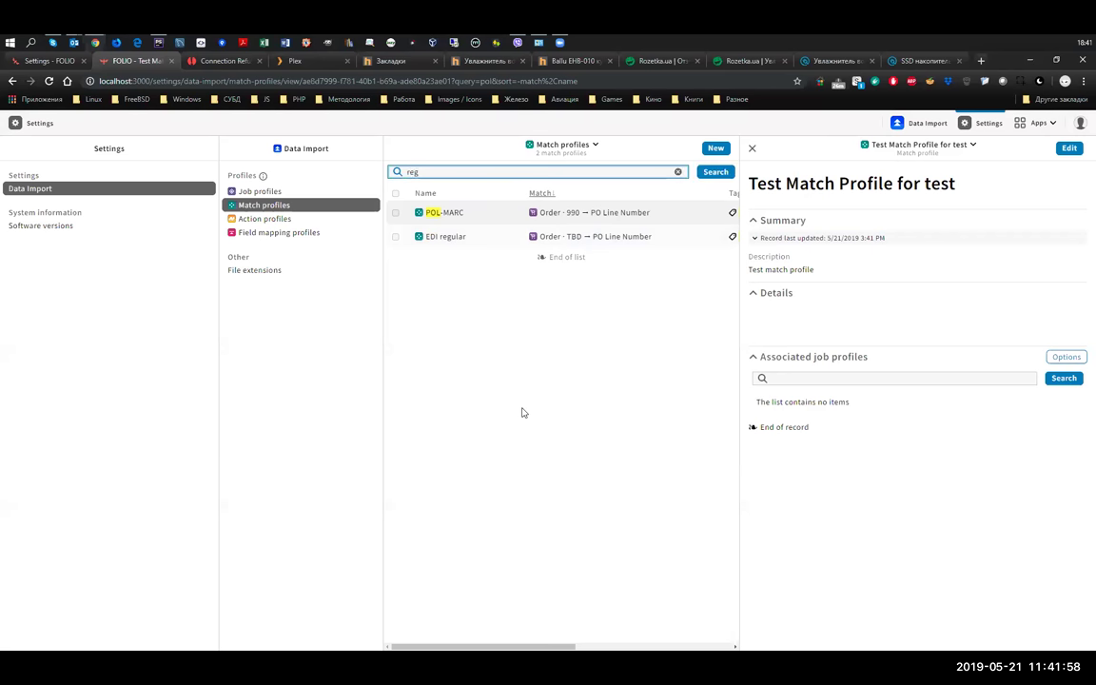
key(Return)
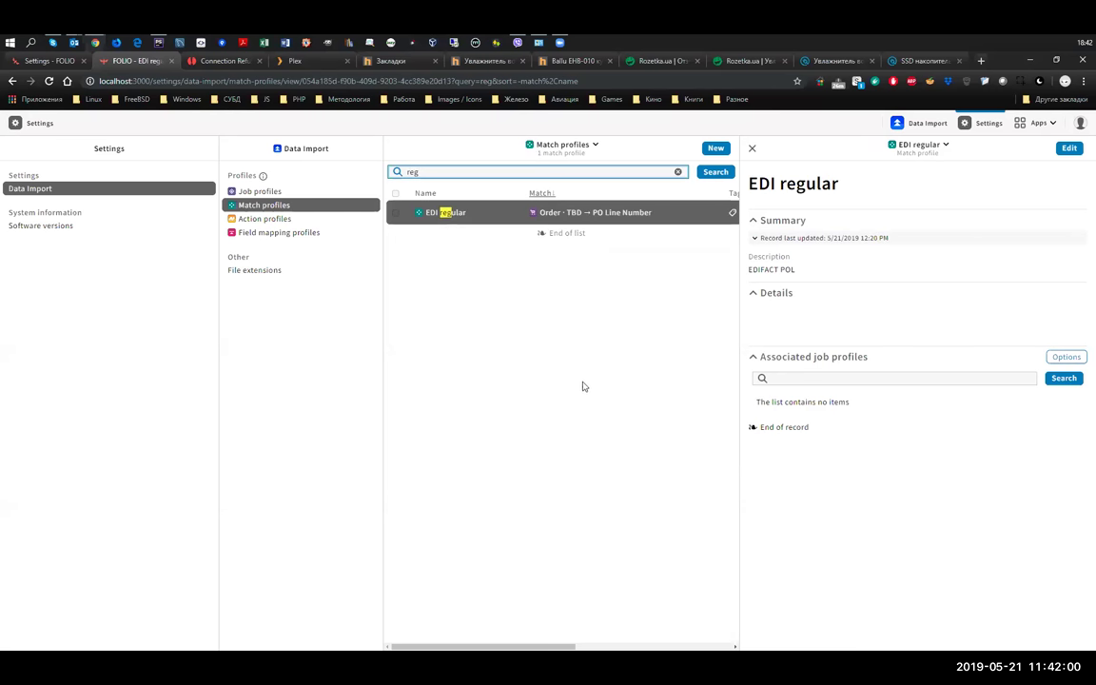
click(678, 172)
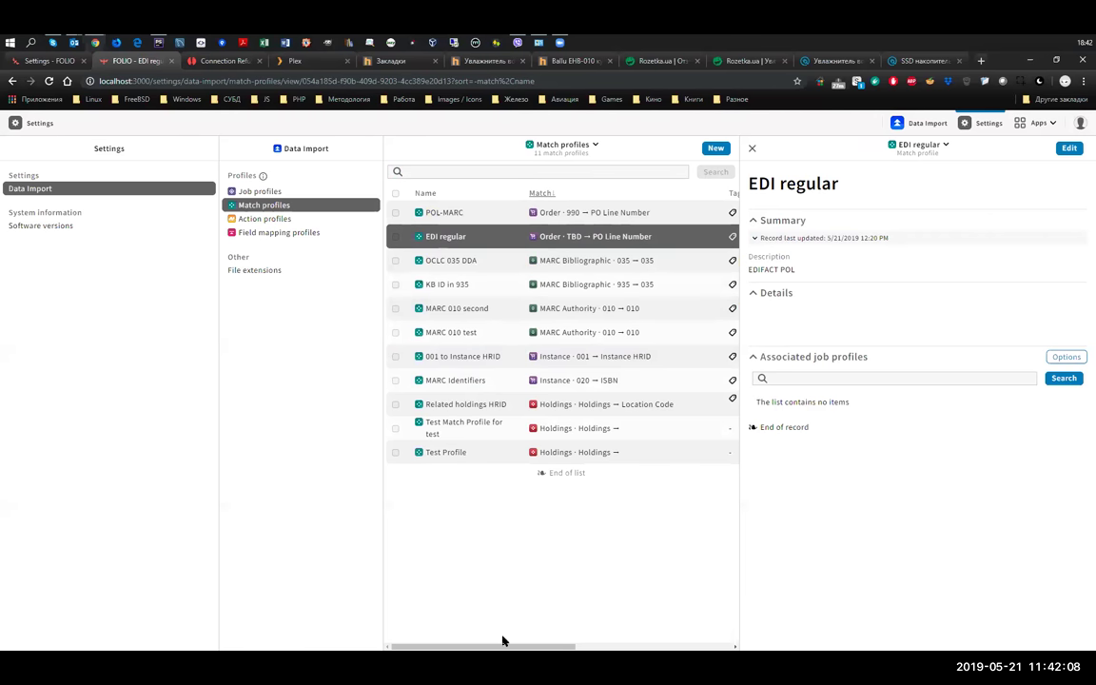
drag(545, 653, 409, 651)
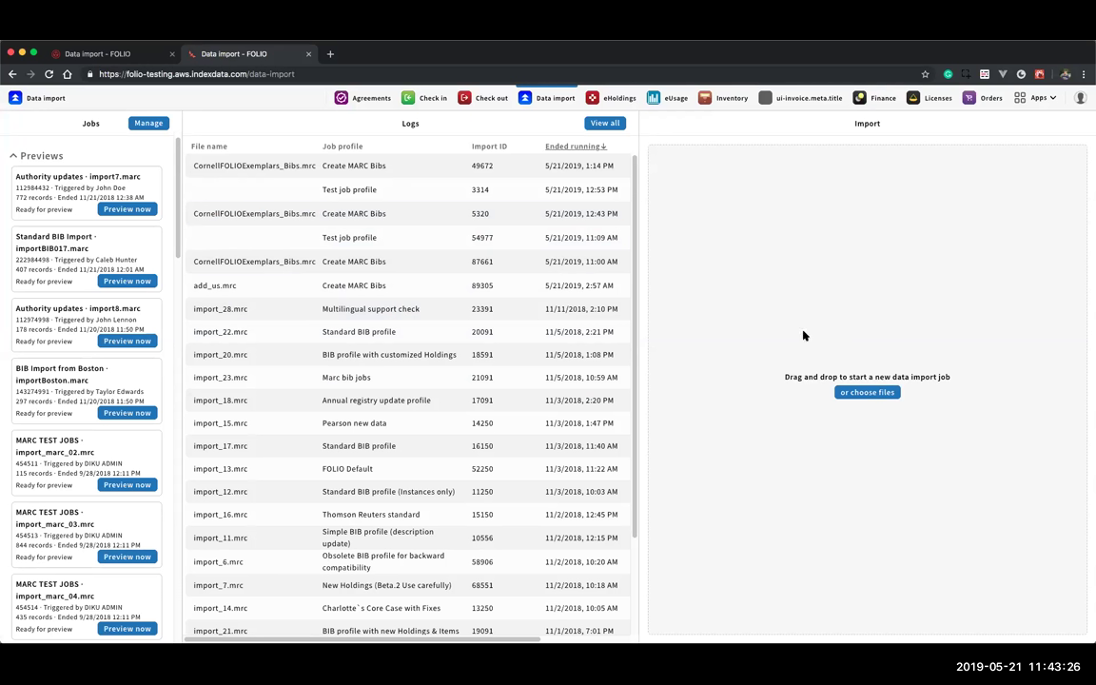
- Upload CornellFOLIOExemplars_Bibs.mrc from the mrc folder for import
click(863, 392)
click(410, 111)
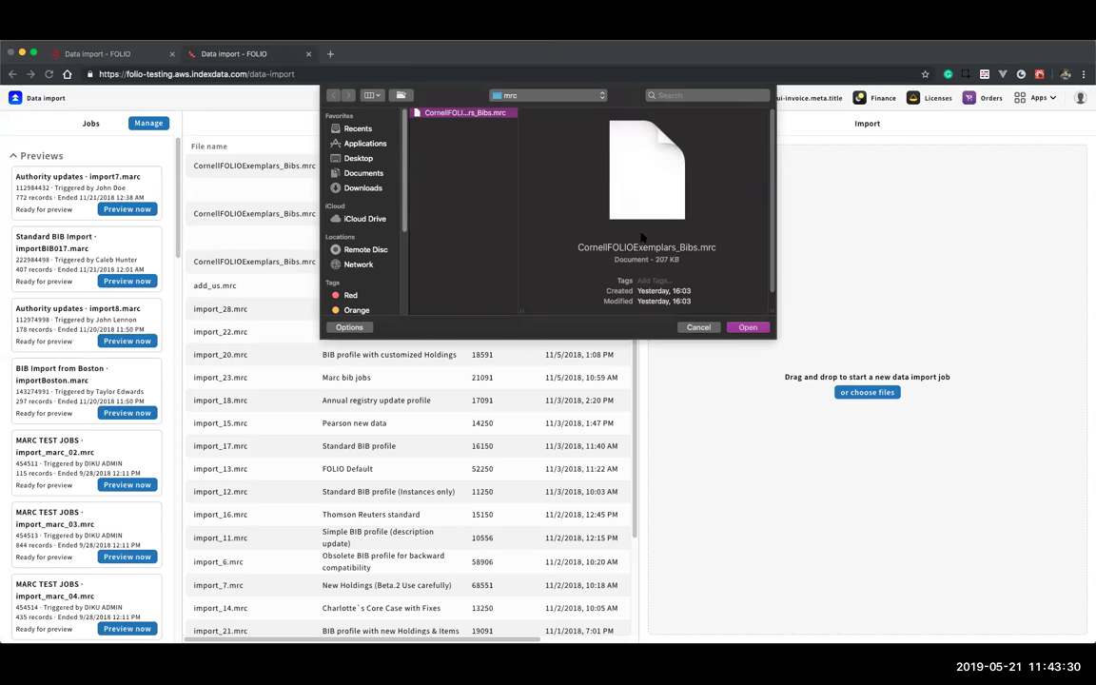
click(748, 327)
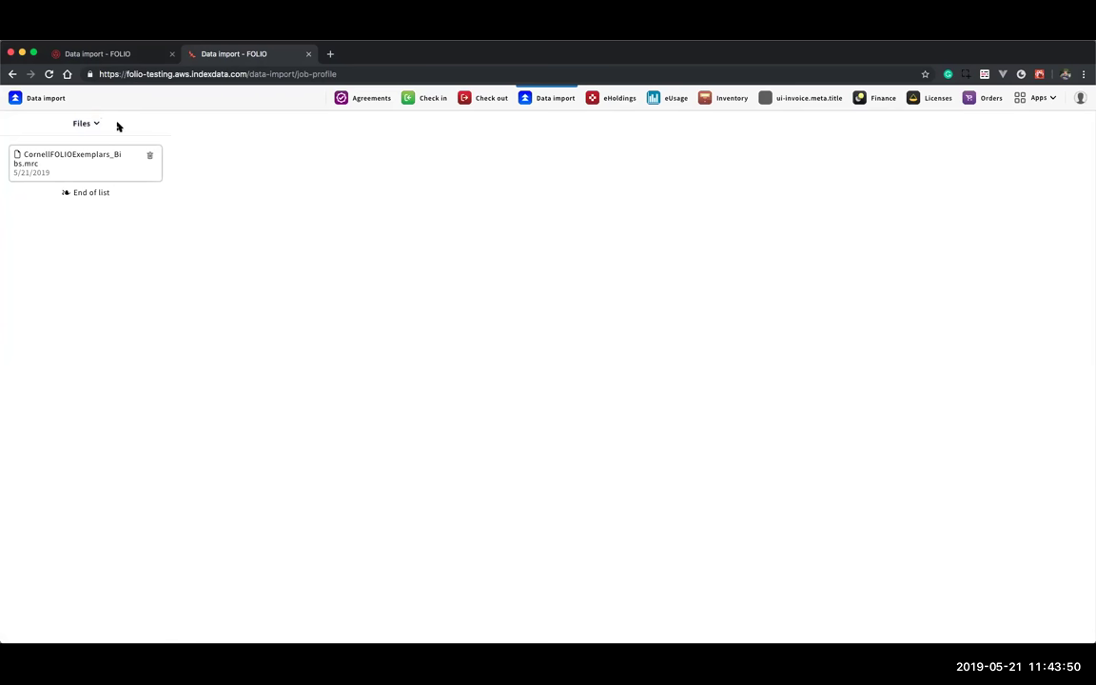
- Import the uploaded file with 'Load MARC bibliographic records'
click(88, 125)
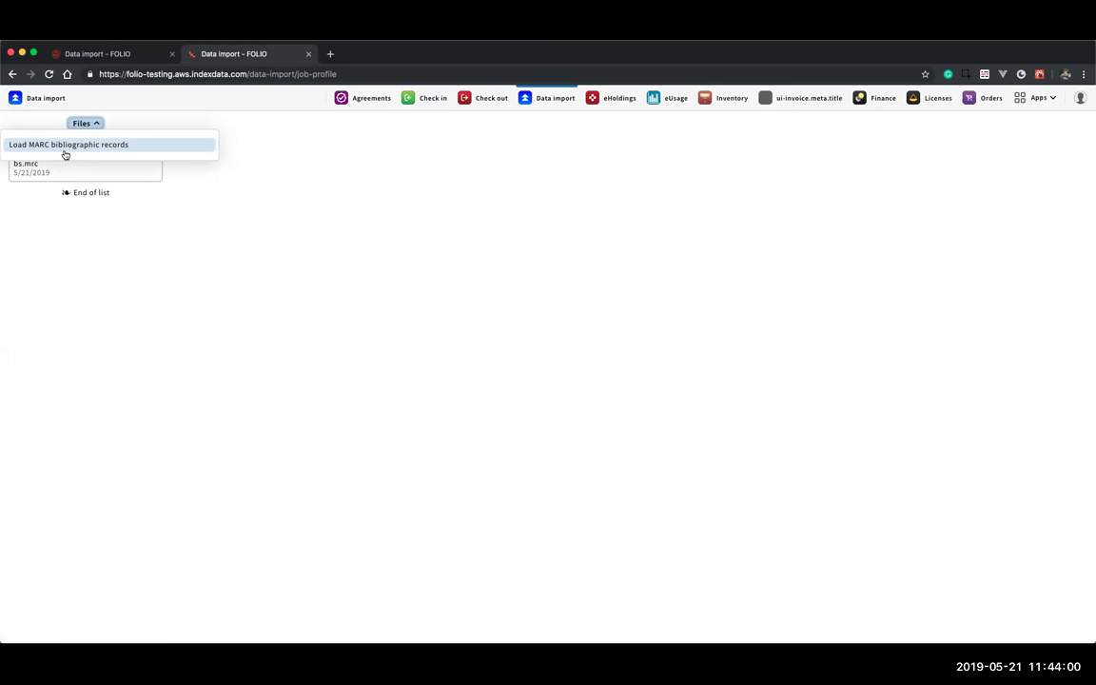
click(69, 145)
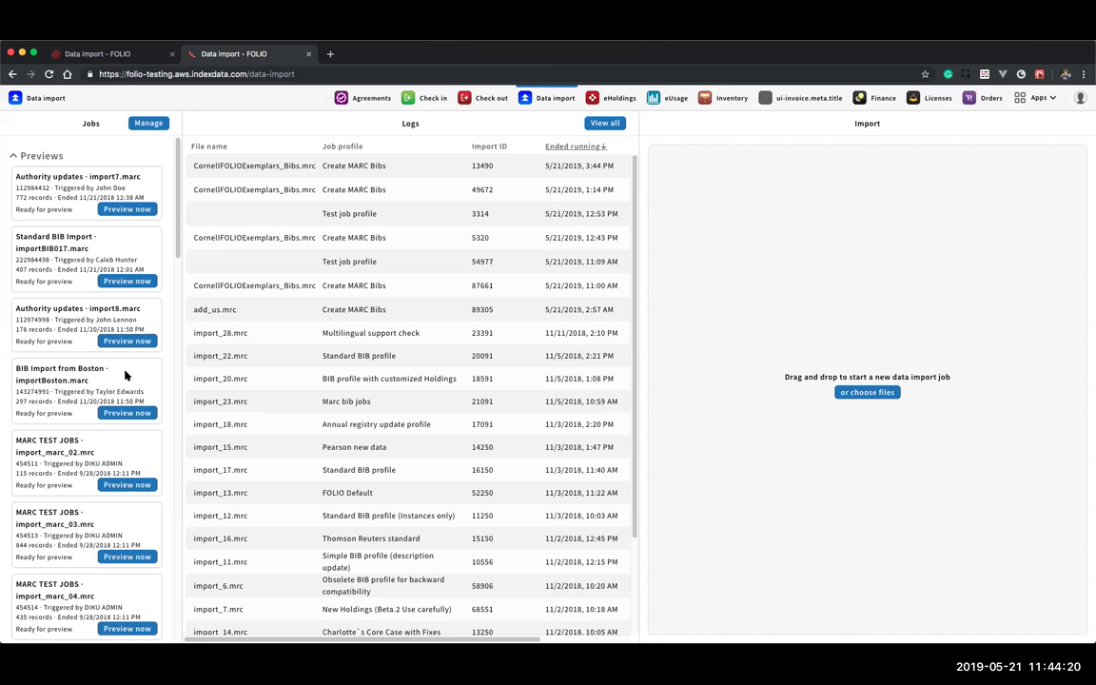
scroll(109, 380, down, 15)
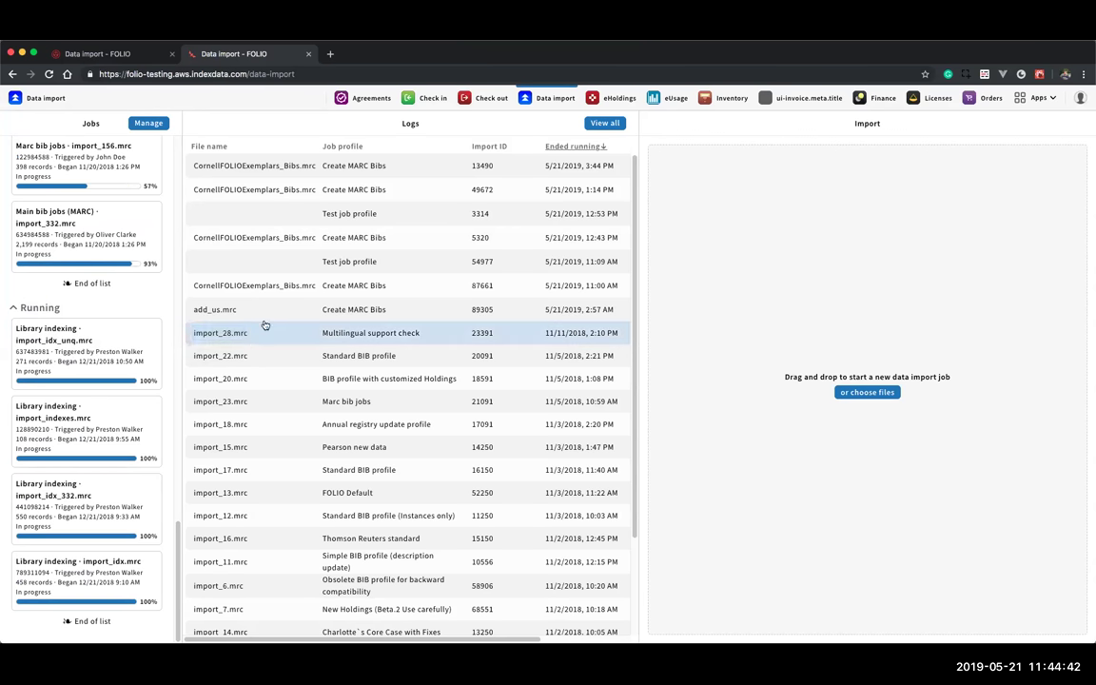
click(407, 129)
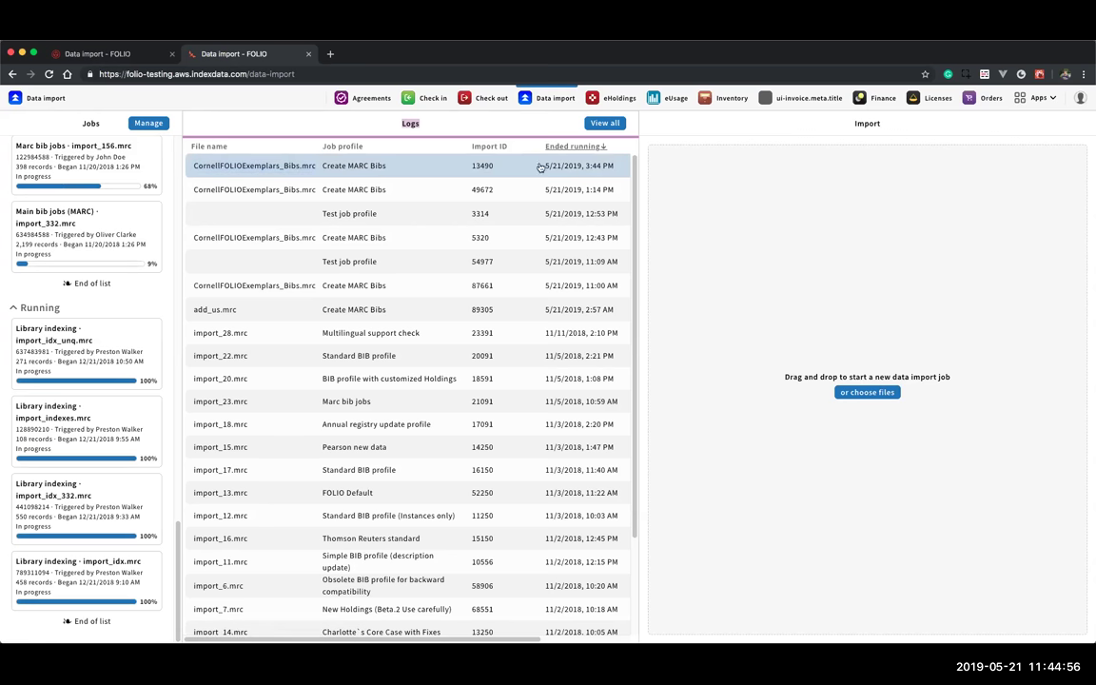
- Open the newest import's JSON log in its own tab and load Inventory in the other tab
click(256, 167)
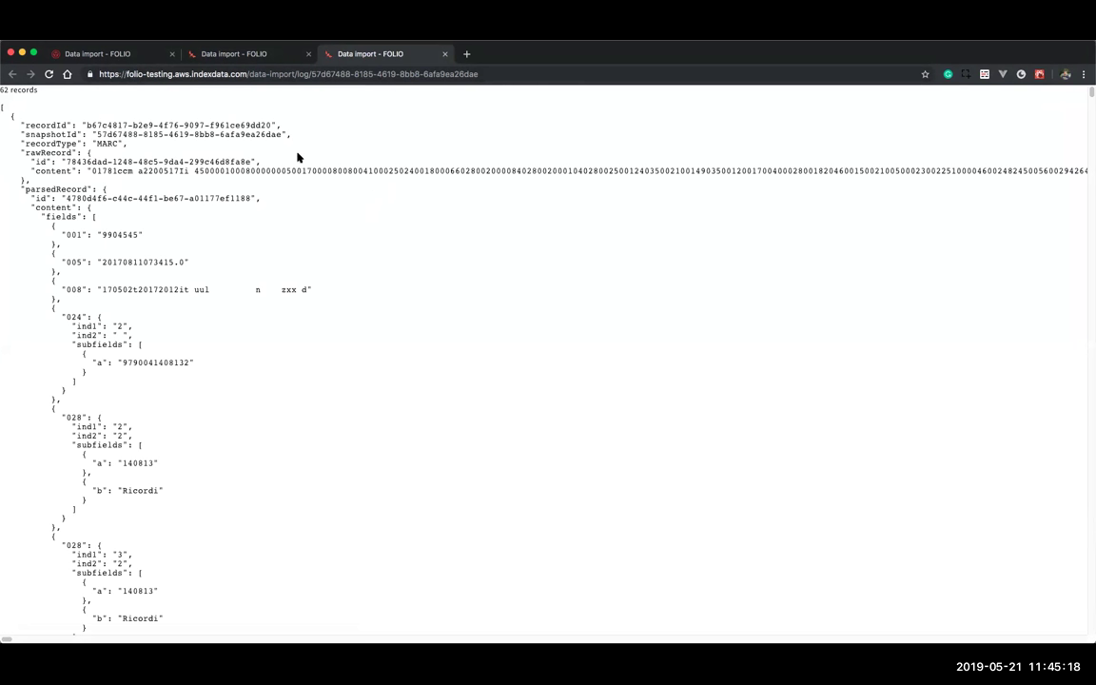
click(233, 53)
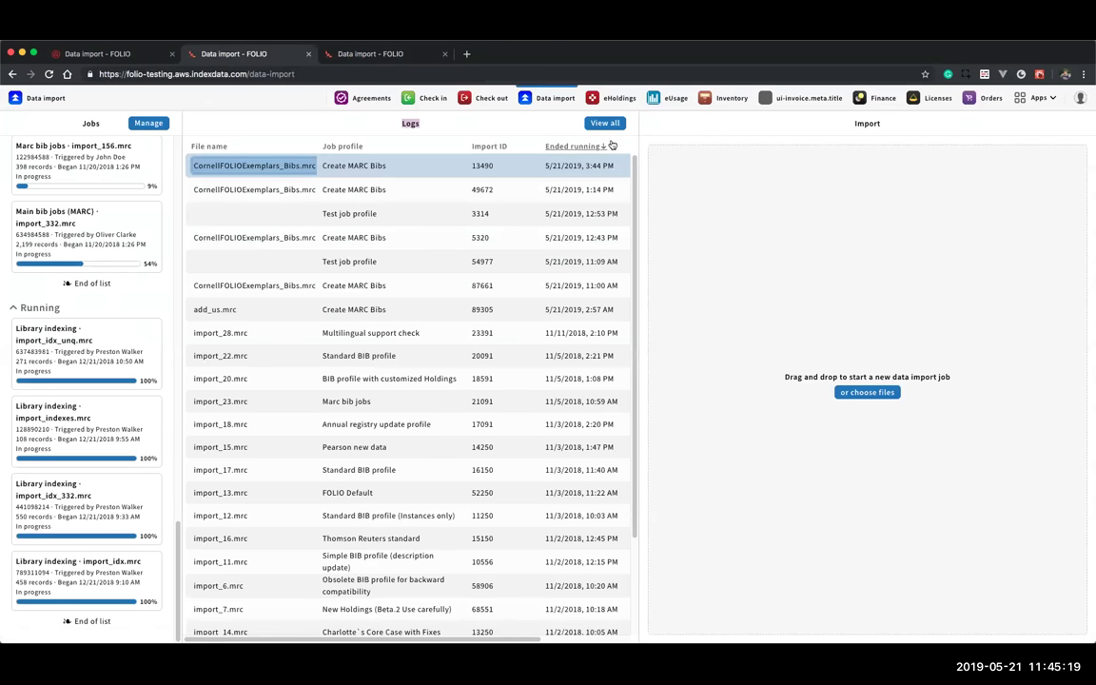
click(731, 98)
click(333, 54)
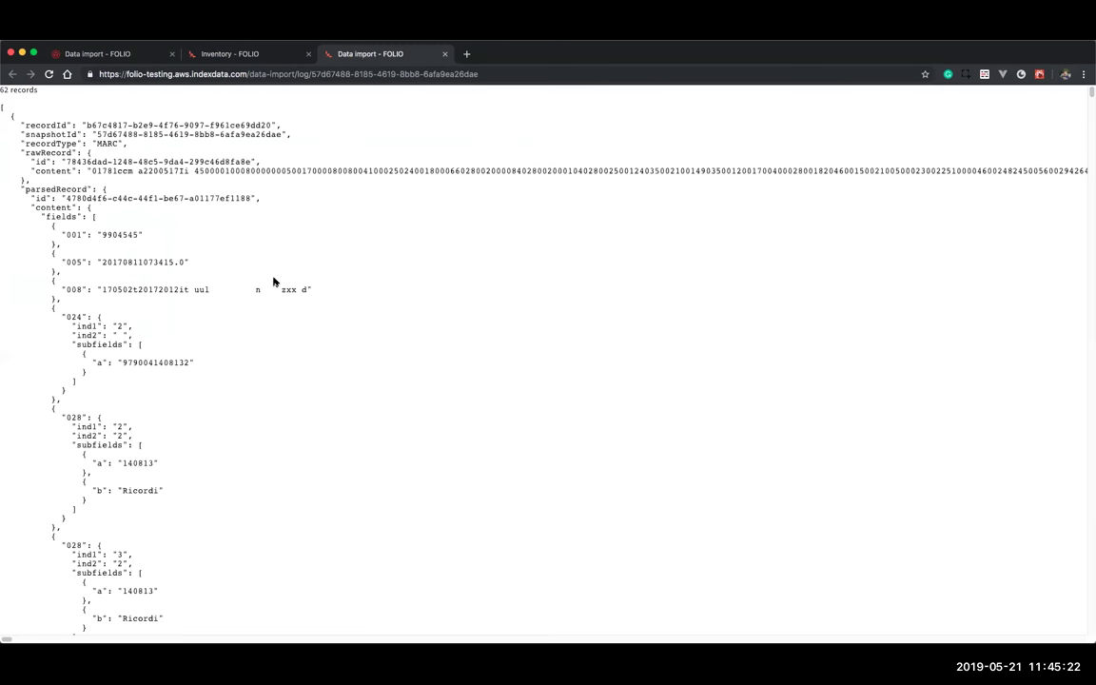
click(228, 54)
click(333, 54)
- Scroll the JSON log and select the author name in field 245 $c
scroll(212, 382, down, 5)
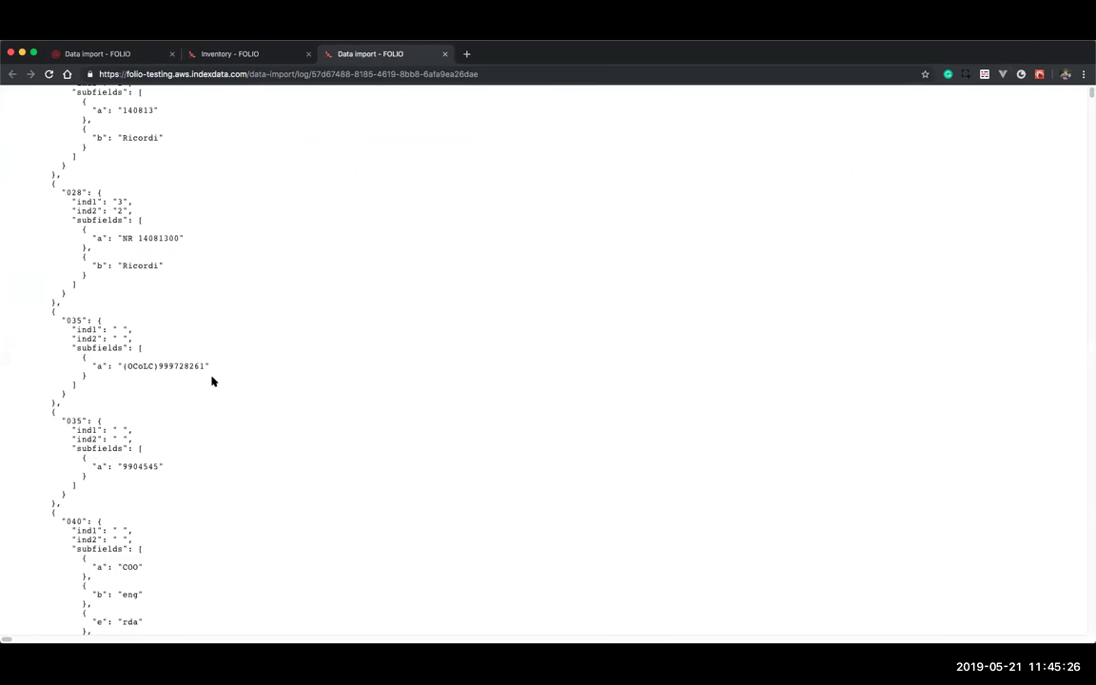
scroll(190, 376, up, 5)
scroll(180, 376, down, 10)
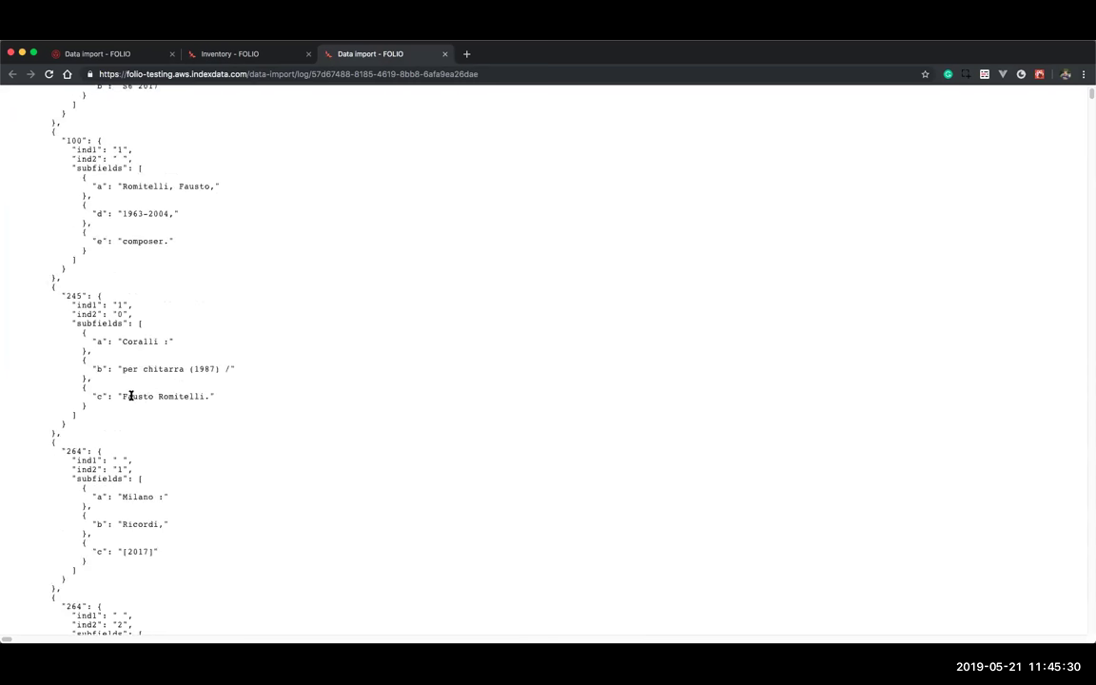
drag(123, 396, 206, 396)
key(ctrl+c)
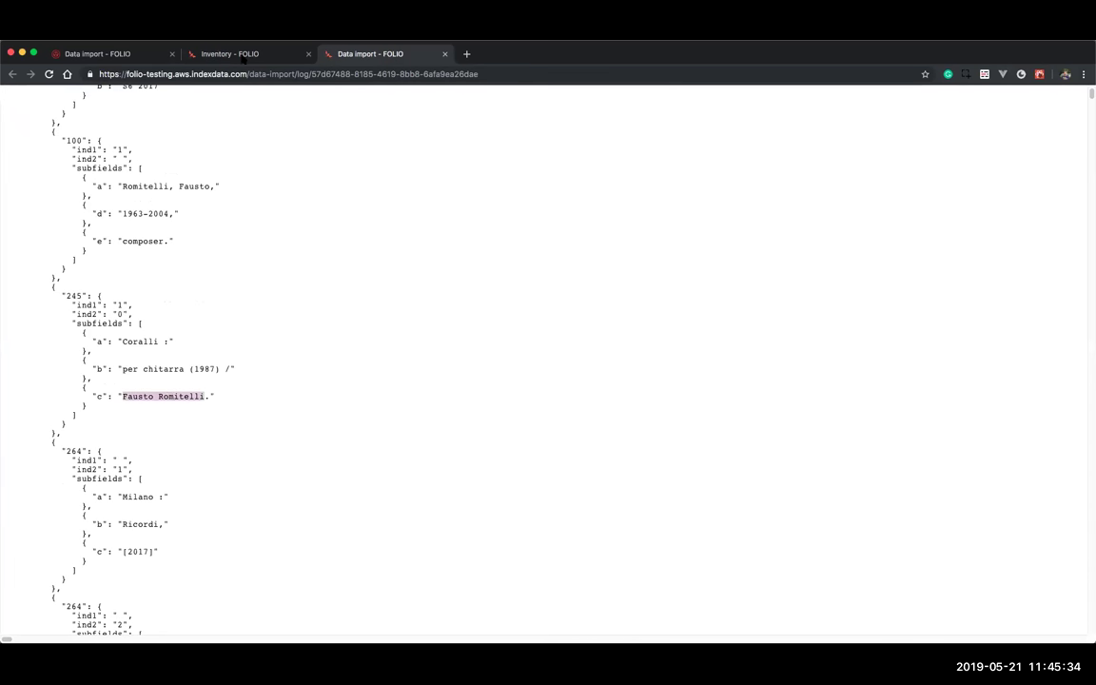
- Search Inventory for the copied author name and open the first Coralli : per chitarra (1987) instance
click(223, 54)
click(25, 164)
key(ctrl+v)
click(85, 181)
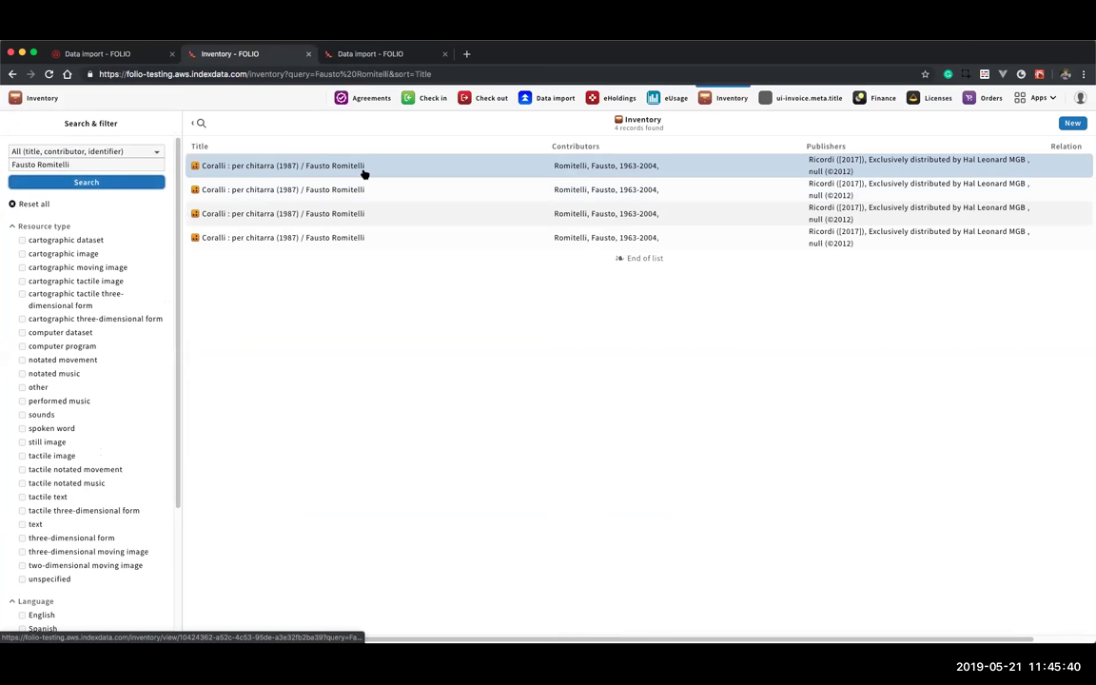
click(313, 170)
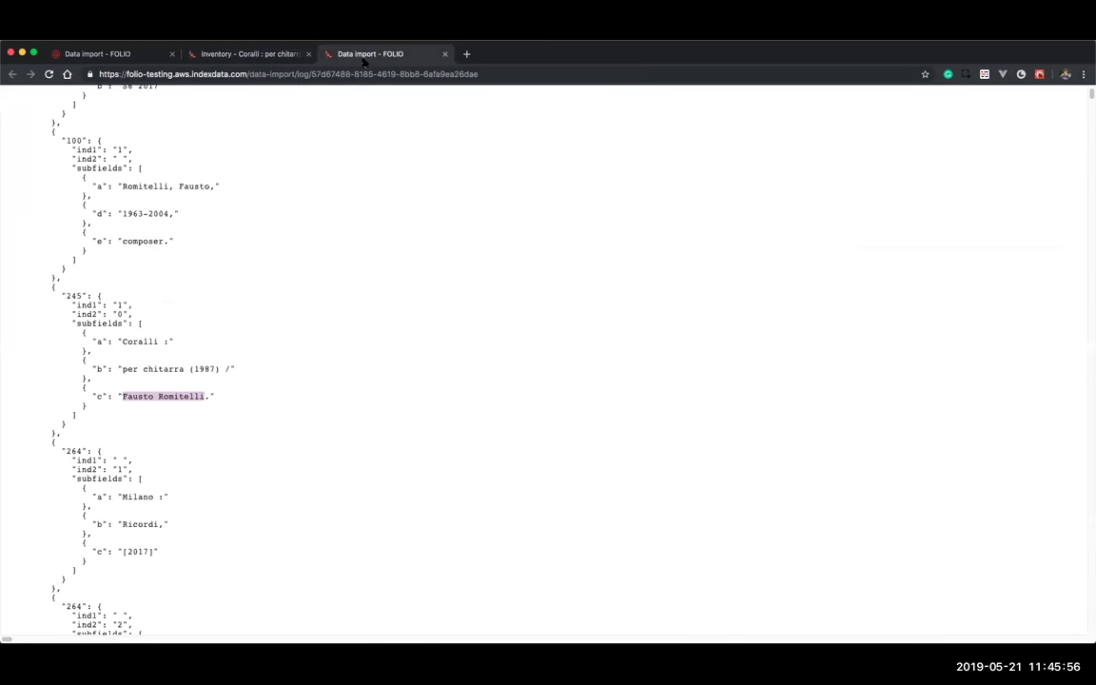
- Return to the localhost Data import tab, whose logs are headed by import 13490
click(95, 54)
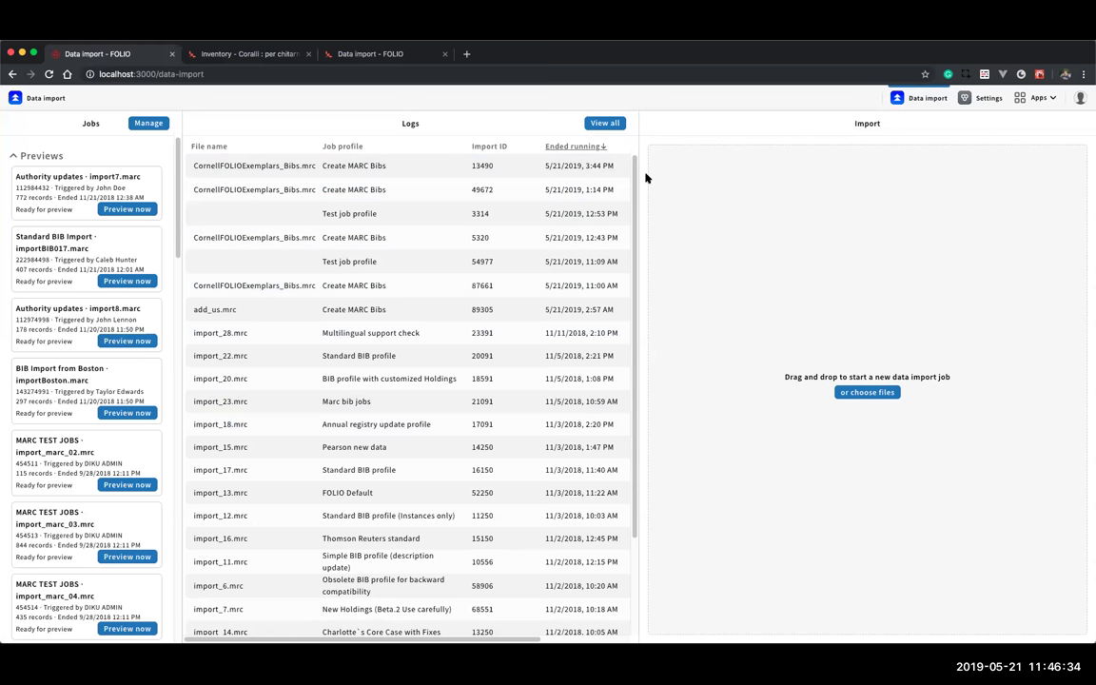
- Move through the JSON log and Inventory tabs to reach folio-testing's Data import logs
click(349, 55)
click(252, 54)
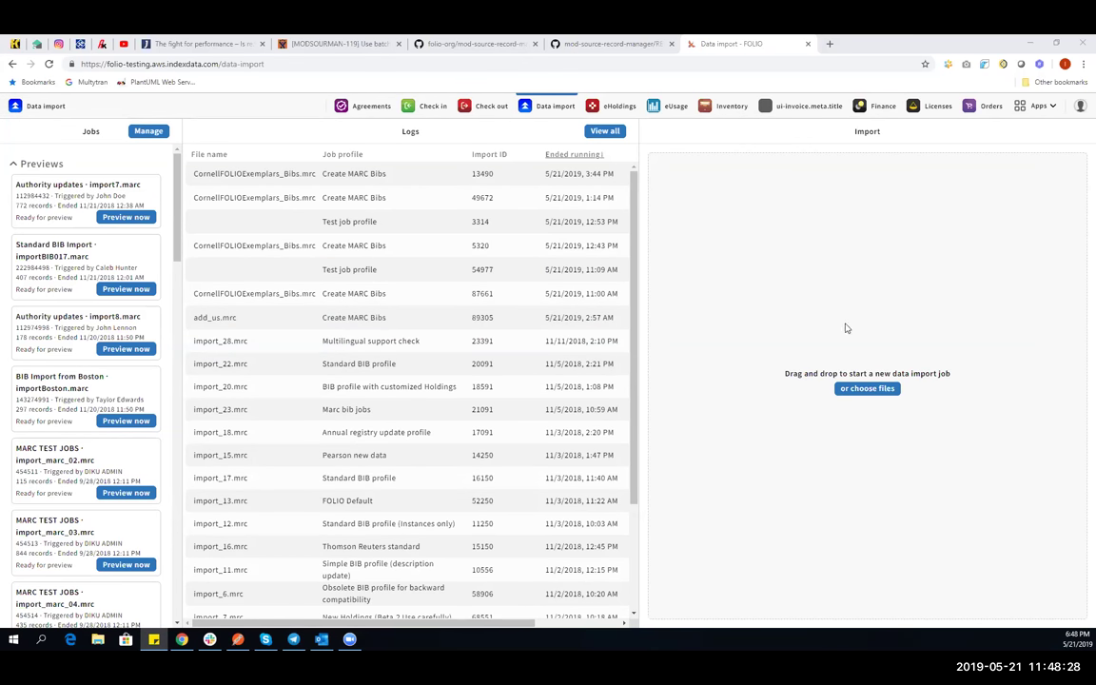
- Upload CornellFOLIOExemplars_Bibs.mrc and load it as MARC bibliographic records, creating import 71102
click(987, 444)
click(887, 392)
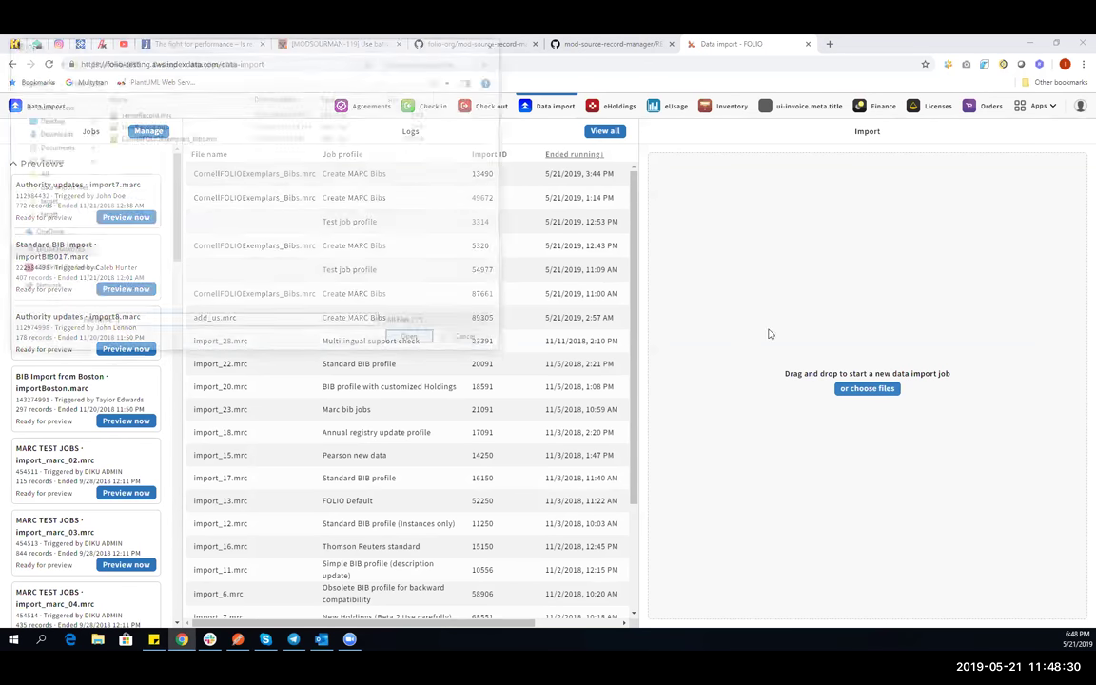
click(166, 137)
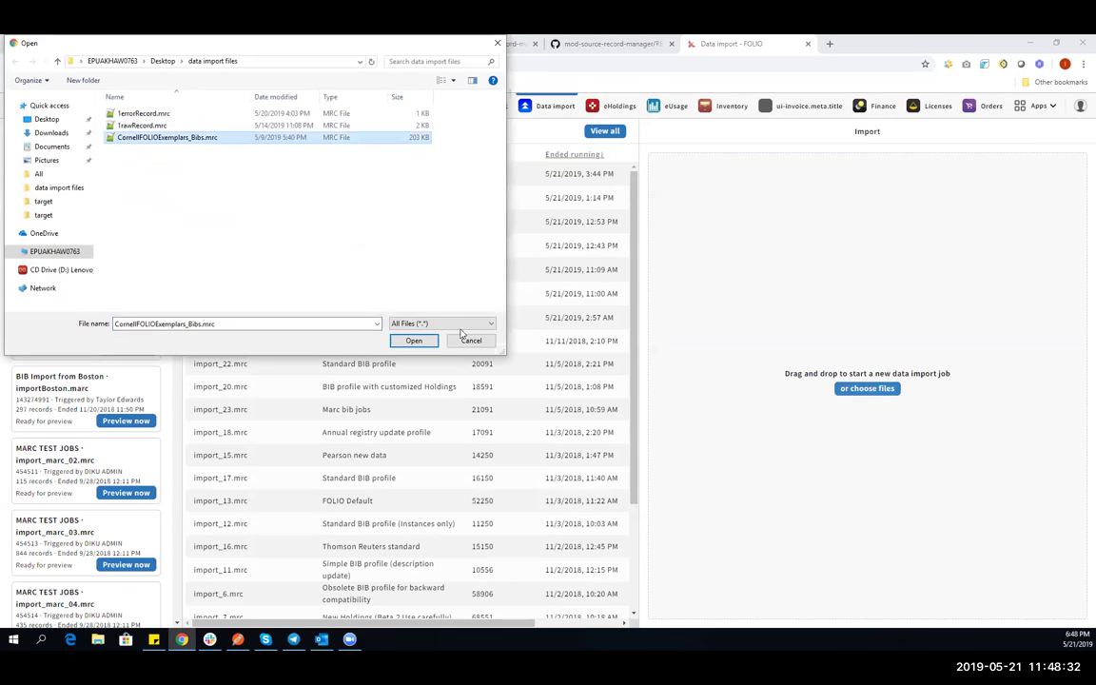
key(Return)
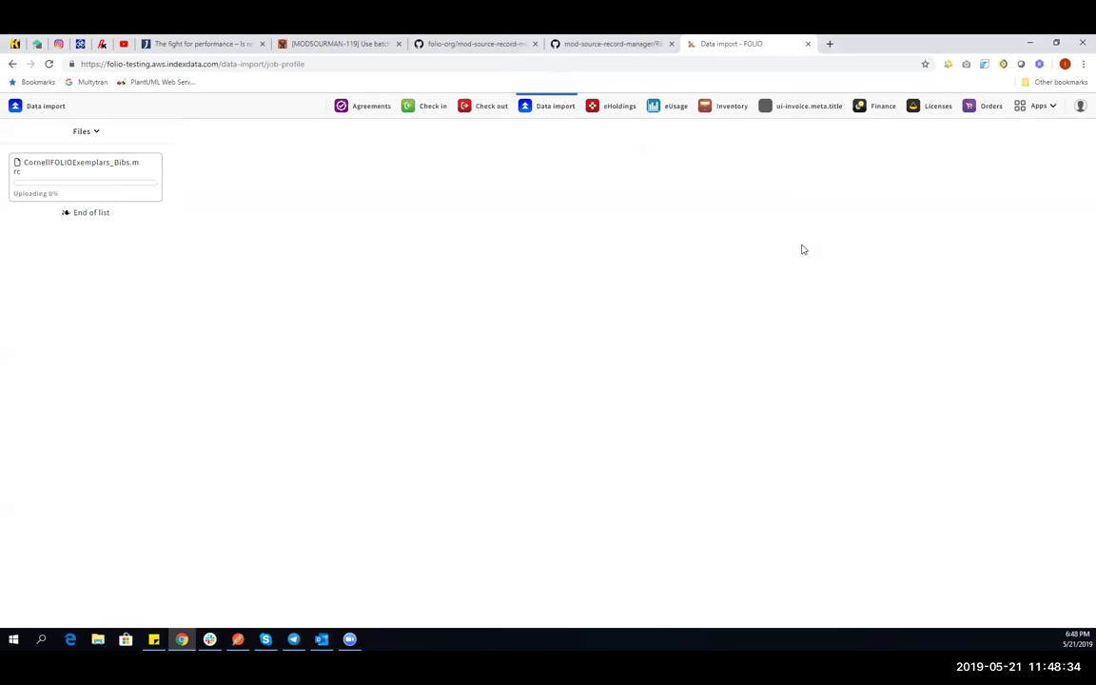
click(85, 132)
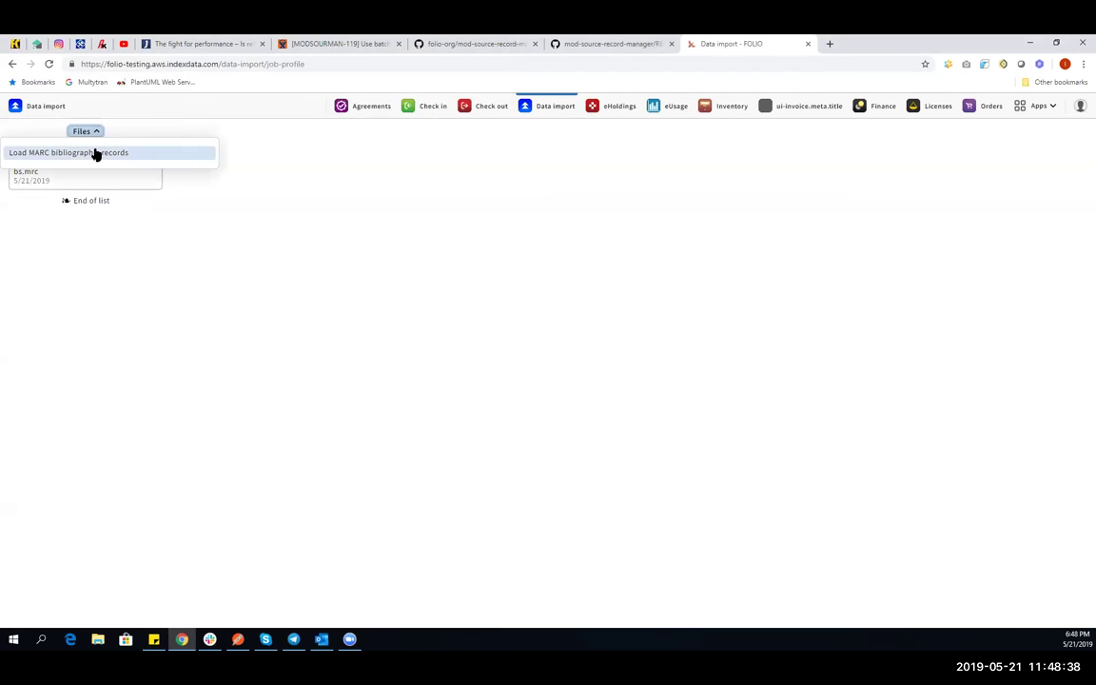
click(109, 154)
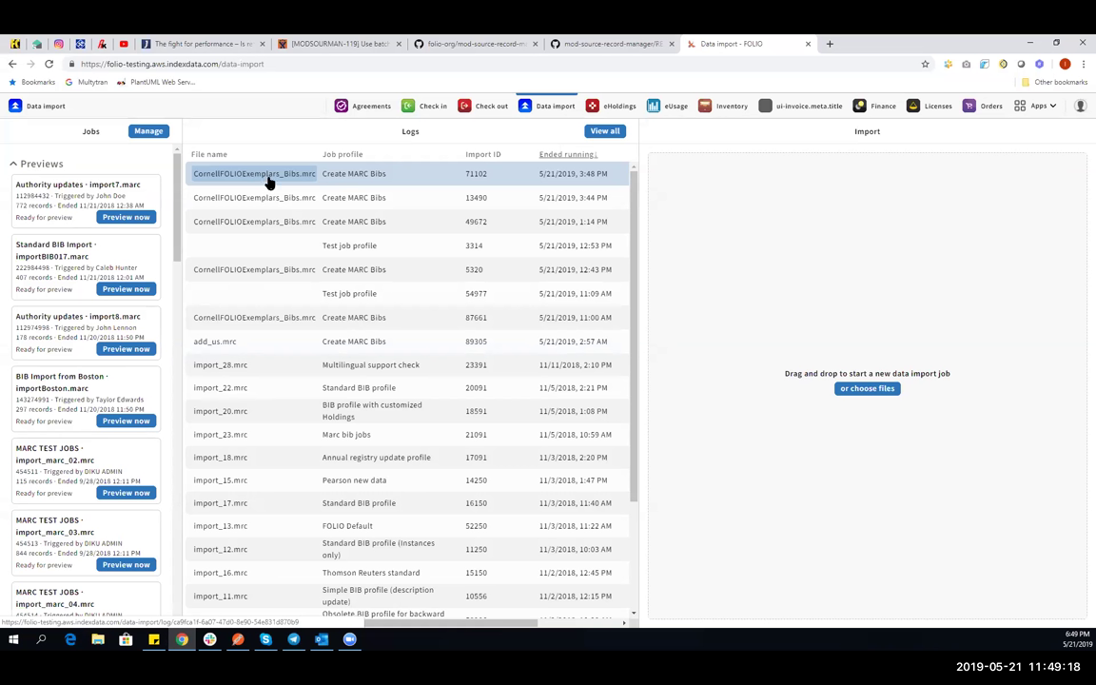
- Open import 71102's JSON log in a new tab, locate field 999 and select its s UUID
click(268, 180)
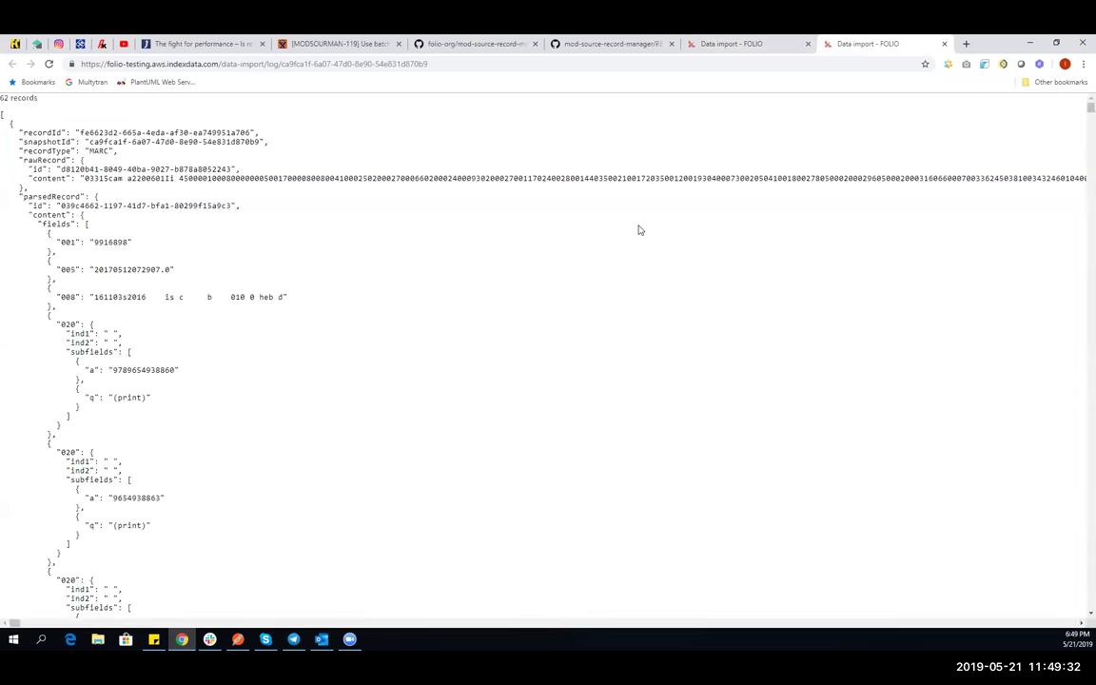
key(ctrl+f)
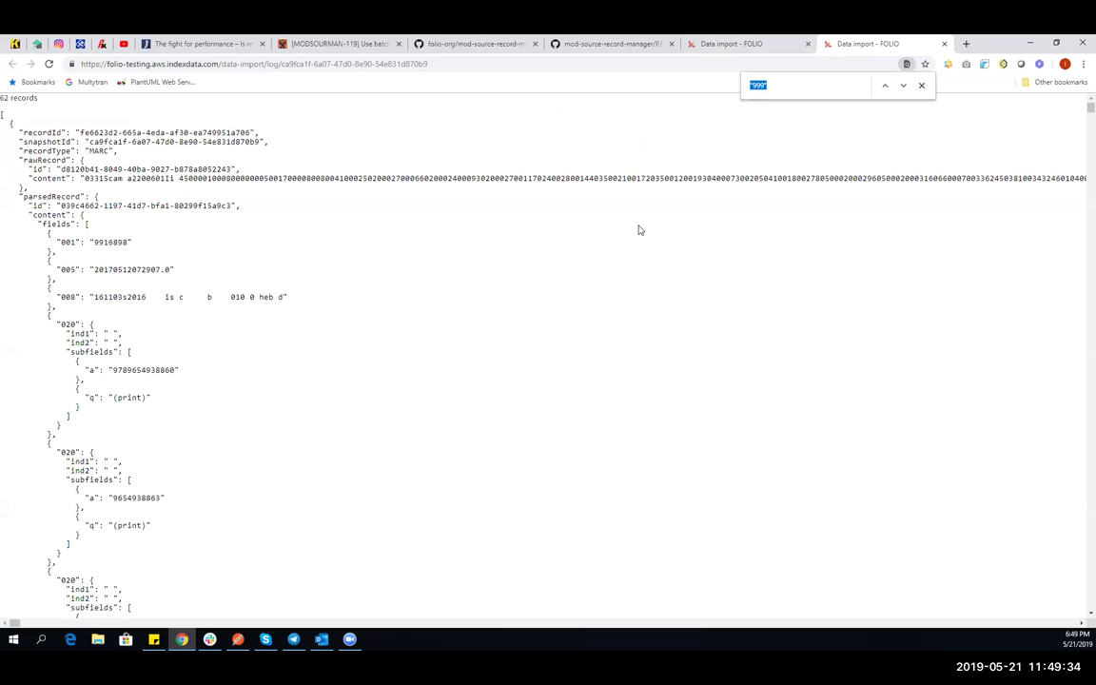
key(Return)
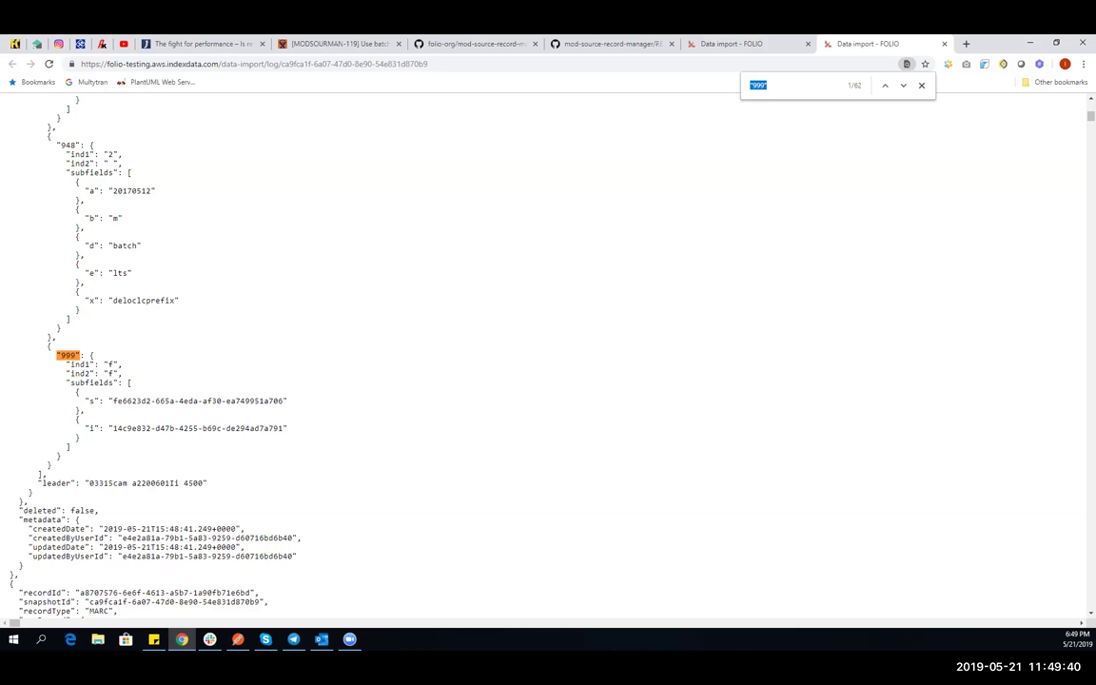
key(alt+Tab)
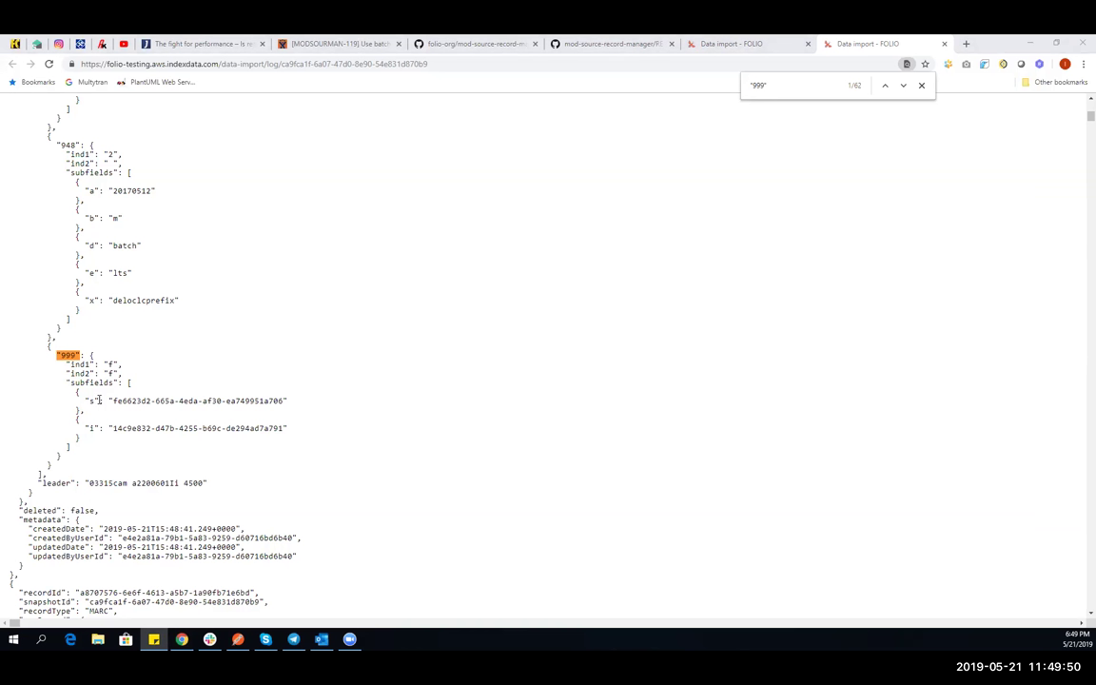
drag(84, 400, 100, 401)
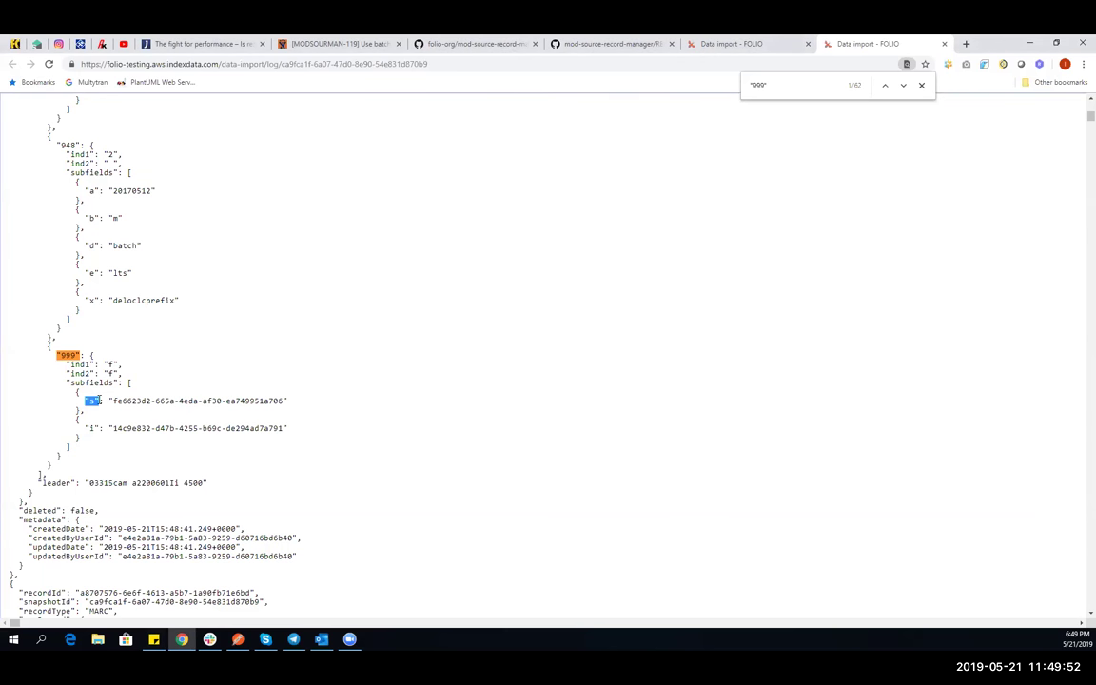
drag(100, 401, 143, 402)
drag(140, 401, 283, 401)
key(ctrl+c)
- Search the log for the 999 s UUID to confirm it matches the recordId
key(ctrl+f)
key(ctrl+v)
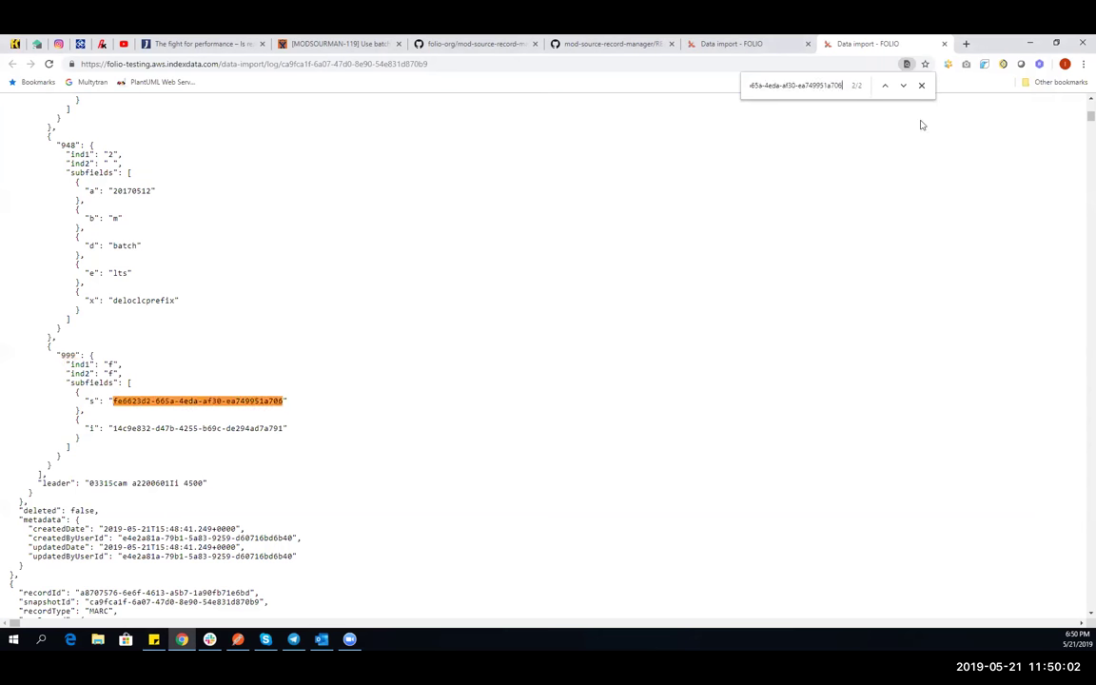
key(Return)
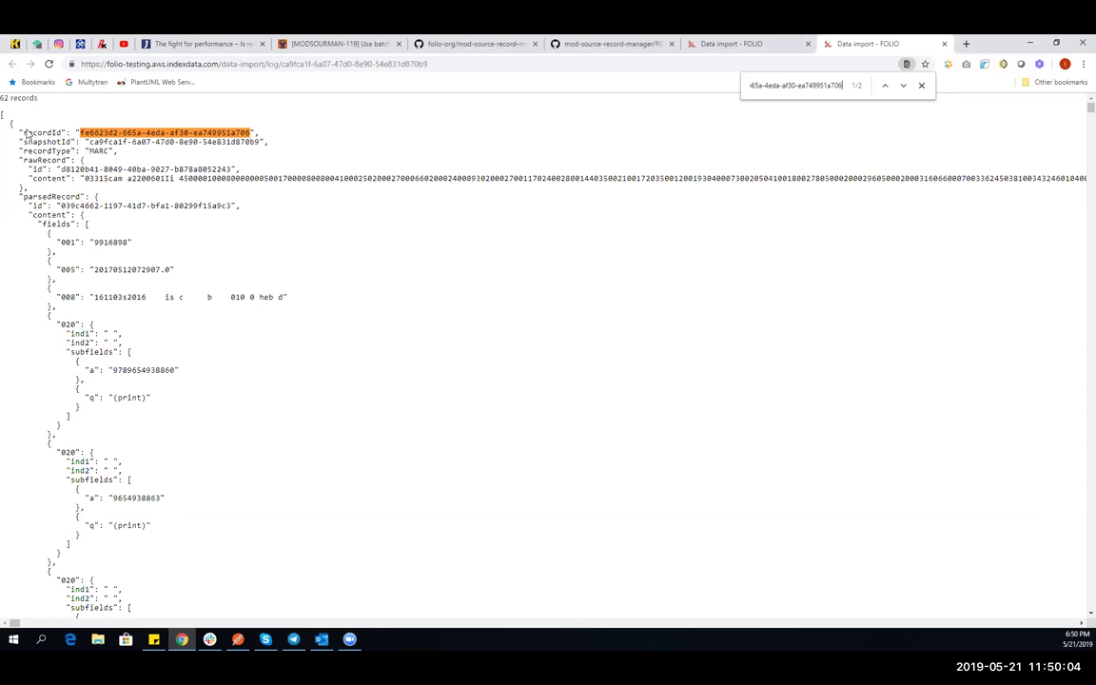
click(903, 86)
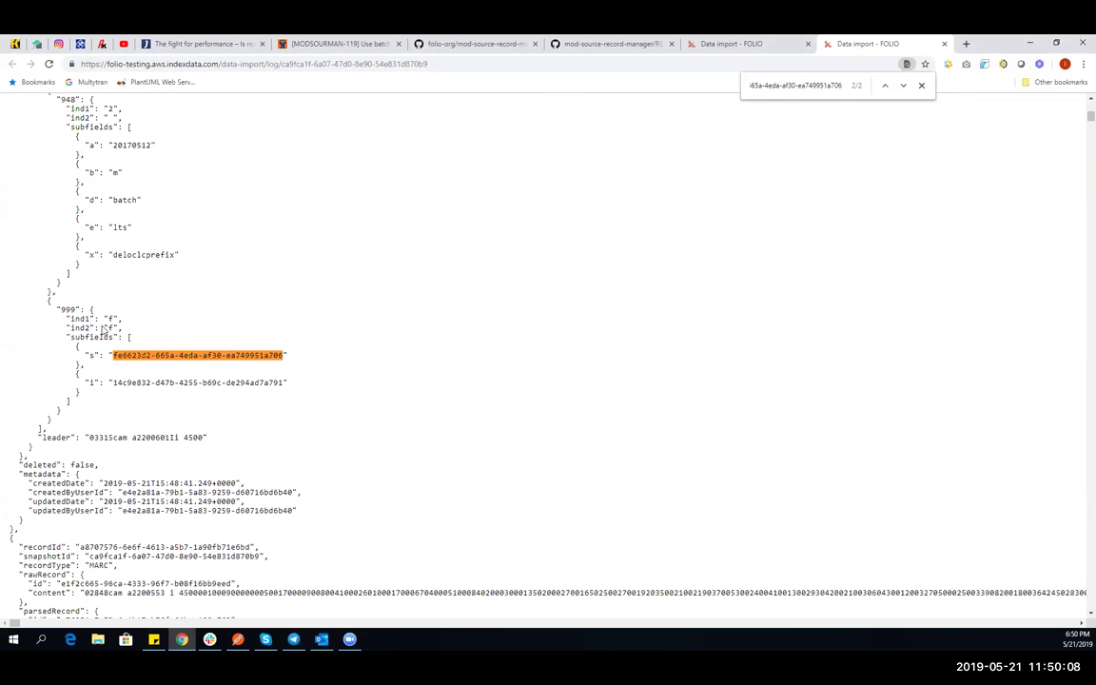
- Copy the 999 i instance UUID and open Inventory in the other Data import tab
drag(80, 382, 99, 381)
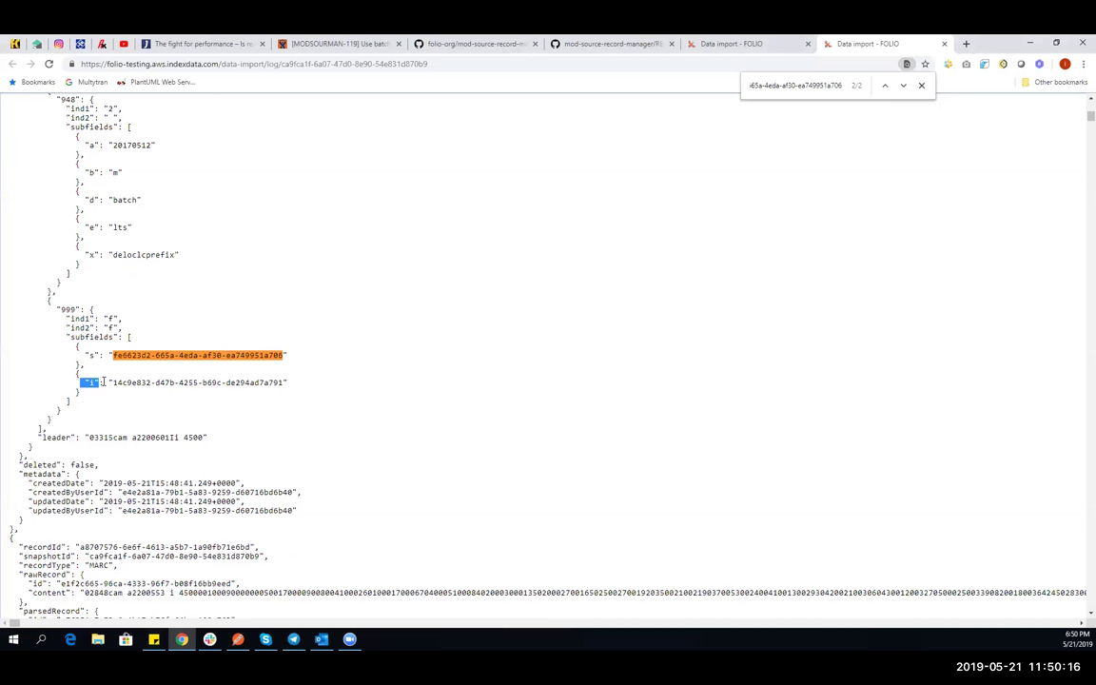
drag(113, 383, 286, 383)
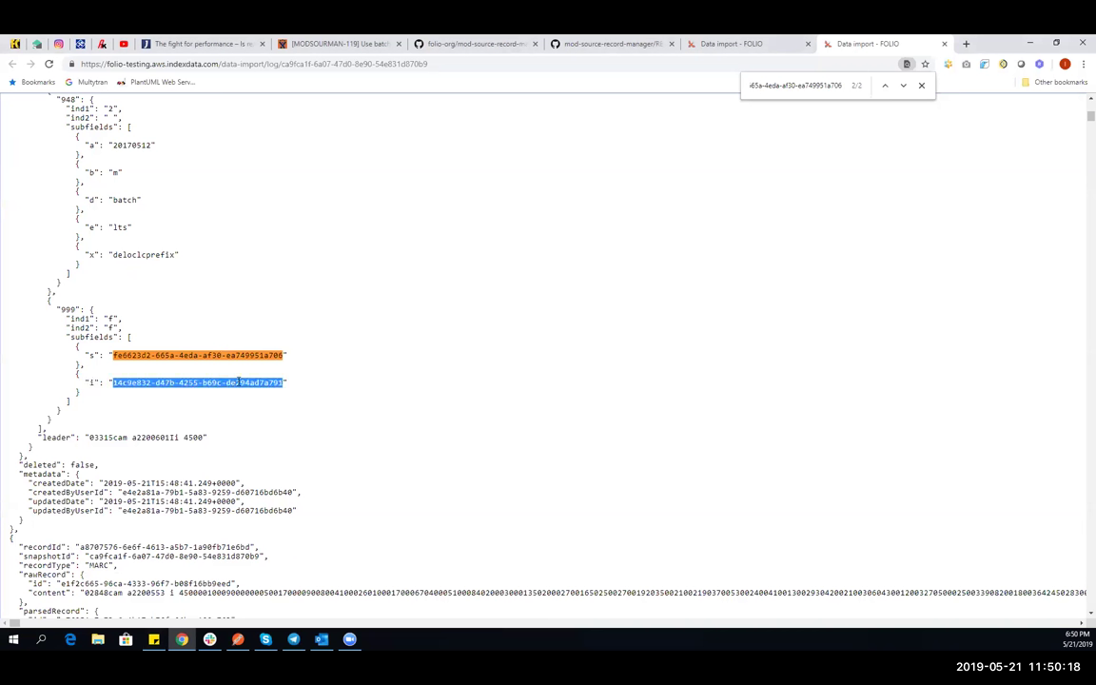
click(550, 298)
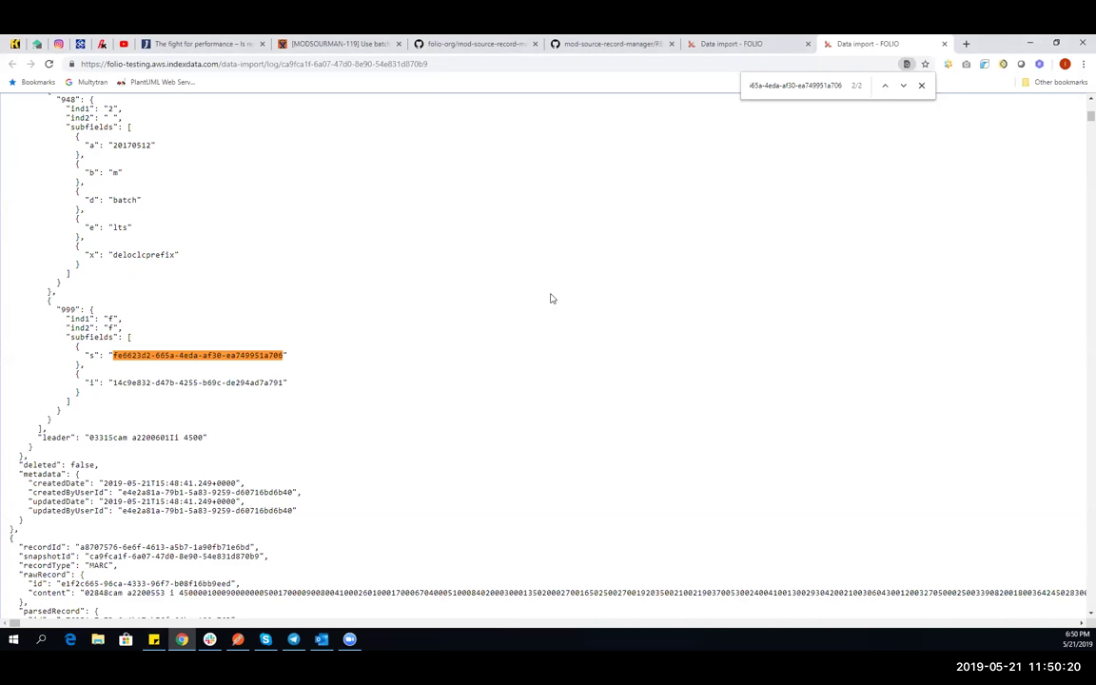
click(751, 47)
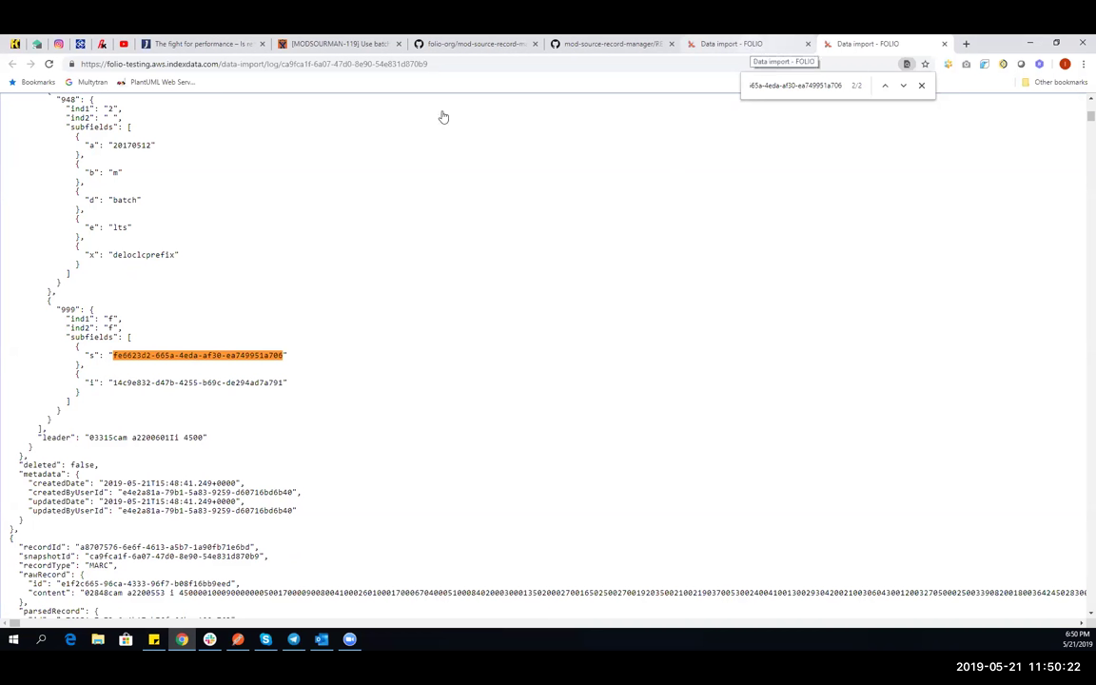
click(706, 113)
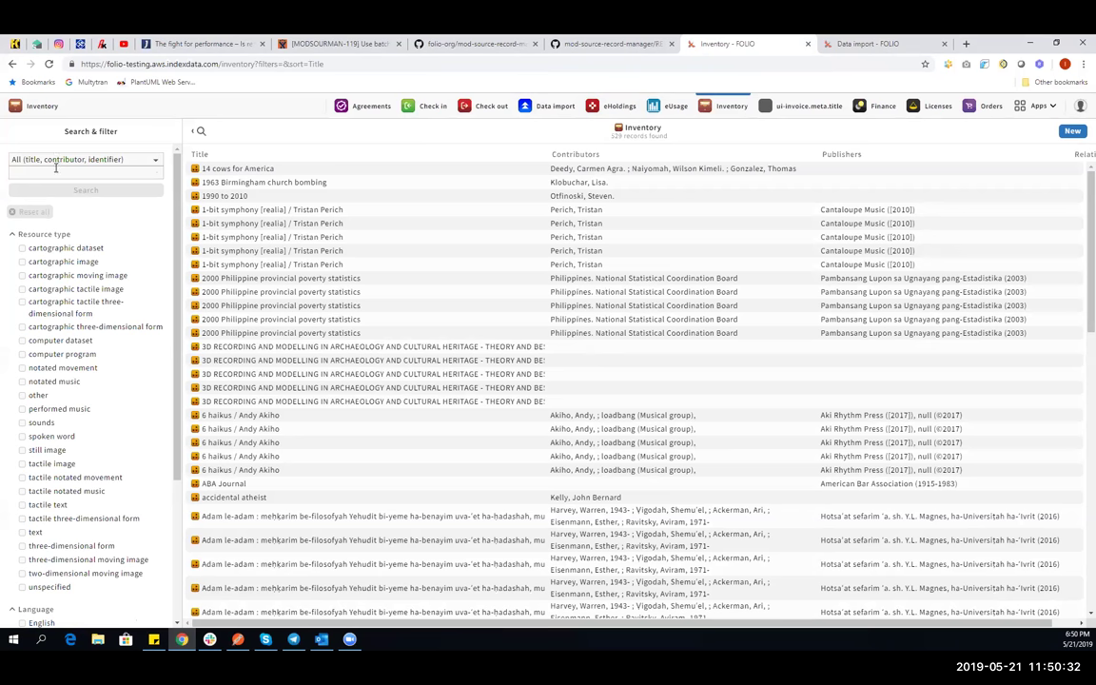
- Search Inventory by Instance ID for 14c9e832-d47b-4255-b69c-de294ad7a791, then return to the JSON log
click(56, 168)
click(56, 191)
click(56, 159)
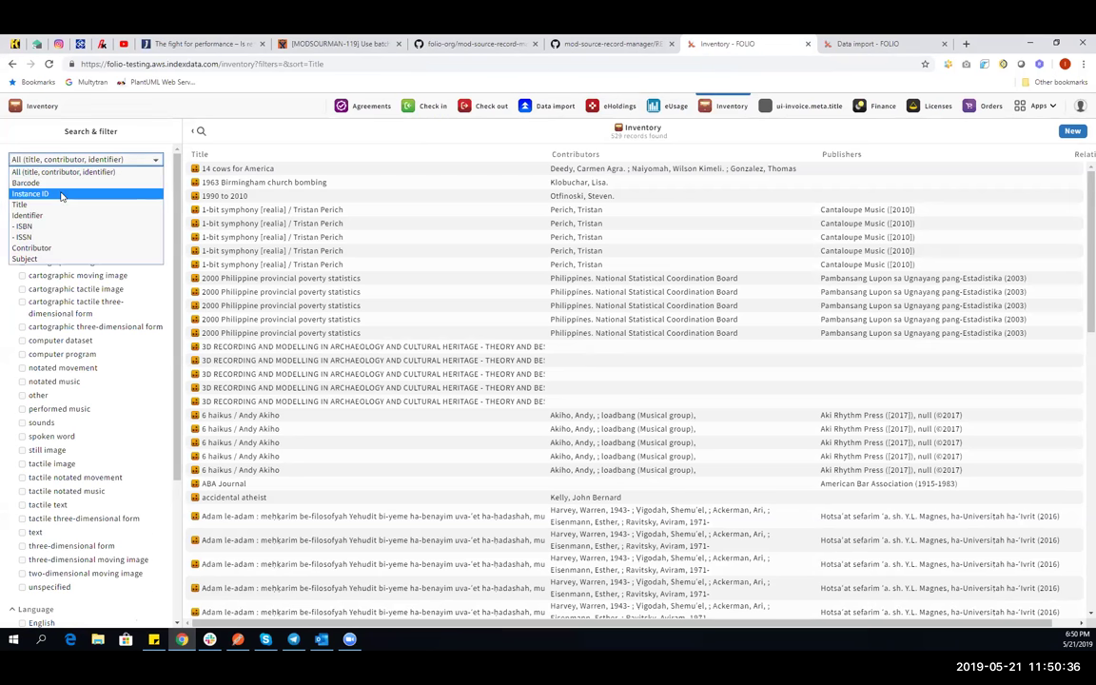
click(61, 194)
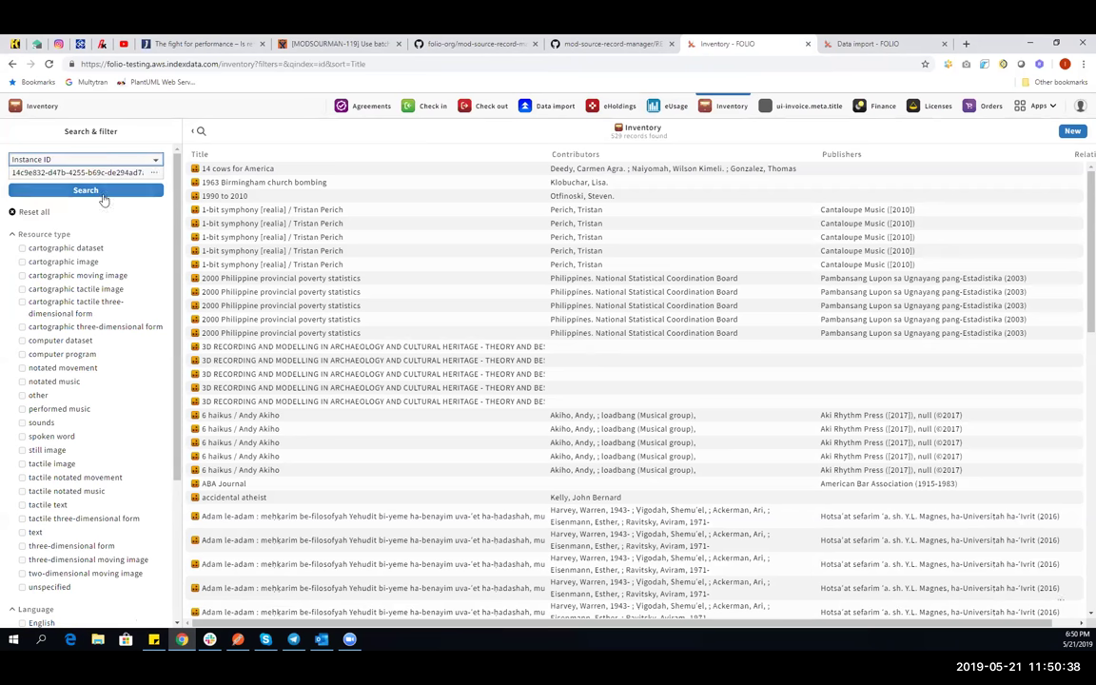
click(99, 191)
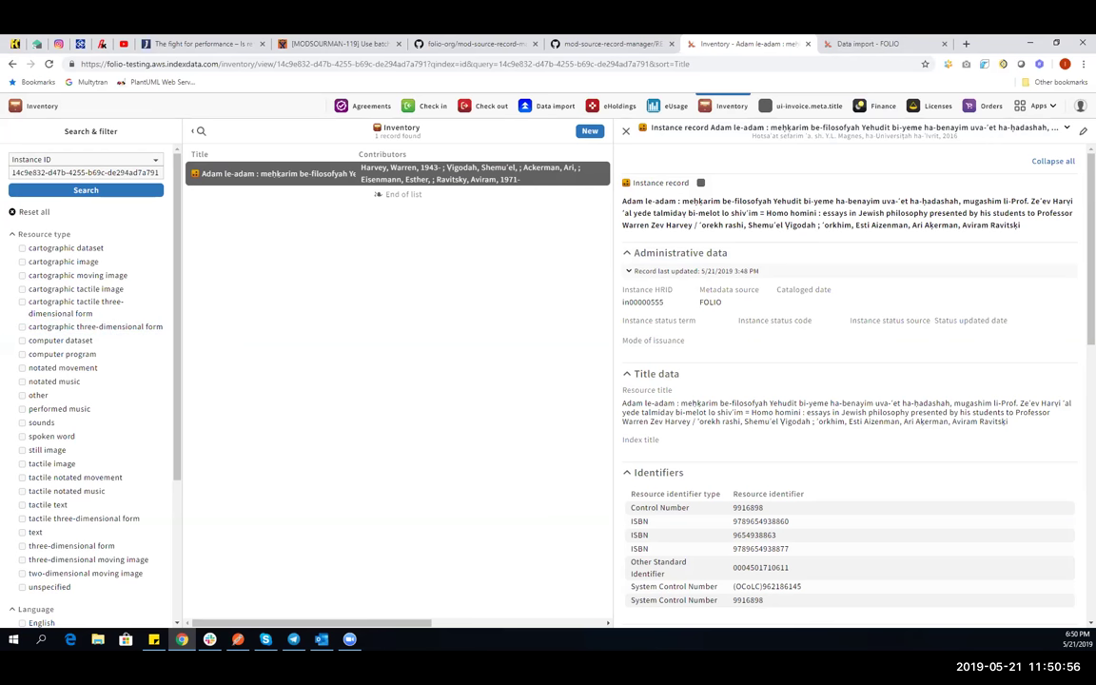
key(alt+Tab)
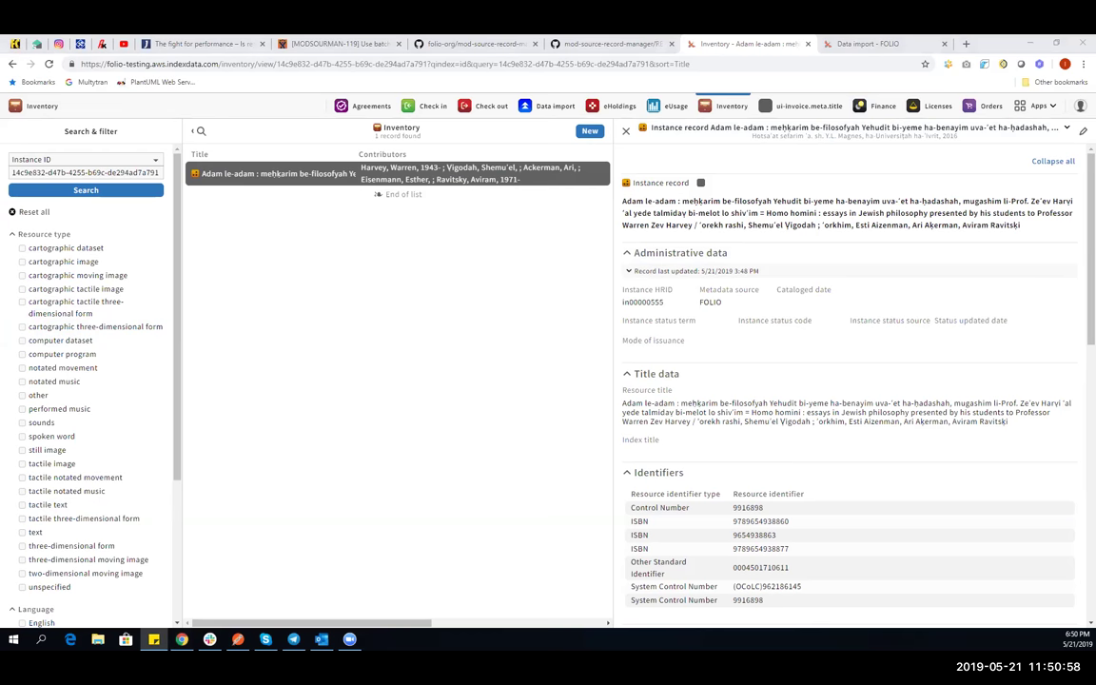
click(867, 42)
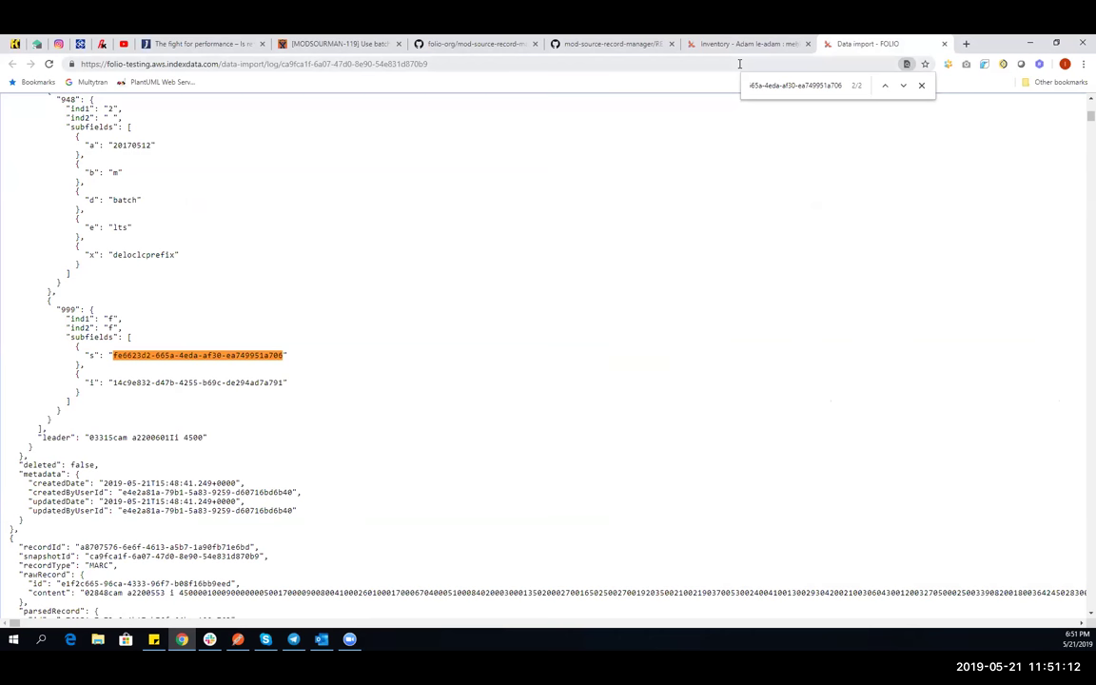
- Go from the instance record back to the Data import logs, then bring Postman forward
key(ctrl+shift+Tab)
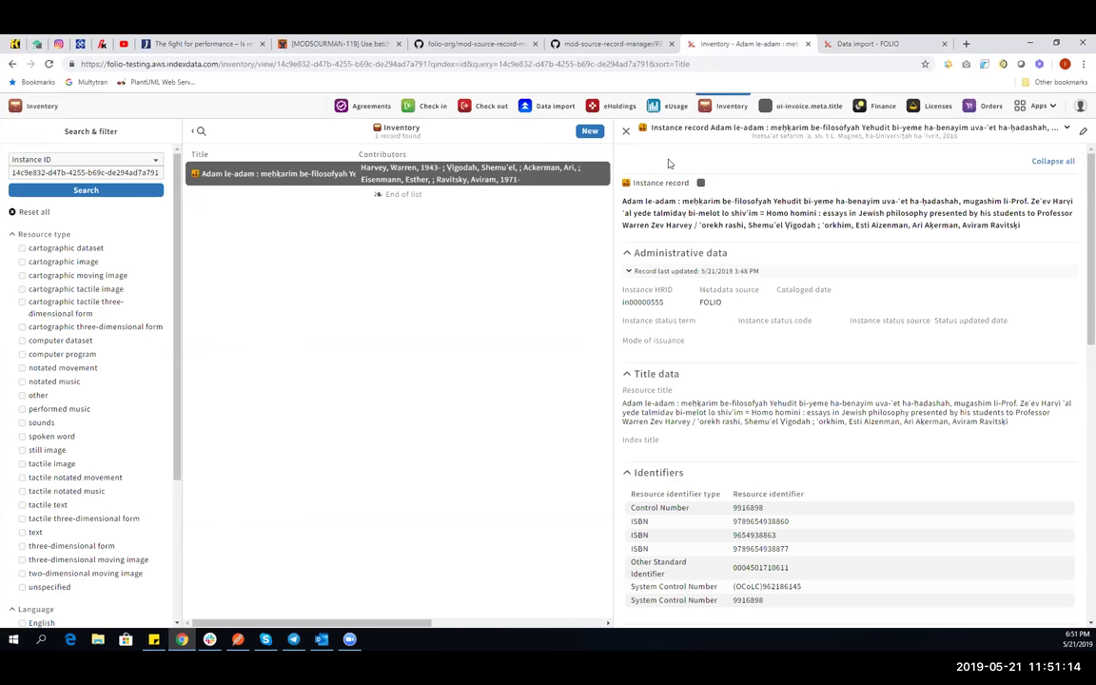
click(547, 106)
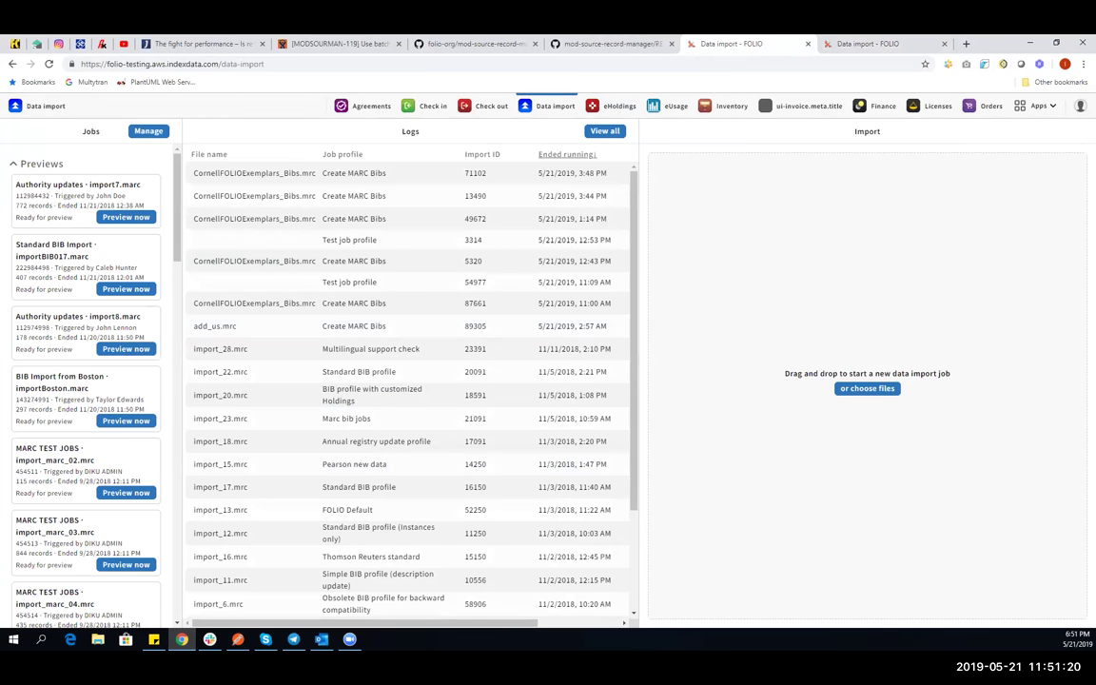
key(alt+Tab)
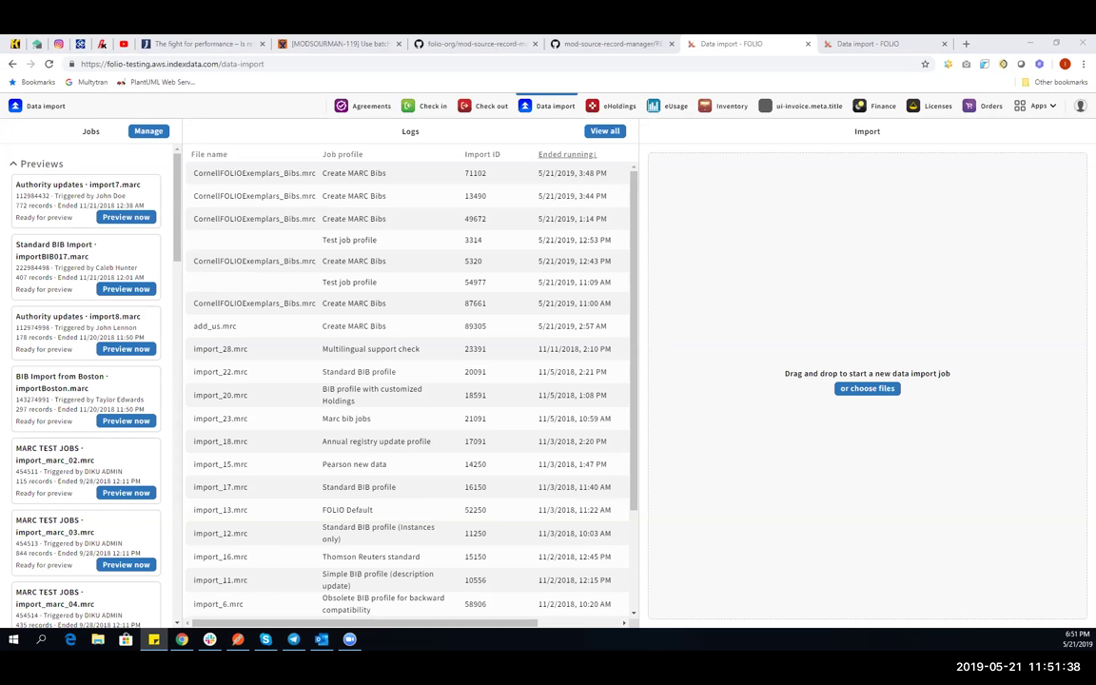
key(alt+Tab)
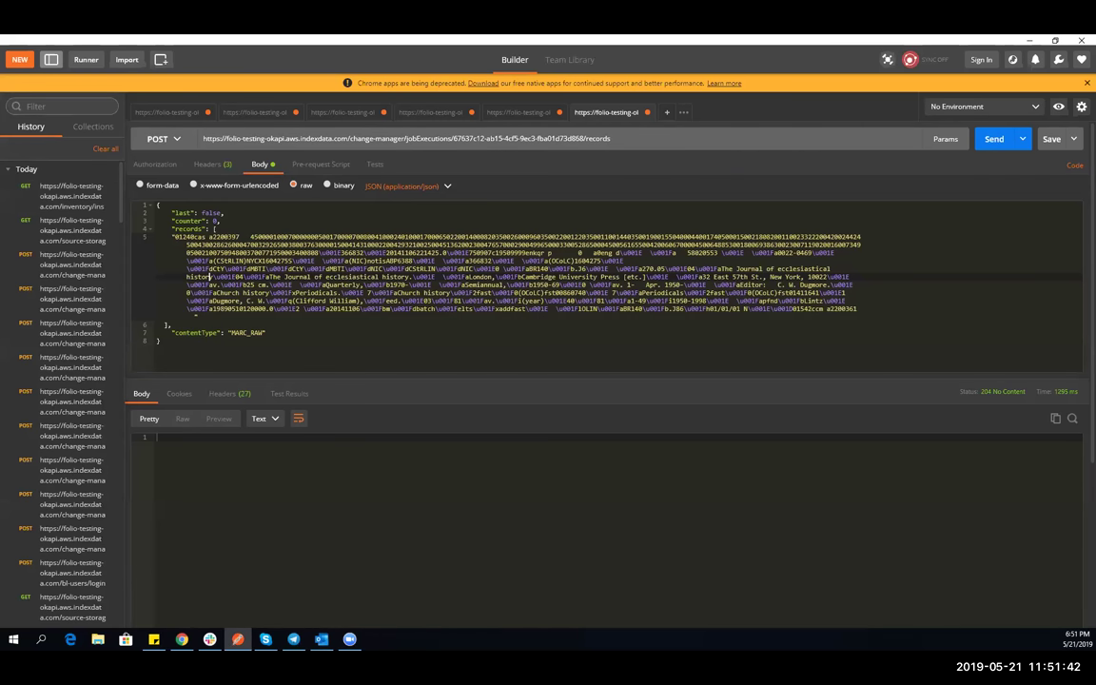
- Open Postman's POST change-manager/jobExecutions request by way of the GET inventory/instances tab
click(153, 638)
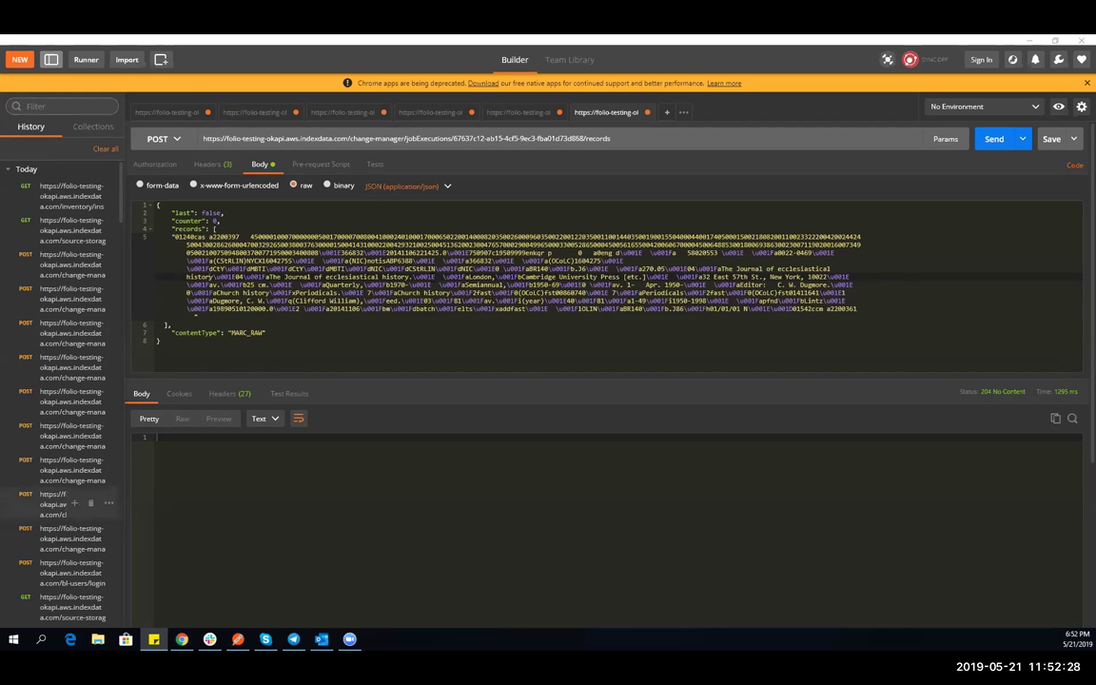
click(437, 112)
click(518, 112)
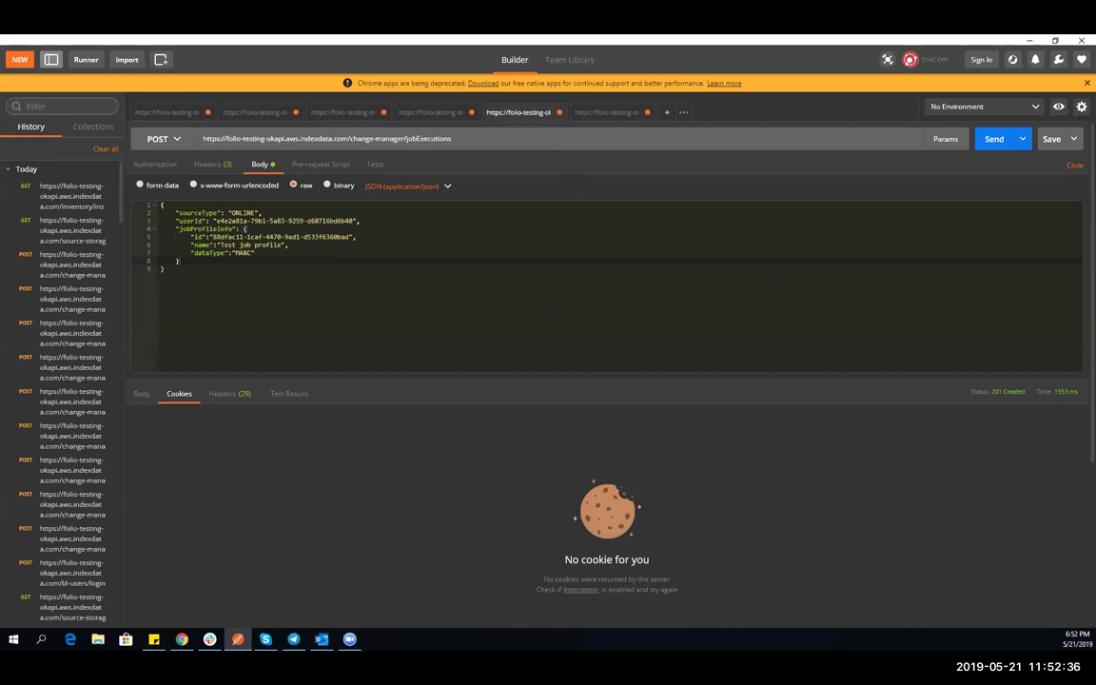
- Send the ONLINE MARC jobExecutions POST and select the returned parentJobExecutionId in the response
click(153, 639)
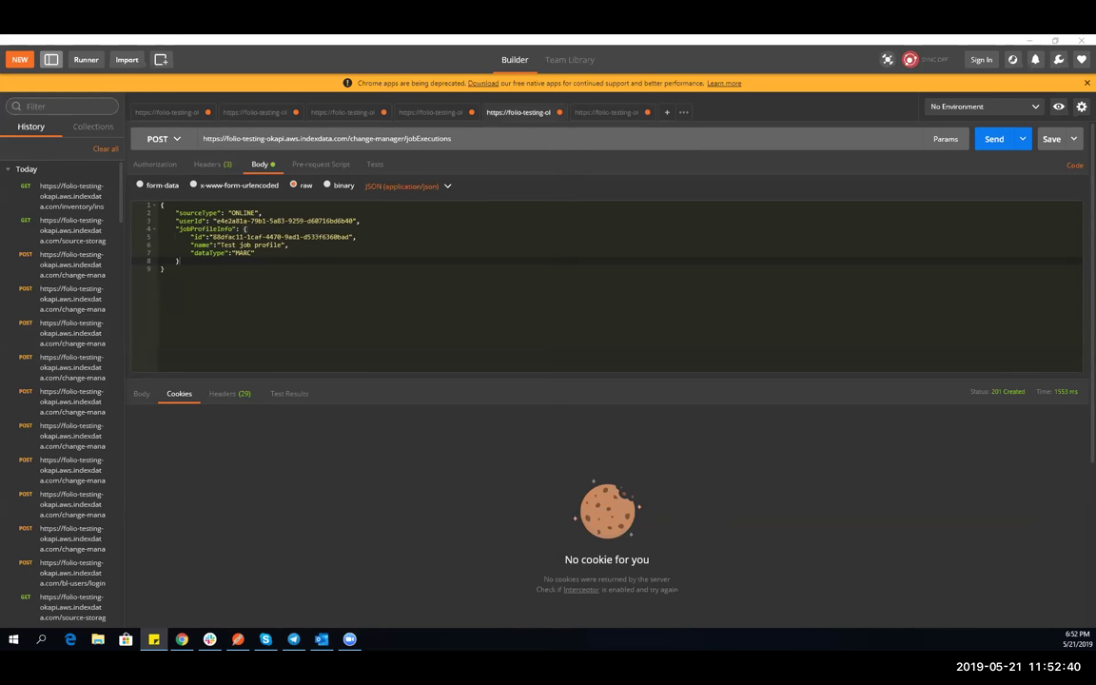
double_click(242, 253)
double_click(243, 213)
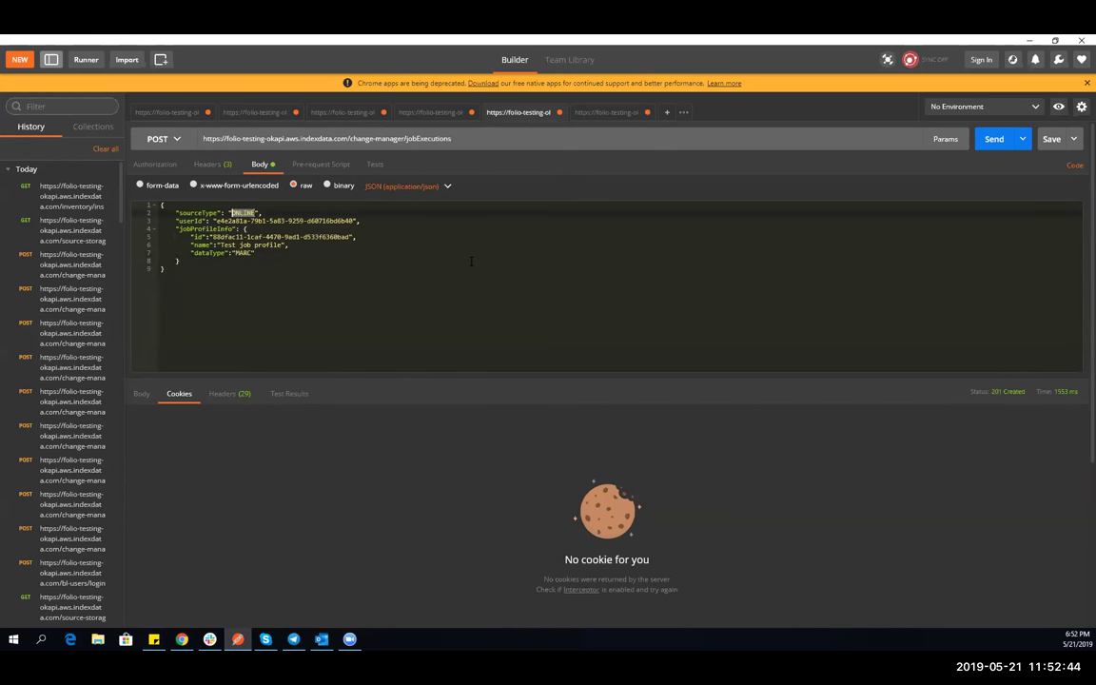
click(993, 139)
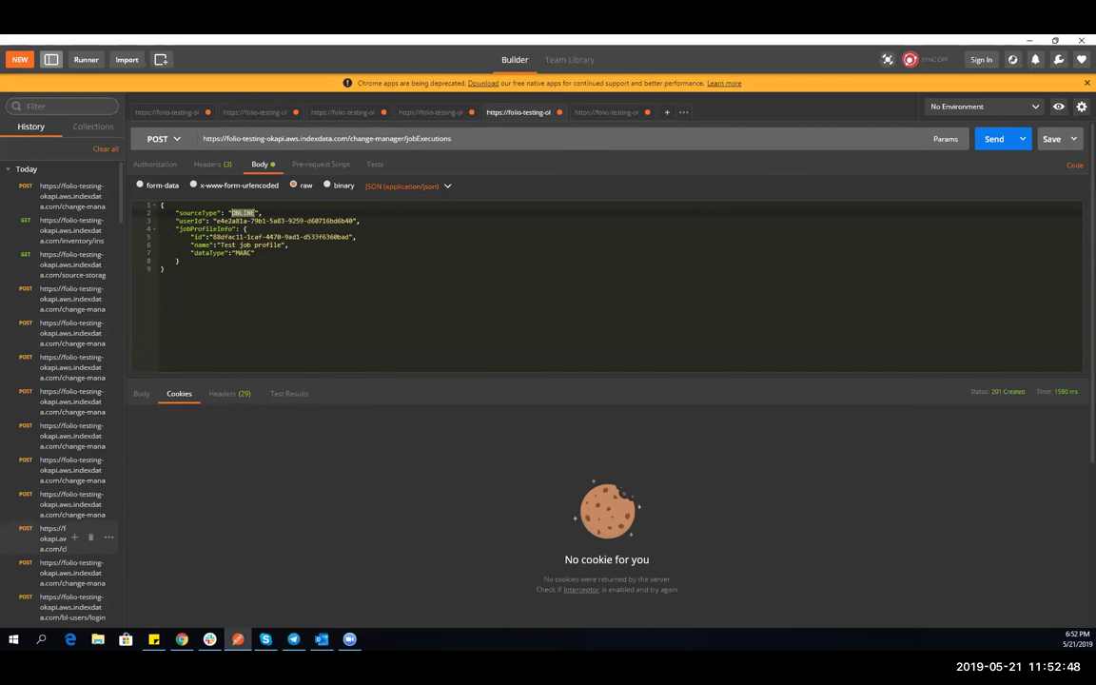
click(153, 640)
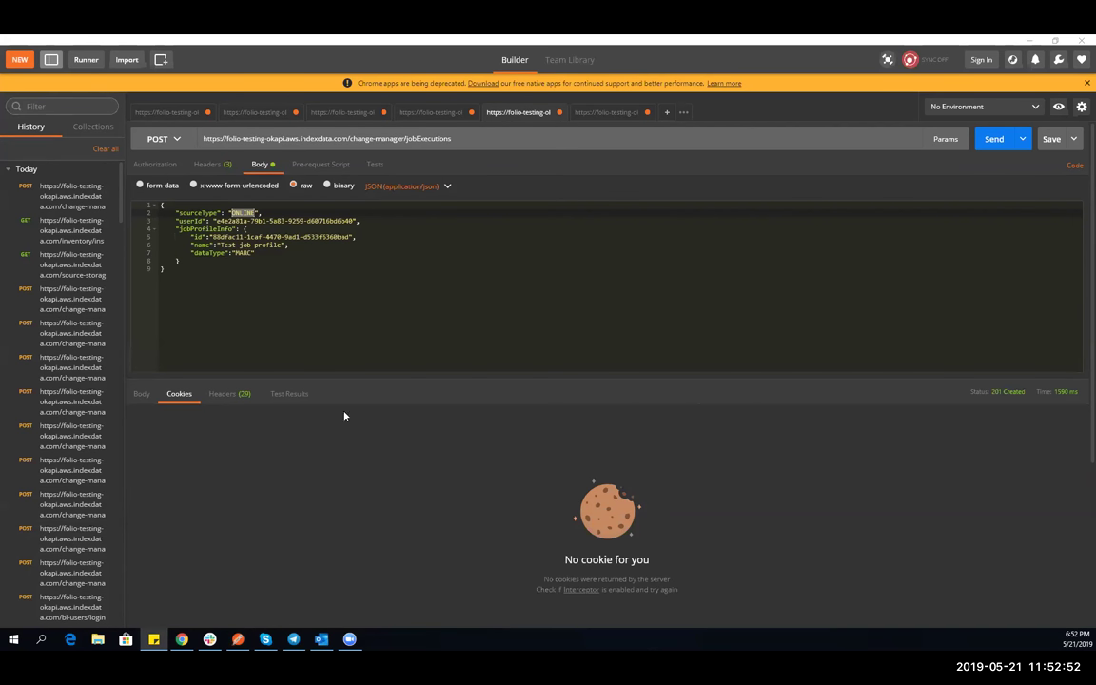
click(141, 393)
drag(269, 446, 406, 445)
key(ctrl+c)
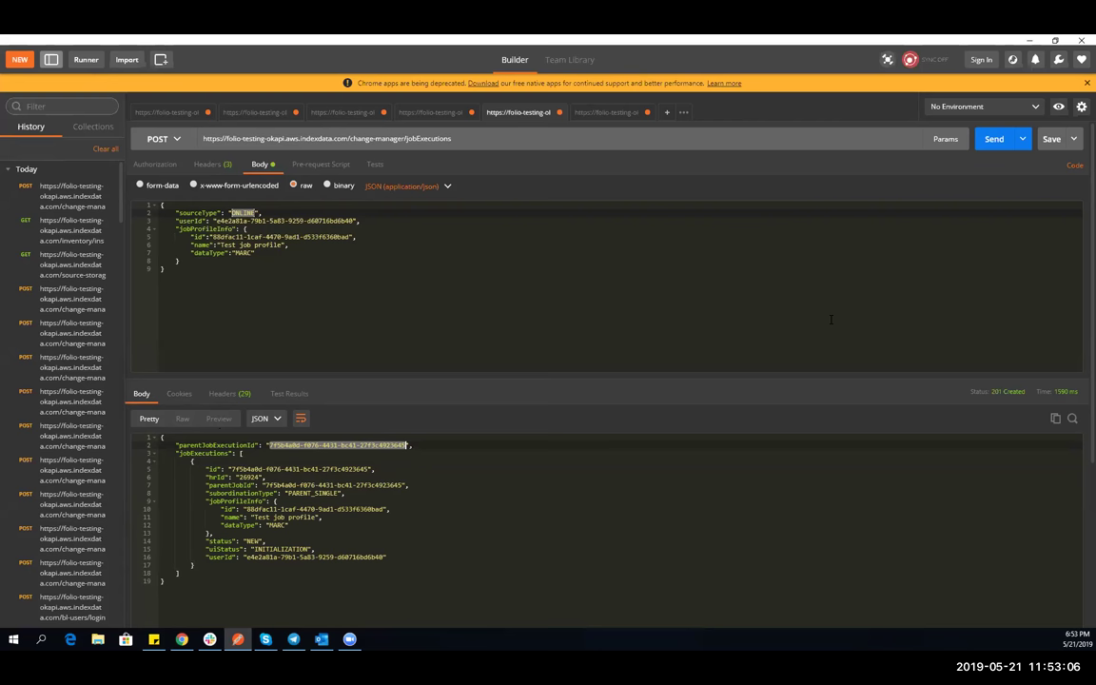
- Point the records POST URL at job execution 7f5b4a0d-f076-4431-bc41-27f3c4923645 and send the MARC record
click(589, 113)
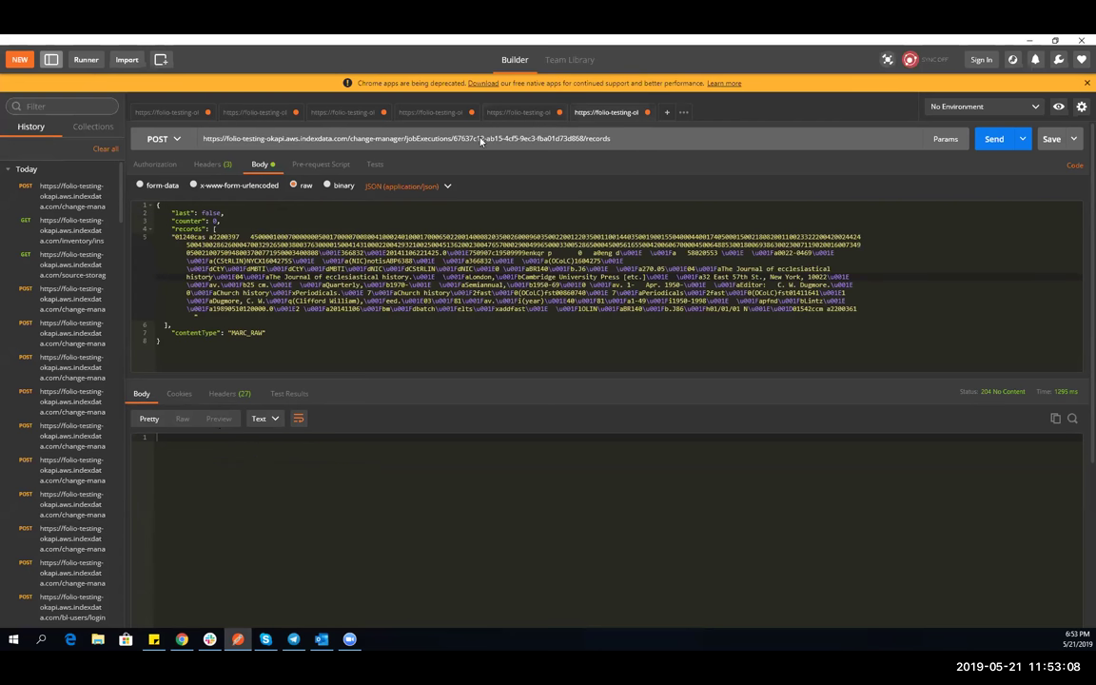
drag(452, 139, 584, 139)
key(ctrl+v)
click(203, 229)
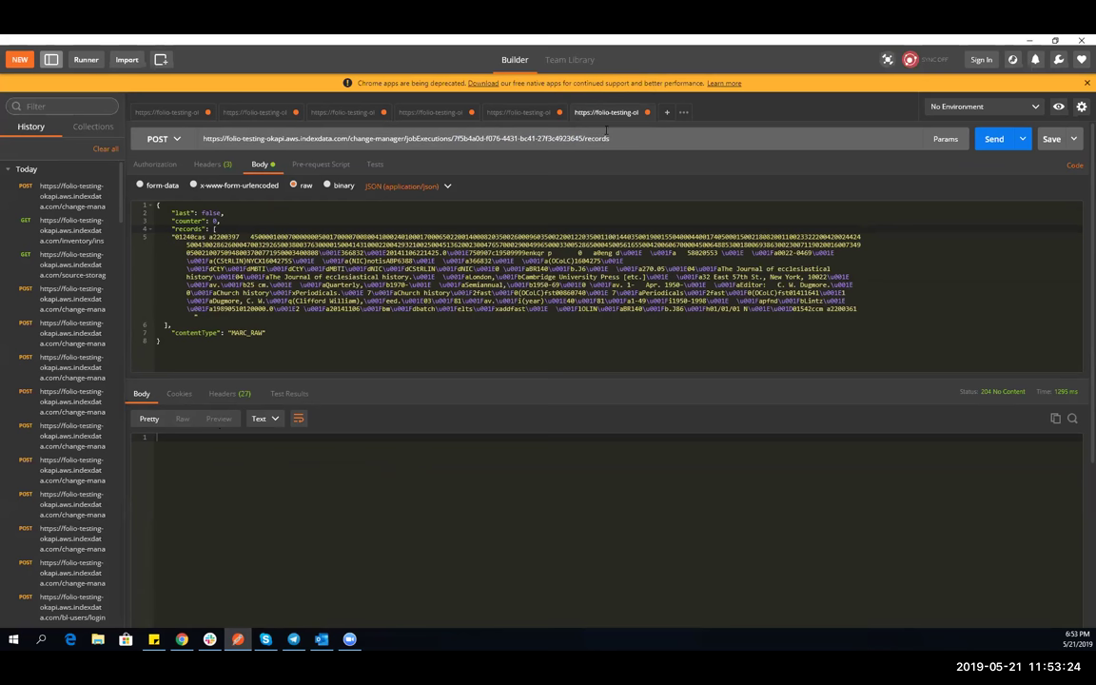
click(222, 221)
click(994, 139)
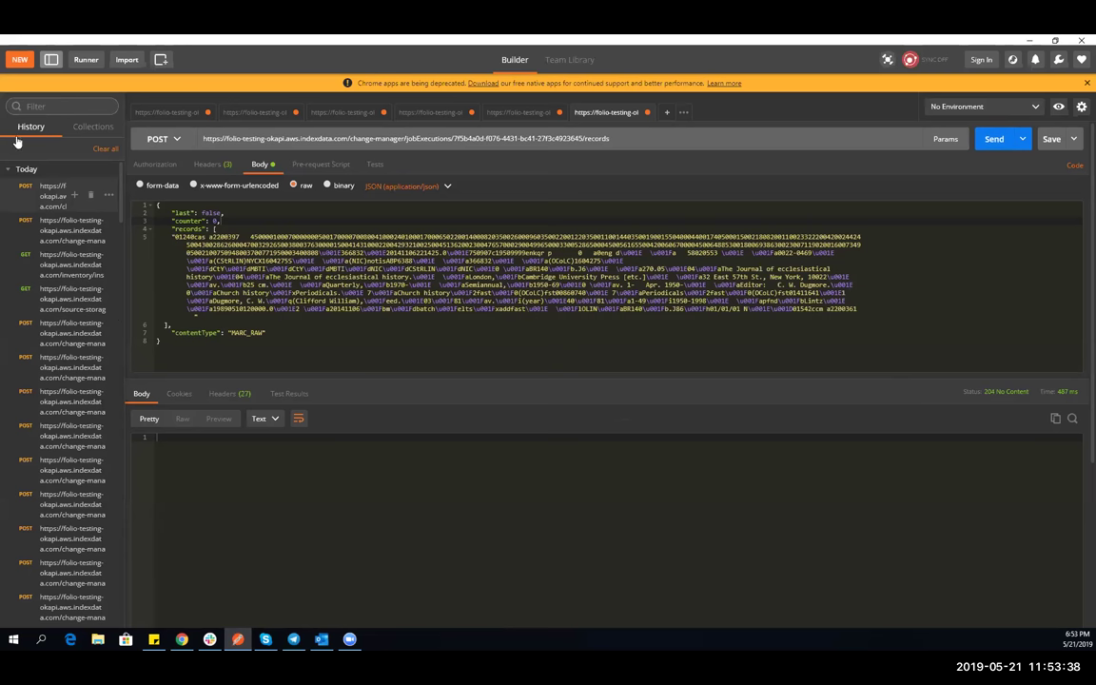
double_click(210, 212)
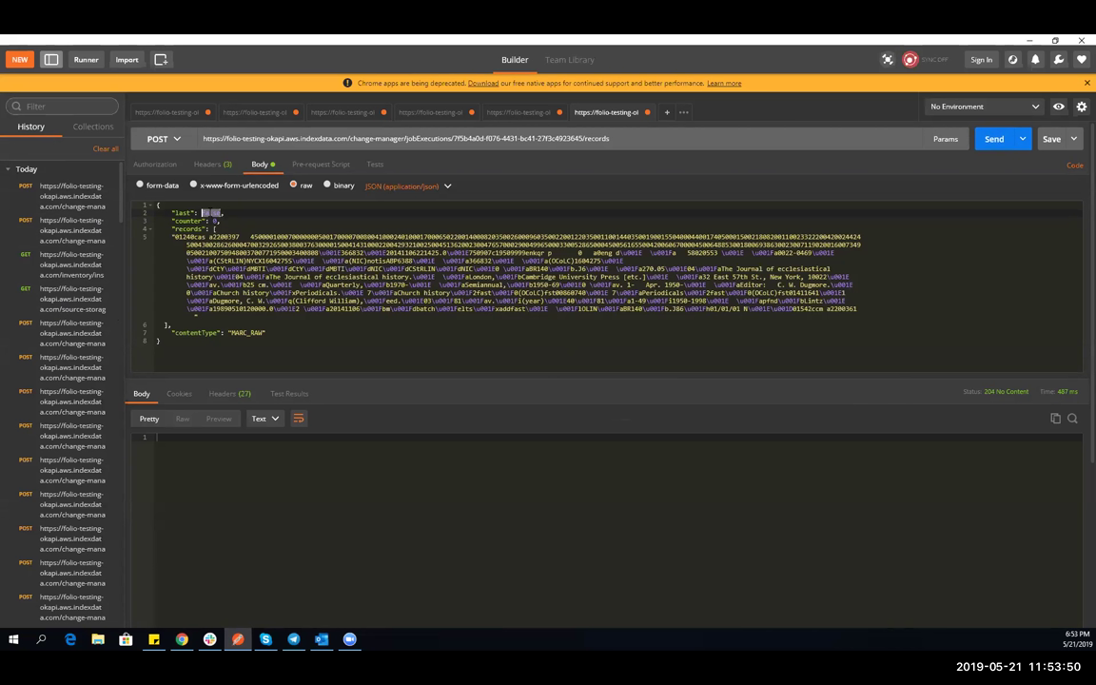
- Change the chunk's "last" value from false to true in the Postman request body
click(201, 213)
double_click(208, 213)
text(true)
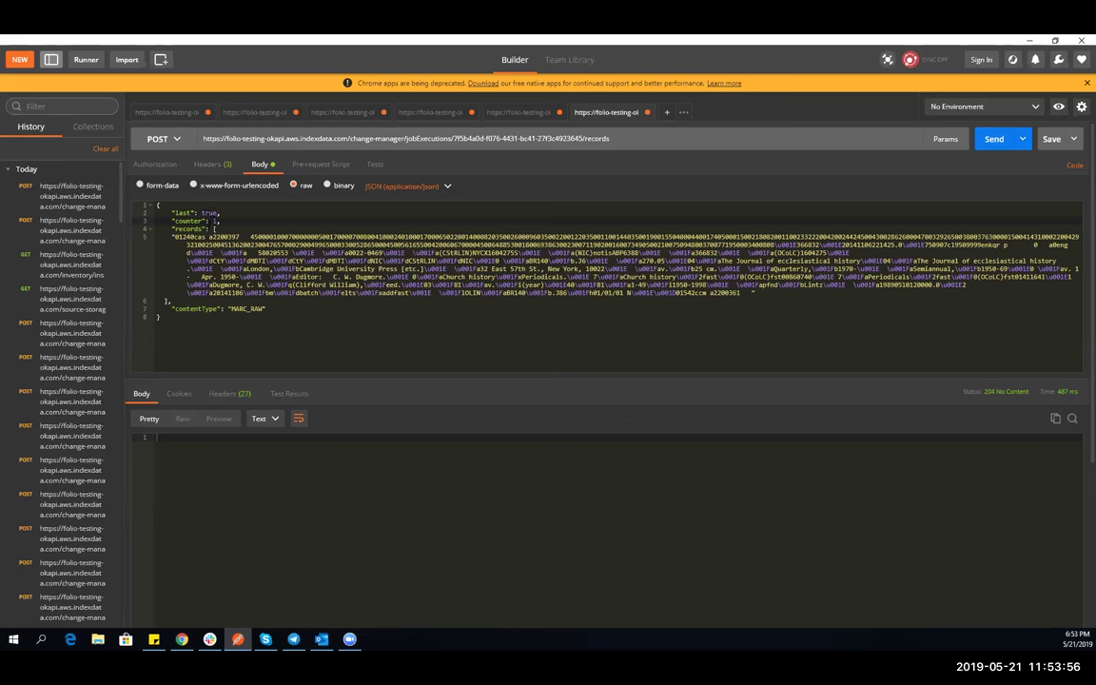
- Empty the records list to [], send the closing chunk, and return to FOLIO's Data import logs
drag(172, 237, 759, 293)
key(Delete)
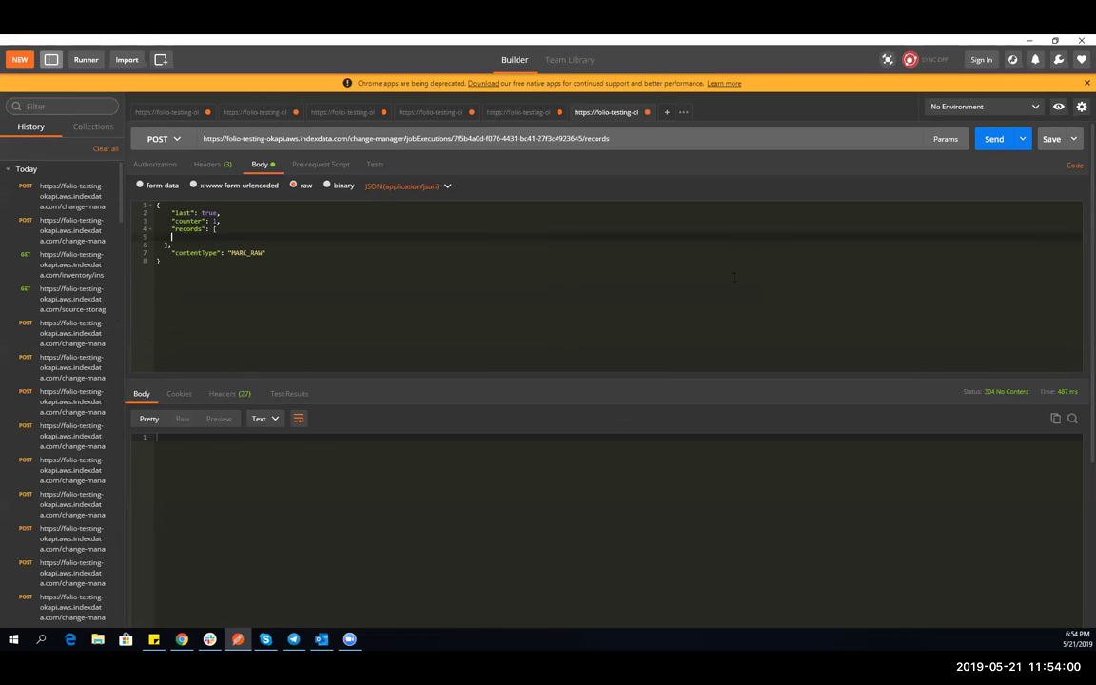
key(Delete)
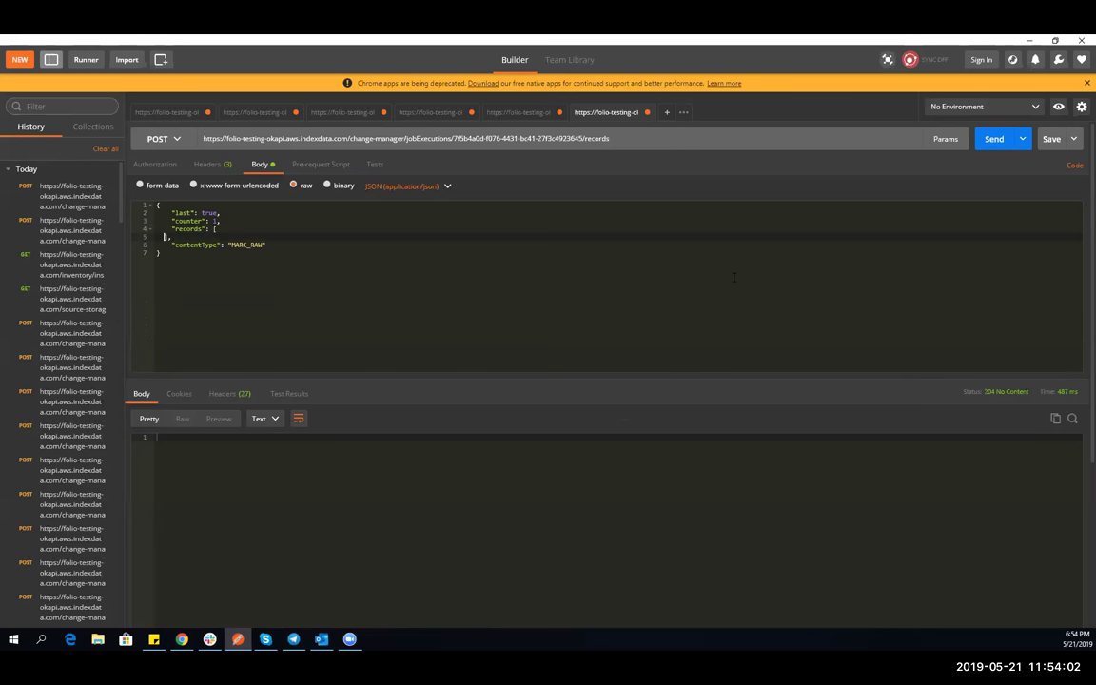
key(BackSpace)
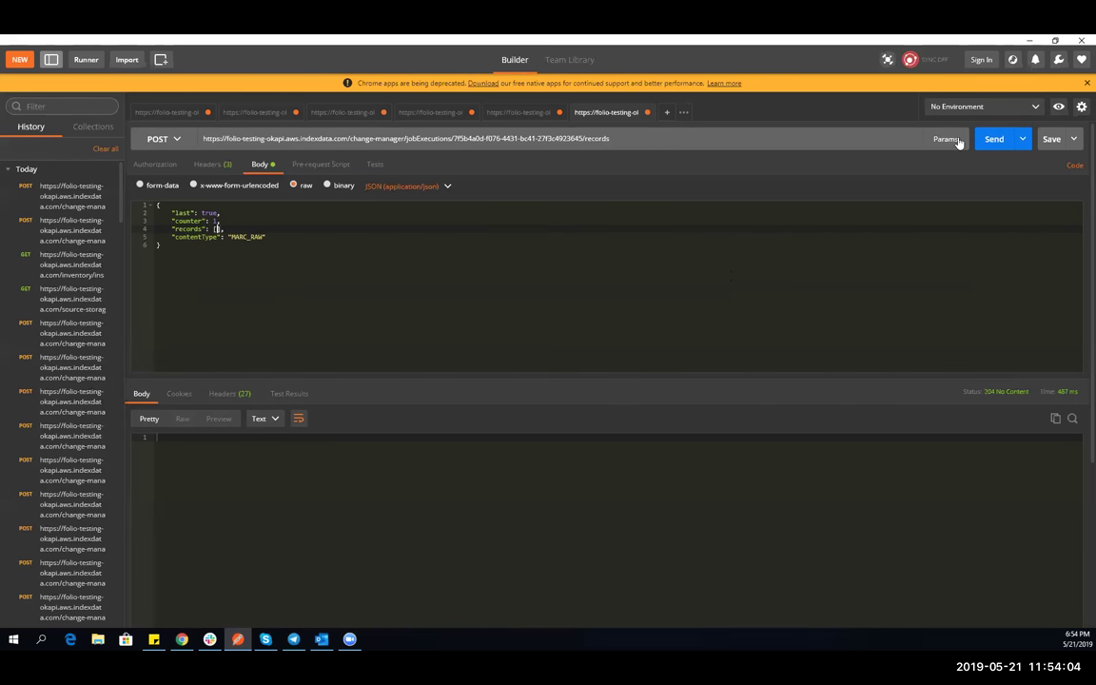
click(989, 142)
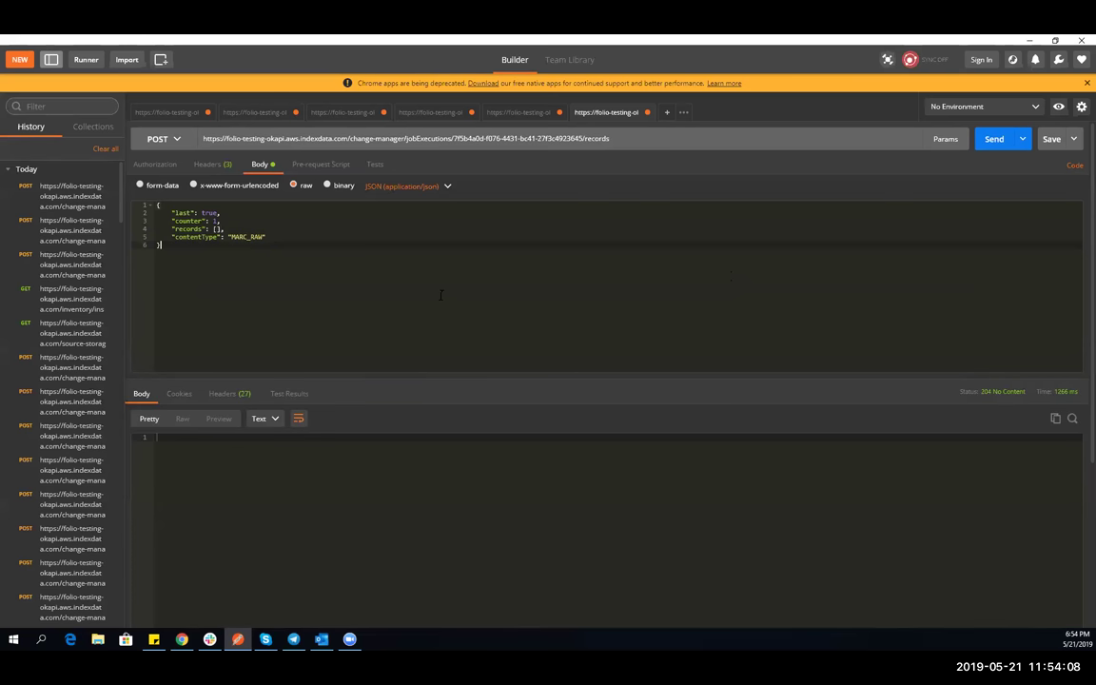
click(182, 641)
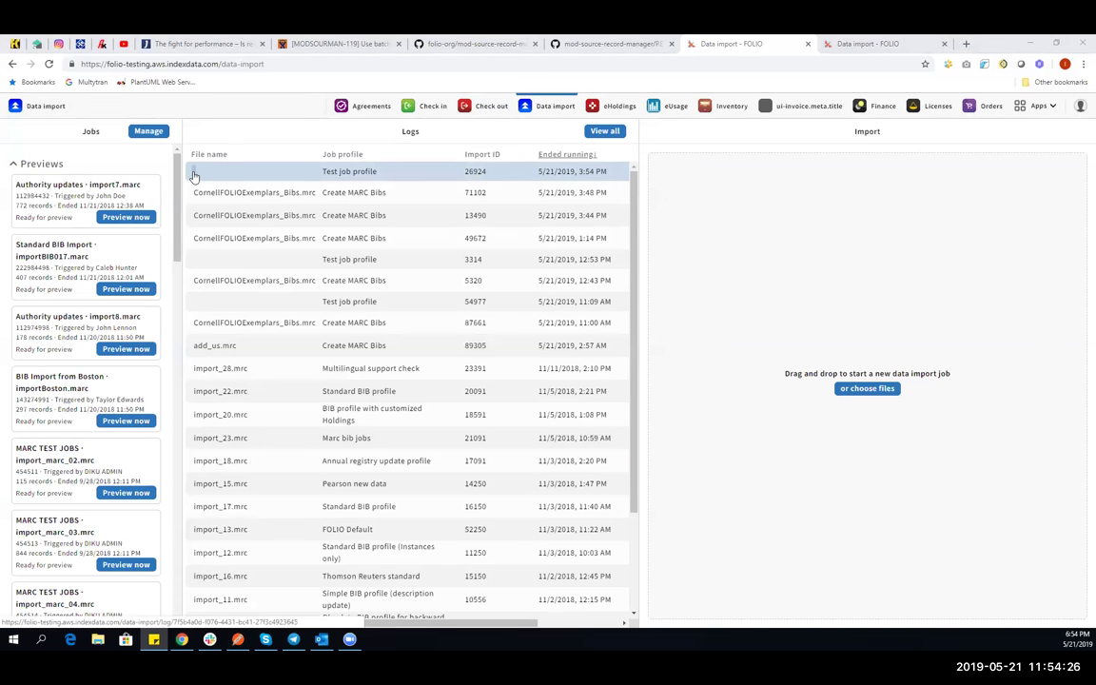
- Open the log of the top Test job profile import, 26924
click(194, 174)
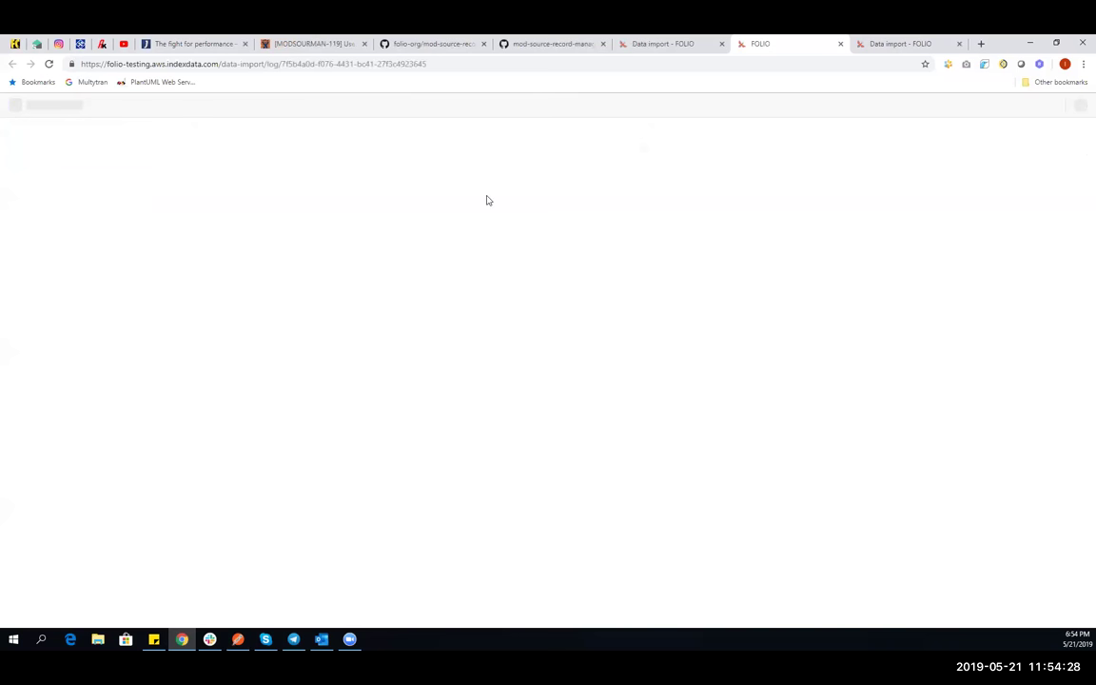
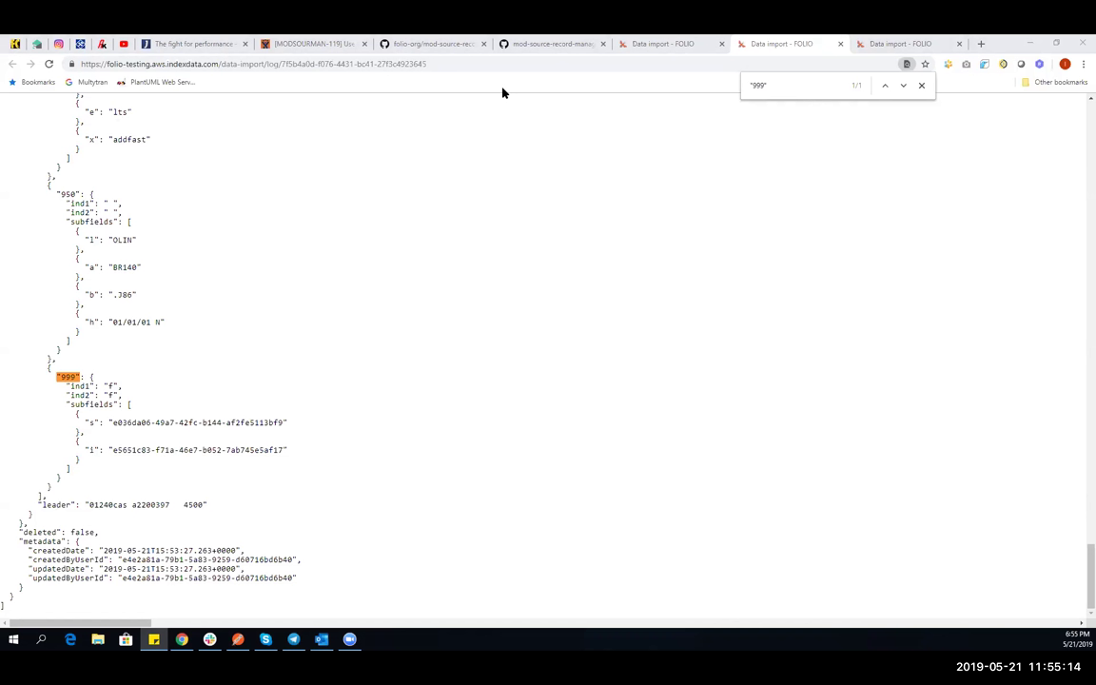
- Switch from the FOLIO data import log to the mod-source-record-manager README on GitHub
key(ctrl+Page_Up)
key(ctrl+Page_Up)
key(ctrl+Page_Up)
key(alt+Tab)
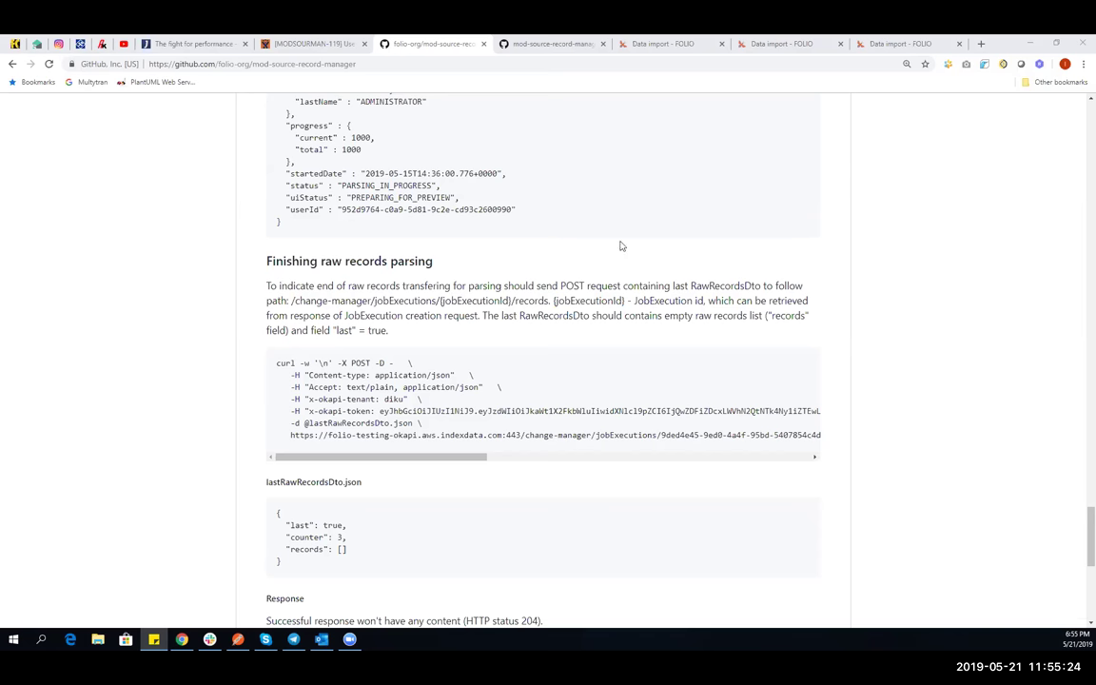
- Scroll the README past 'Finishing raw records parsing' and the lastRawRecordsDto.json example
scroll(393, 247, down, 3)
scroll(393, 247, down, 3)
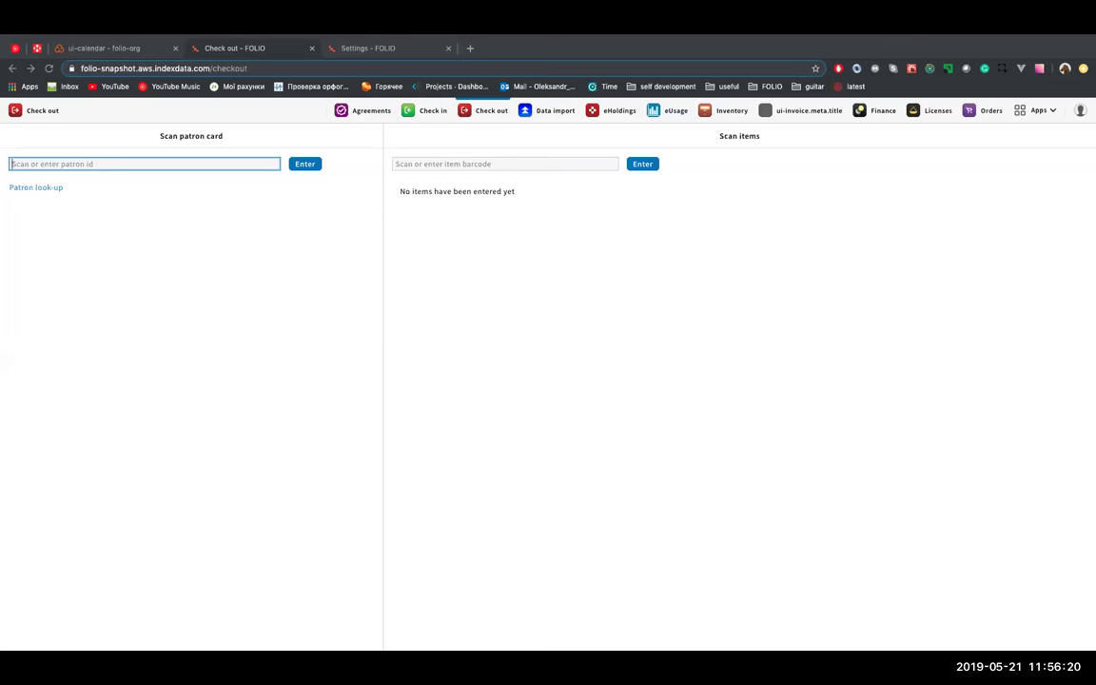
click(380, 48)
click(487, 165)
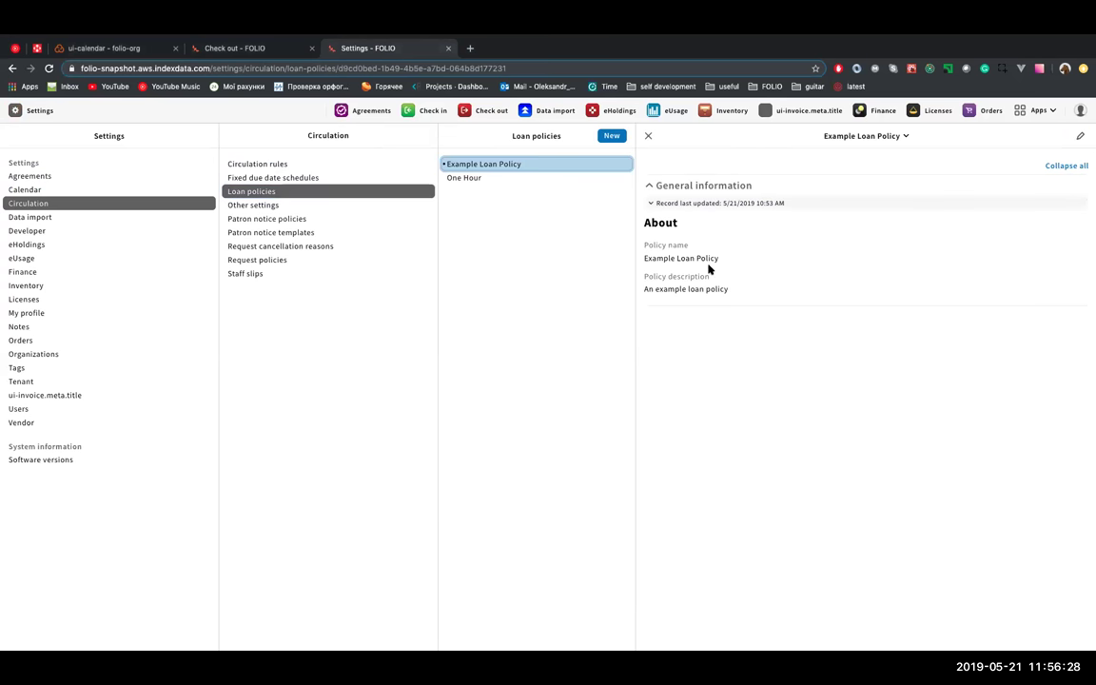
click(252, 55)
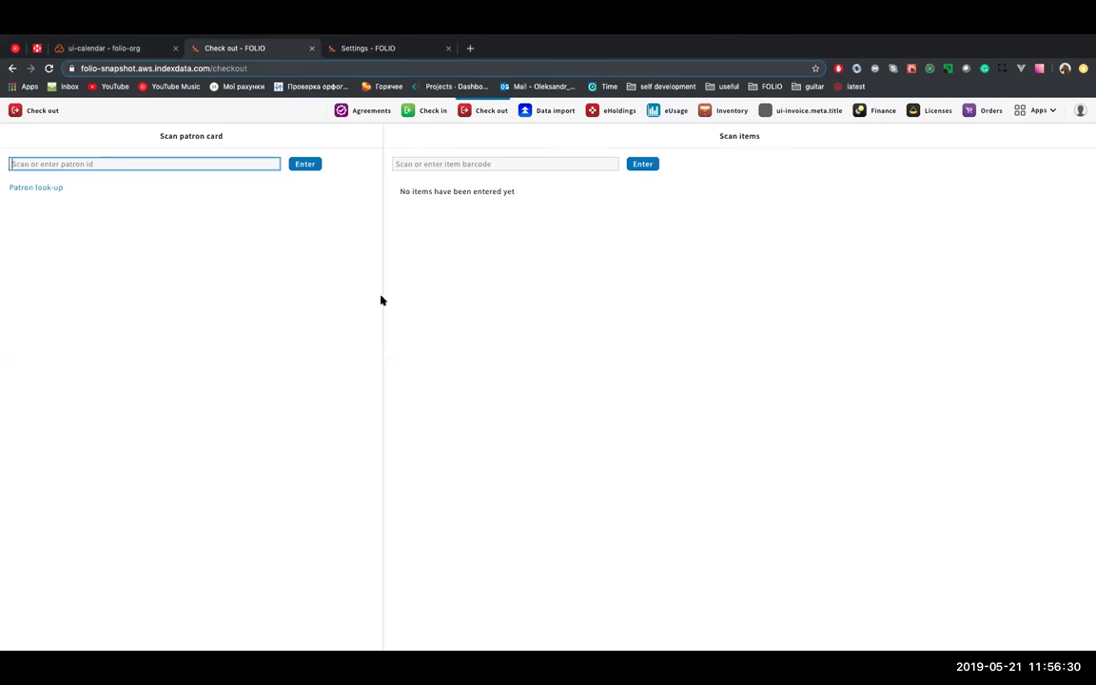
click(77, 162)
click(88, 227)
click(302, 163)
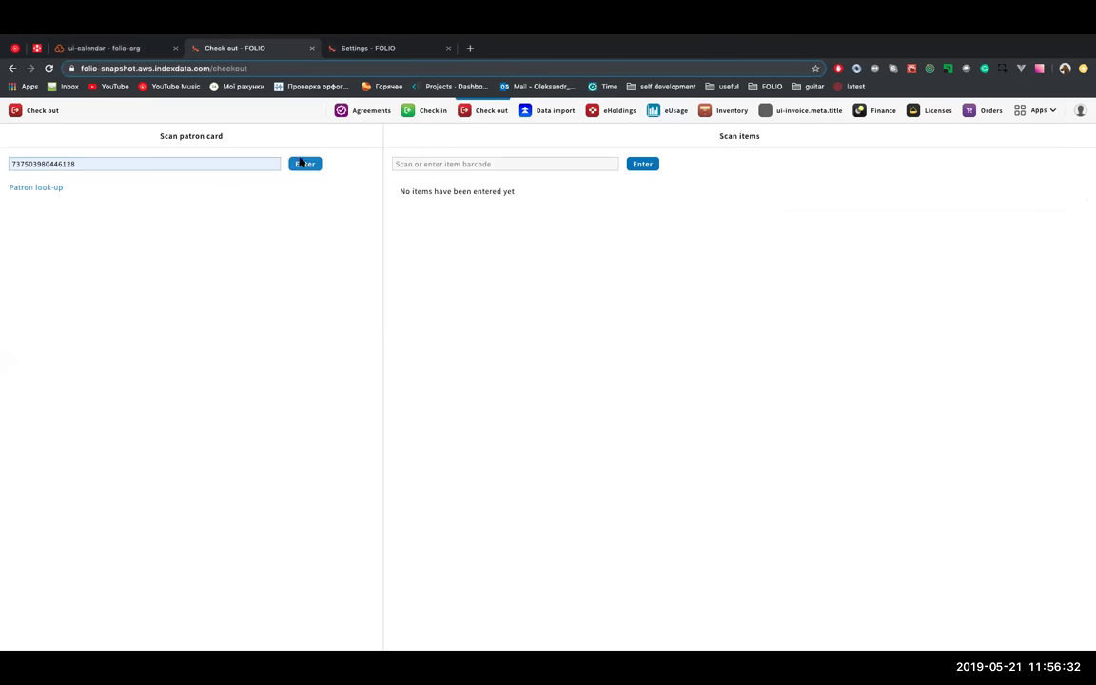
click(550, 163)
click(494, 206)
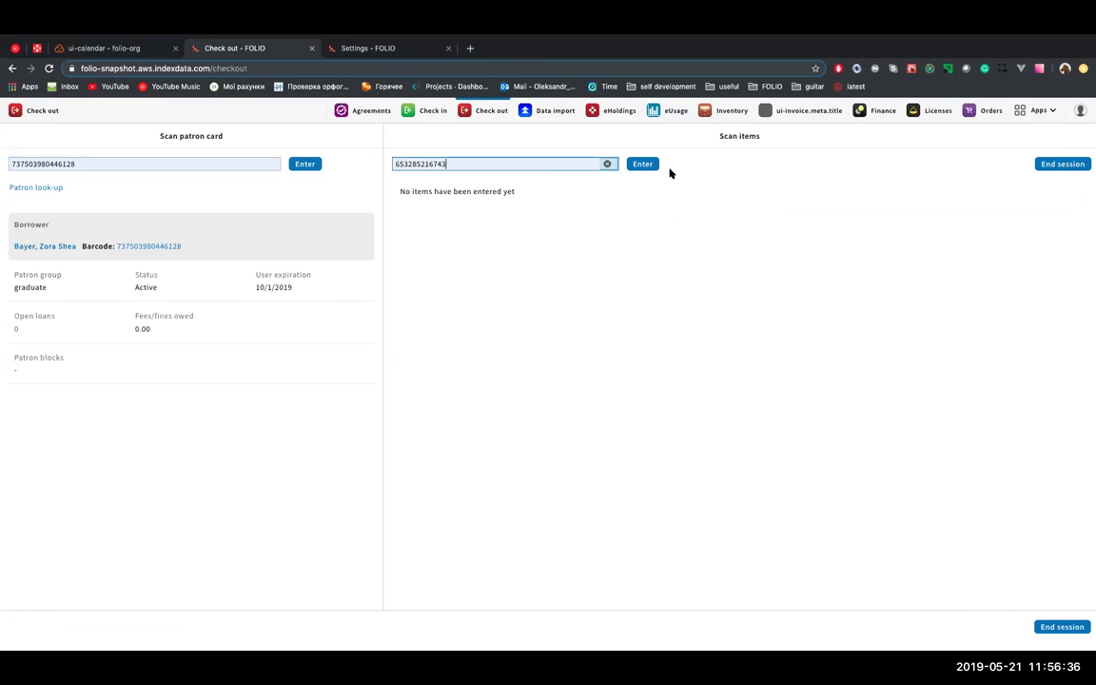
click(642, 164)
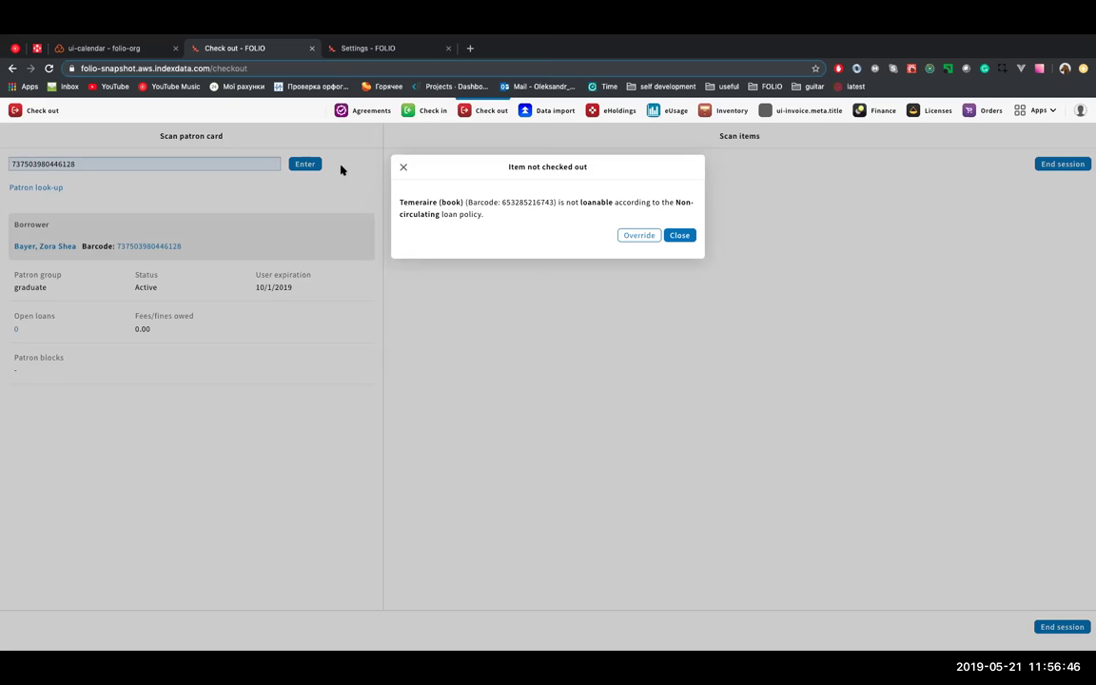
- Override the non-loanable policy for Temeraire, due 5/22/2019, with comment 'test'
click(639, 235)
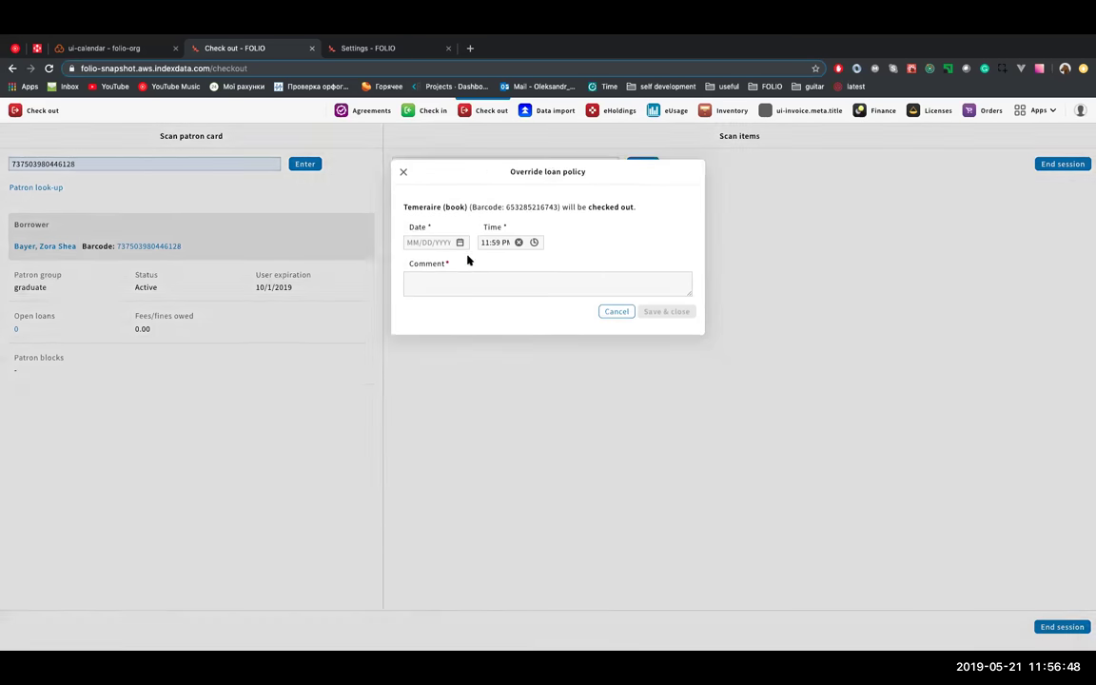
click(429, 240)
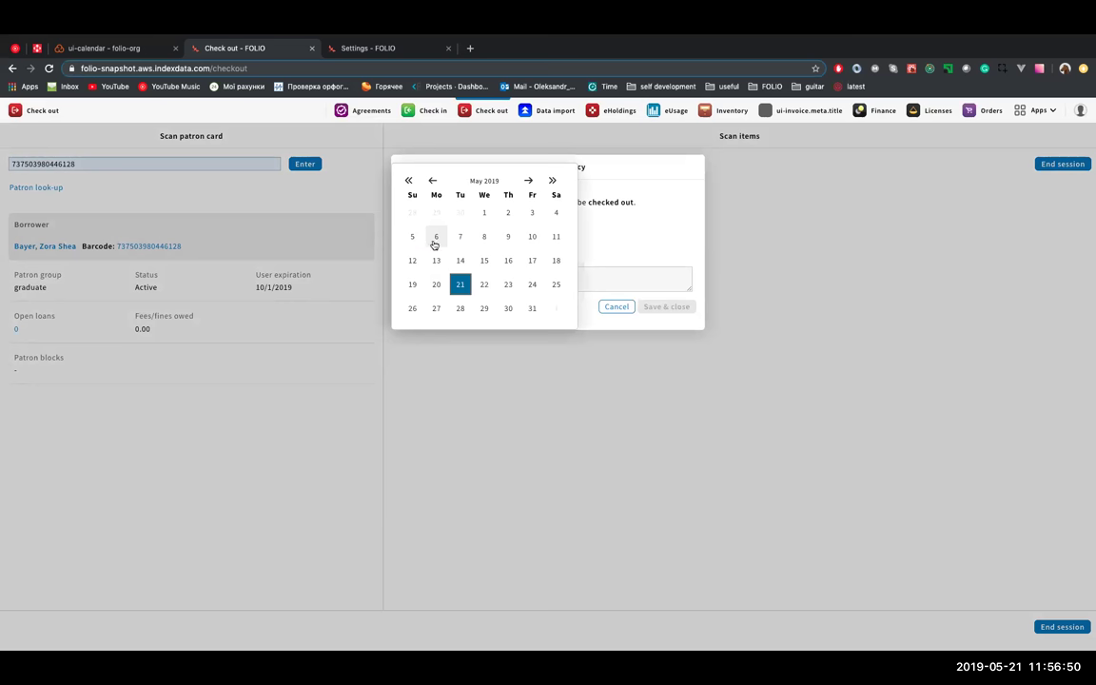
click(484, 283)
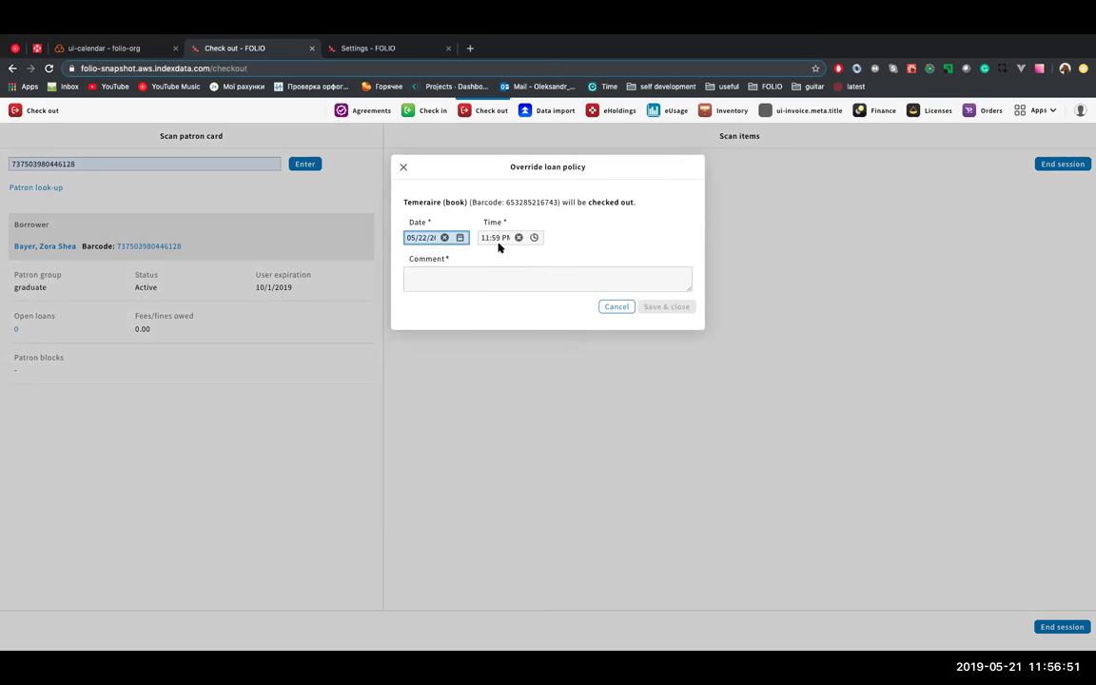
click(438, 275)
text(test)
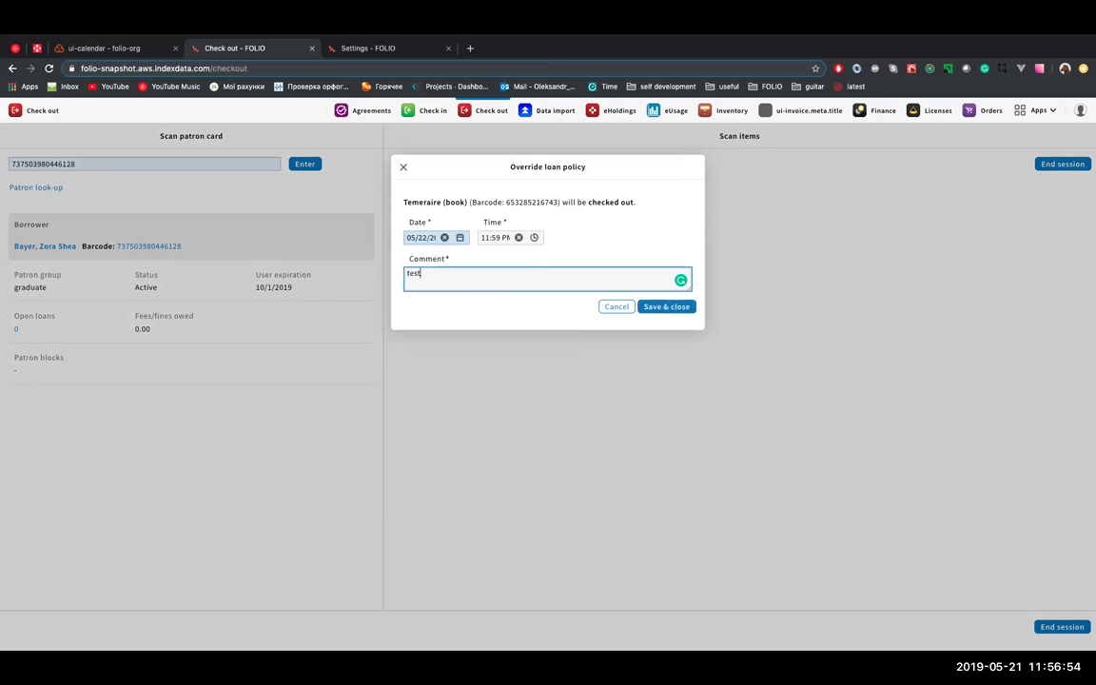
click(665, 307)
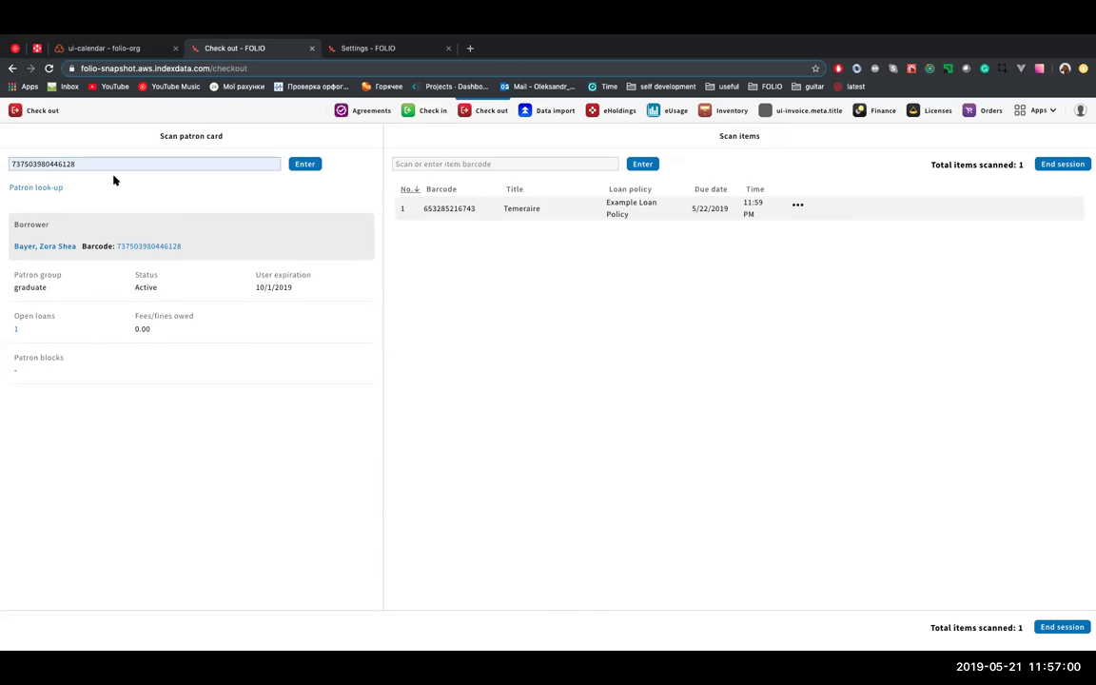
click(797, 208)
- Open Temeraire's loan details to confirm the override and 'test' comment, then go to the ui-calendar tab
click(733, 184)
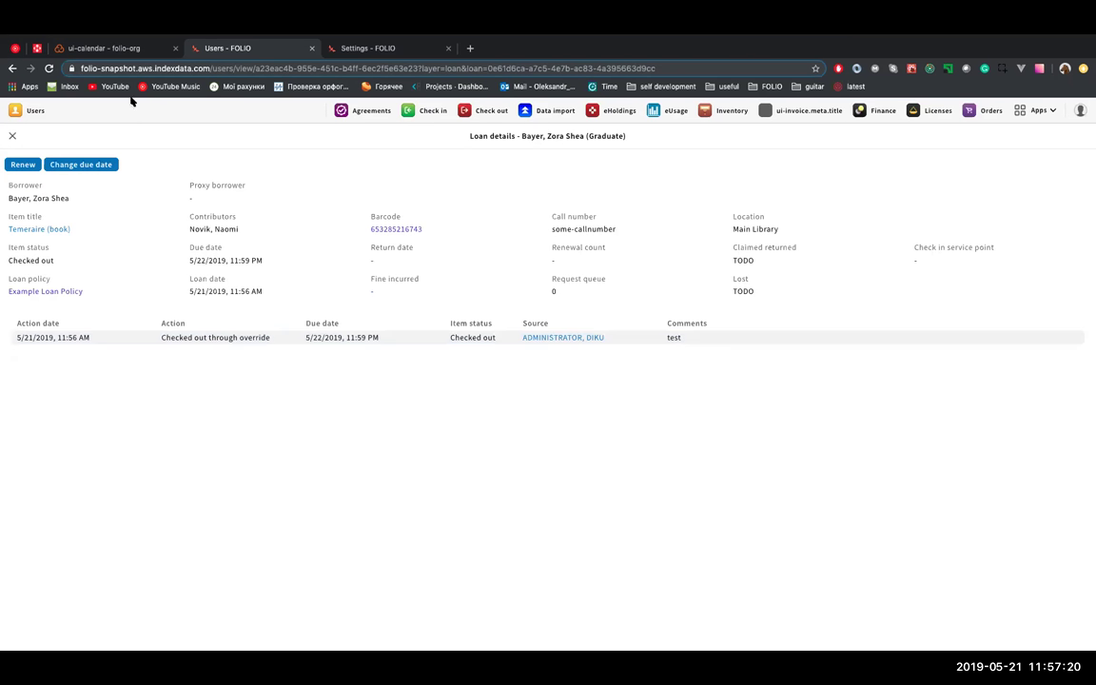
click(122, 43)
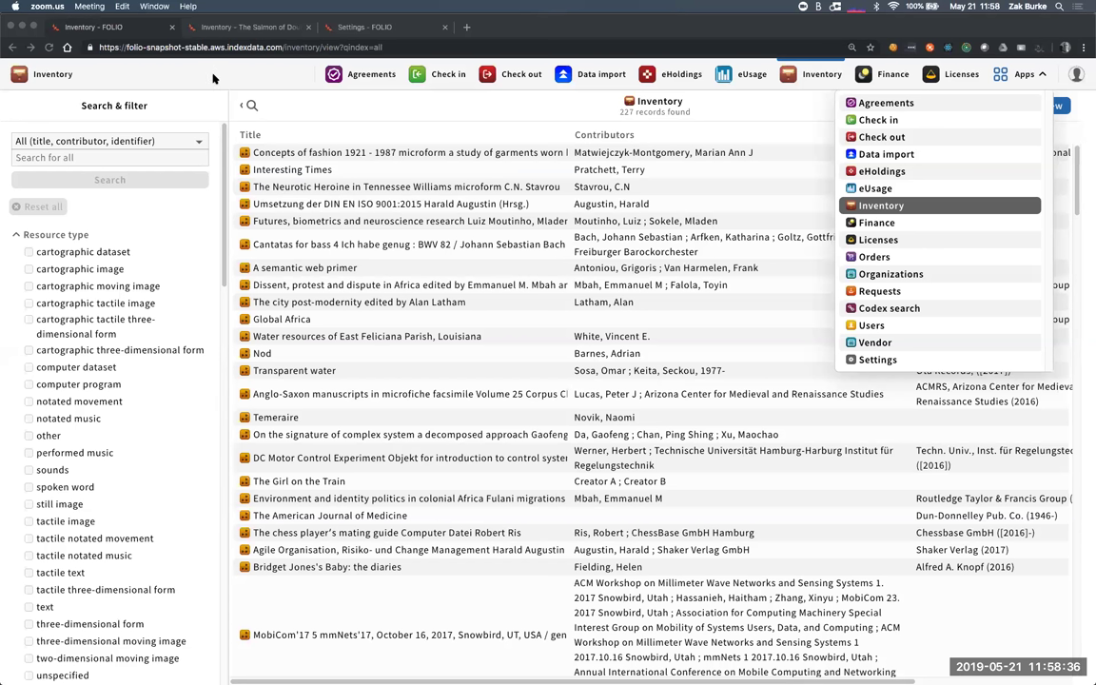
- Search Inventory by the Barcode field for b612
click(291, 107)
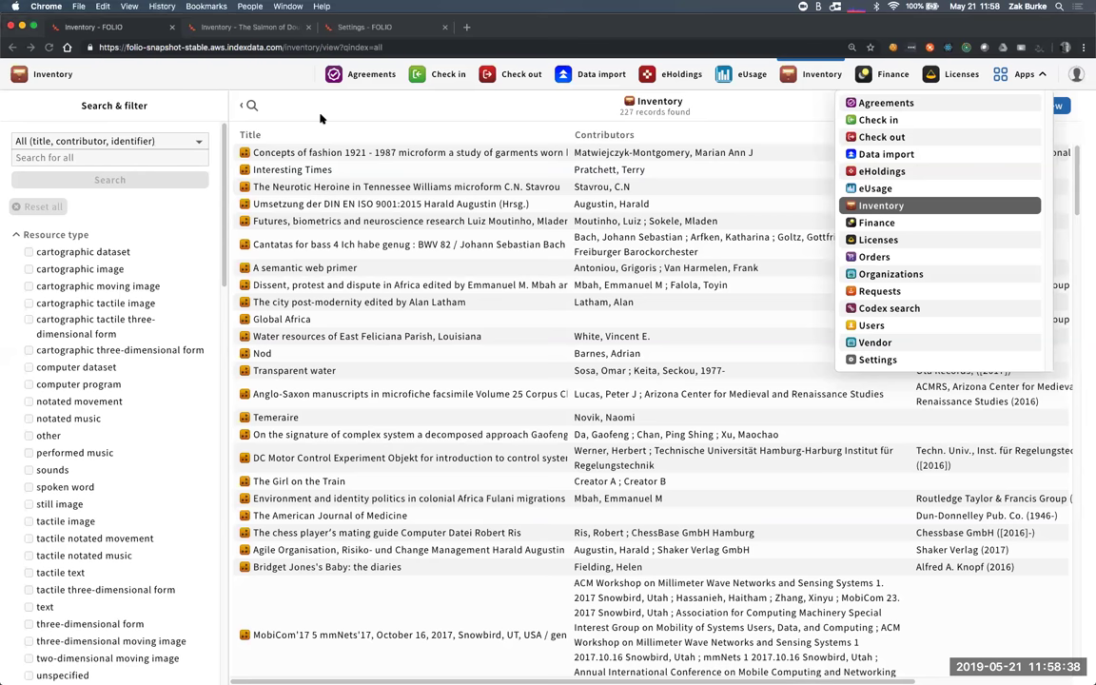
click(158, 159)
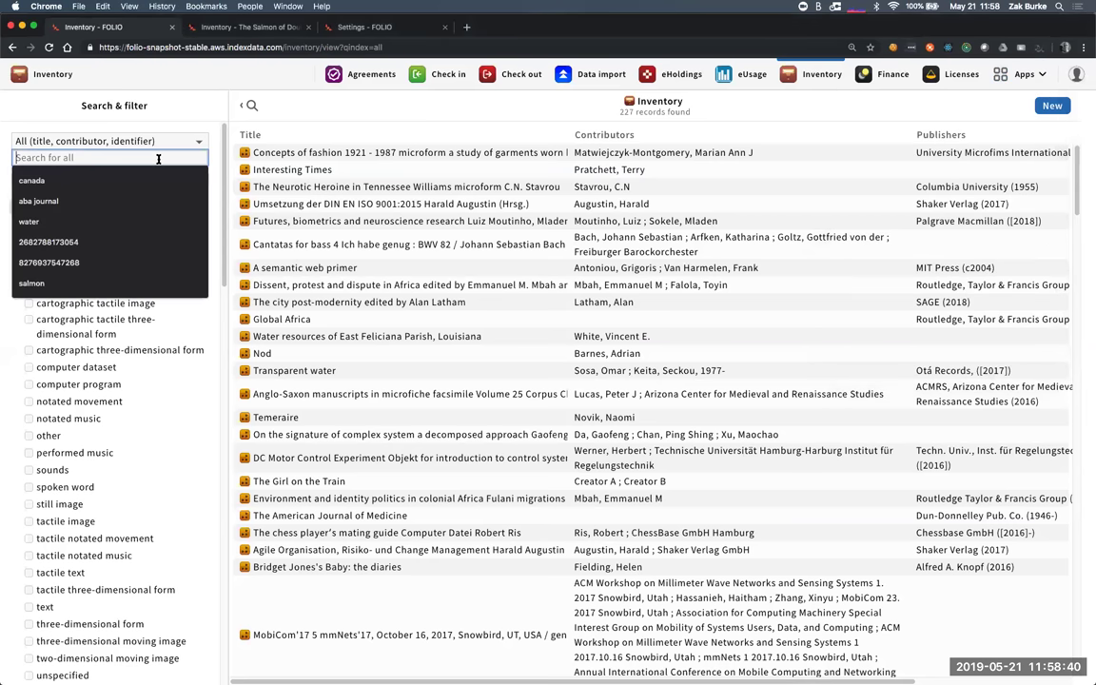
text(b612)
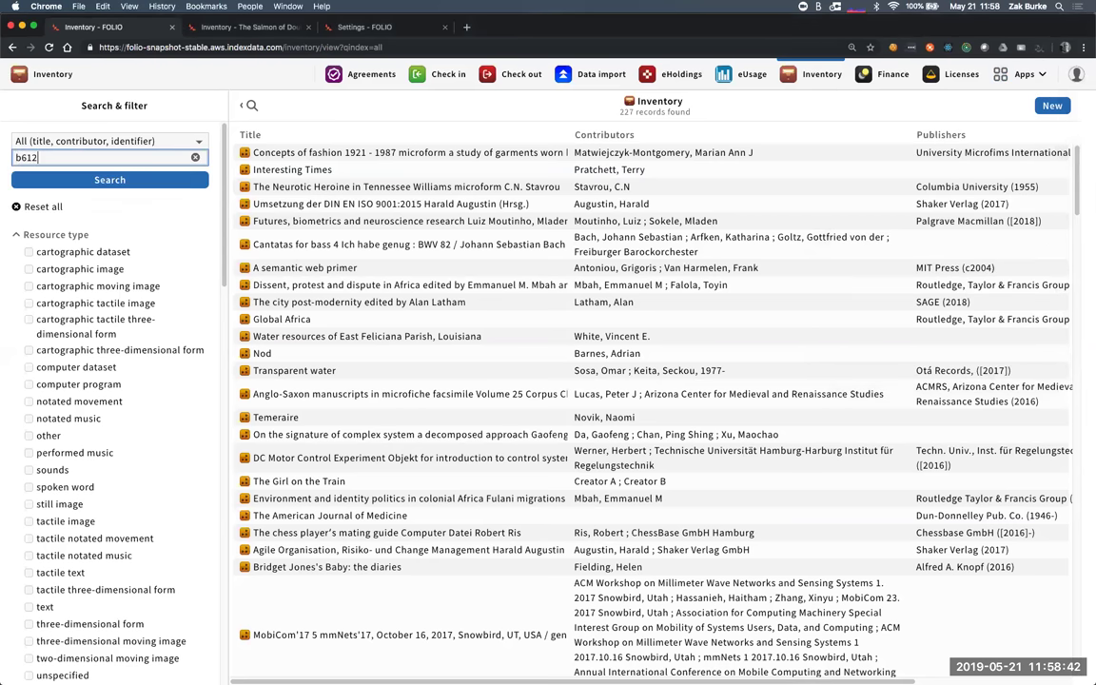
click(145, 179)
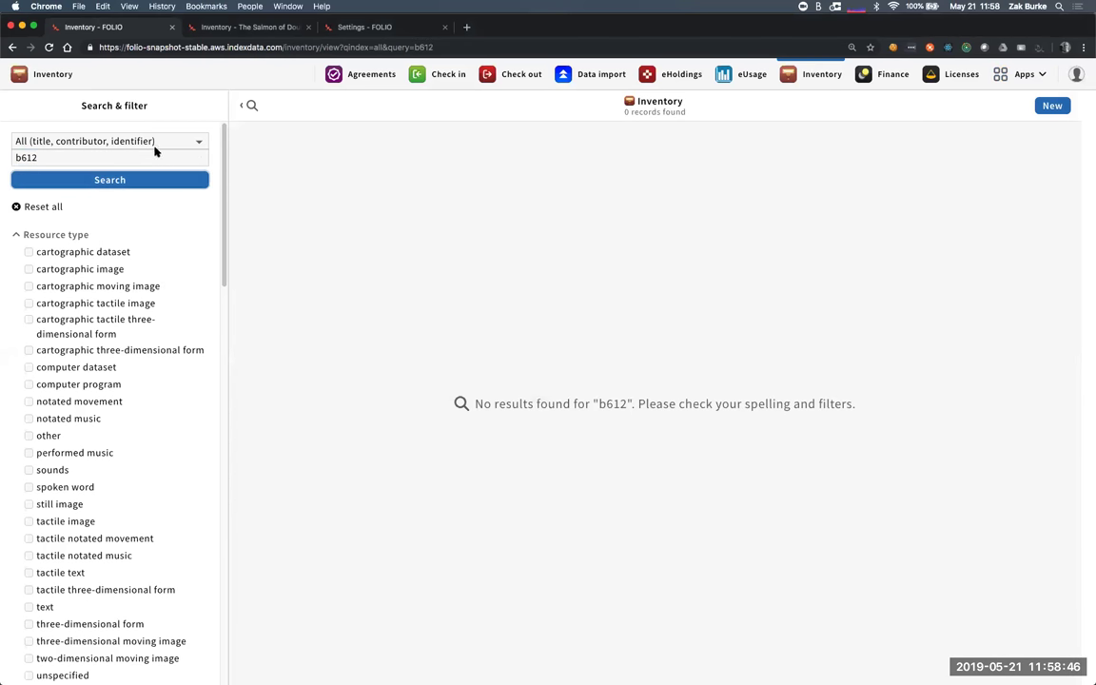
click(165, 143)
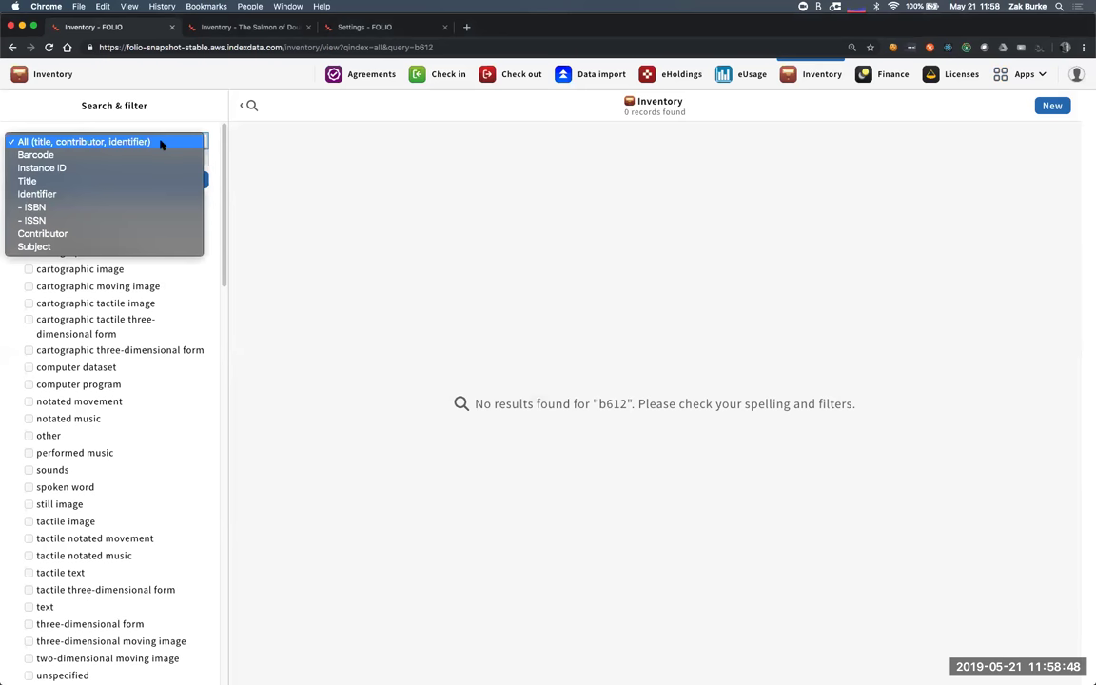
click(152, 155)
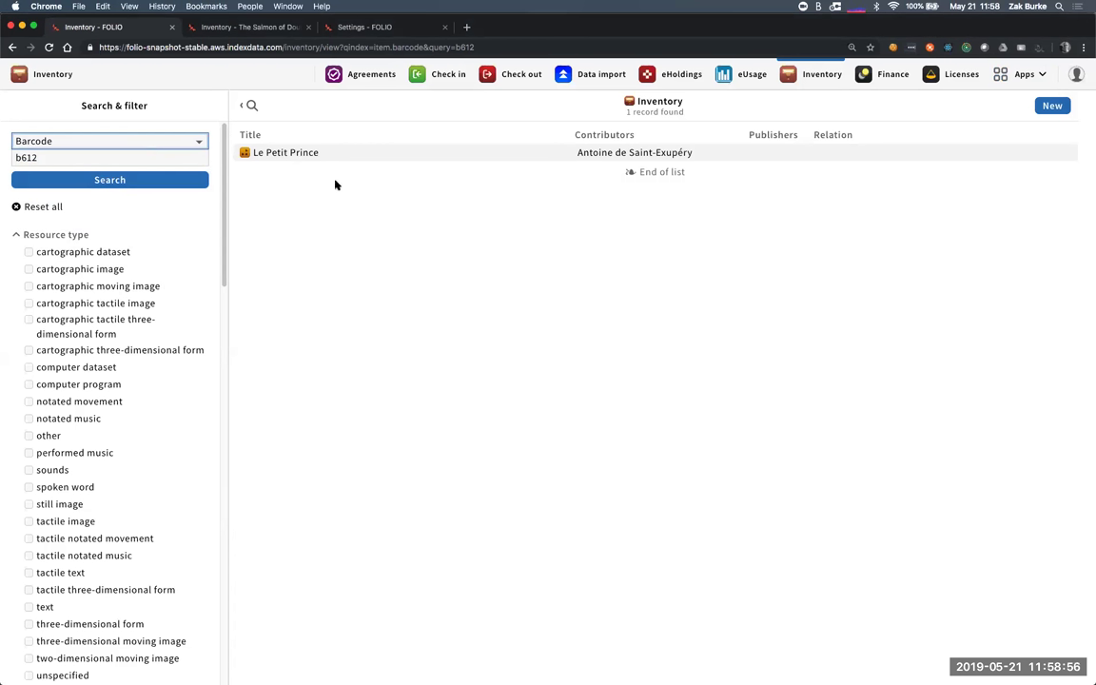
click(149, 158)
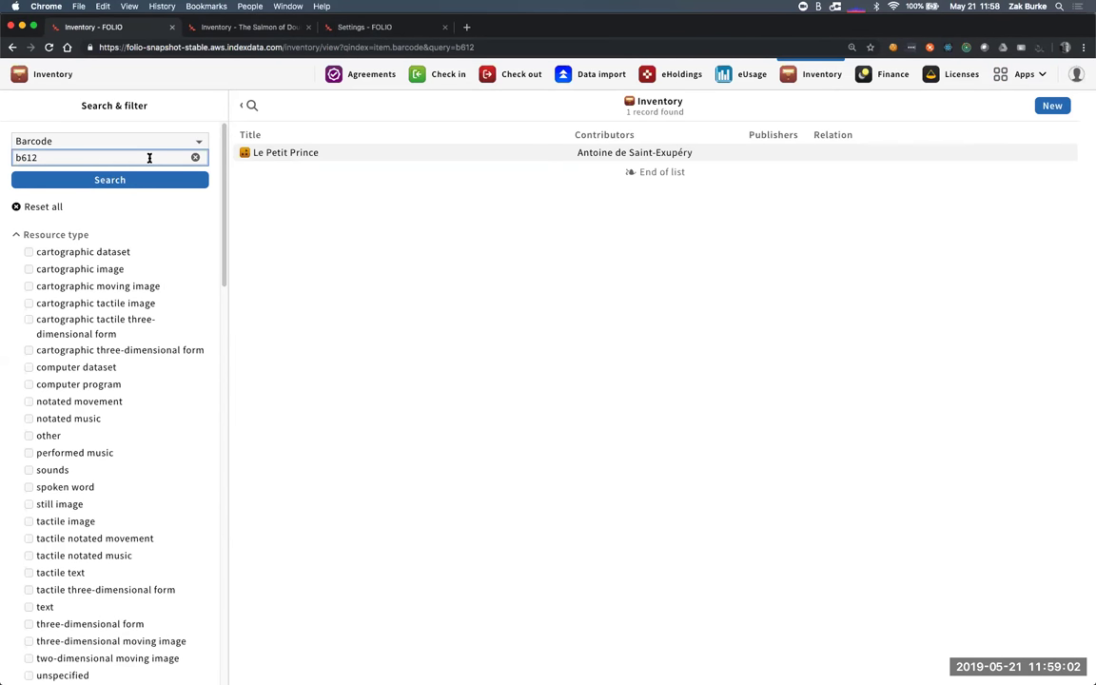
key(BackSpace)
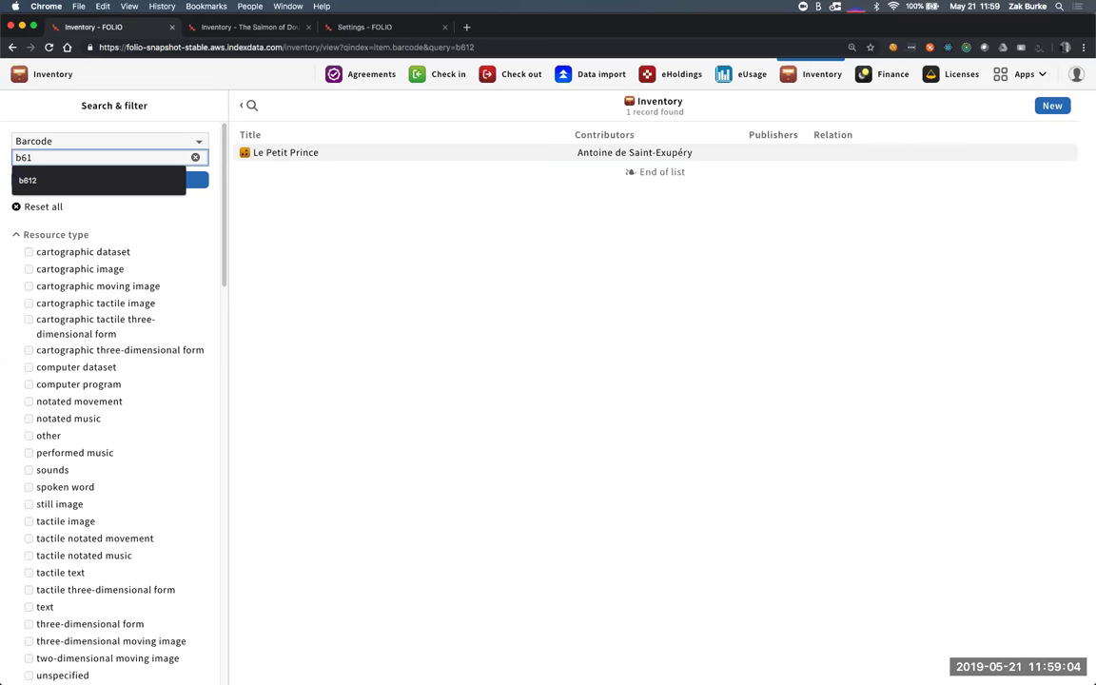
click(186, 192)
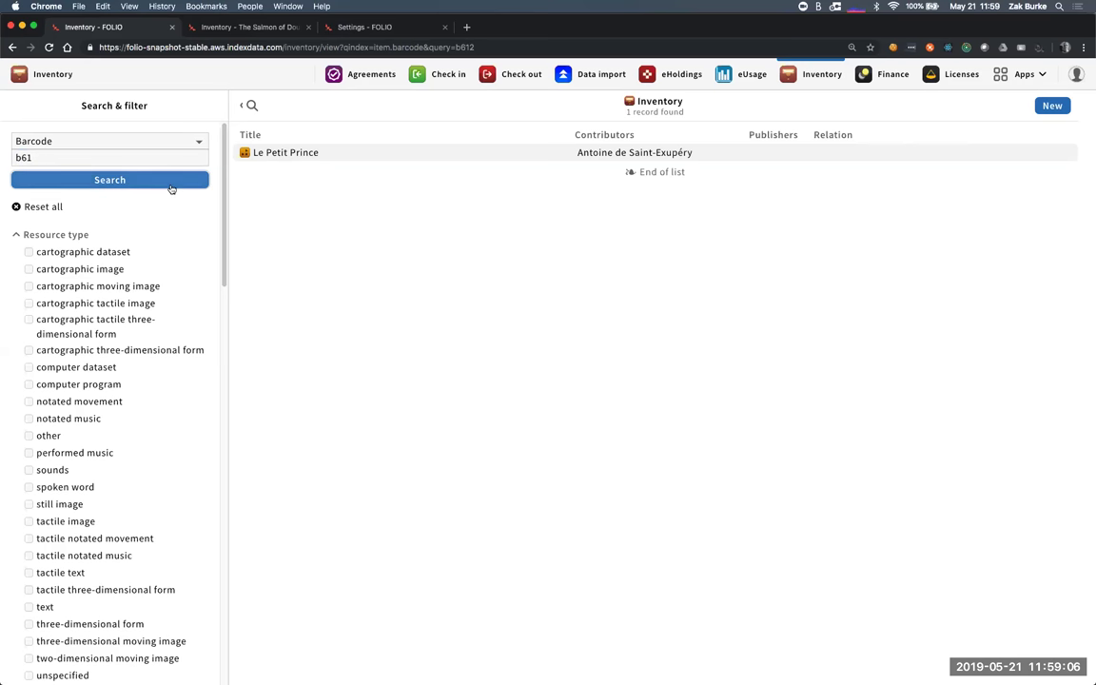
click(122, 158)
text(2)
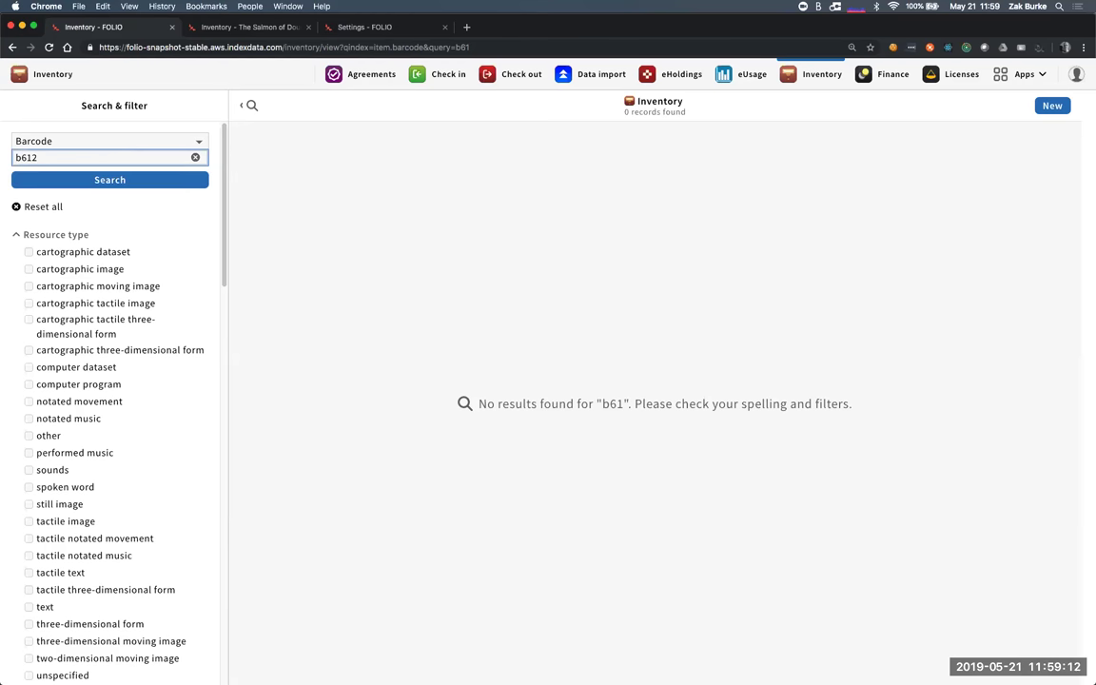
click(41, 184)
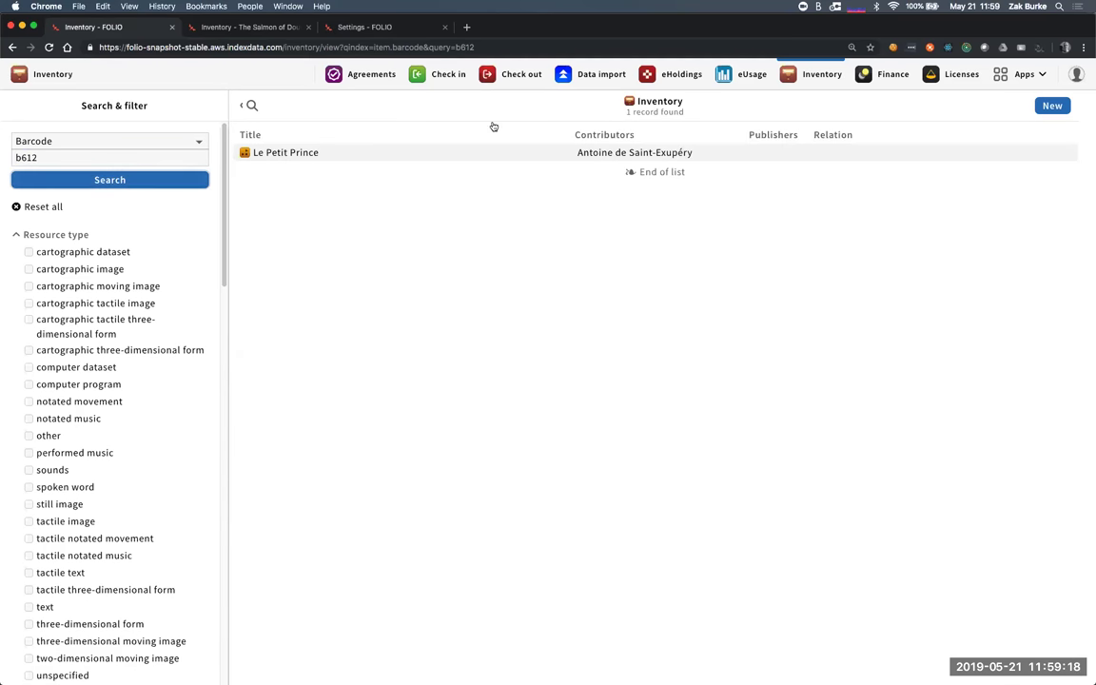
- Open the Le Petit Prince instance and its b612 item under Holdings
click(471, 151)
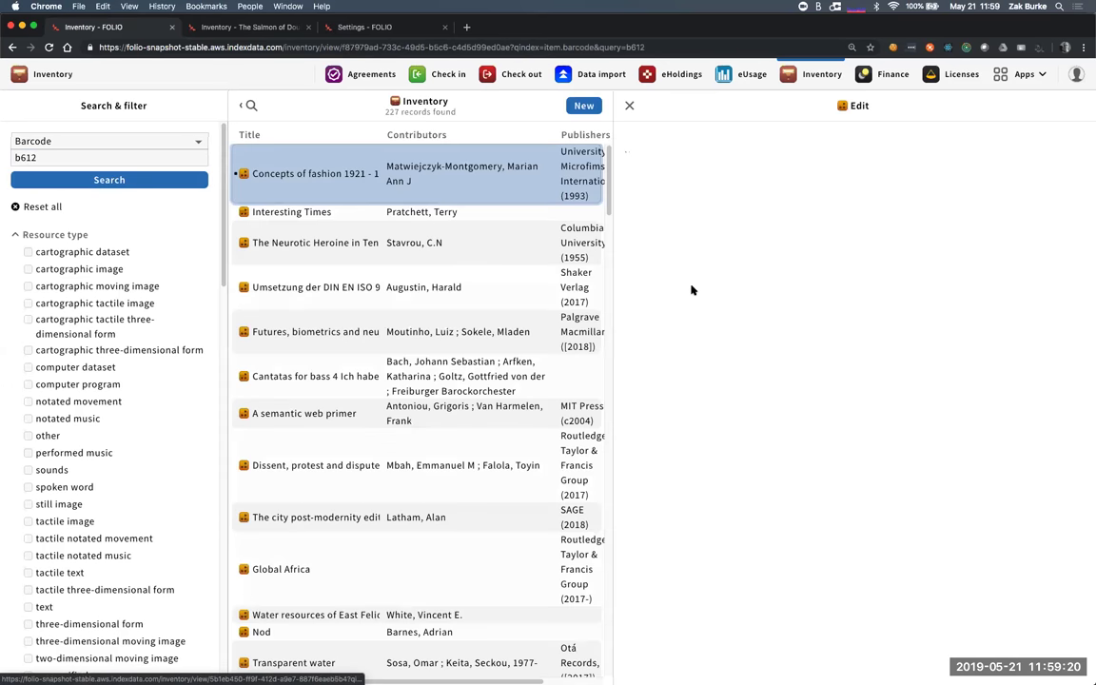
click(170, 181)
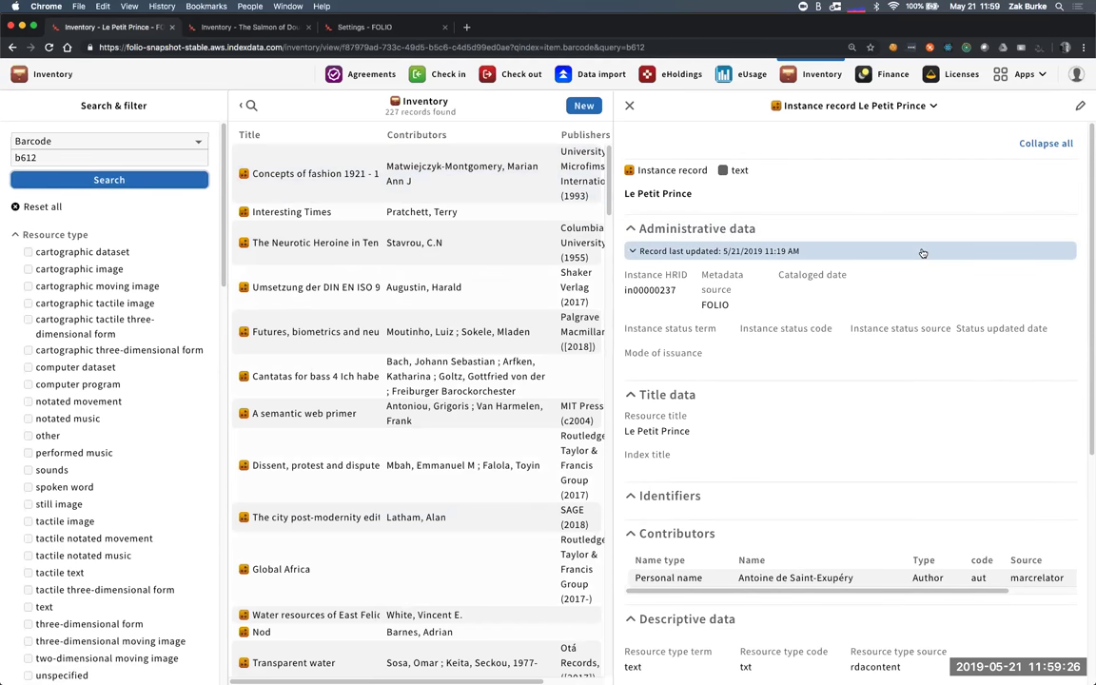
scroll(878, 484, down, 8)
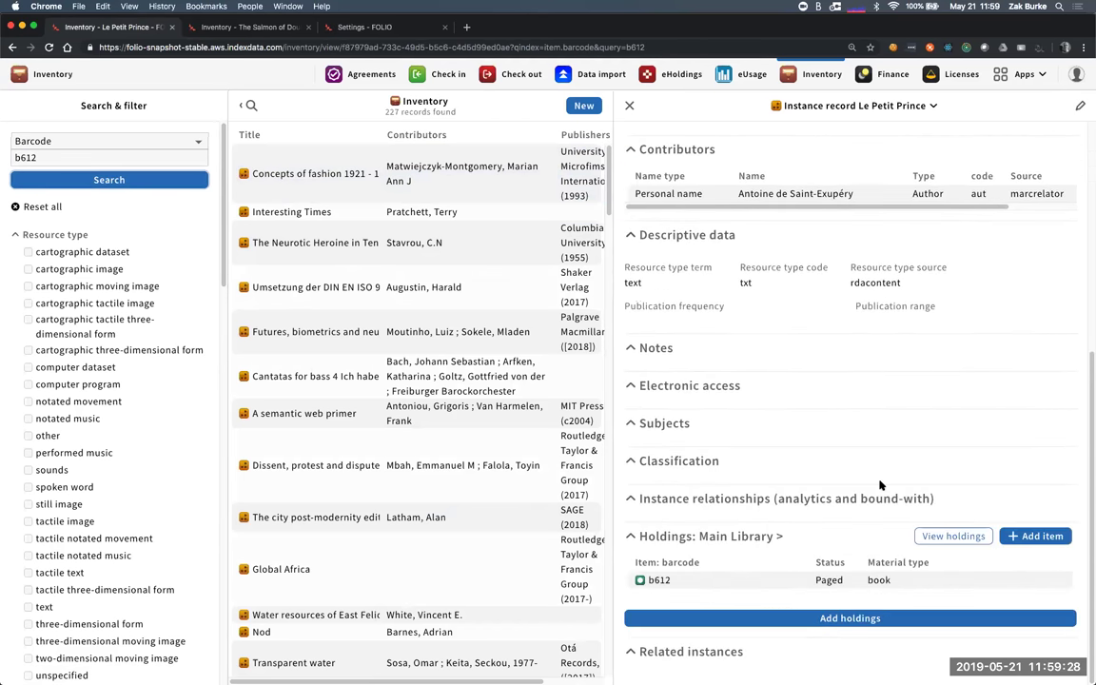
click(724, 581)
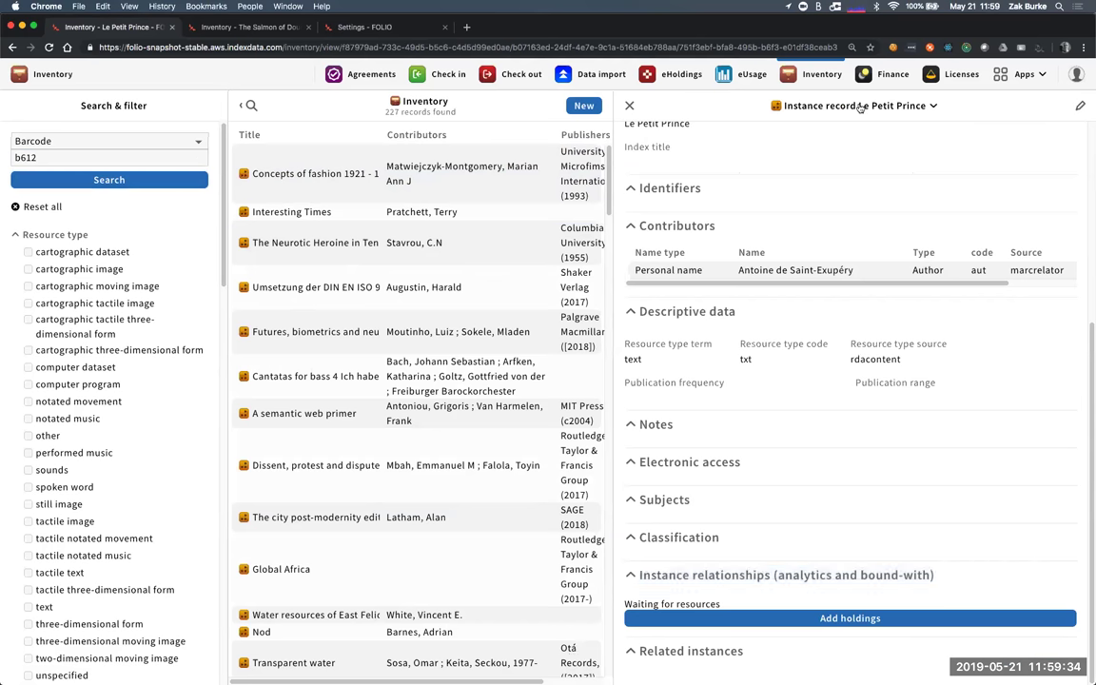
- Close item b612 and run a barcode search for da42, which returns no records
click(605, 108)
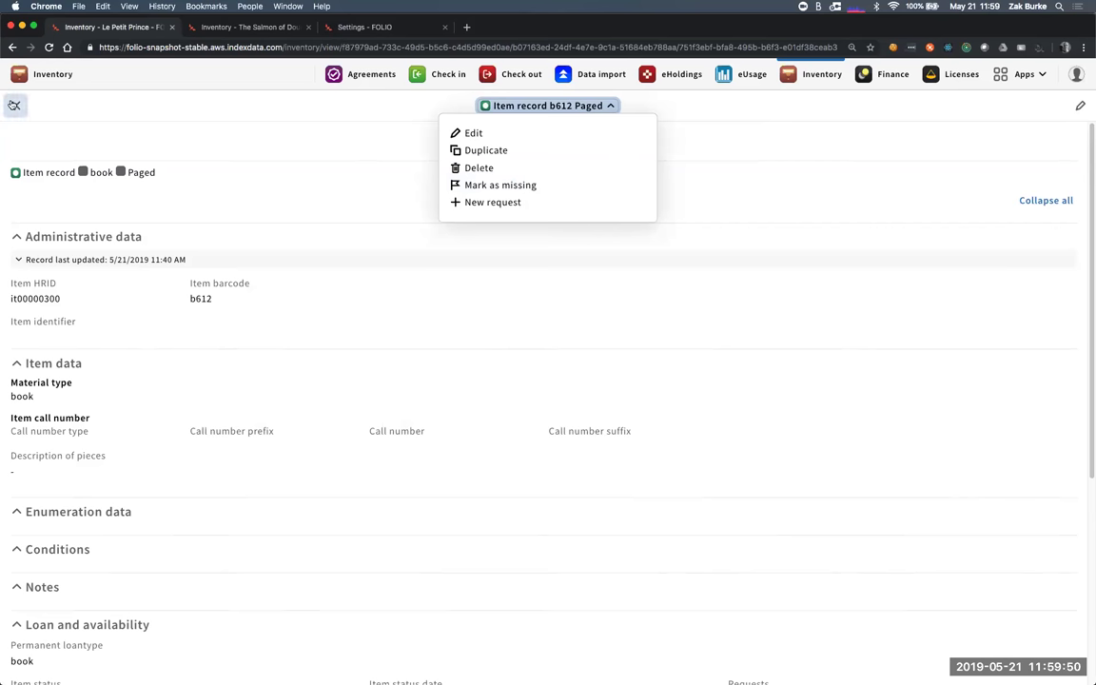
click(14, 106)
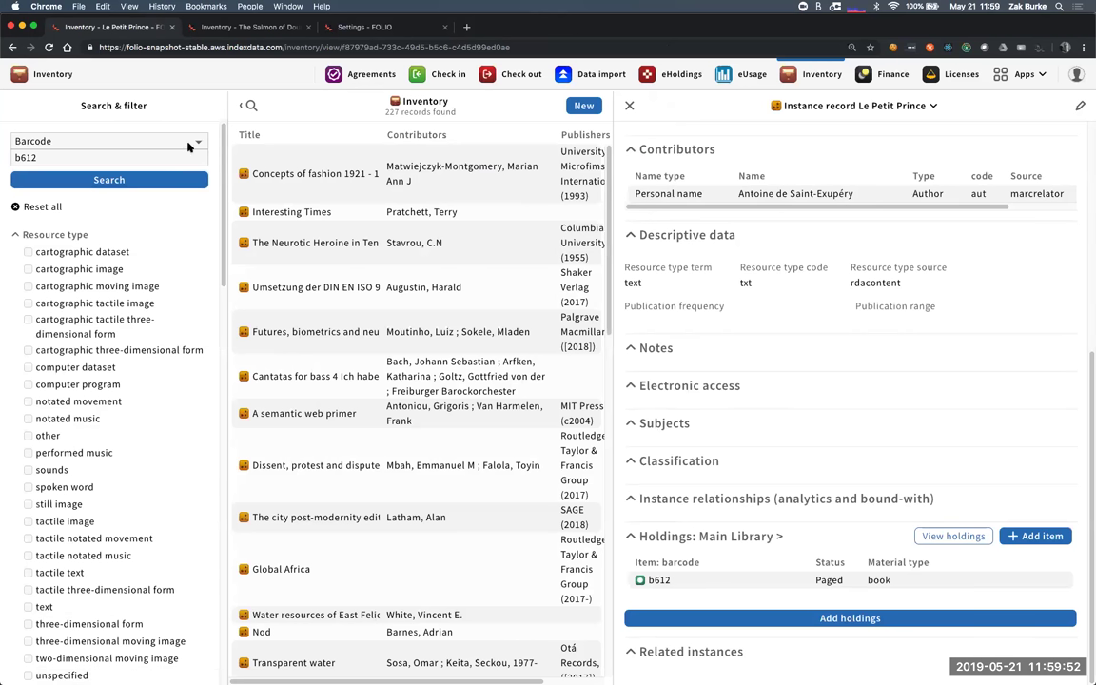
key(BackSpace)
key(BackSpace)
key(BackSpace)
key(BackSpace)
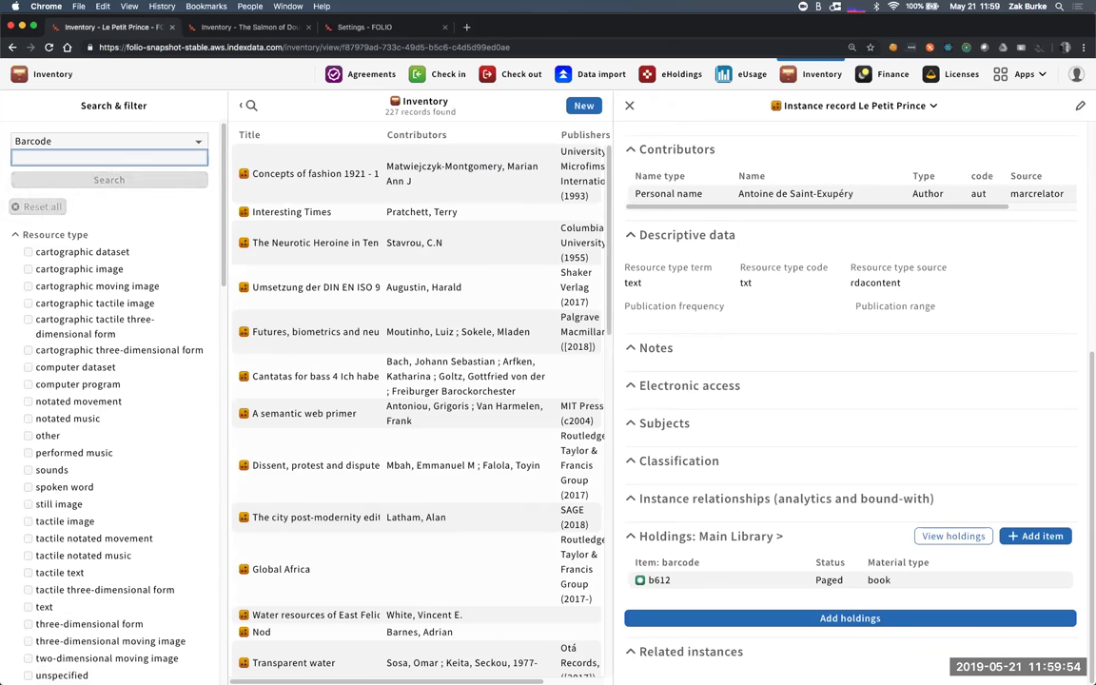
text(da42)
key(Return)
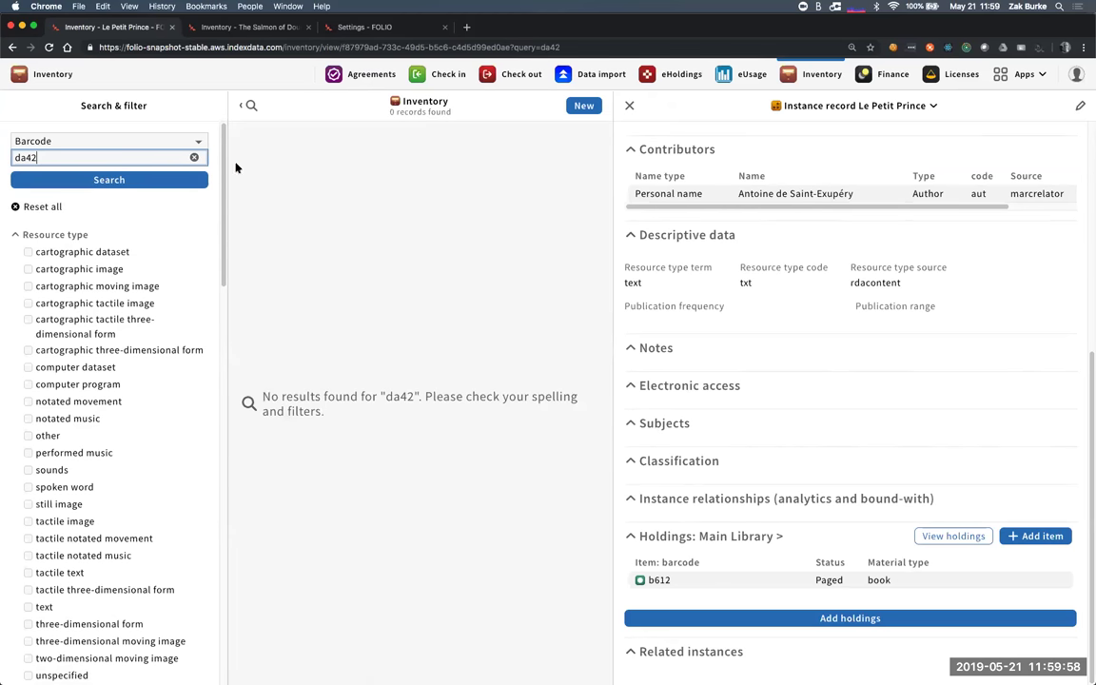
click(252, 28)
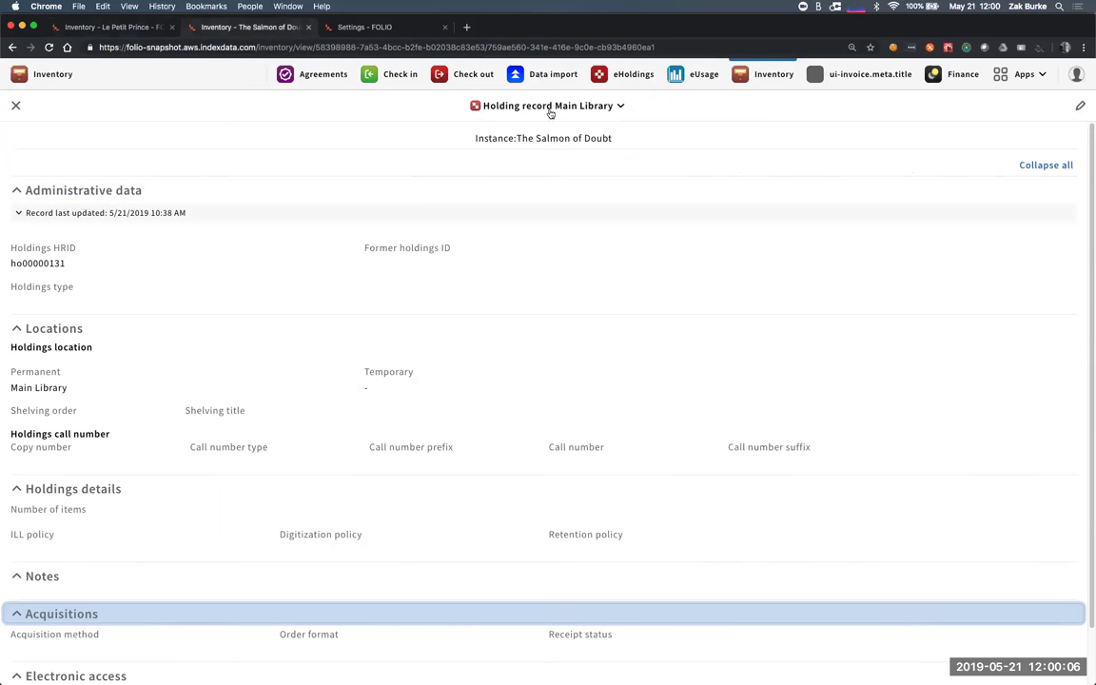
- Close The Salmon of Doubt's Main Library holding record and open its da42 item
click(495, 104)
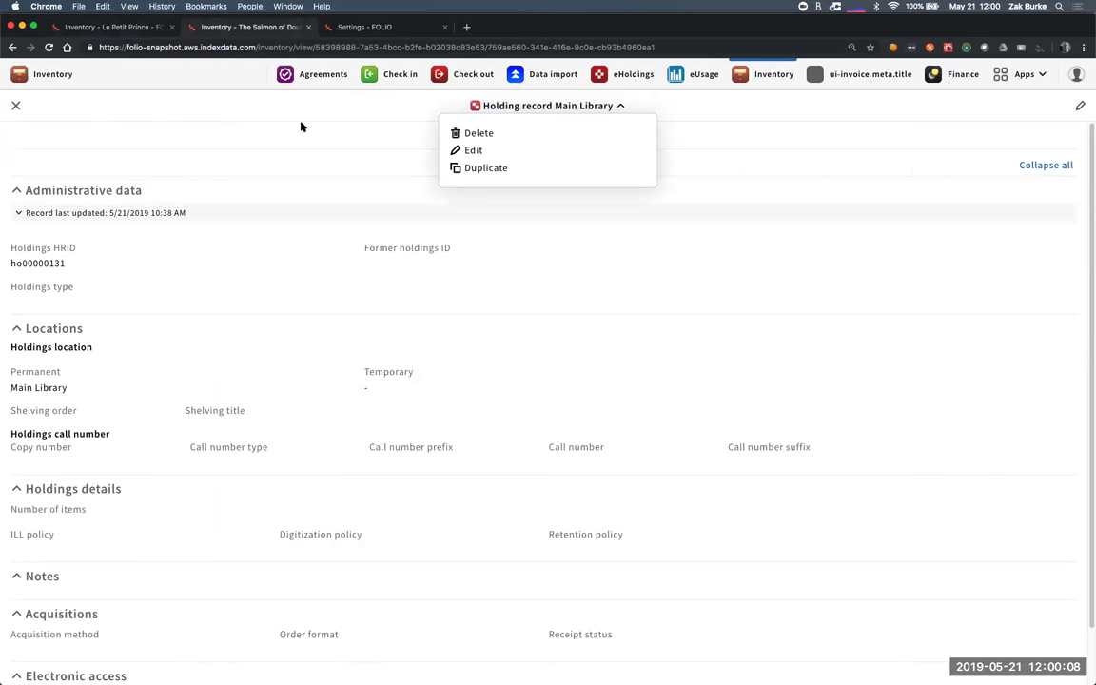
click(263, 95)
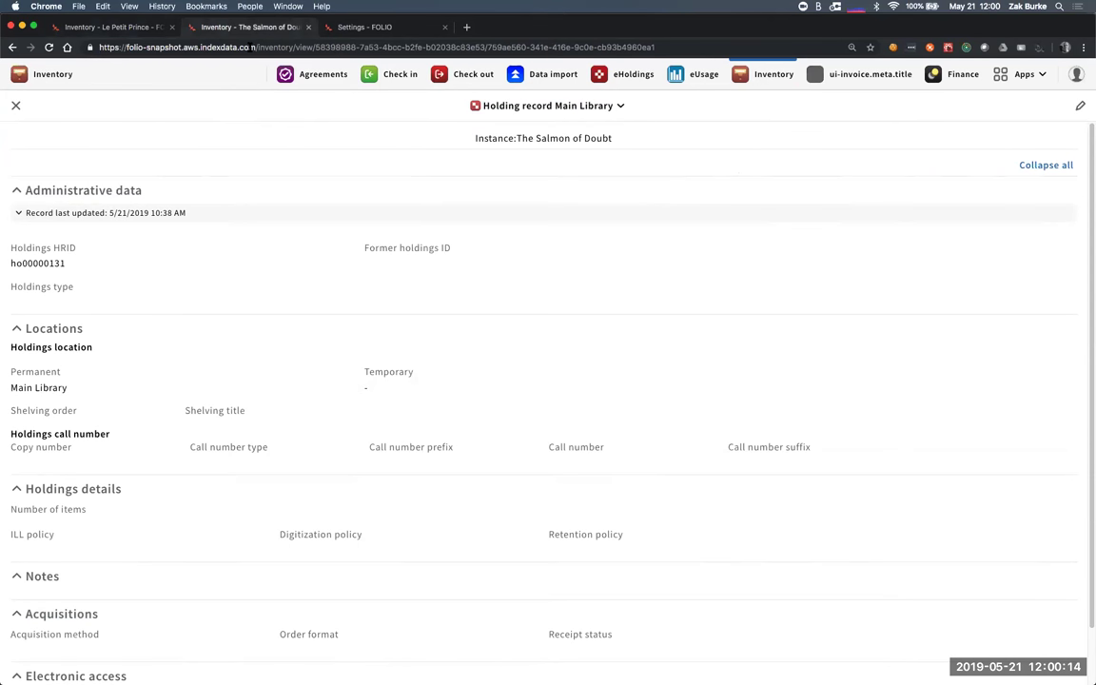
click(400, 28)
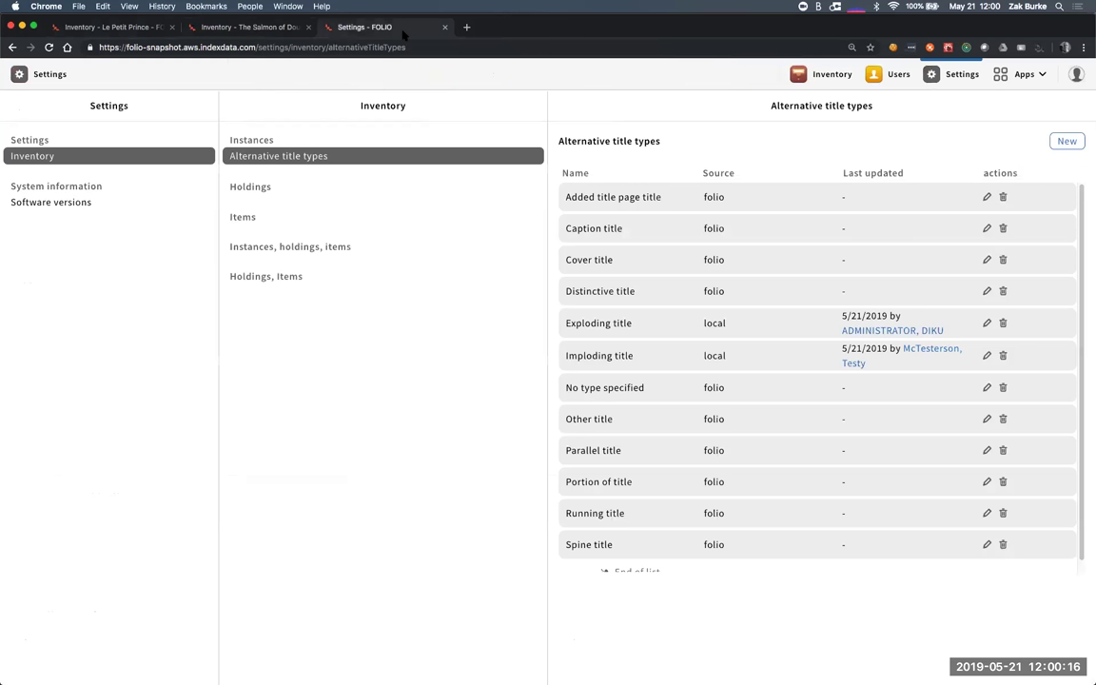
click(274, 27)
click(15, 106)
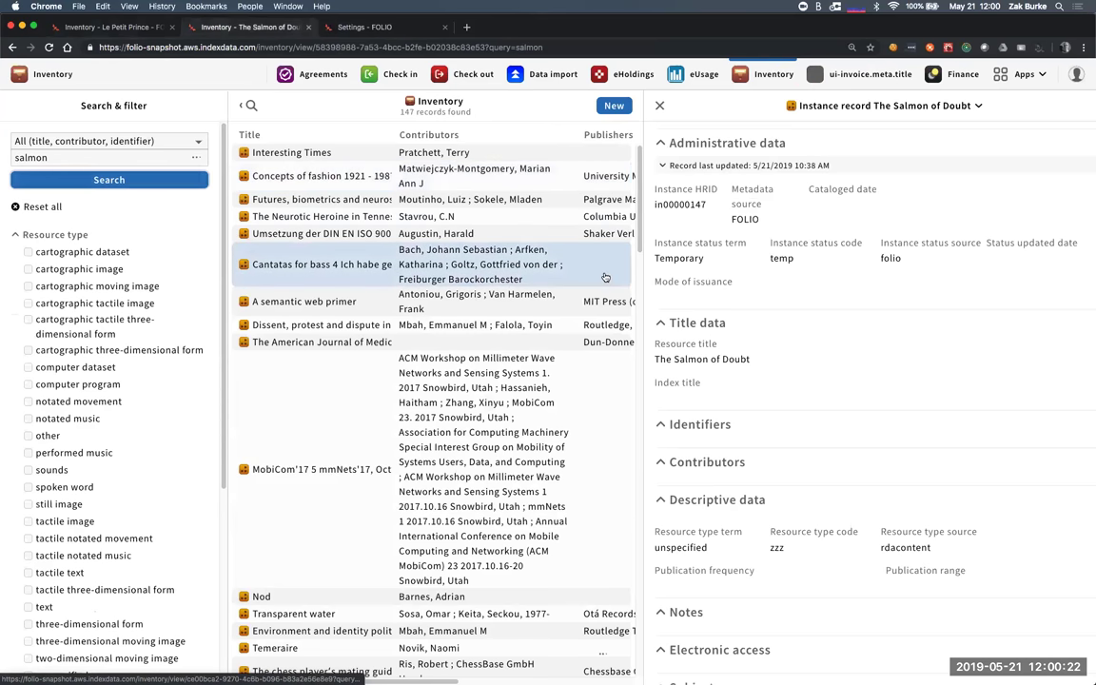
scroll(802, 273, down, 15)
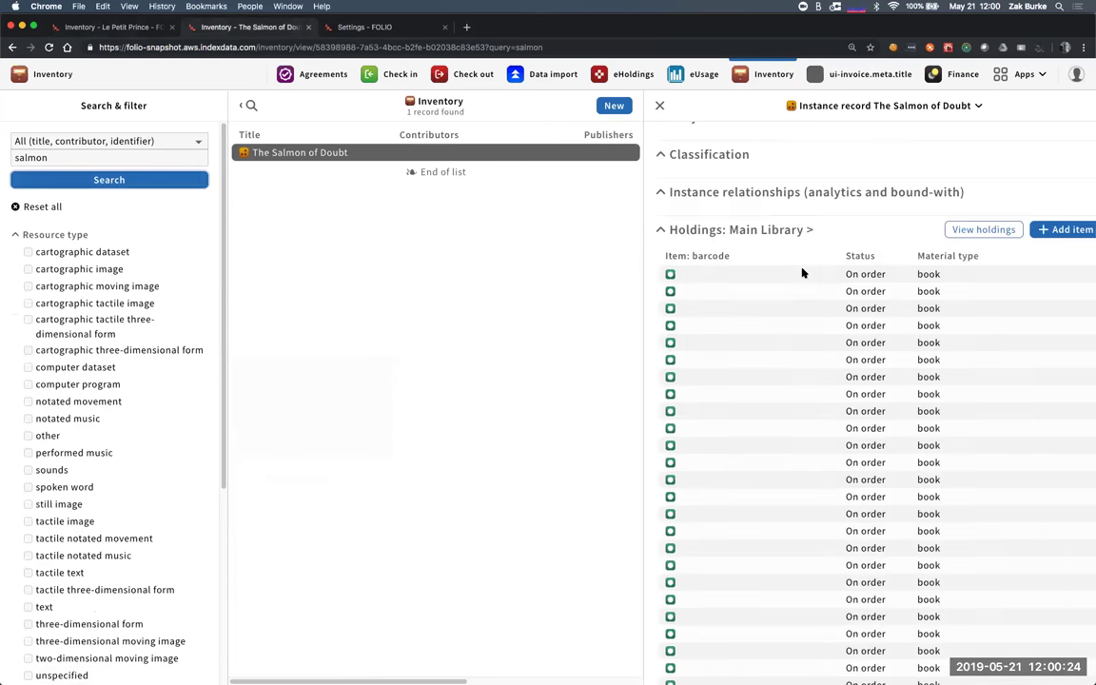
click(755, 450)
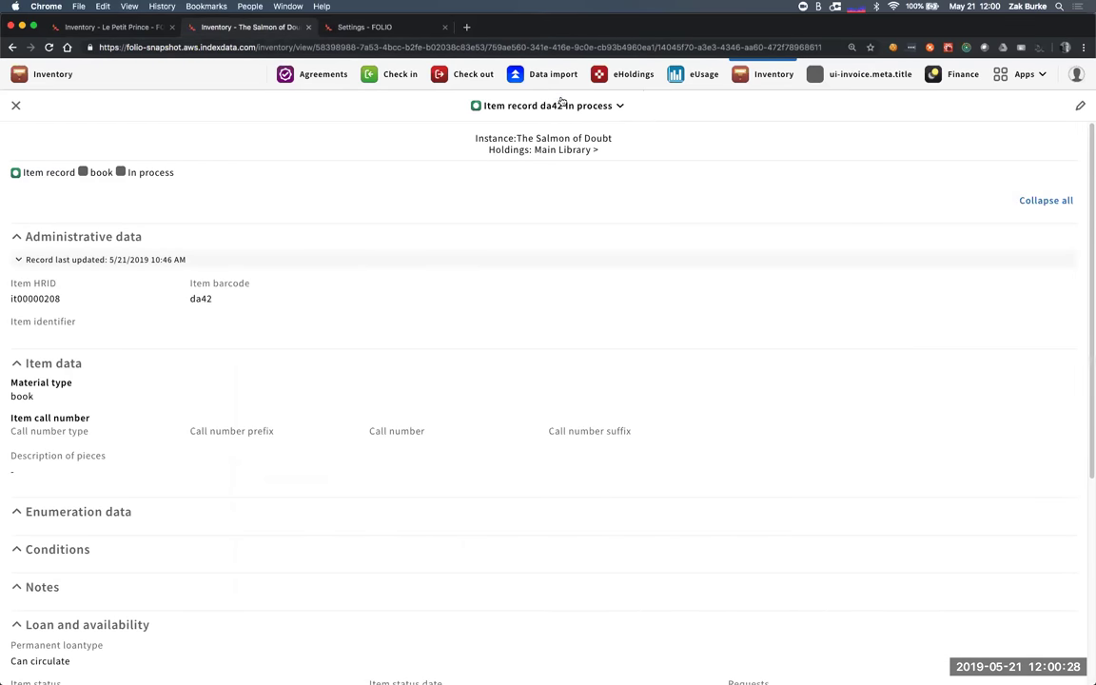
click(554, 106)
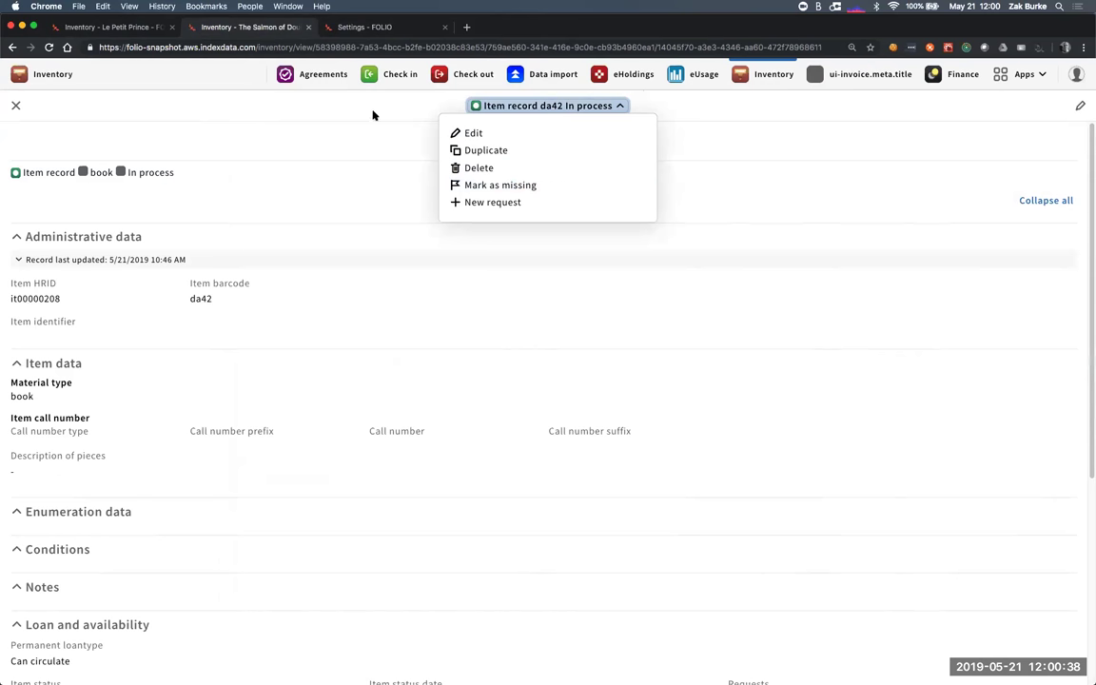
click(340, 115)
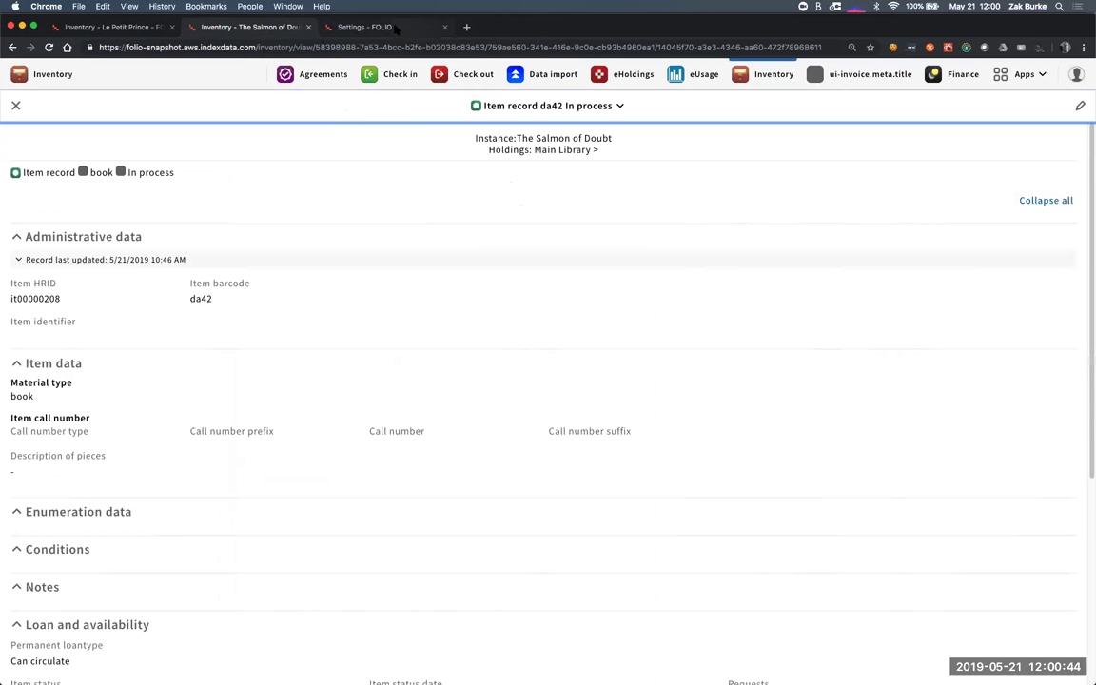
- Create and save the alternative title type 'test type' in Inventory settings
click(390, 28)
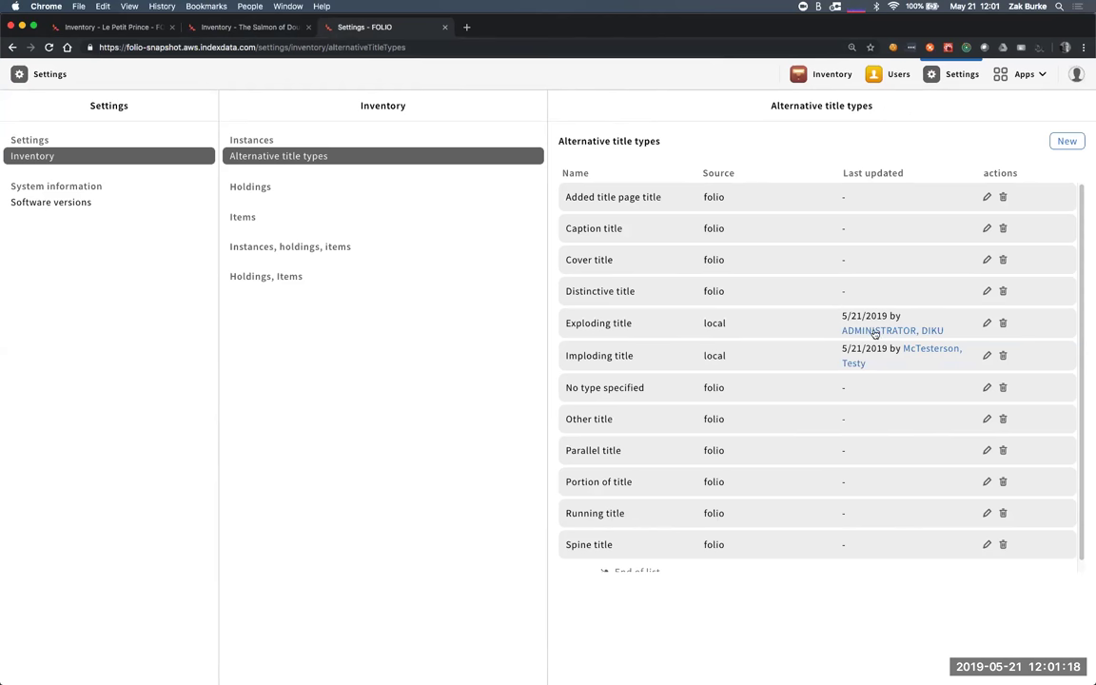
click(1066, 141)
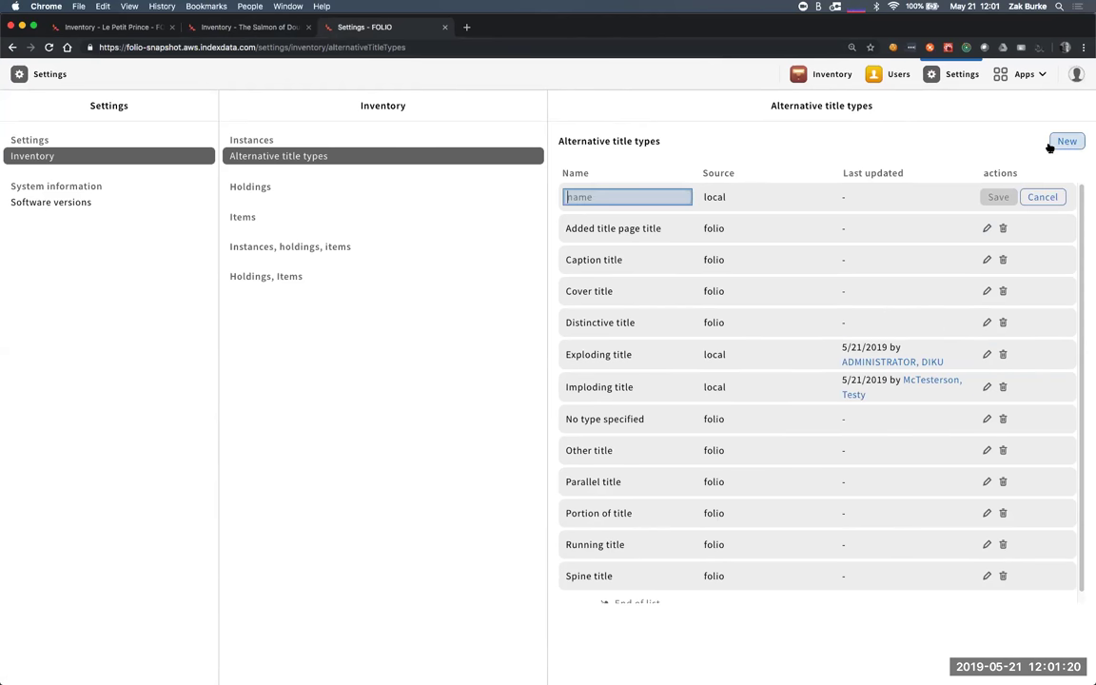
text(test type)
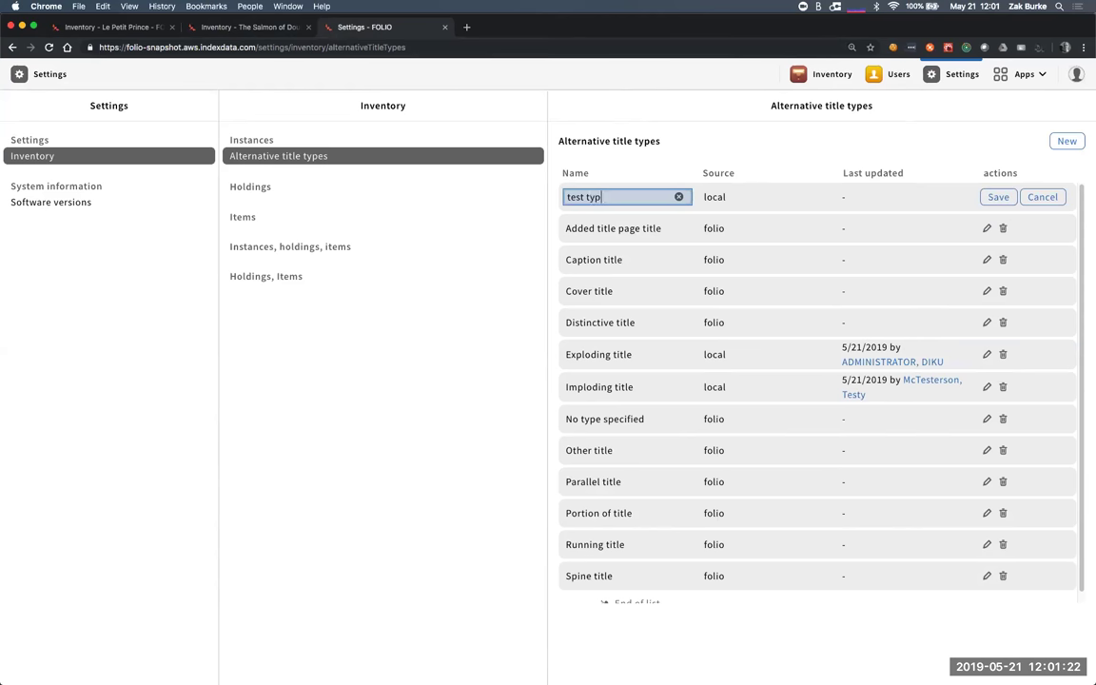
click(1072, 75)
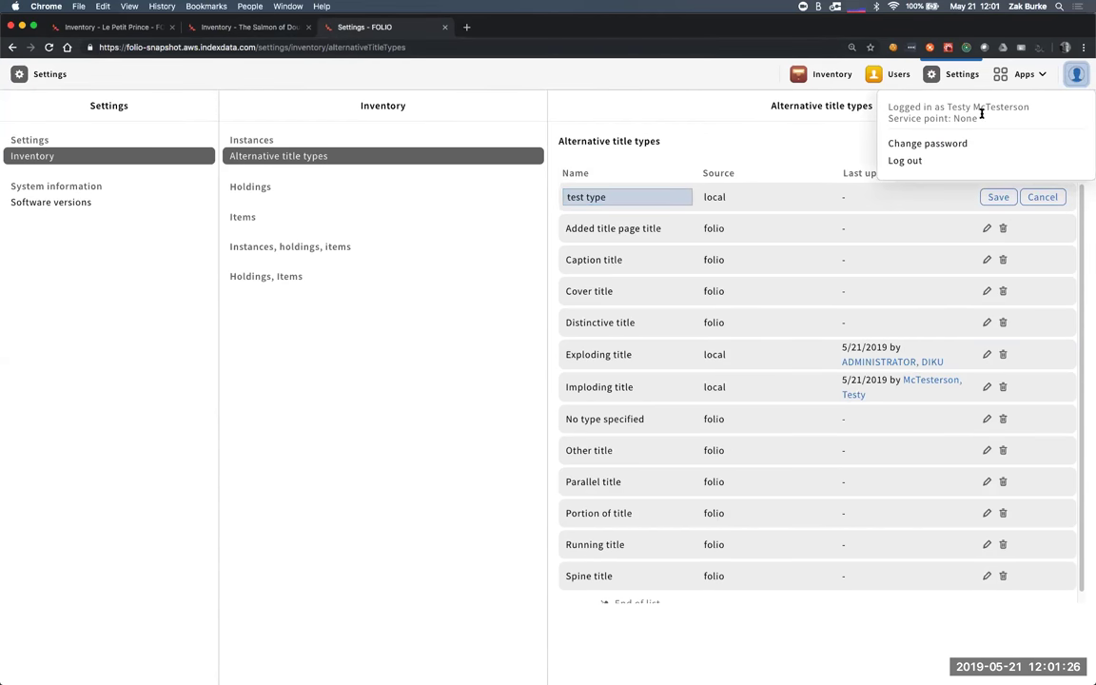
click(771, 150)
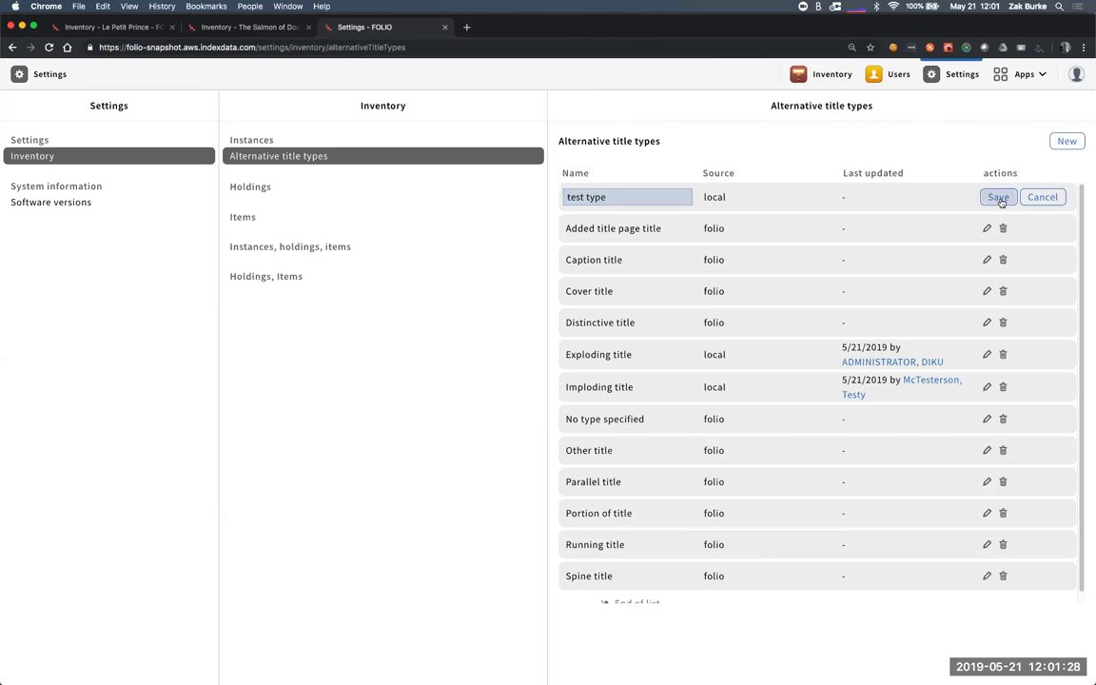
click(999, 198)
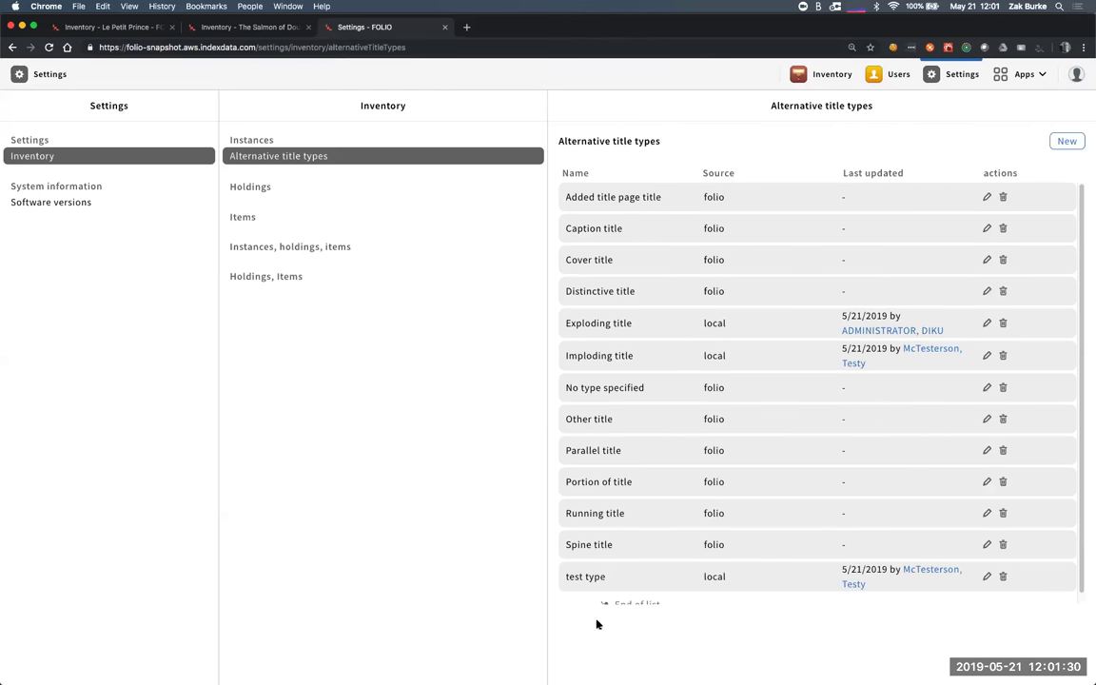
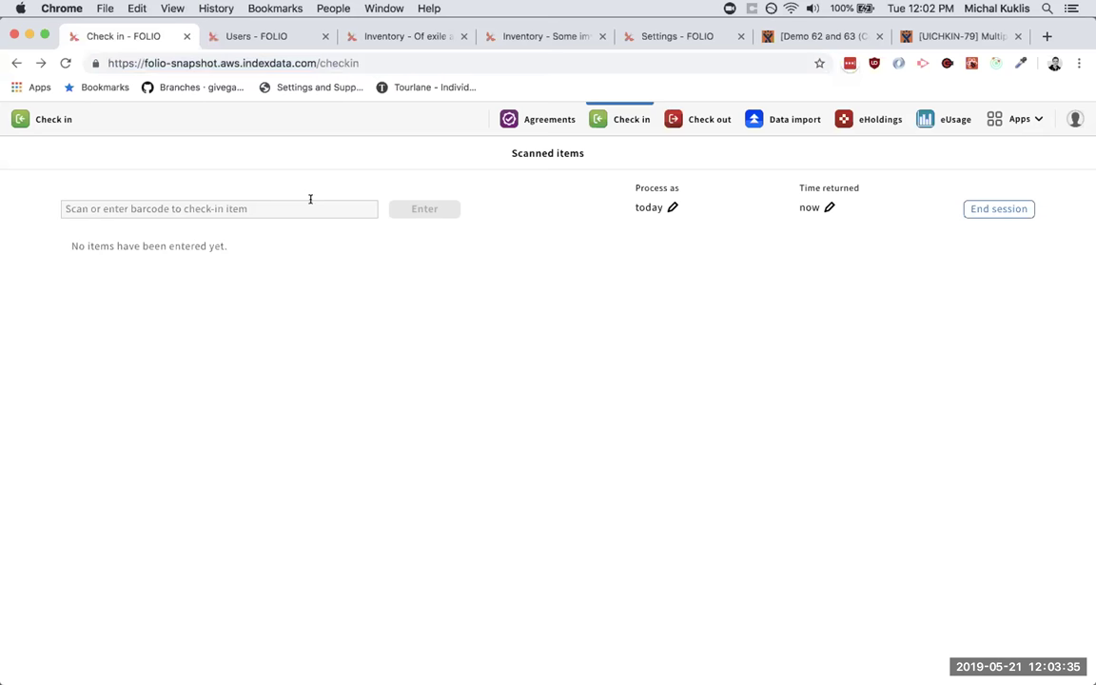
- Check in multipiece item 12345 past the missing-piece and staff-note prompts, printing no transit slip
text(1234)
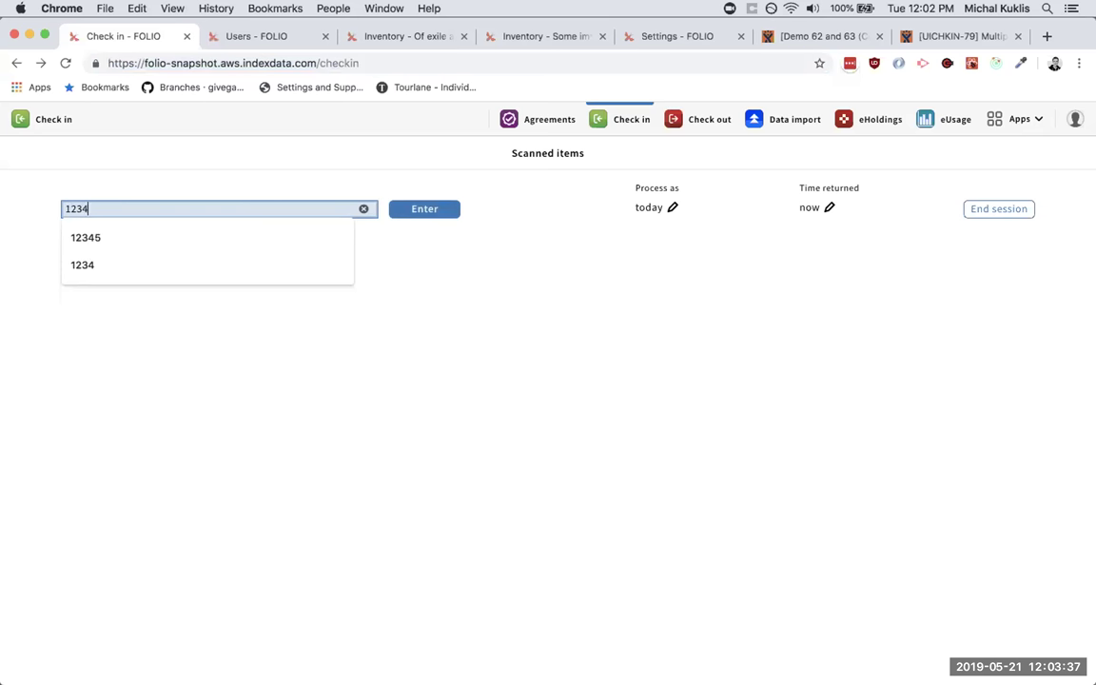
key(Down)
key(Return)
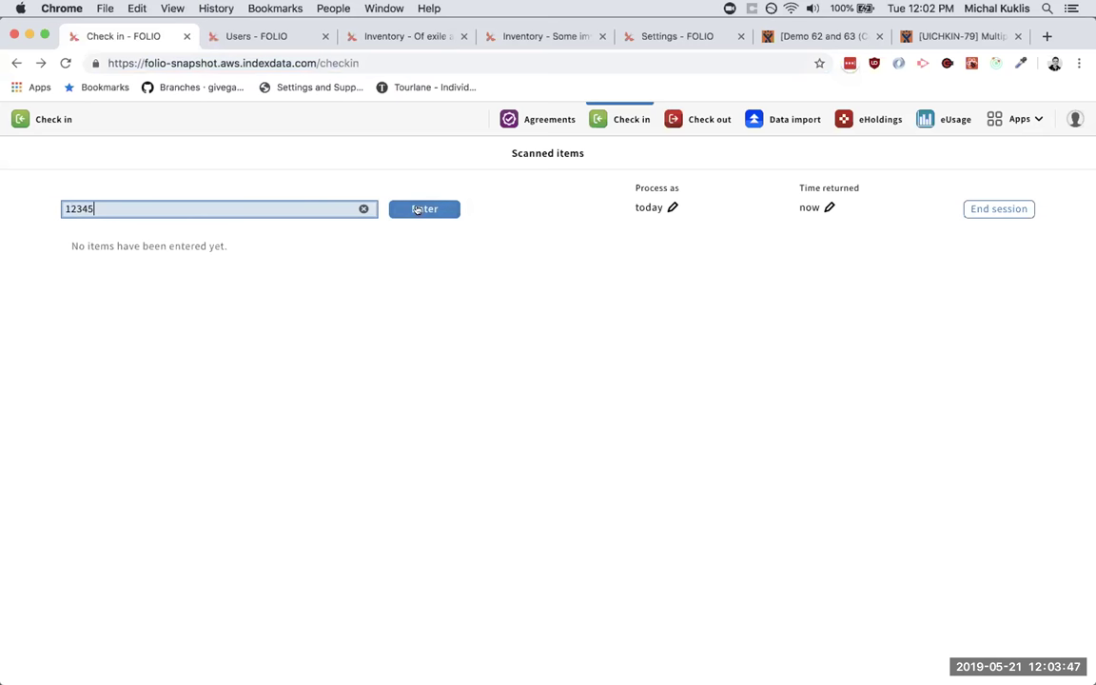
click(416, 209)
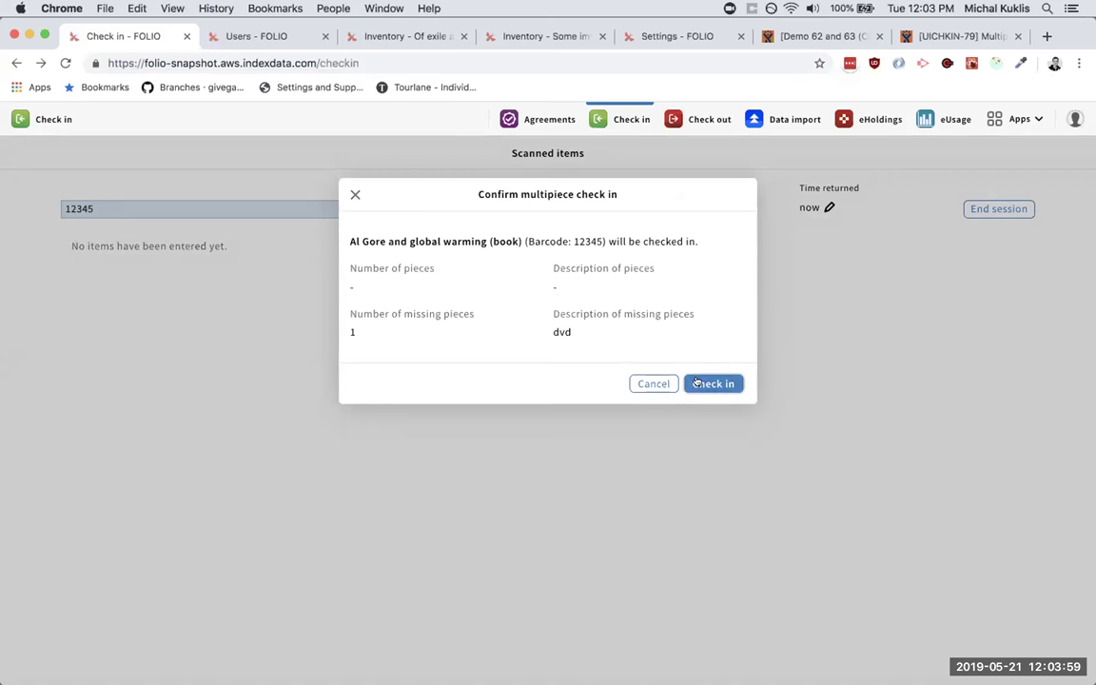
click(698, 383)
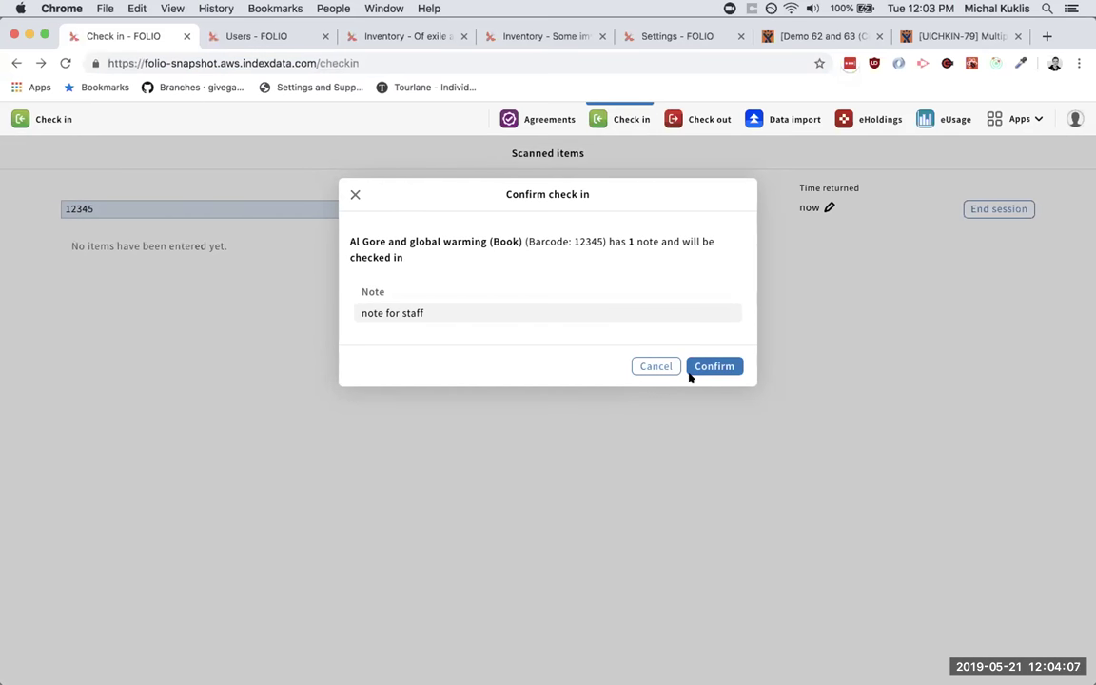
click(712, 368)
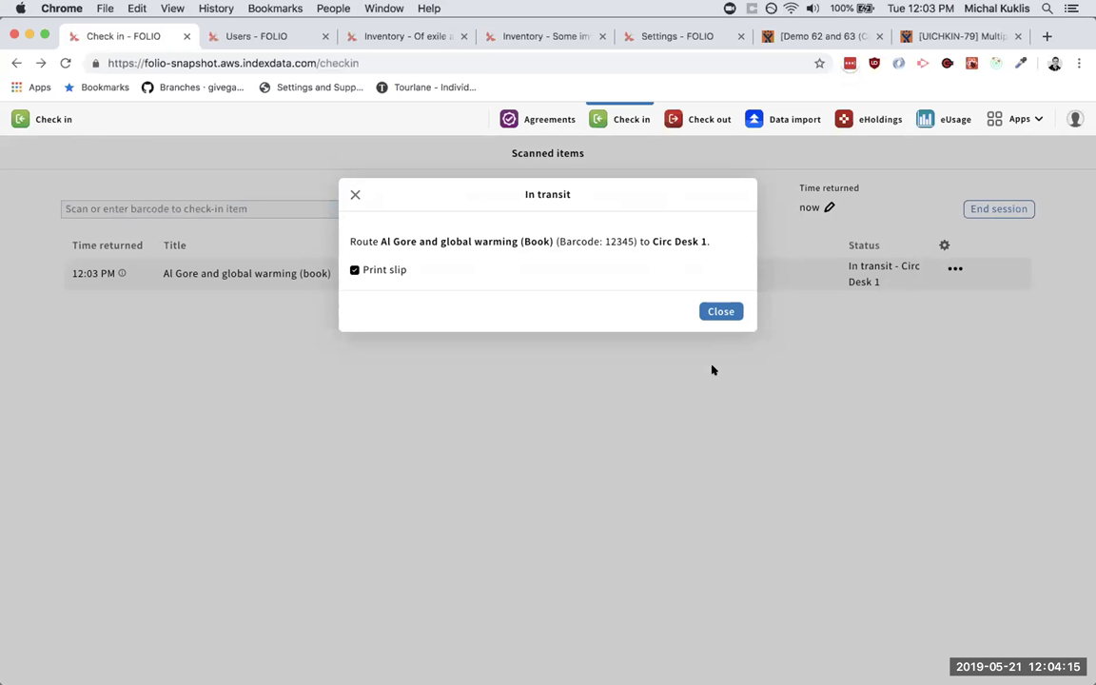
click(374, 269)
click(719, 311)
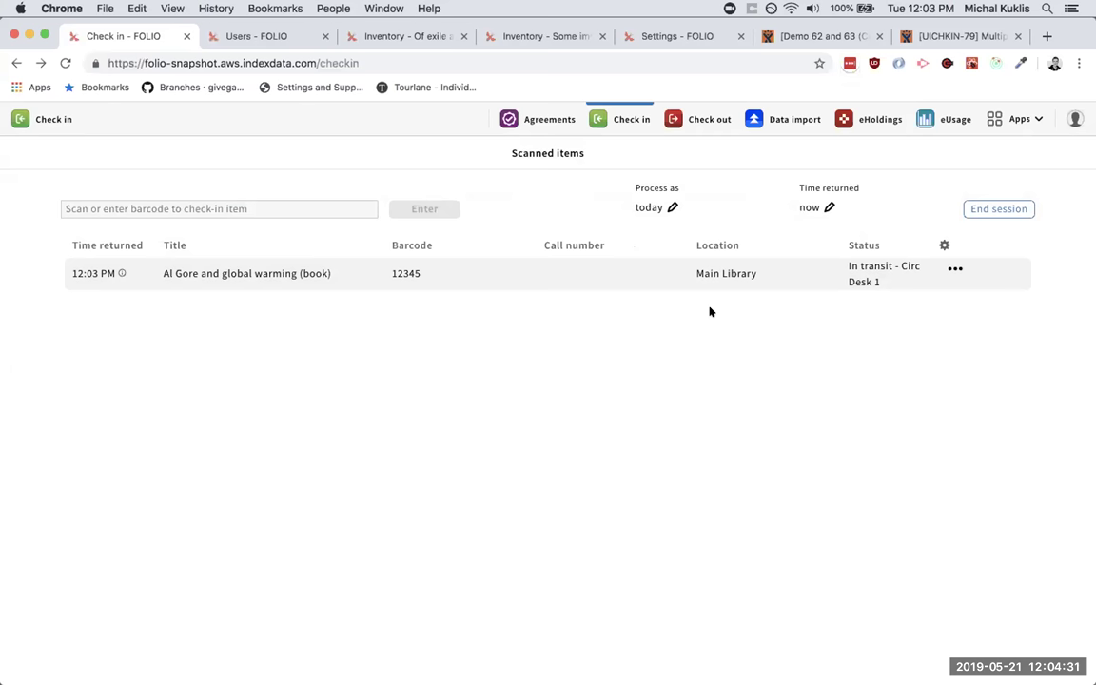
- Download the Users overdue loans report as export.csv, then return to the Of exile and music item
click(270, 39)
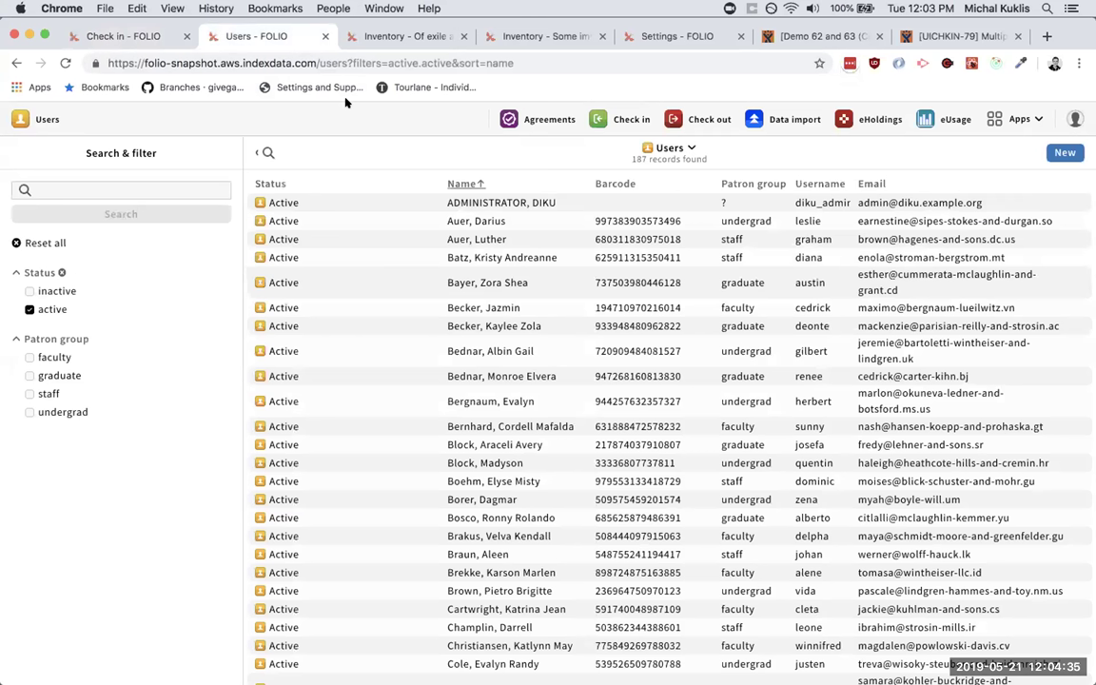
click(677, 148)
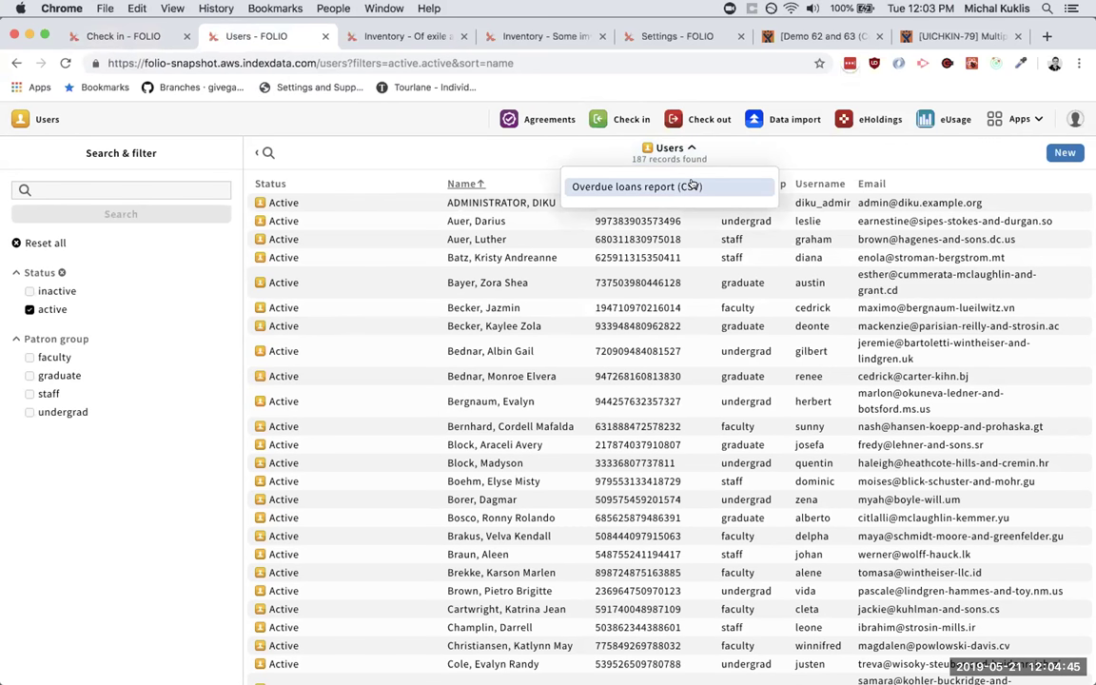
click(676, 148)
click(676, 148)
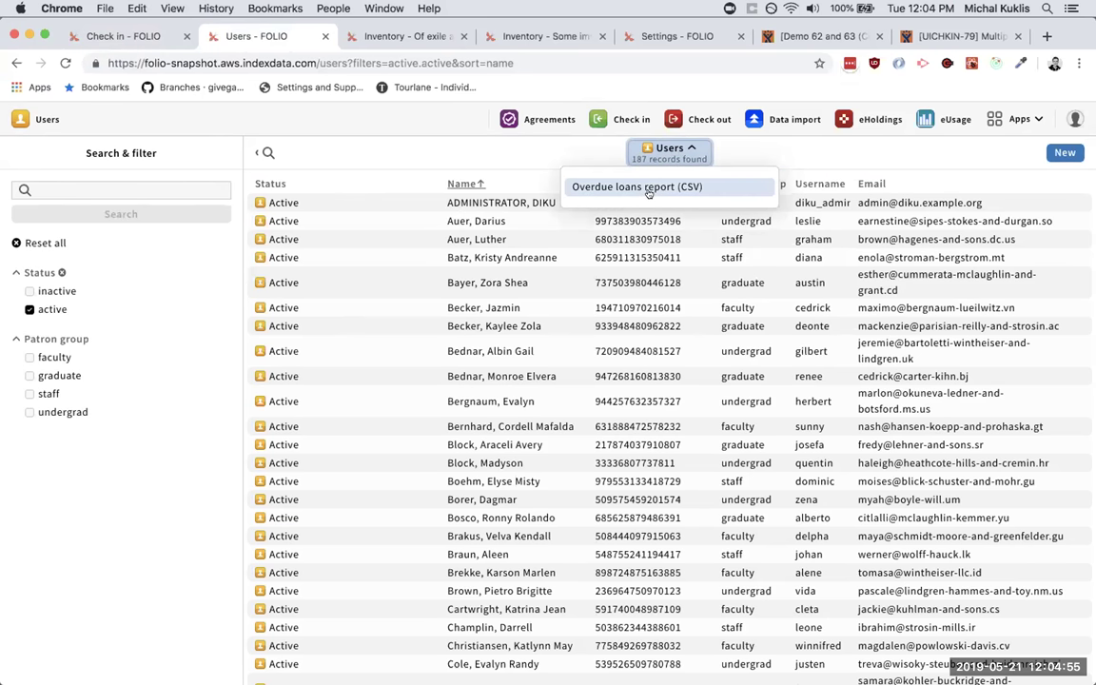
click(648, 188)
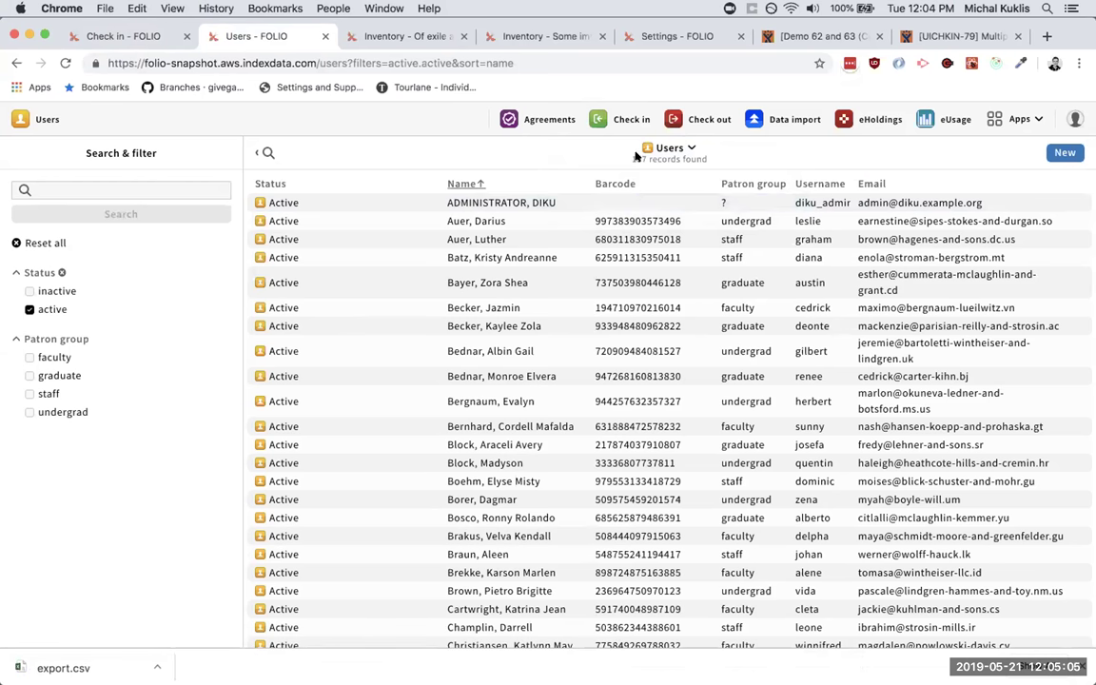
click(417, 35)
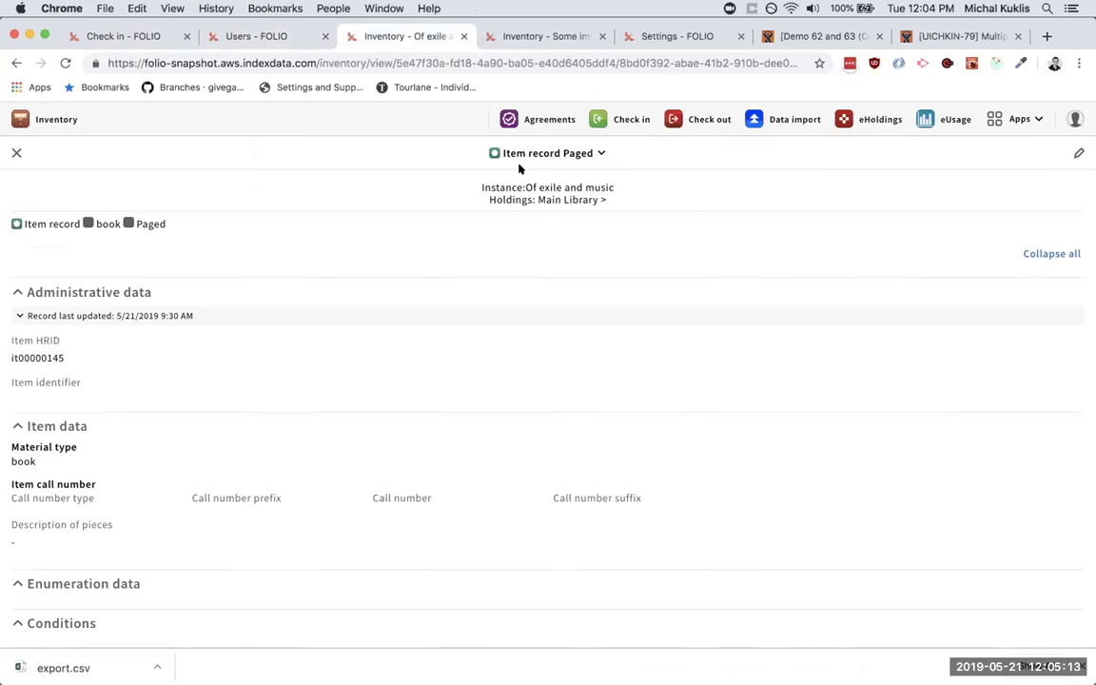
- Open a new request form for the paged Of exile and music item, then view Some important book
click(569, 153)
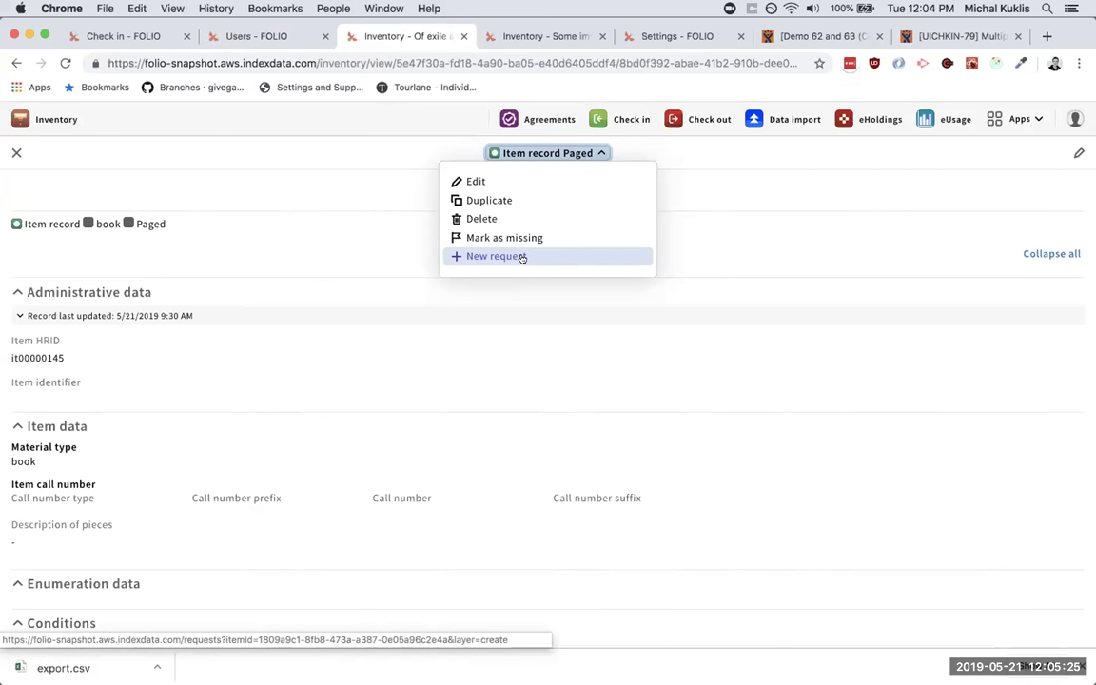
click(523, 257)
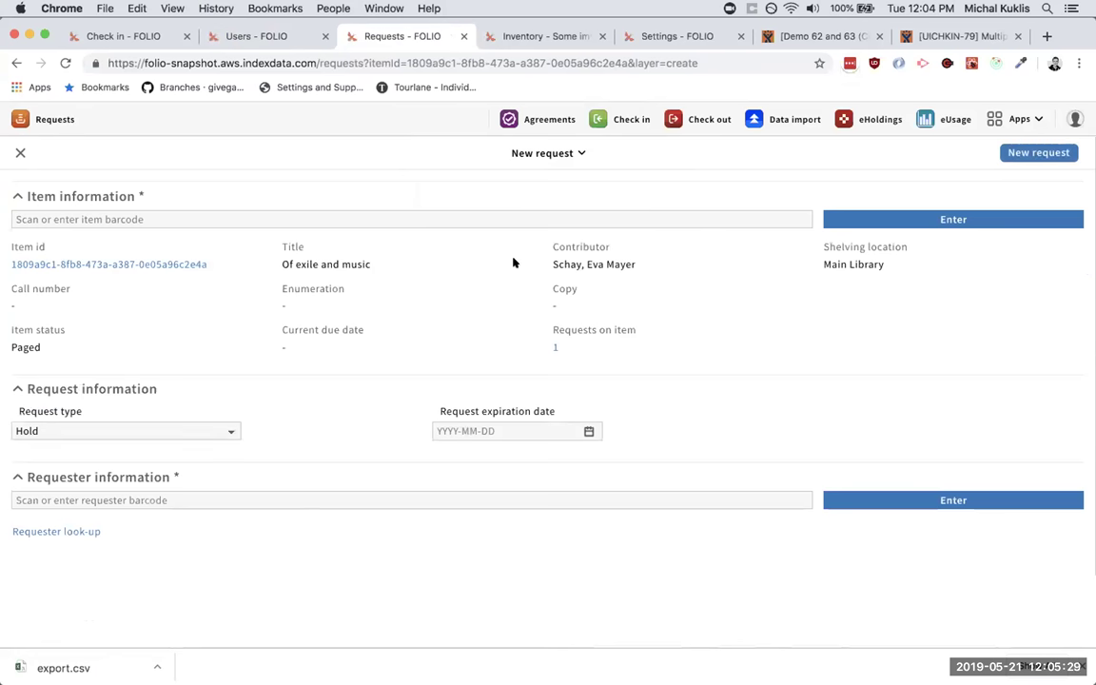
drag(225, 262, 226, 244)
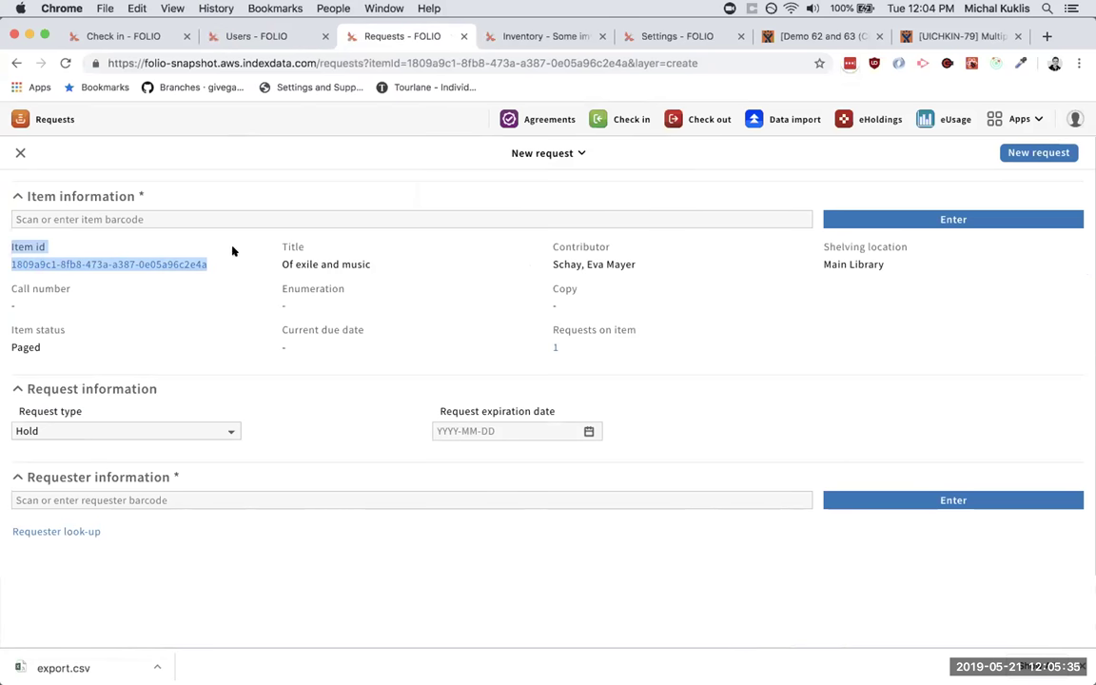
click(237, 348)
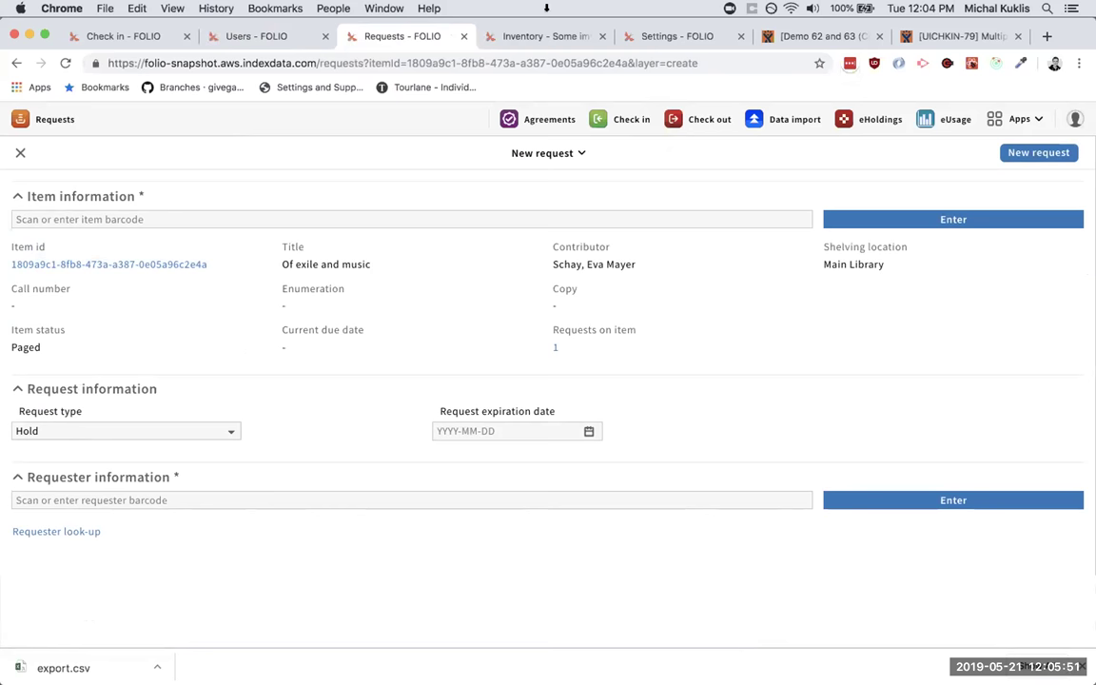
click(538, 36)
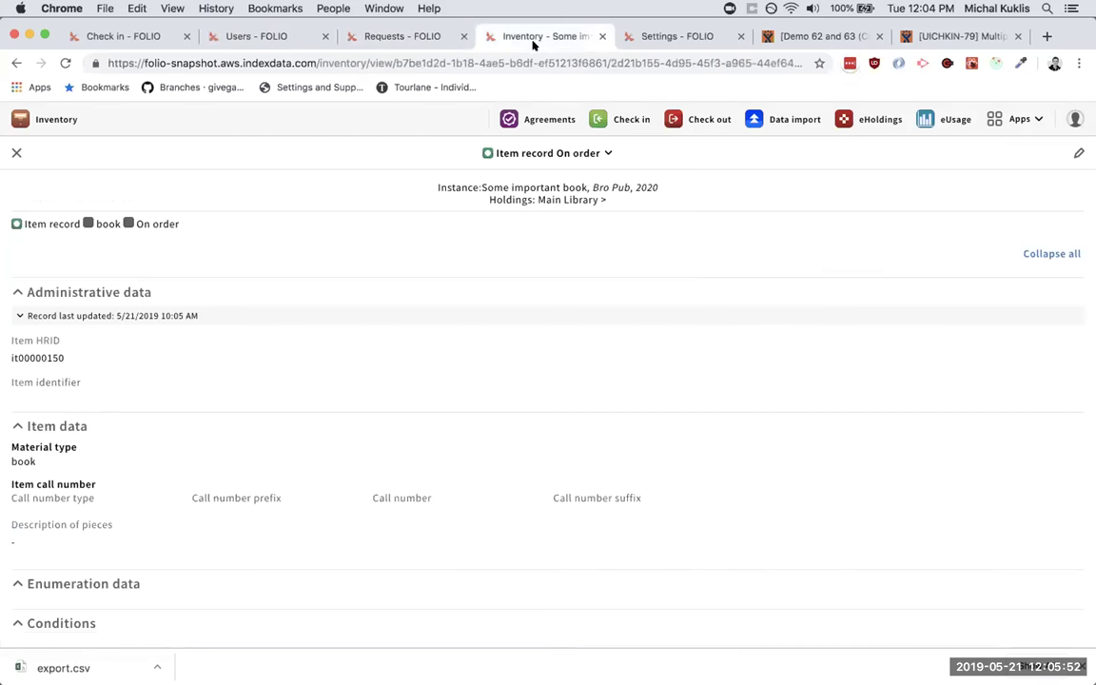
- Start a new request for on-order Some important book with request type Hold, then go to Settings
click(512, 150)
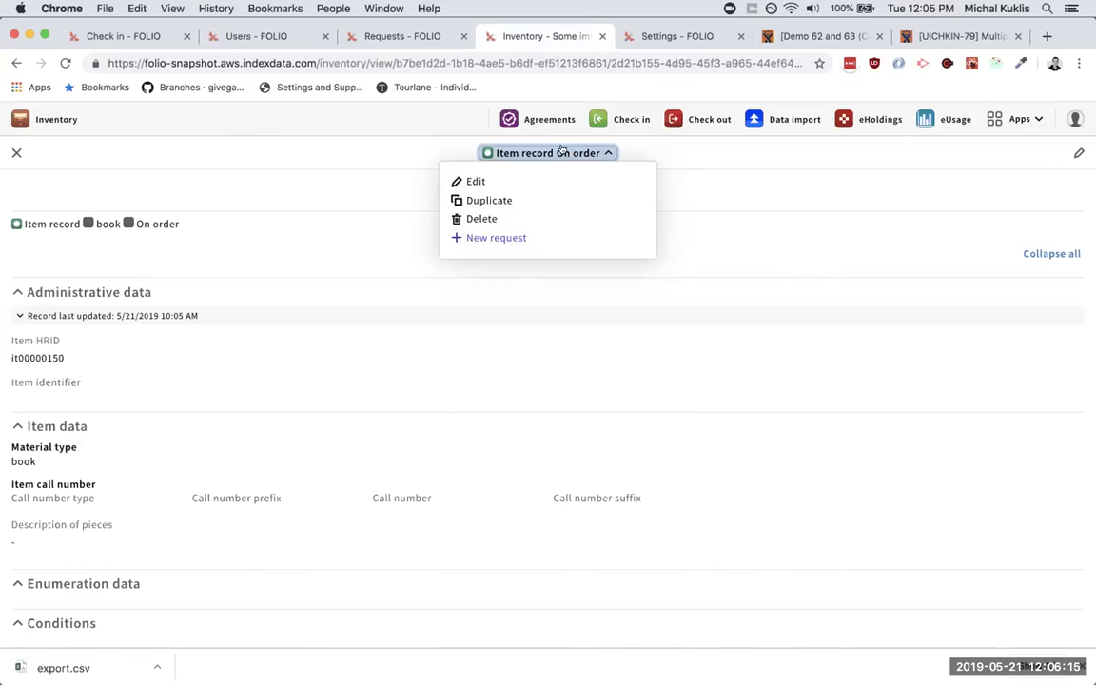
click(499, 237)
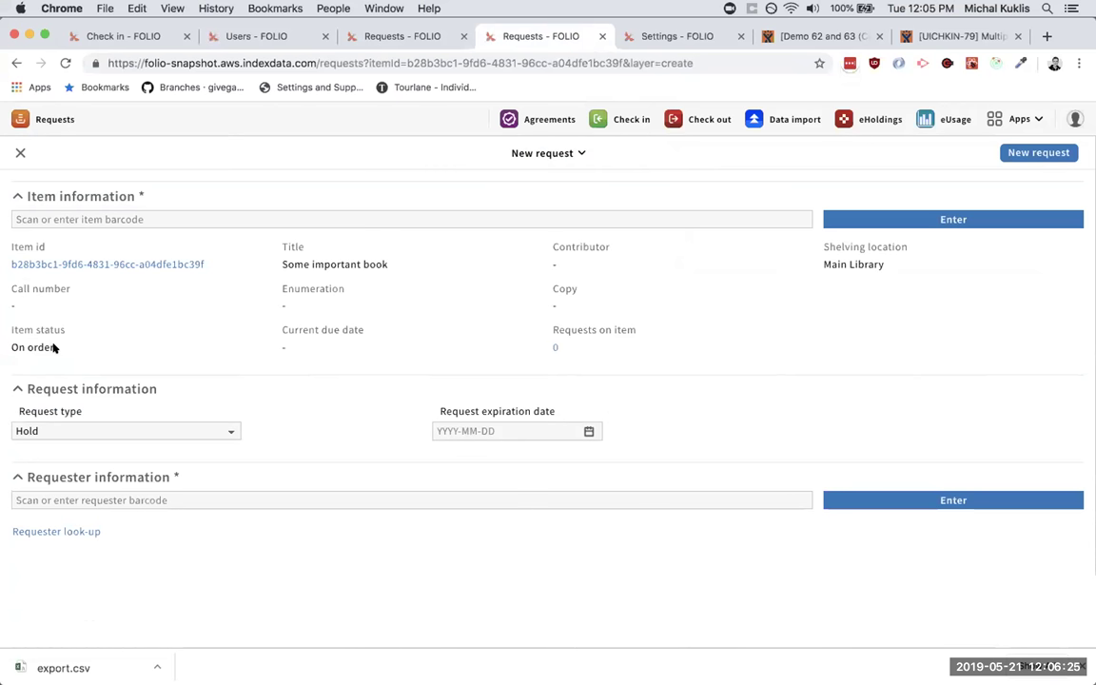
drag(49, 347, 12, 347)
click(138, 350)
click(151, 430)
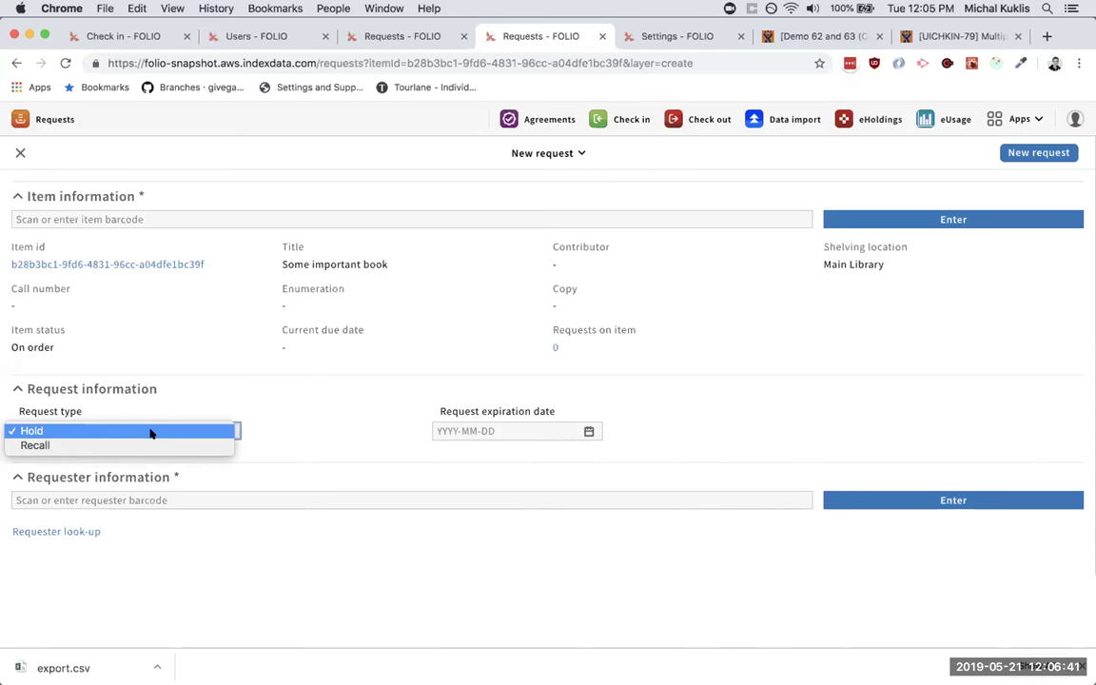
click(157, 409)
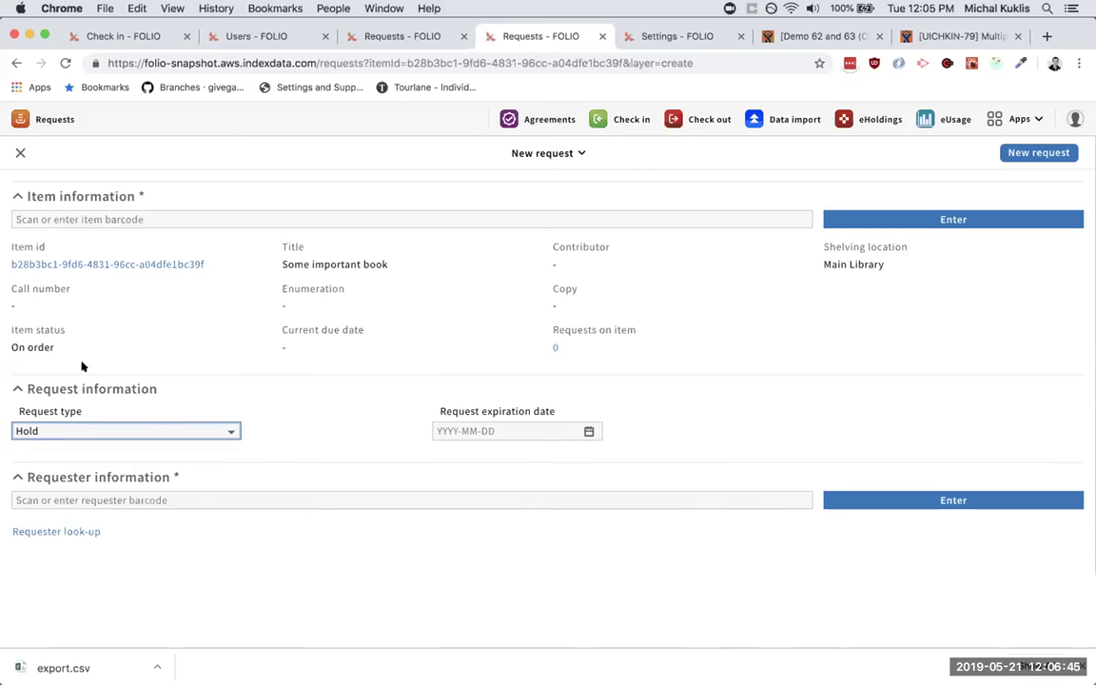
click(637, 36)
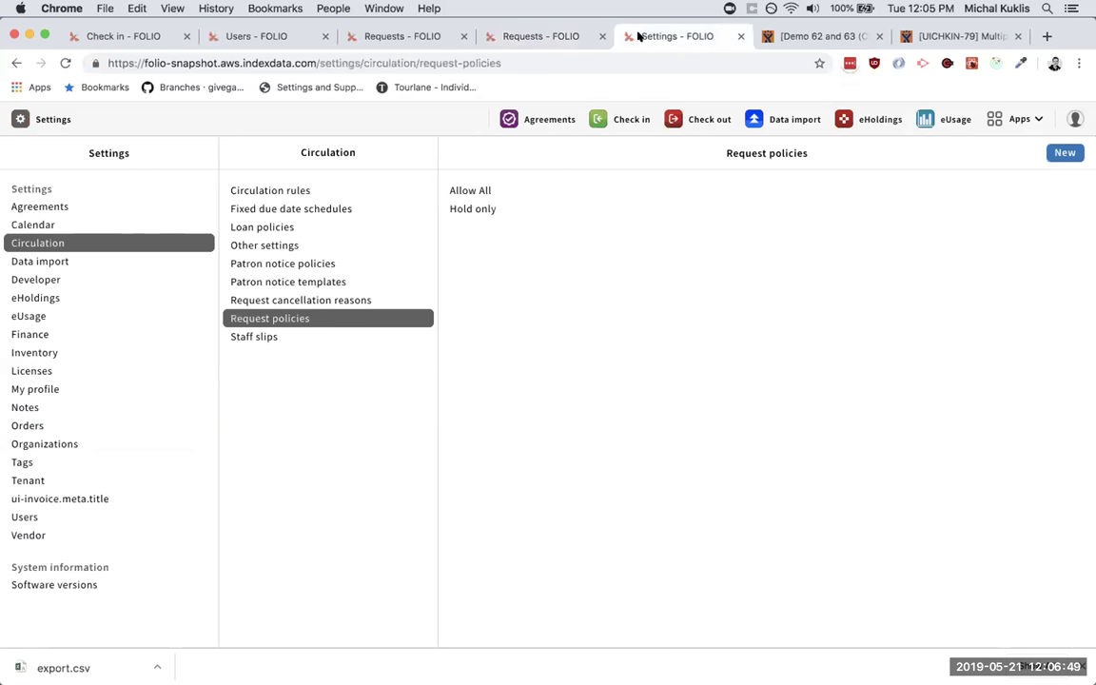
- Try deleting the Allow All request policy and dismiss the refusal because circulation rules use it
click(475, 189)
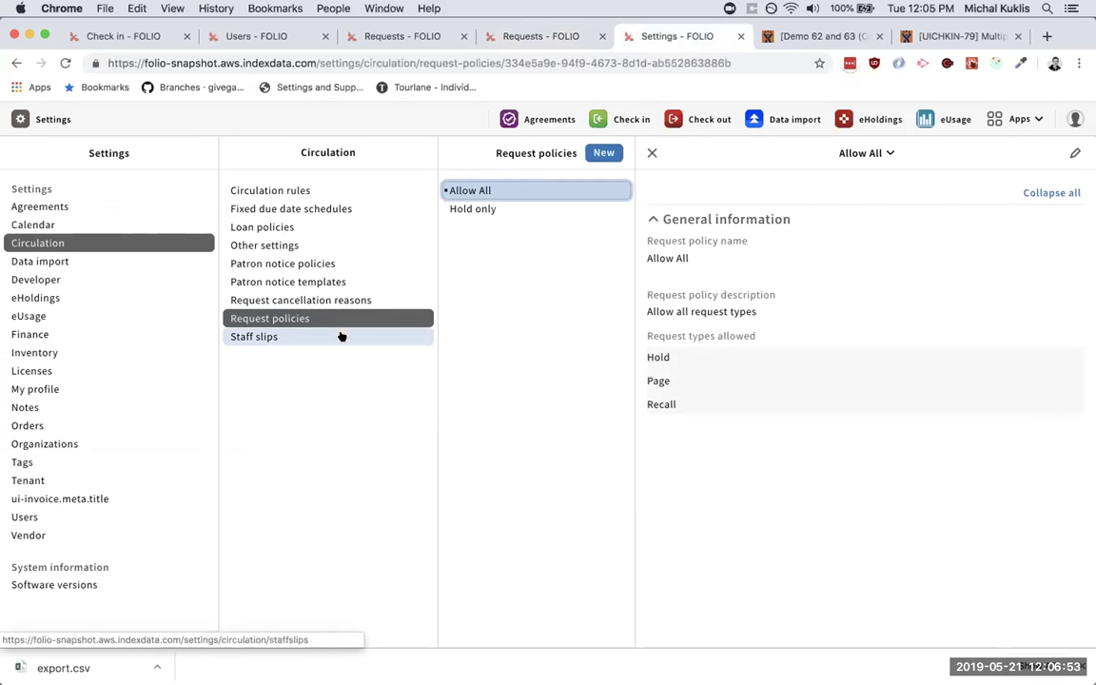
click(830, 156)
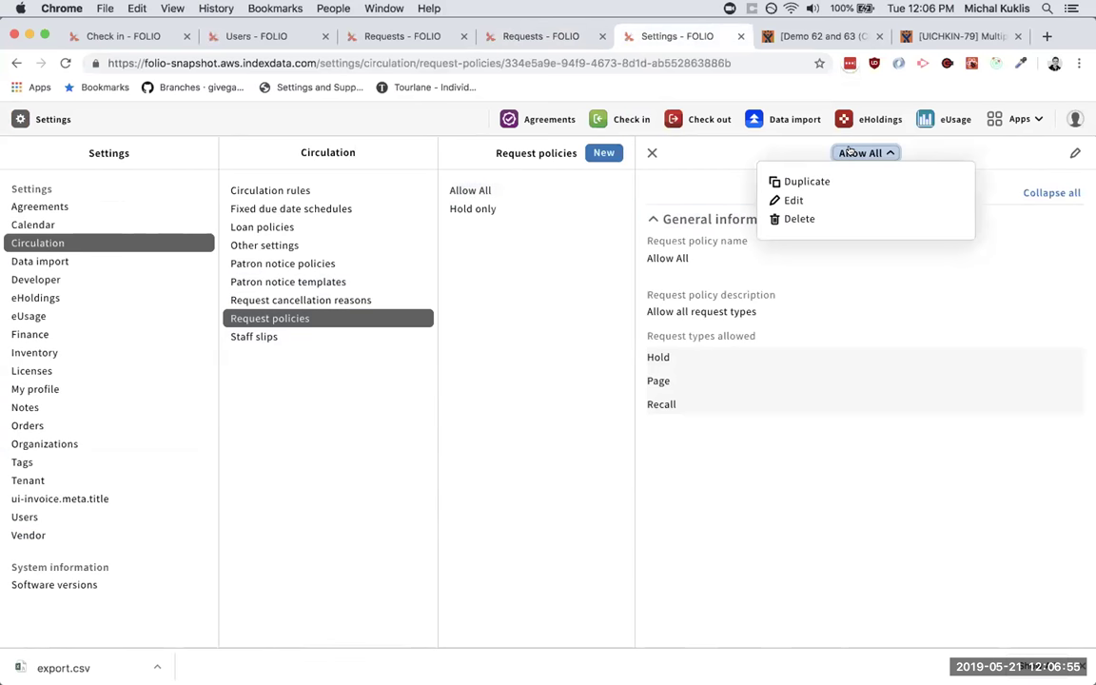
click(793, 219)
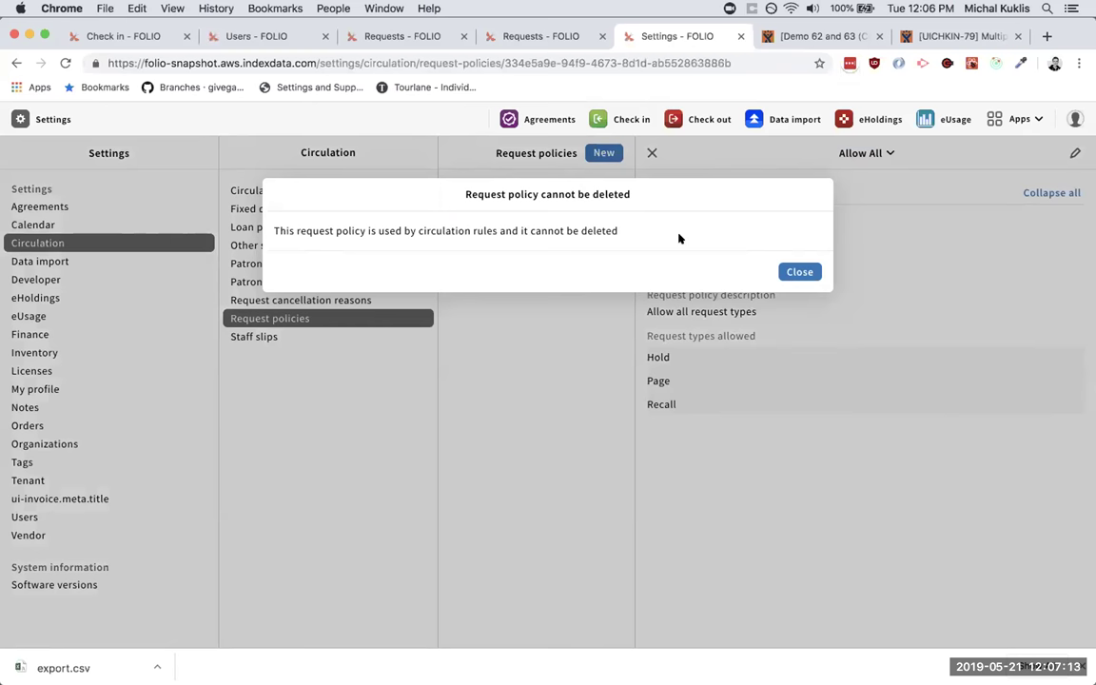
click(778, 272)
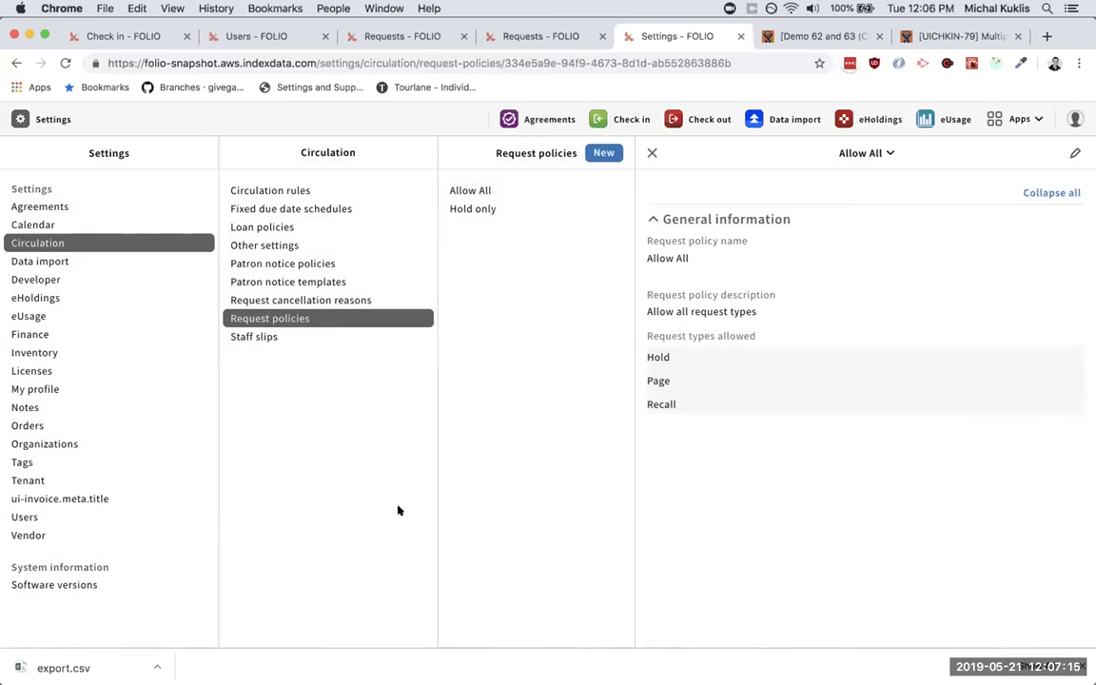
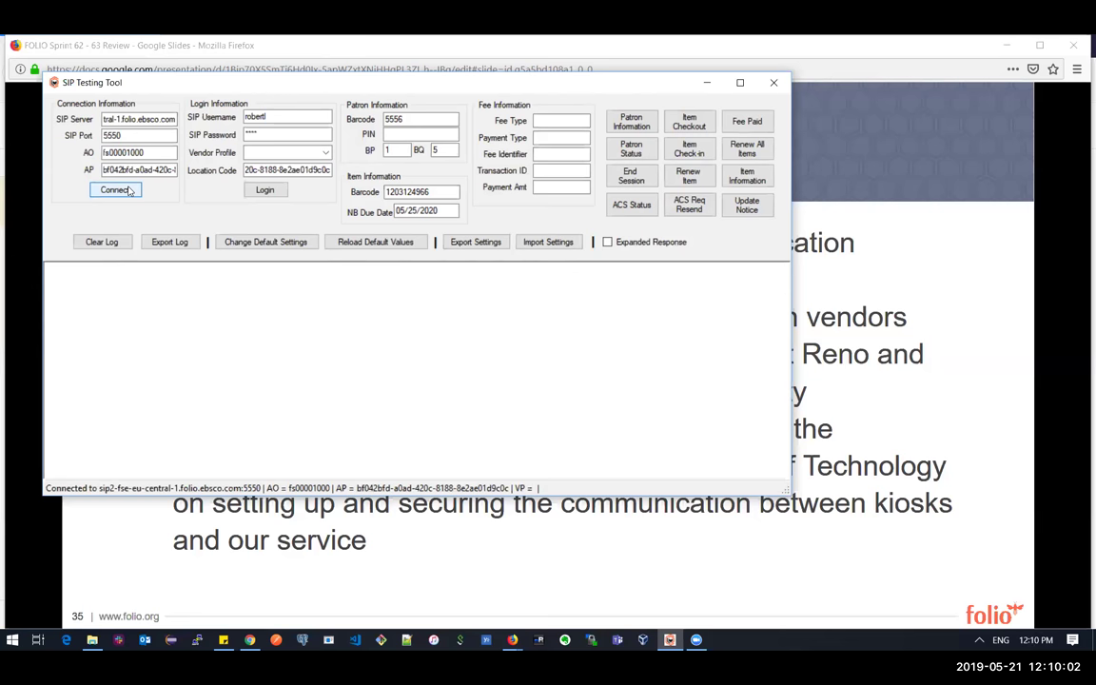
- Bring the Google Slides presentation back to the front from Firefox
key(alt+Tab)
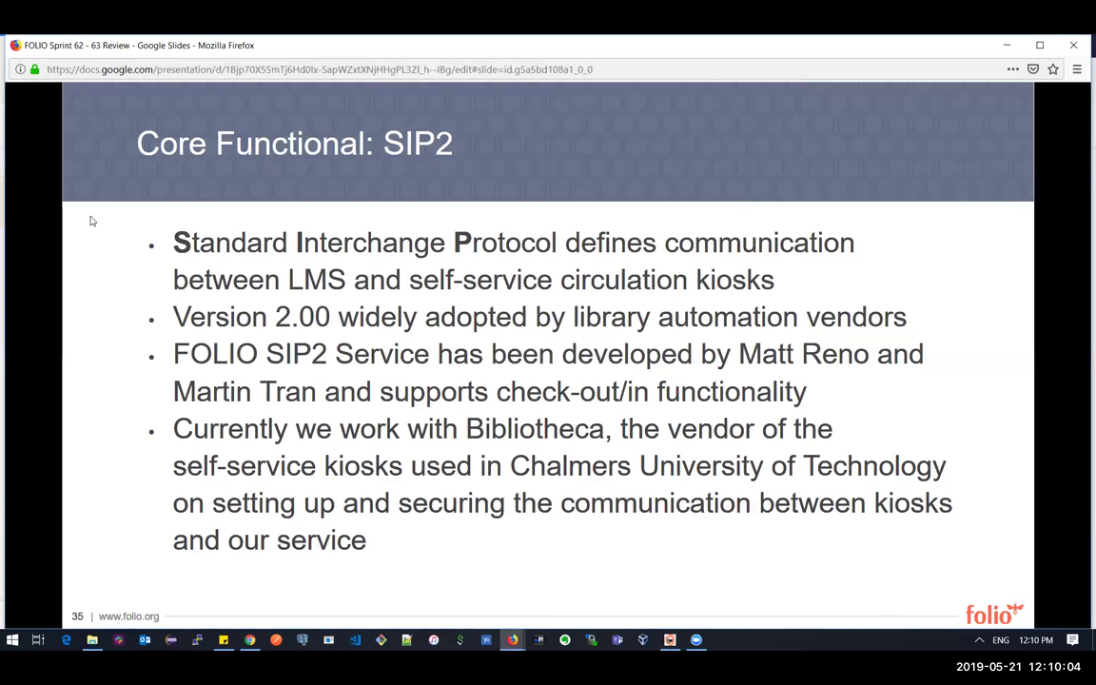
- Bring the connected SIP Testing Tool back over the 'Core Functional: SIP2' slide
key(alt+Tab)
key(alt+Tab)
key(alt+Tab)
key(alt+Tab)
key(alt+Tab)
key(alt+Tab)
key(alt+Tab)
key(alt+Tab)
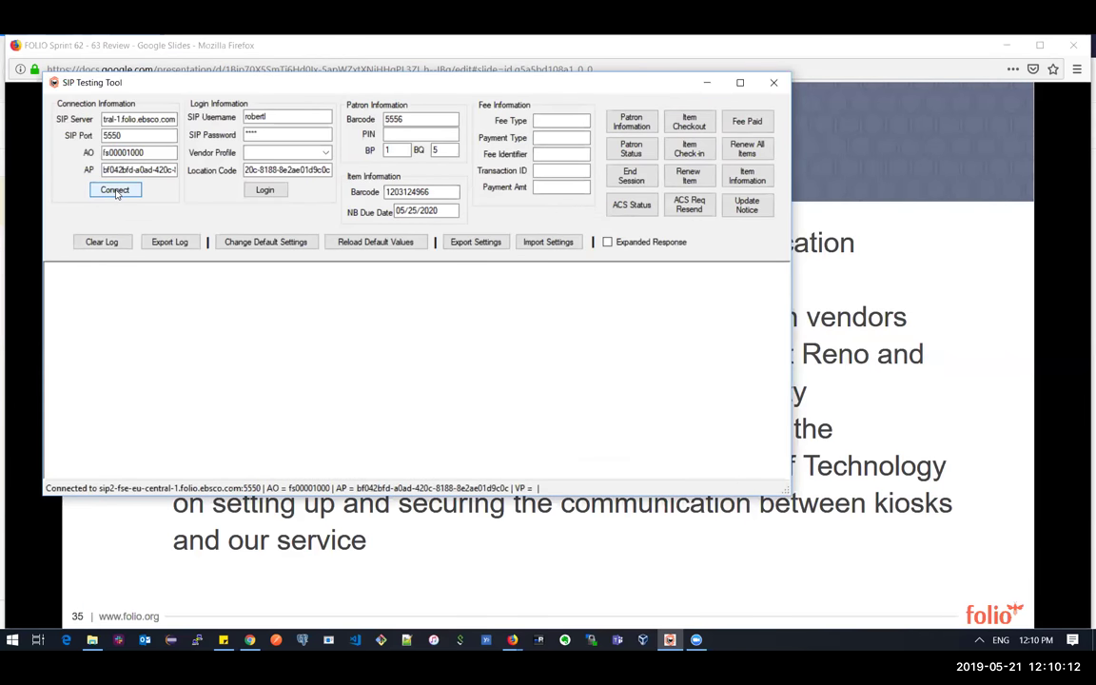
key(alt+Tab)
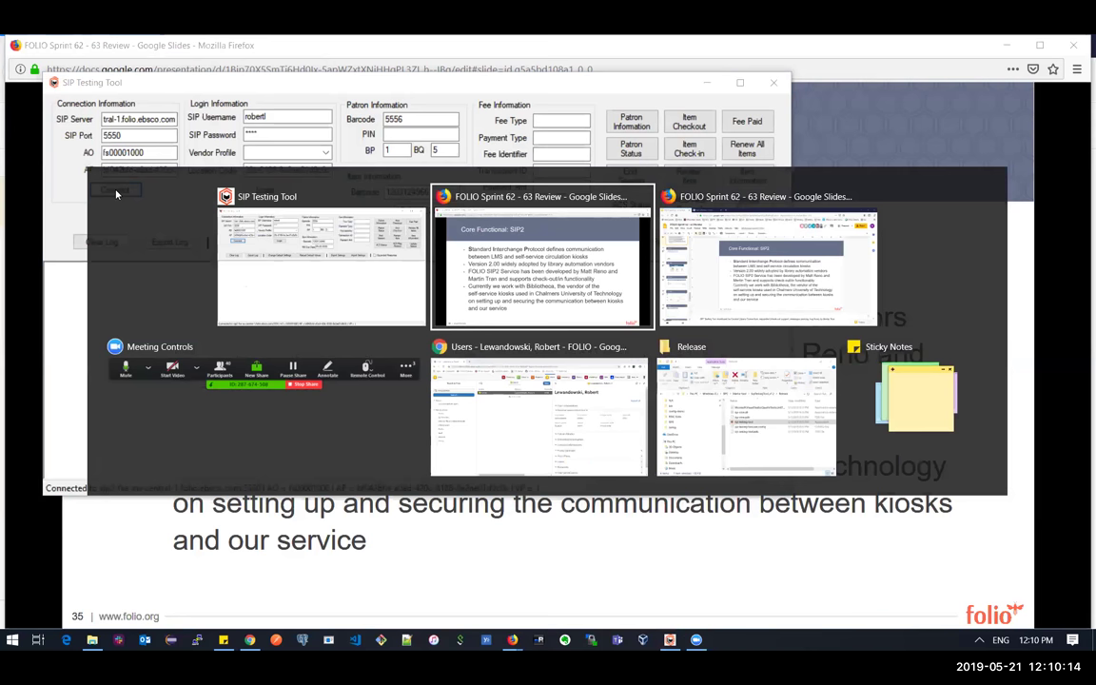
- Expand the patron's Loans section in FOLIO Users, showing 0 open and 7 closed loans
key(alt+Tab)
key(alt+Tab)
key(alt+Tab)
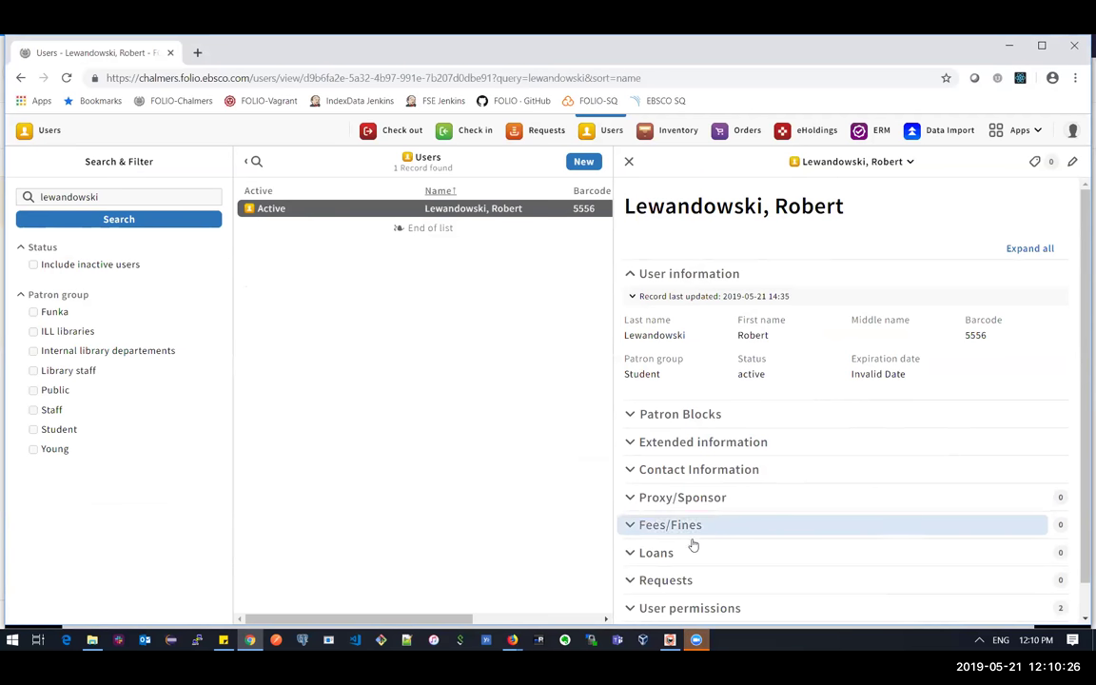
click(631, 554)
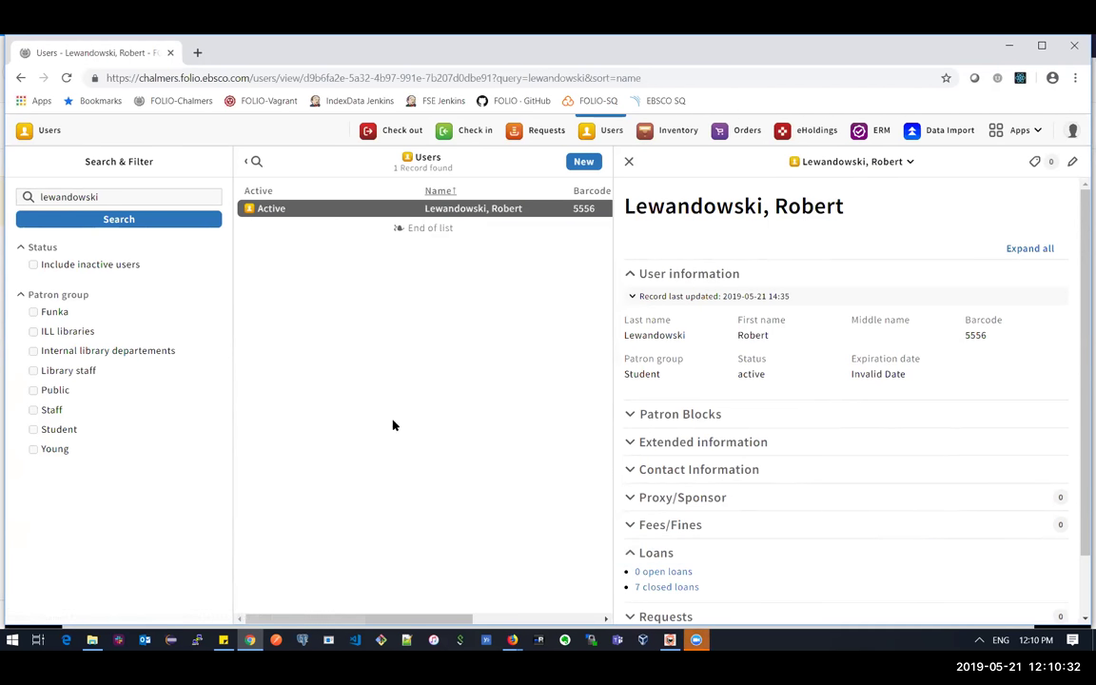
click(654, 139)
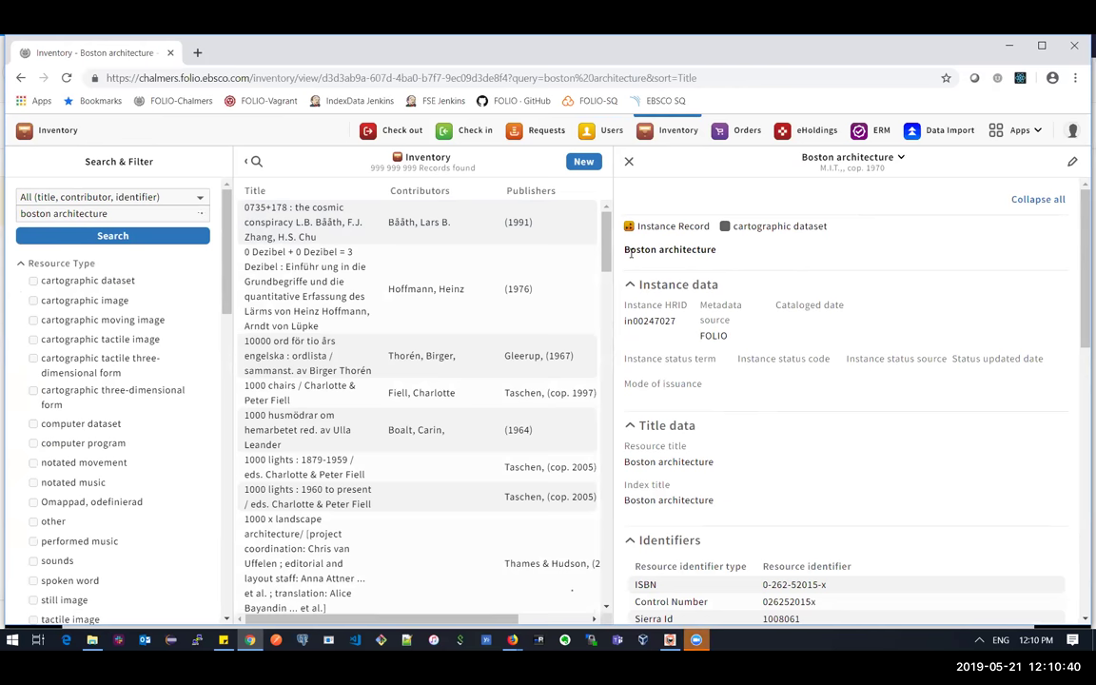
drag(1076, 237, 1079, 493)
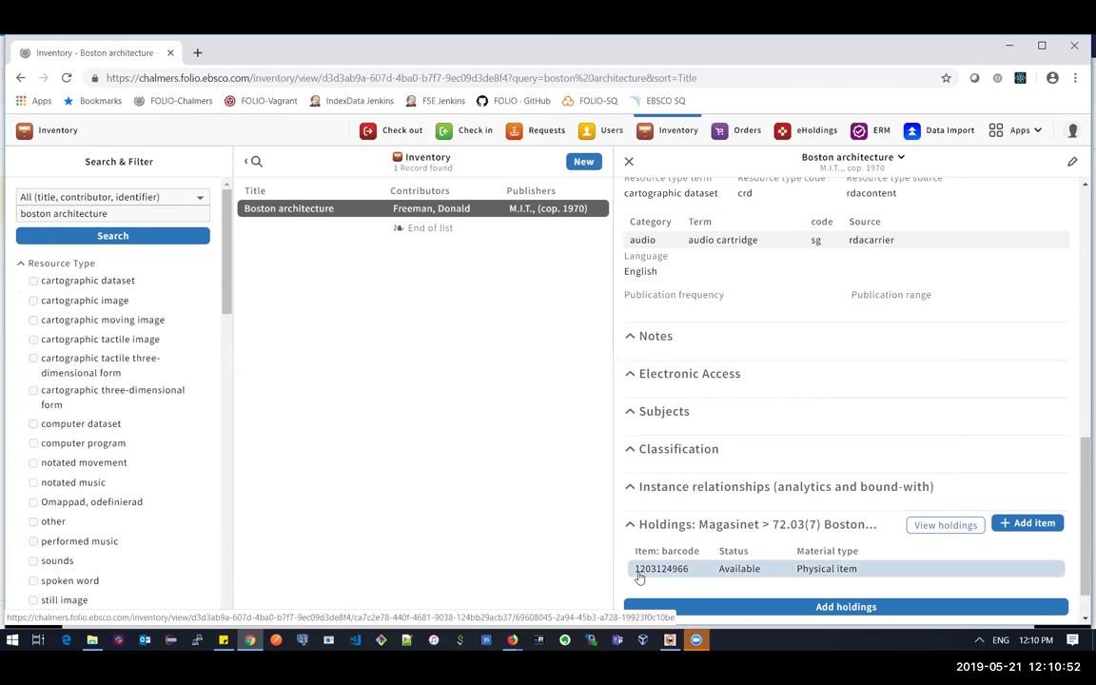
- Log in to the SIP service and request an ACS status with expanded responses on
click(666, 650)
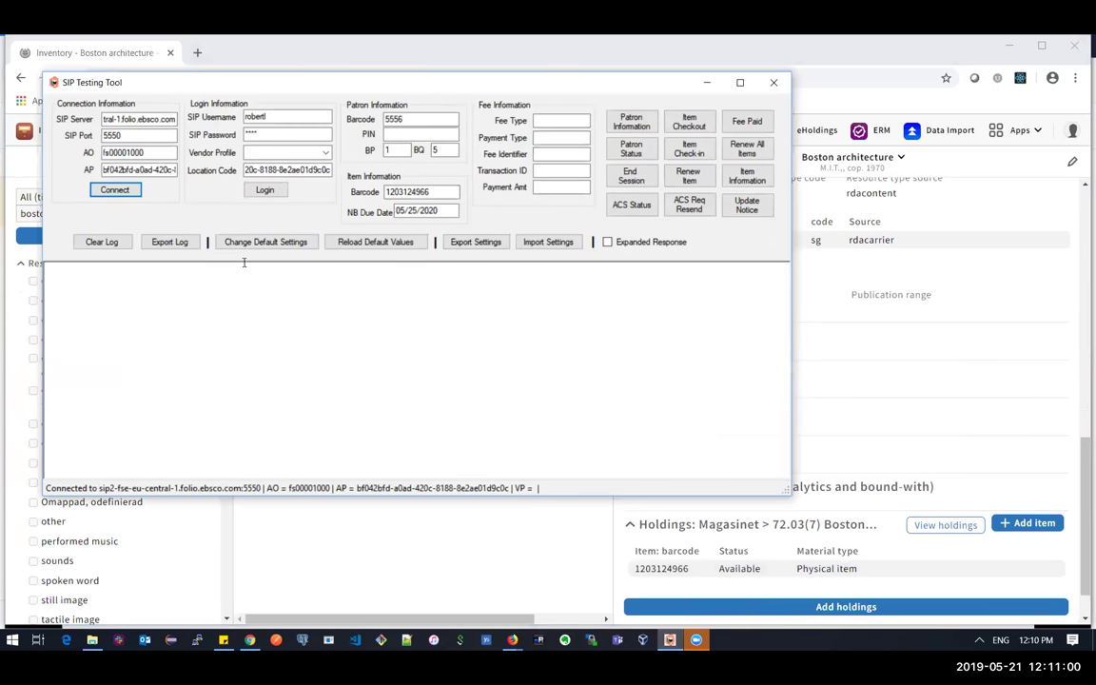
click(259, 190)
click(608, 241)
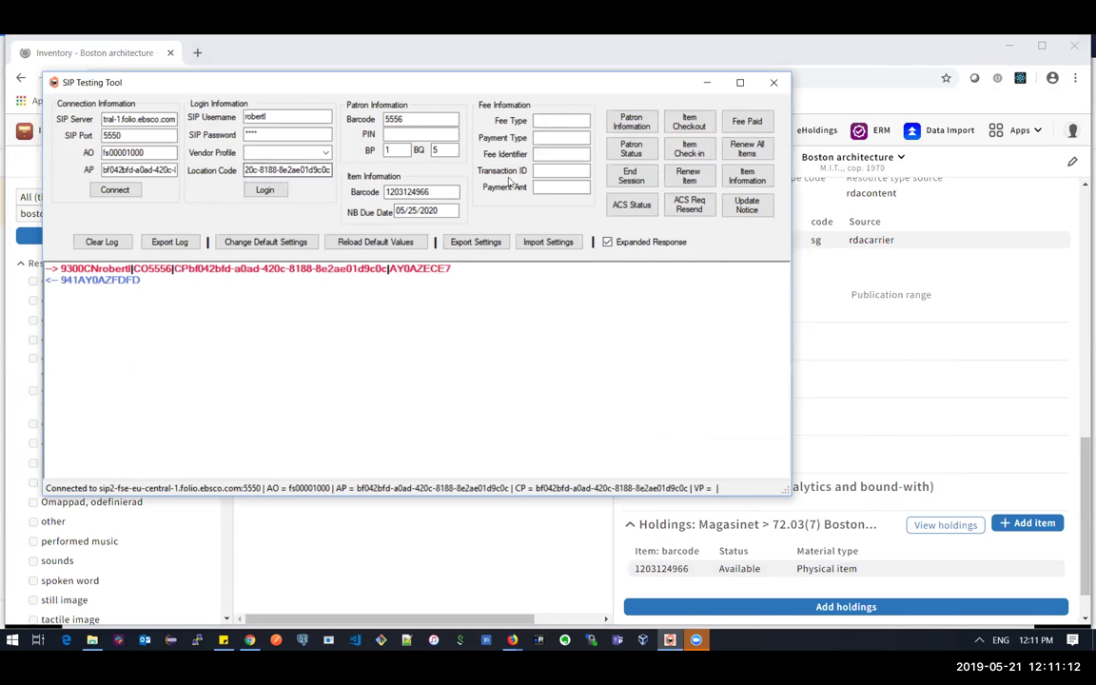
click(623, 207)
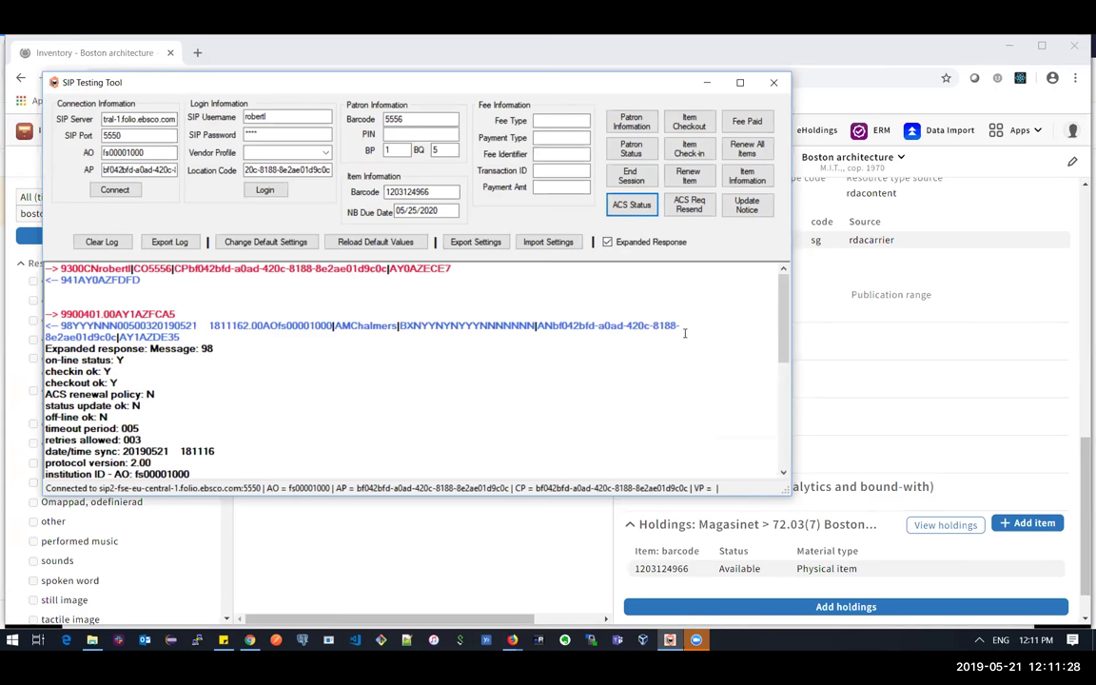
- Review the ACS status reply confirming checkout support, then select the patron and item barcode values
scroll(782, 350, down, 2)
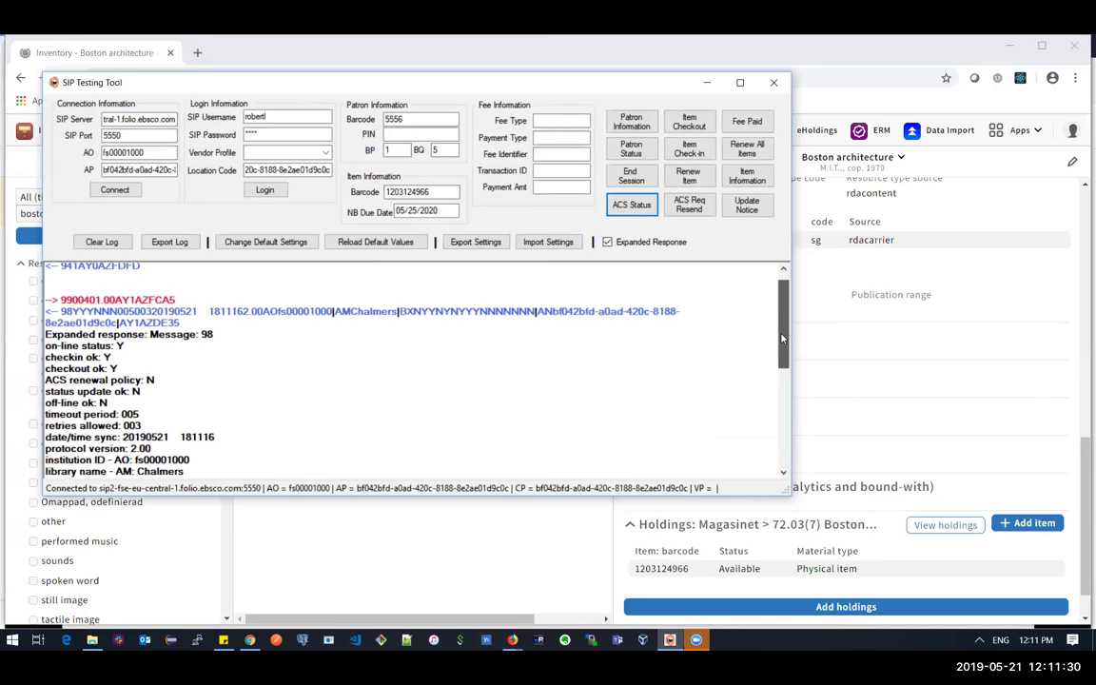
drag(783, 350, 786, 358)
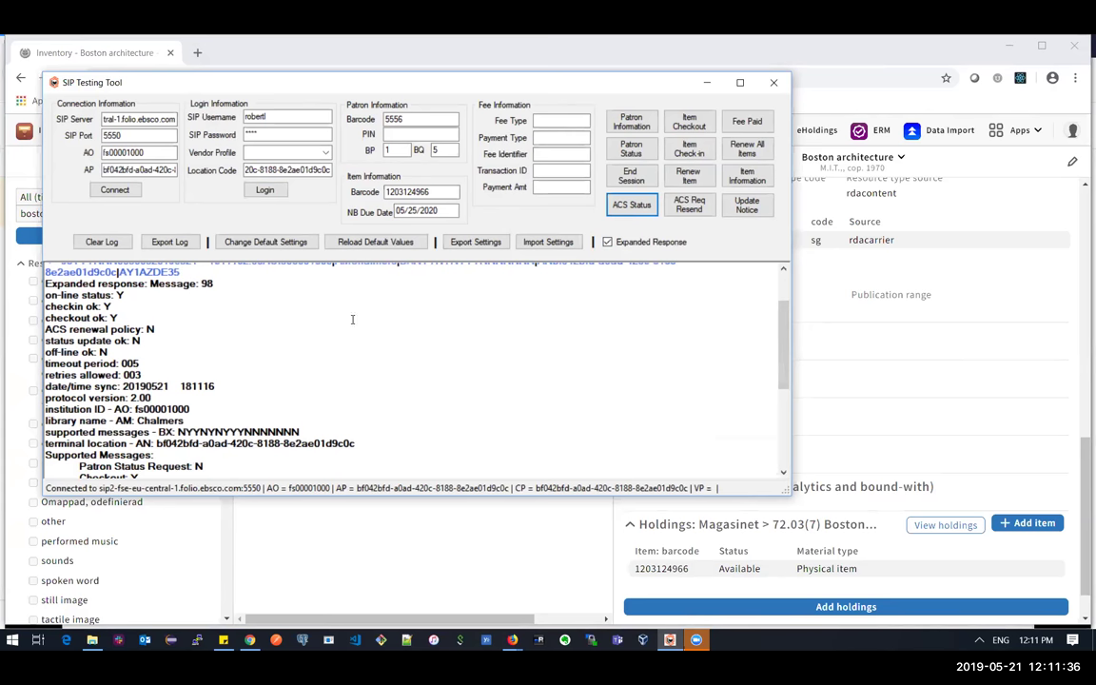
drag(785, 357, 787, 301)
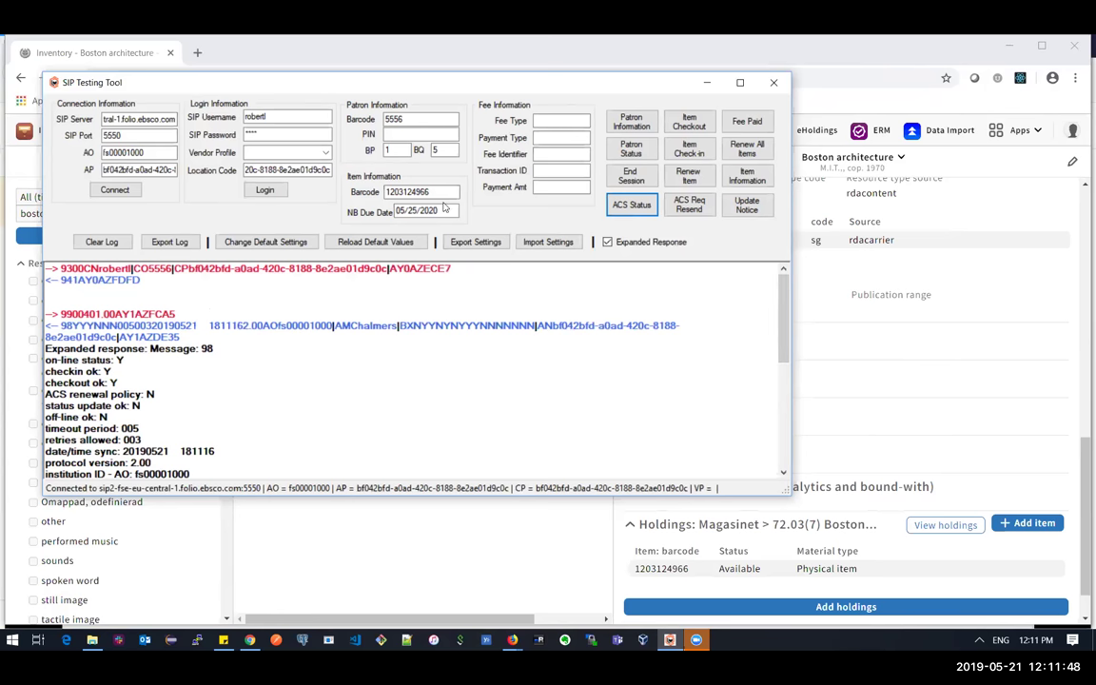
click(386, 119)
drag(385, 119, 411, 119)
drag(430, 192, 345, 174)
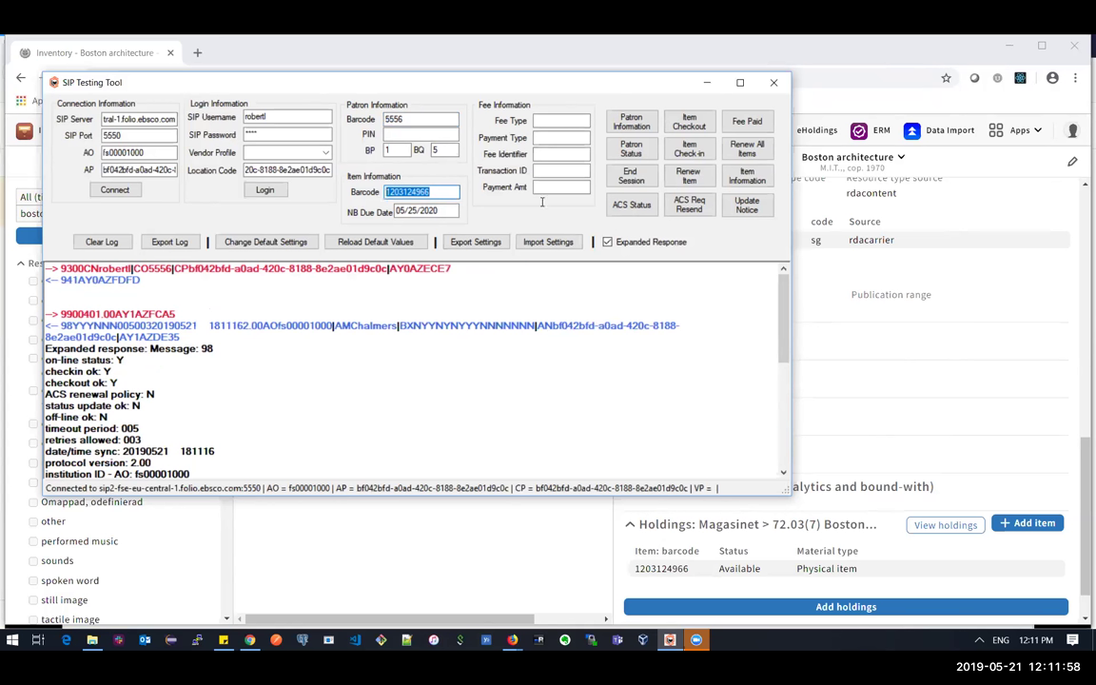
click(683, 129)
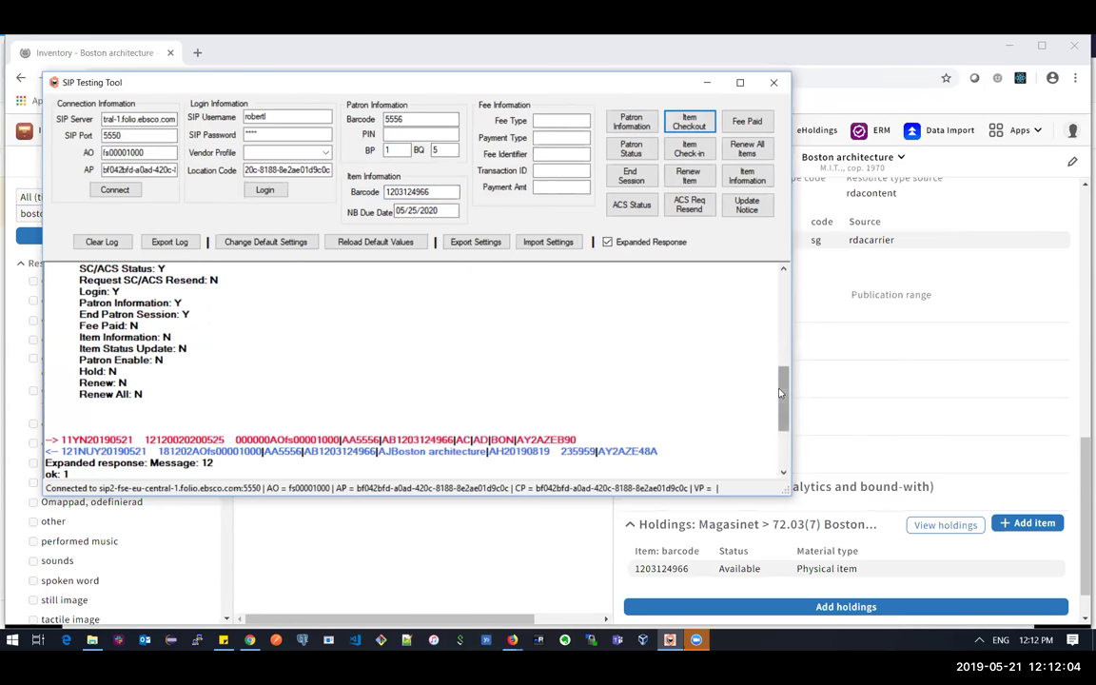
scroll(113, 341, down, 3)
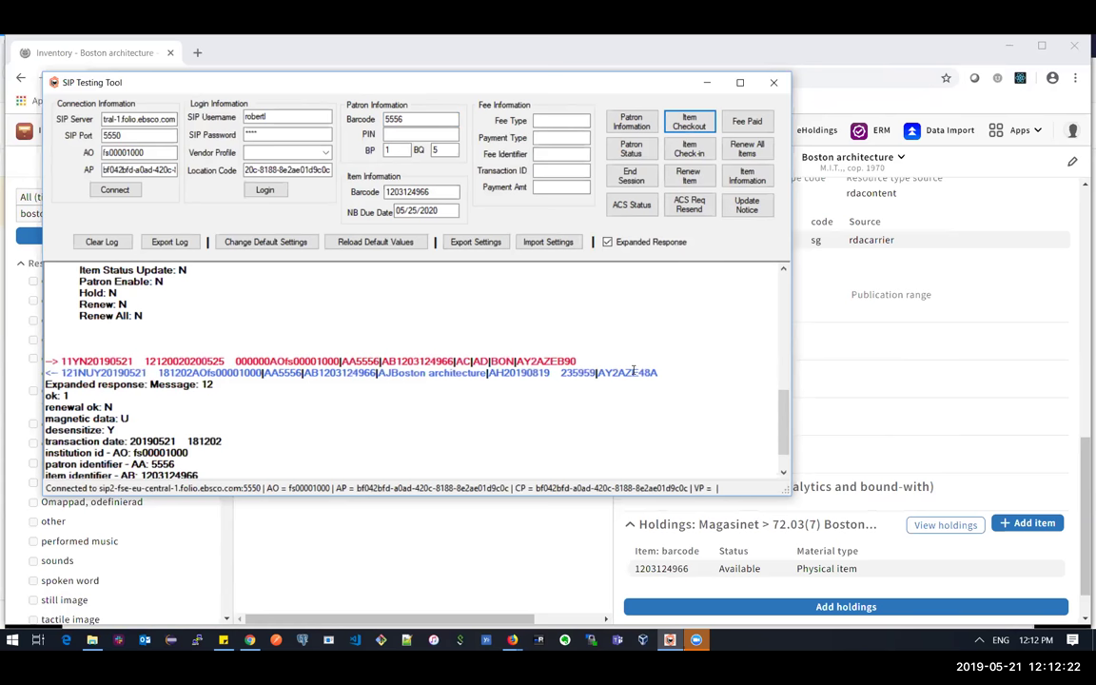
scroll(571, 390, down, 3)
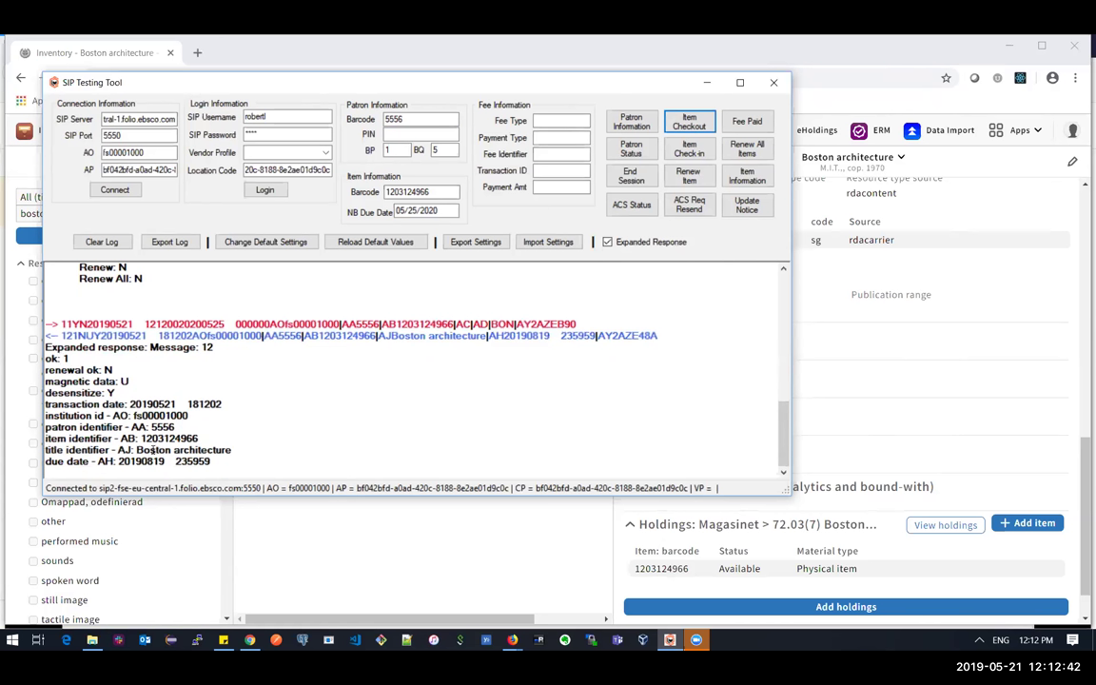
click(373, 560)
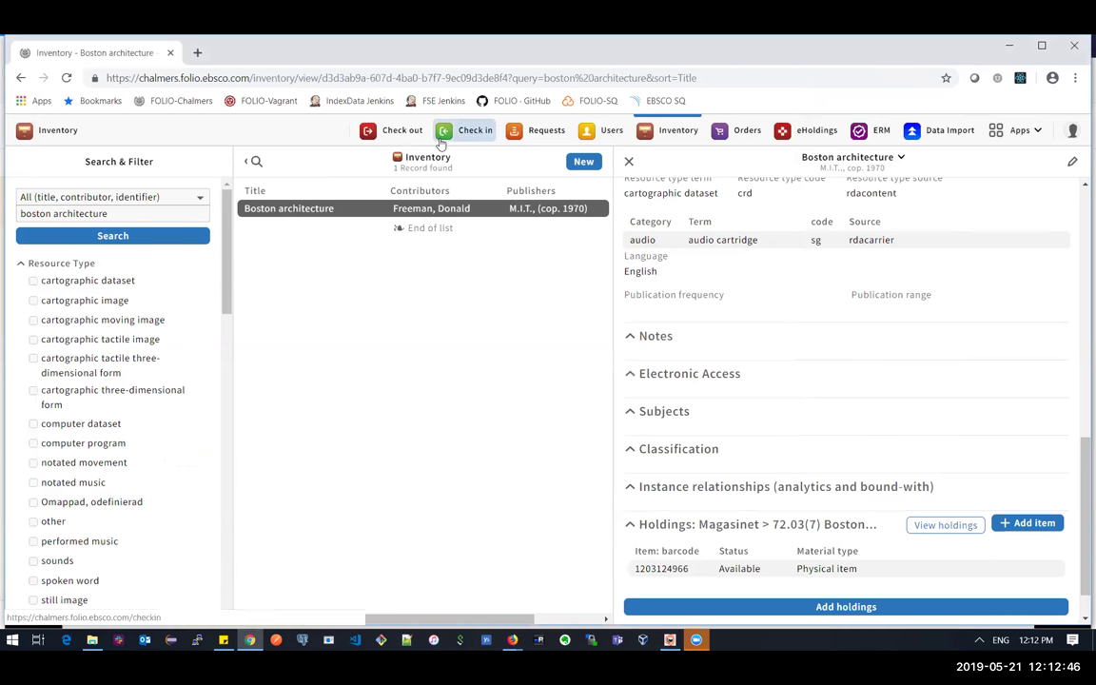
- Verify the patron's one open loan: Boston architecture, due 2019-08-19
click(613, 138)
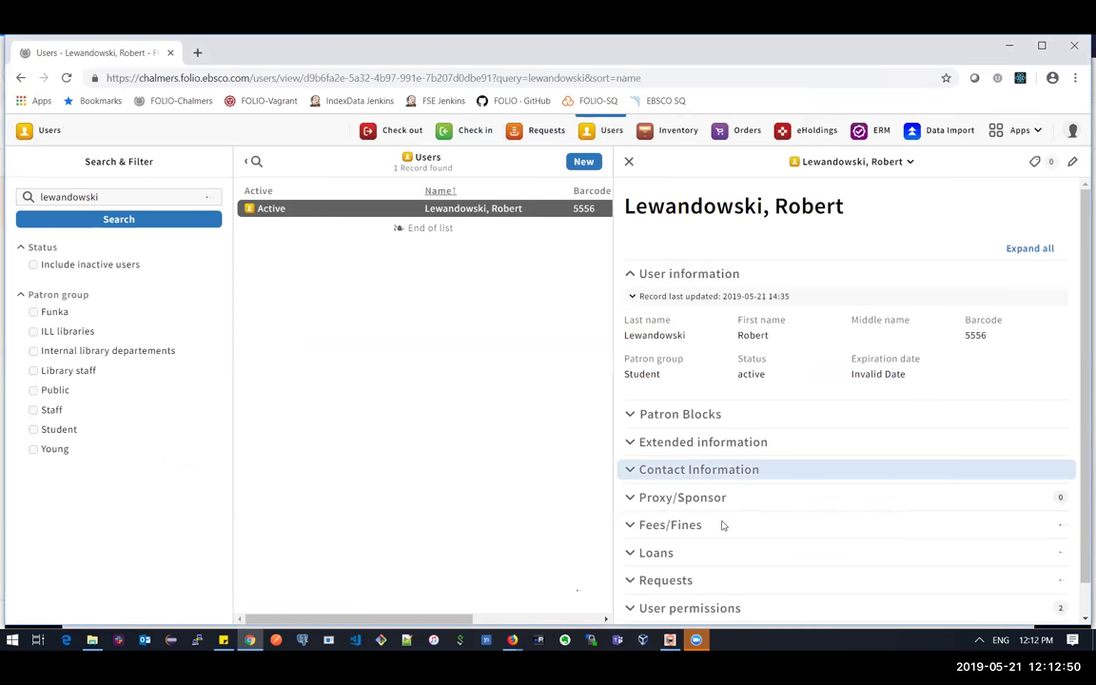
click(710, 561)
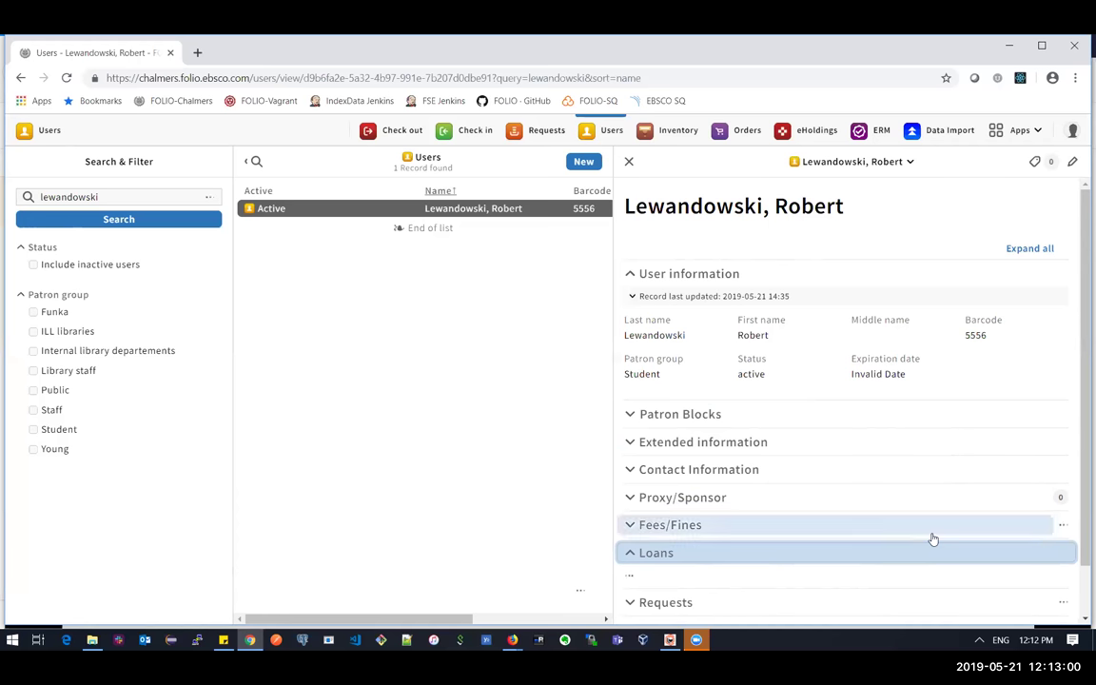
scroll(1079, 571, down, 1)
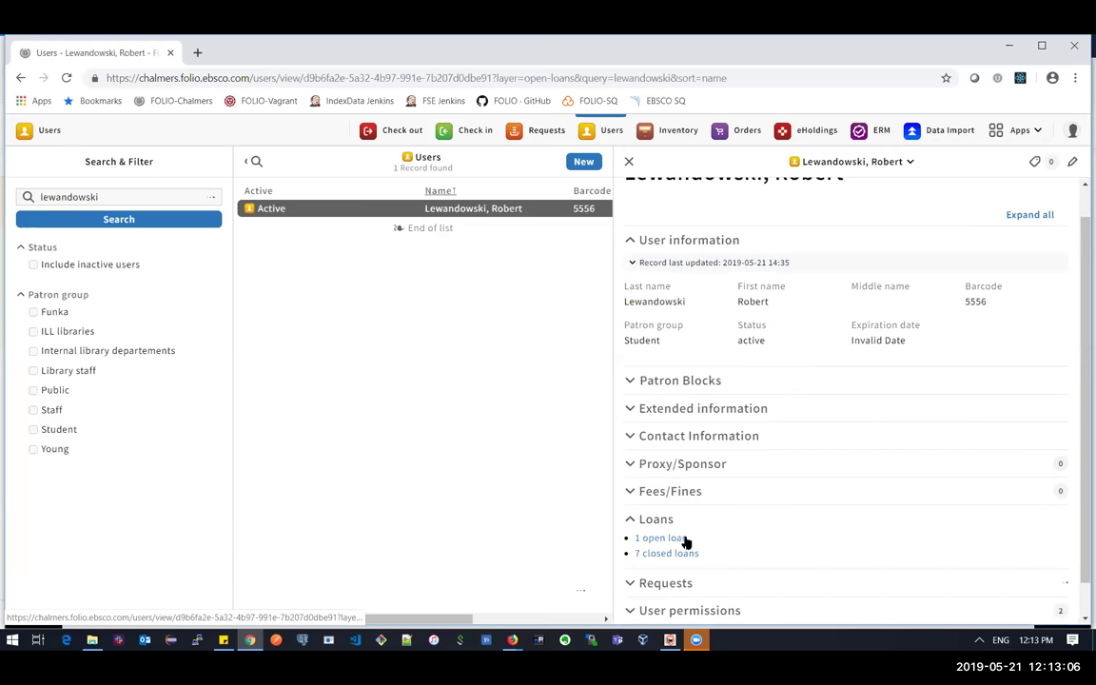
click(683, 540)
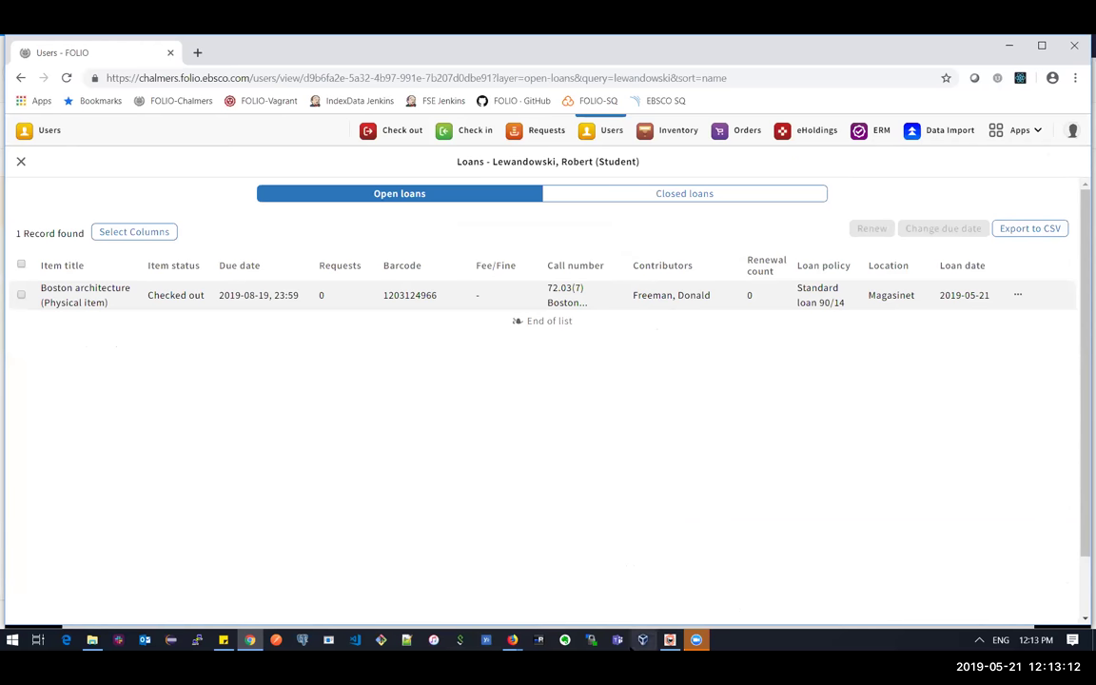
mouse_move(693, 648)
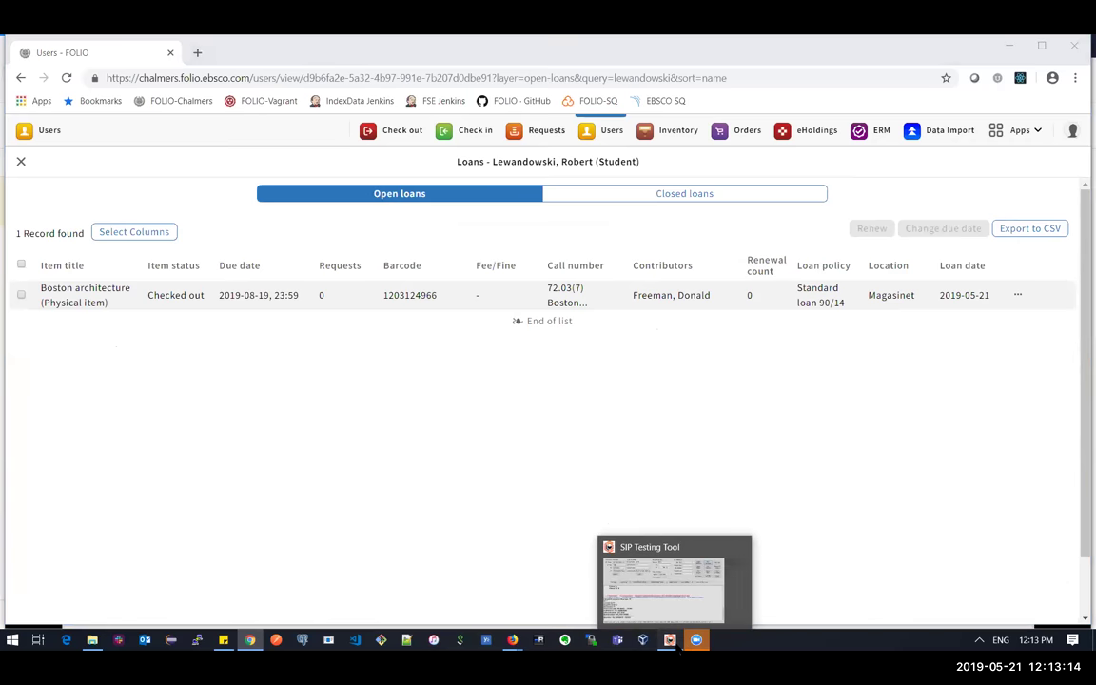
click(669, 639)
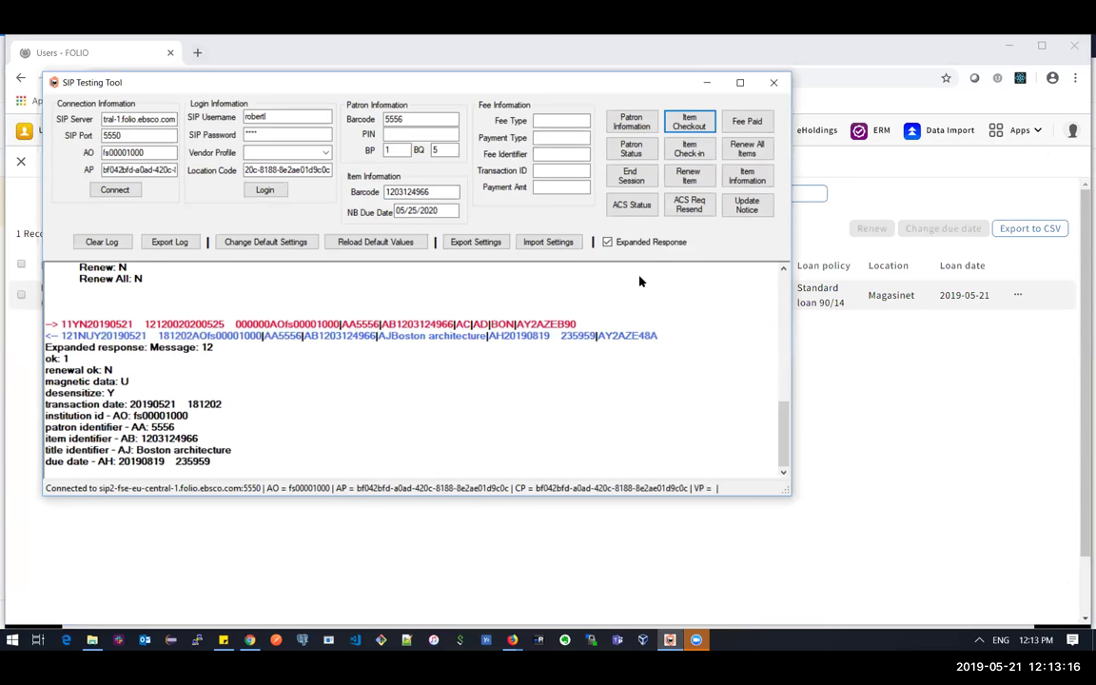
click(689, 149)
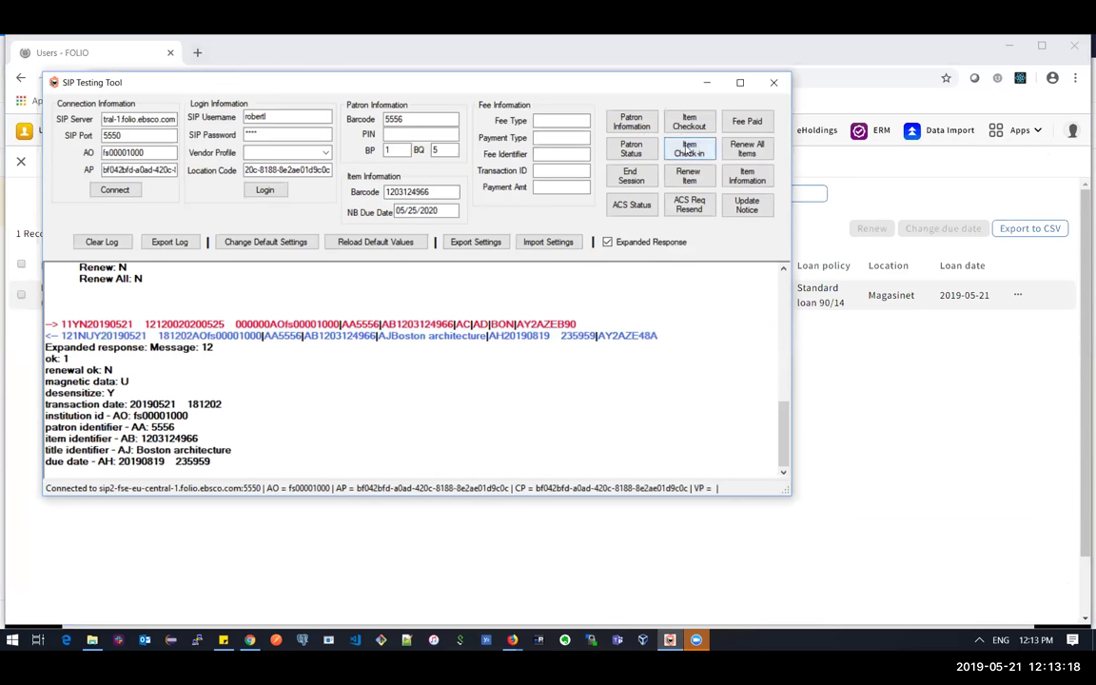
click(689, 149)
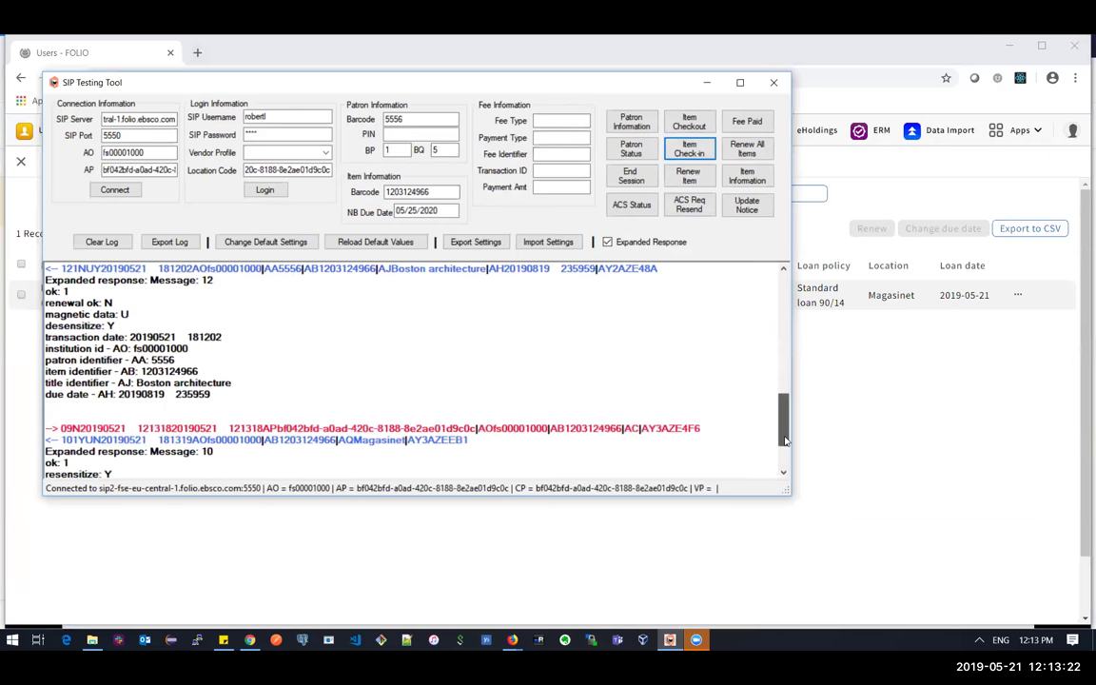
scroll(708, 399, down, 2)
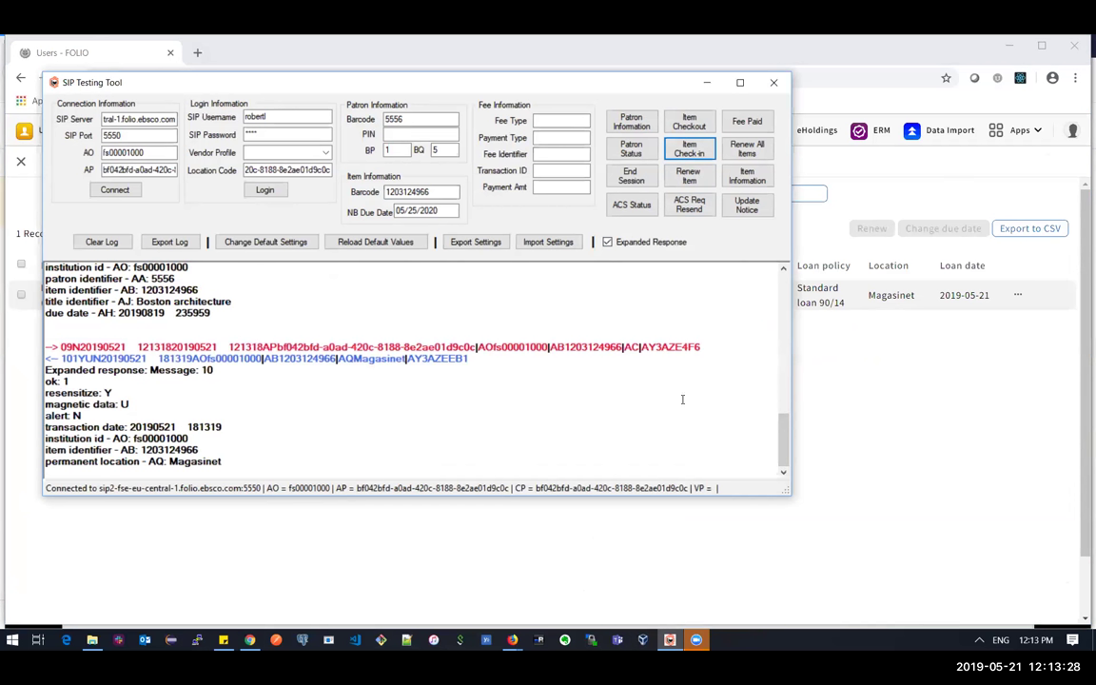
click(901, 507)
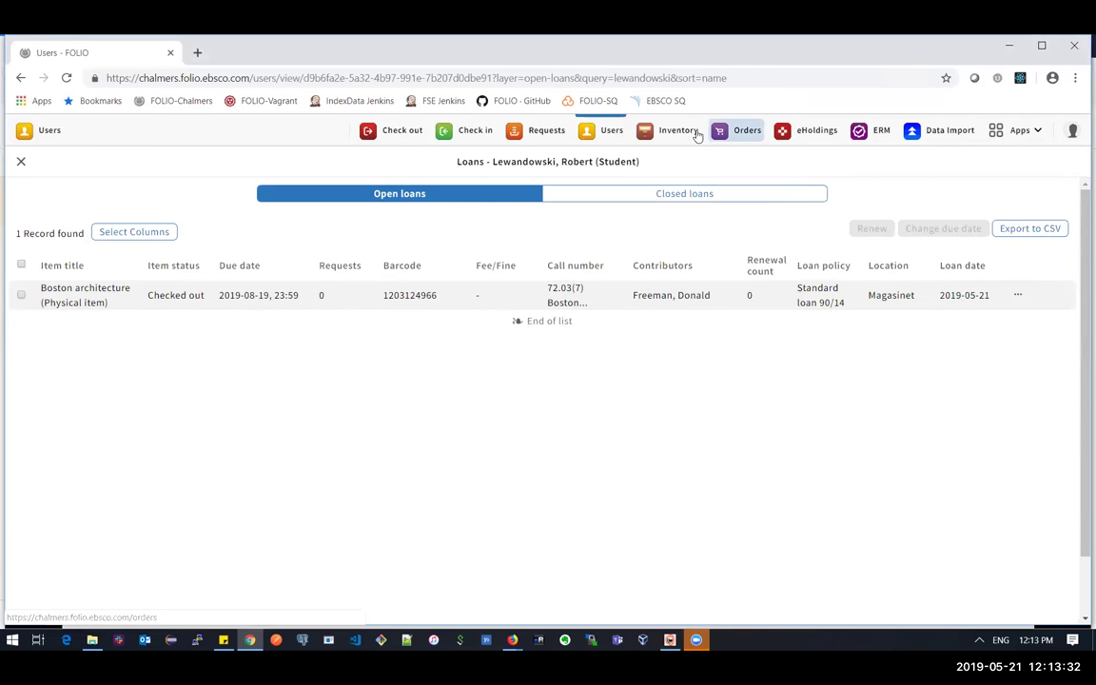
- Reload the patron's loans and view closed loans until Open loans lists no items
click(65, 77)
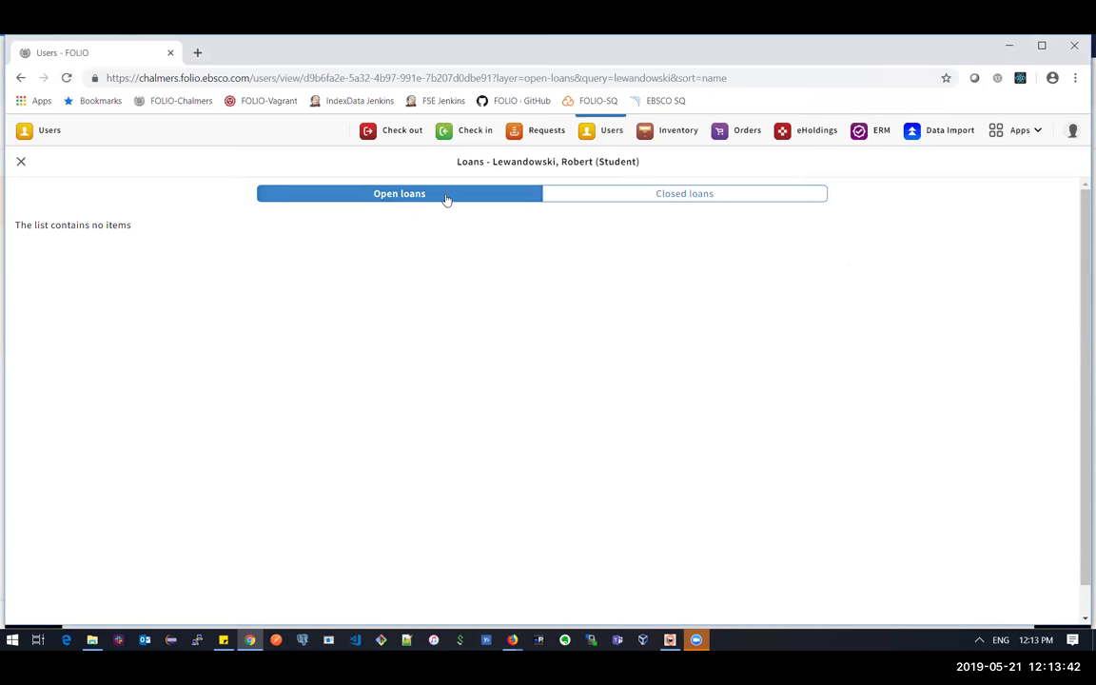
click(590, 198)
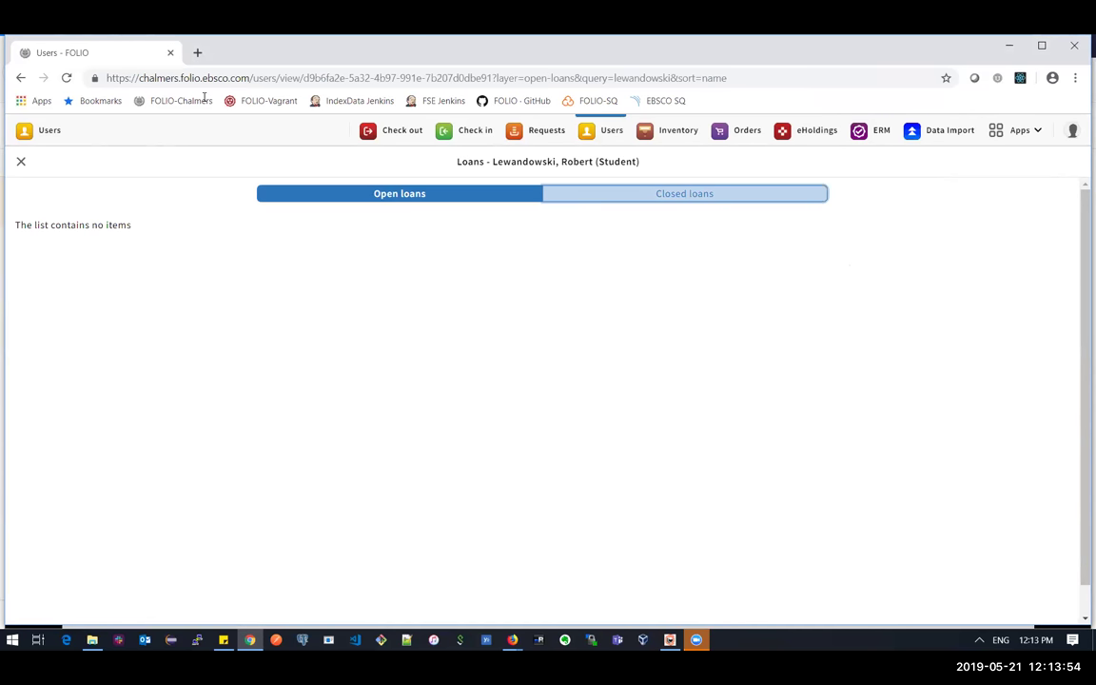
click(64, 77)
click(679, 132)
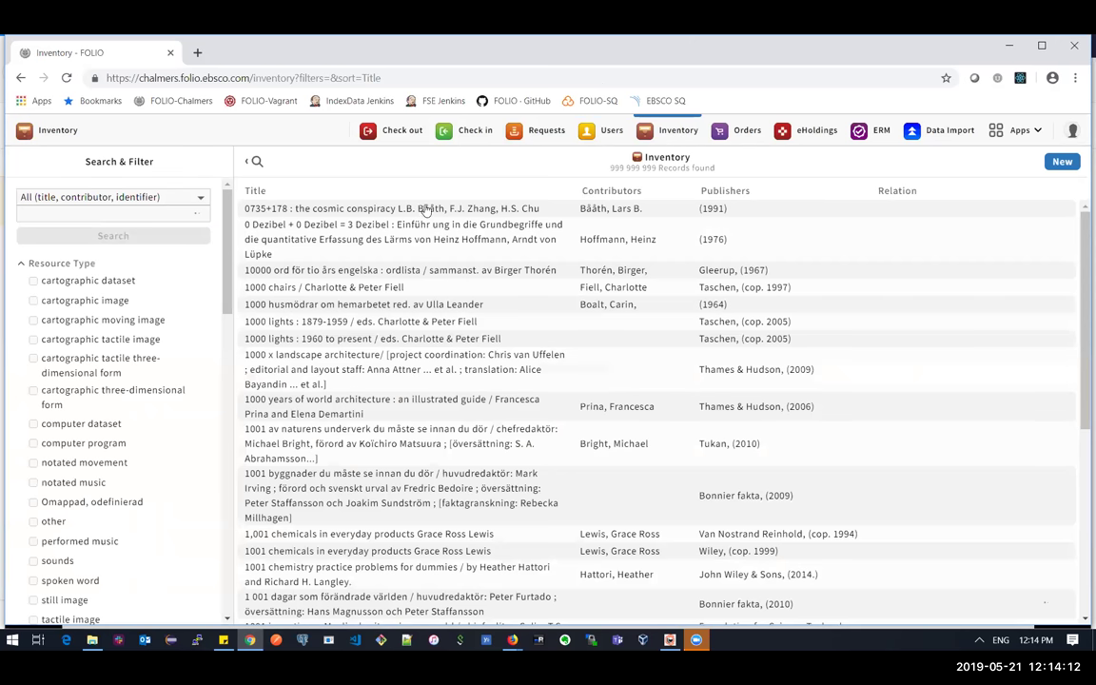
- Search Inventory for 'boston architecture' and view the matching instance
click(132, 212)
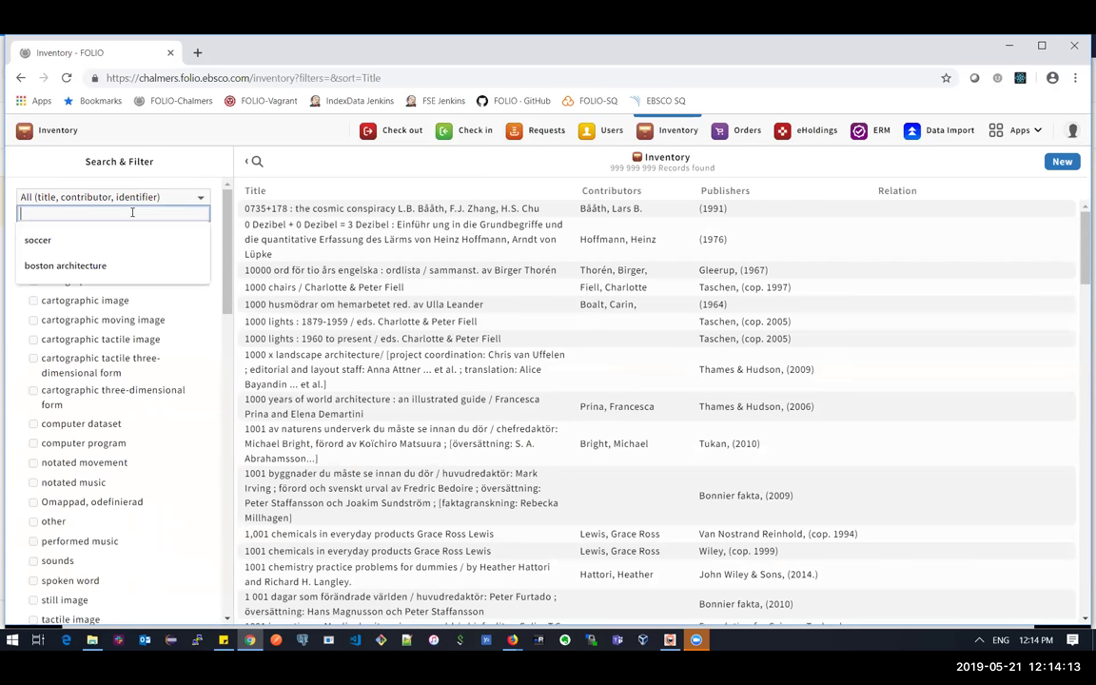
click(126, 267)
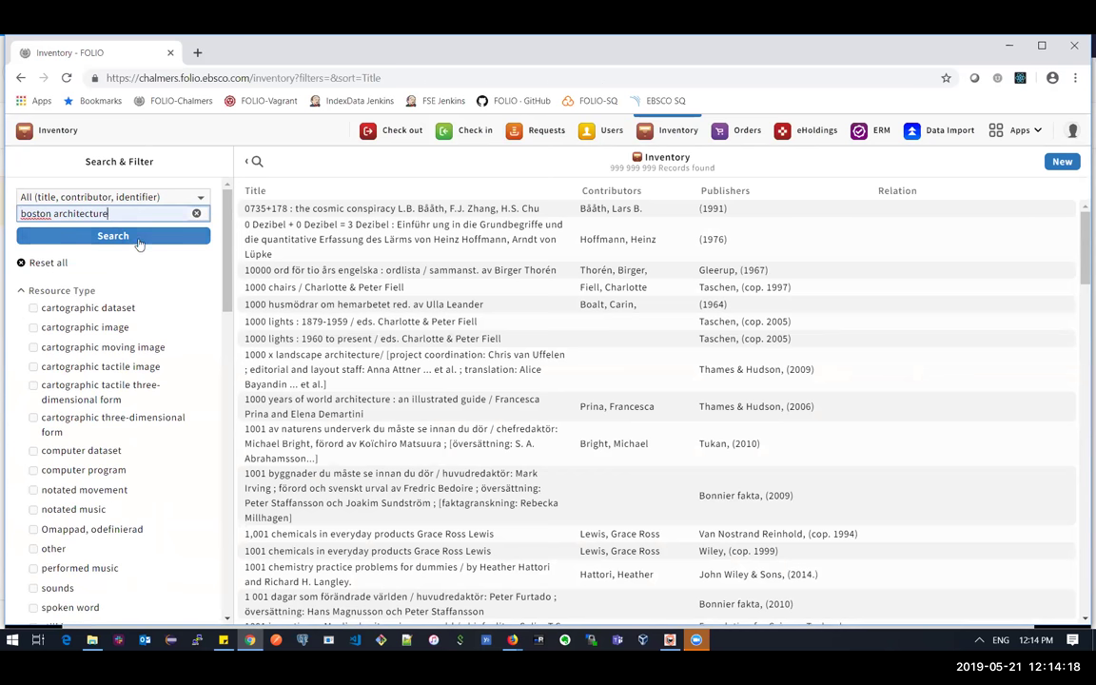
click(138, 244)
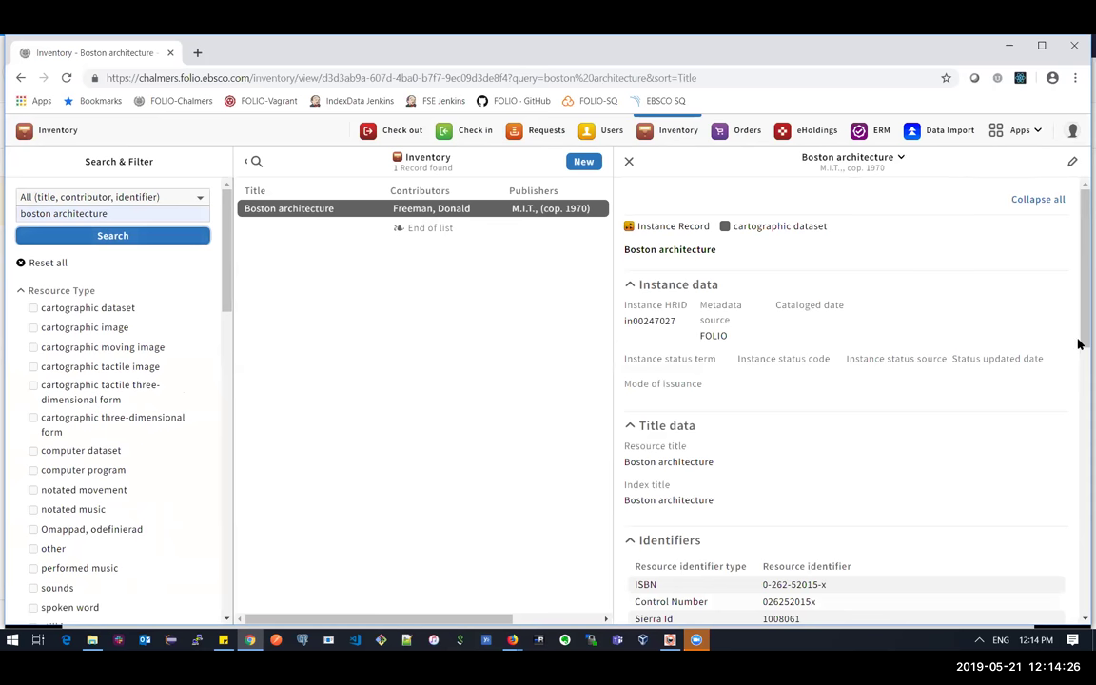
scroll(1077, 361, down, 2)
drag(1078, 388, 1078, 592)
- Open the holdings record for the Boston architecture instance
click(849, 560)
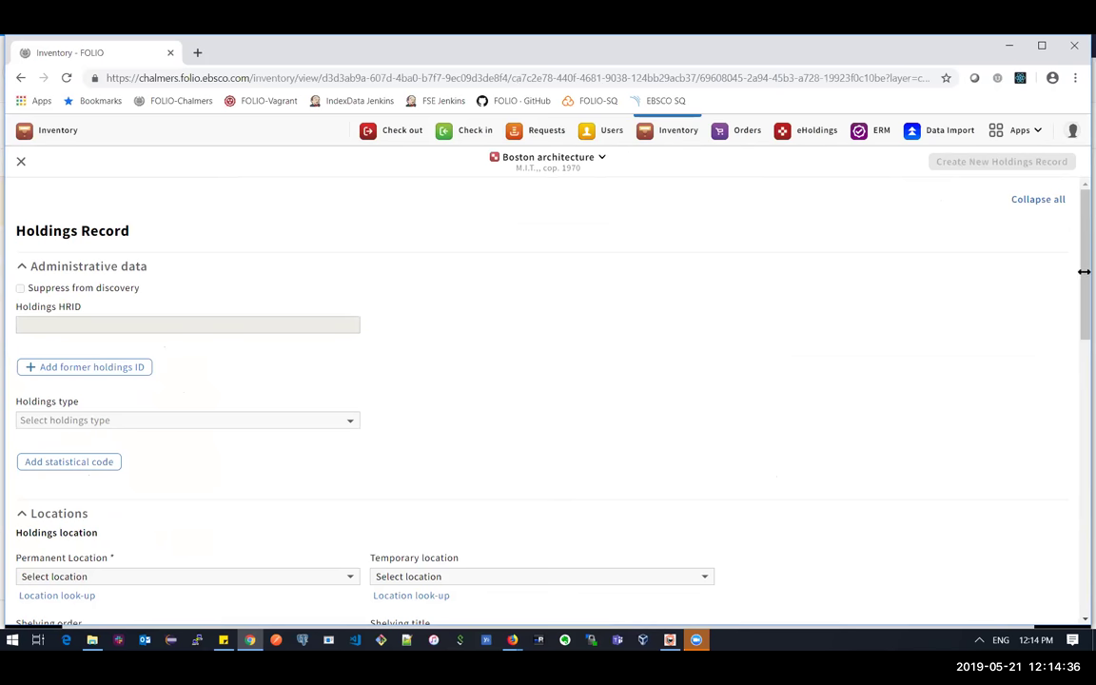
drag(1084, 271, 1079, 623)
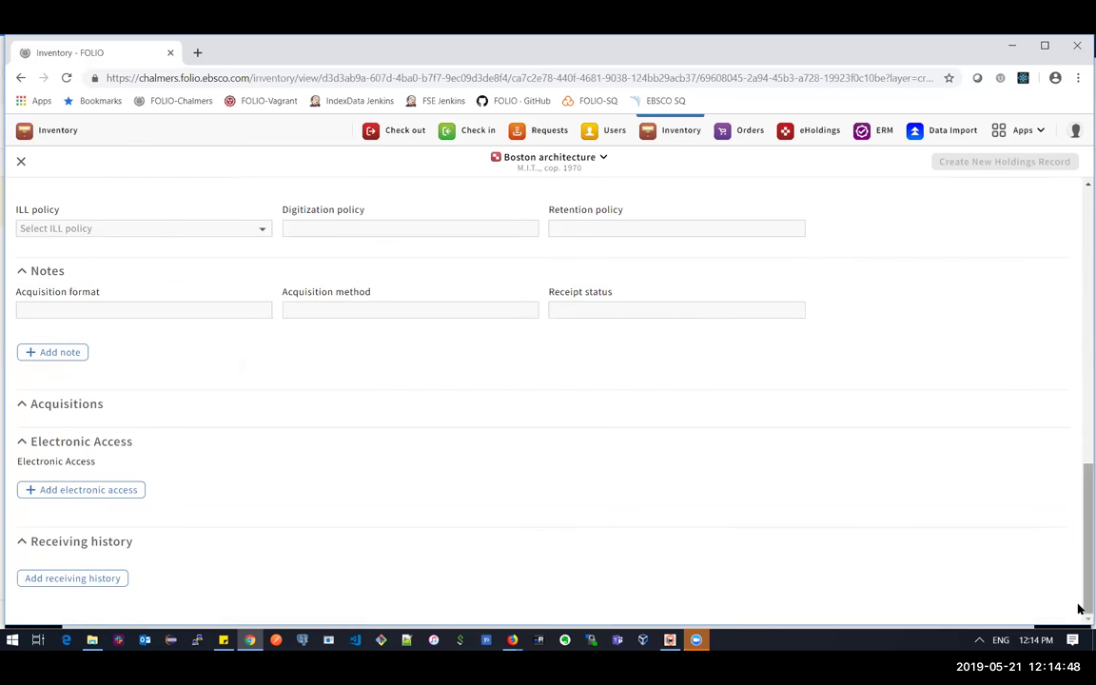
drag(1078, 599, 1079, 381)
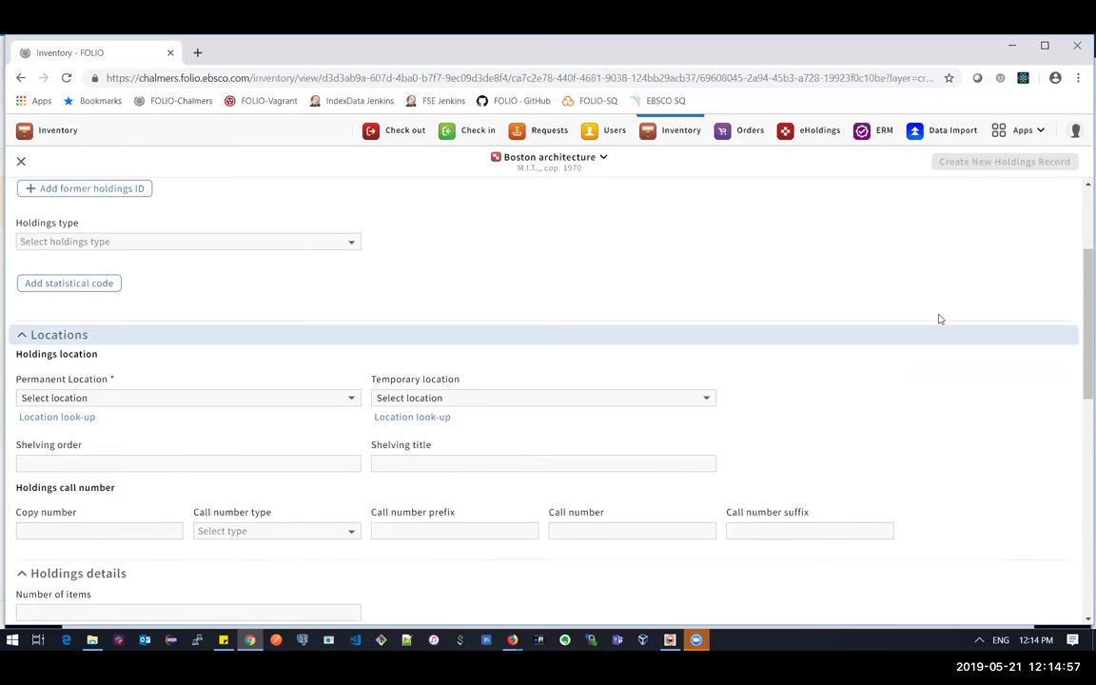
- Search Users for the patron by surname and open their user record
click(609, 129)
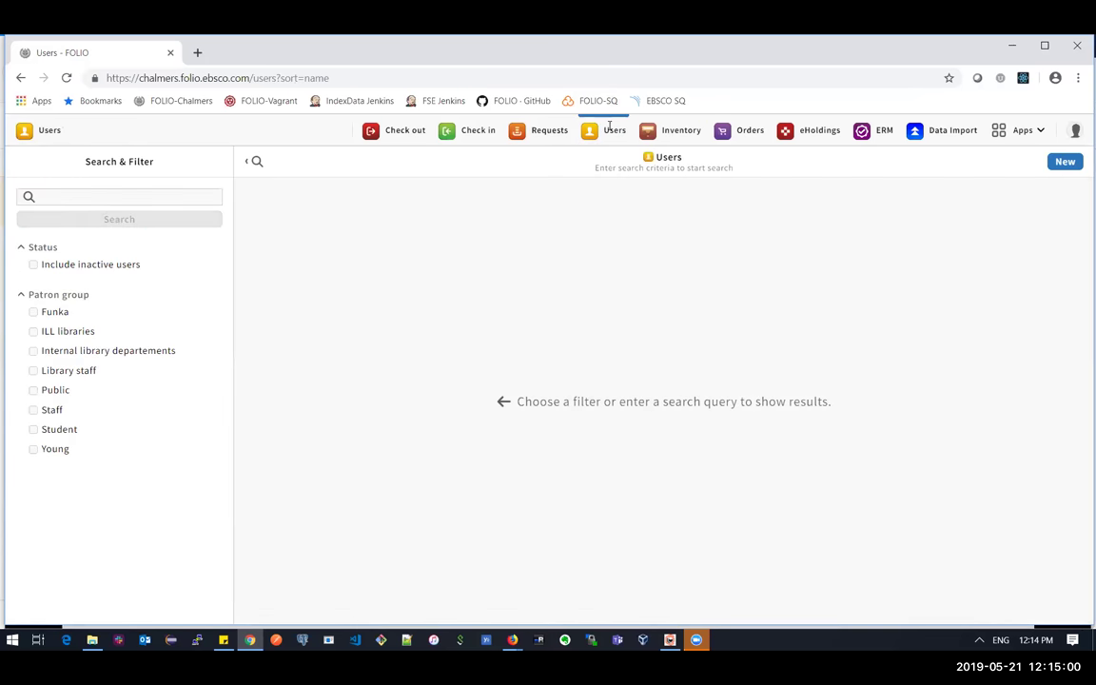
click(139, 197)
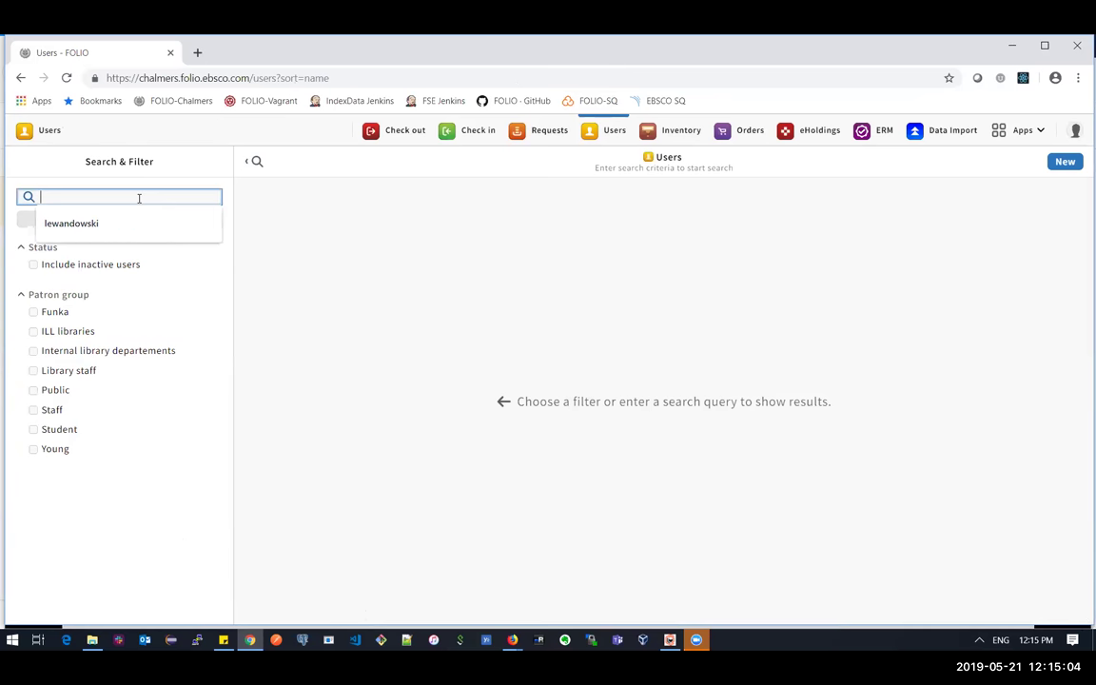
click(137, 225)
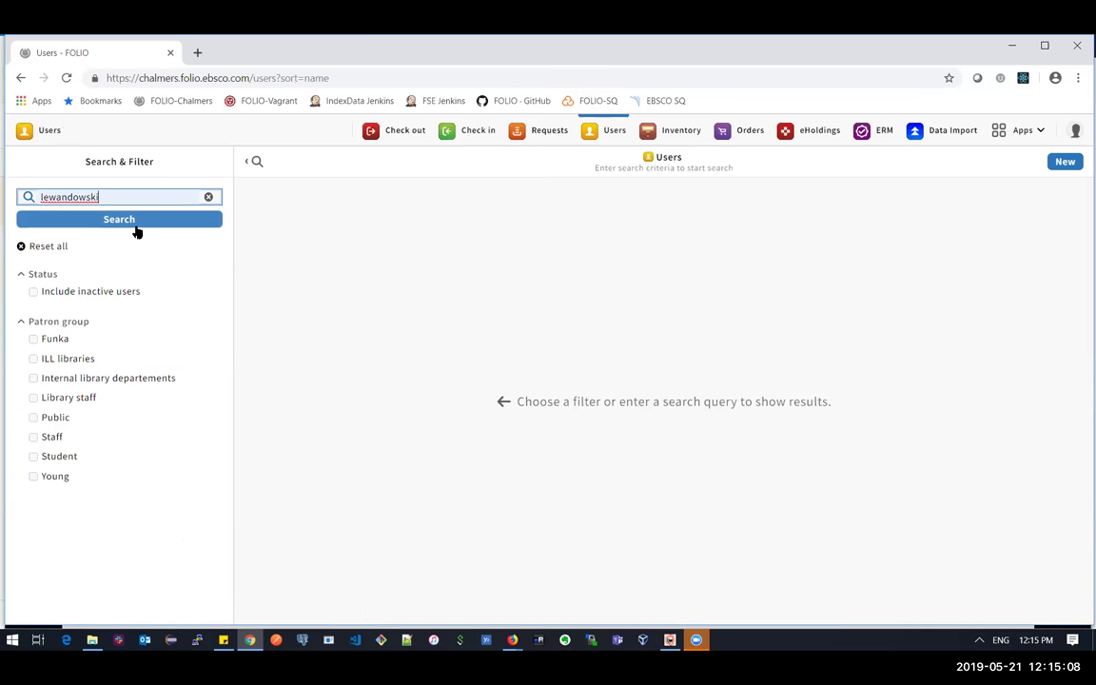
click(135, 226)
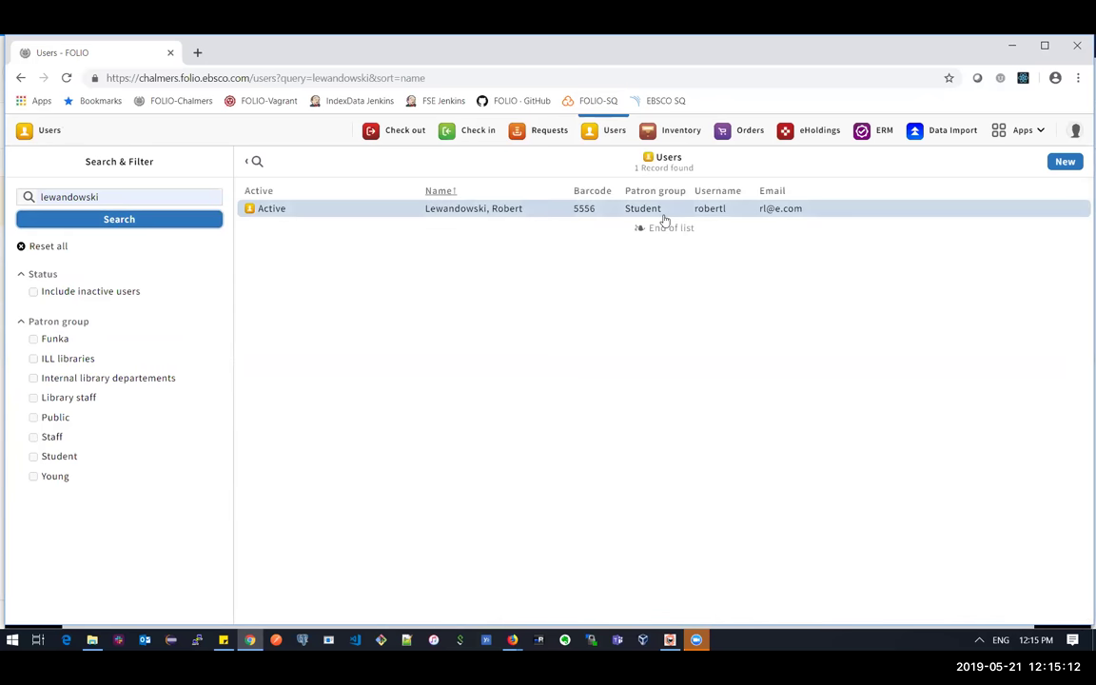
click(663, 218)
click(663, 215)
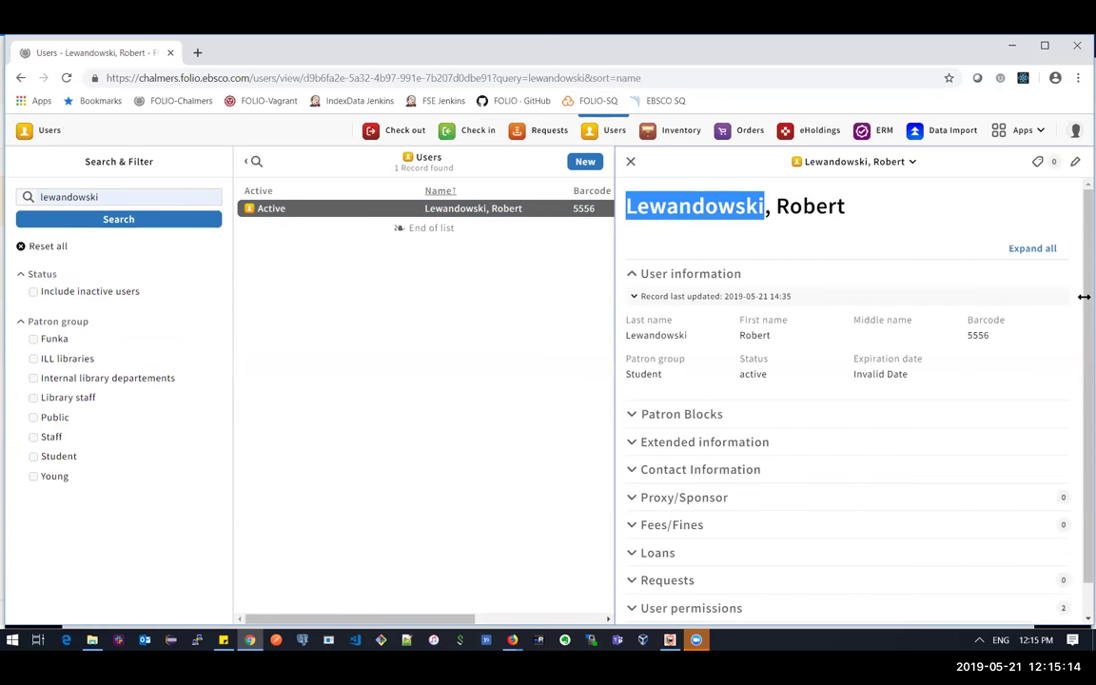
- Expand the patron's Loans section and list their 8 closed loans
scroll(1077, 323, down, 1)
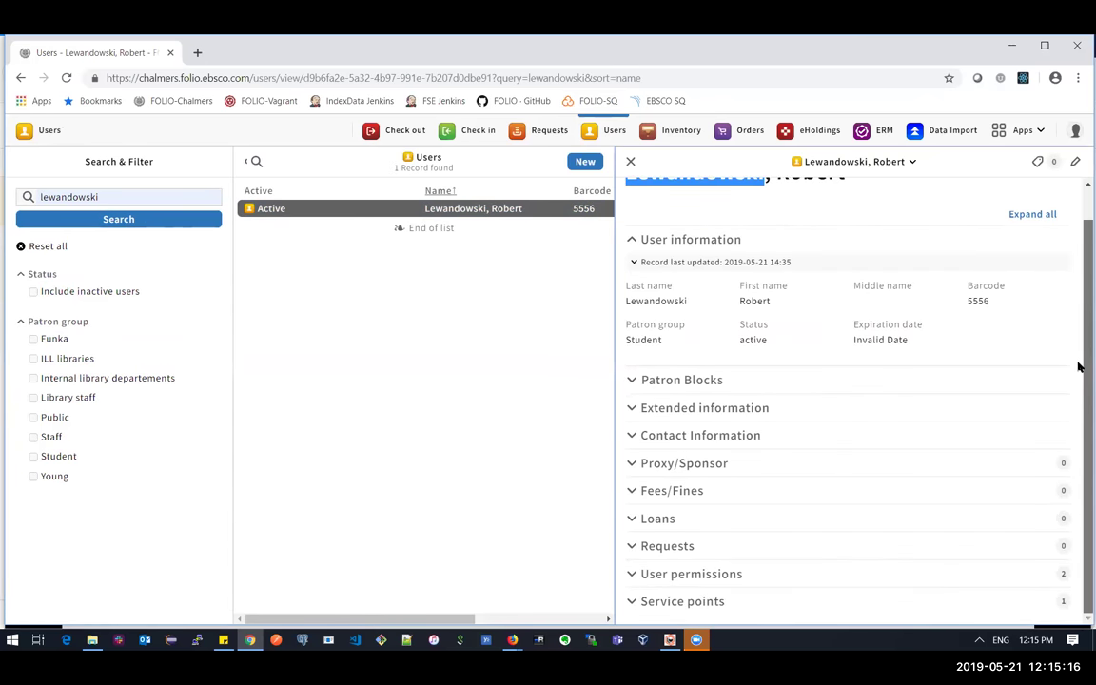
click(645, 525)
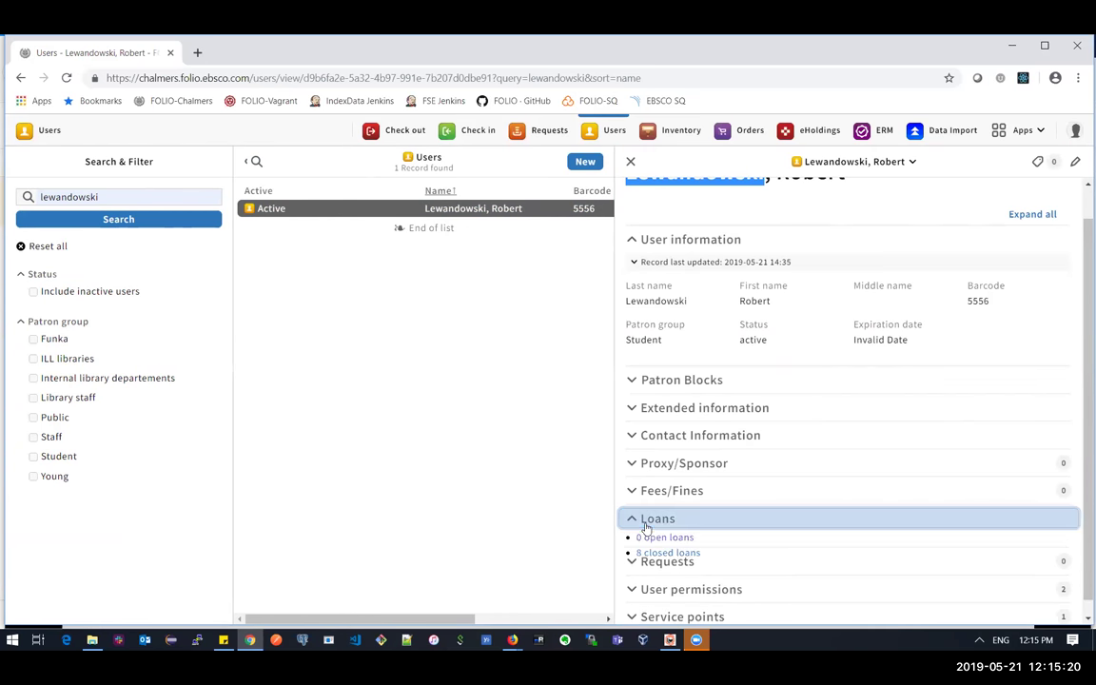
click(653, 555)
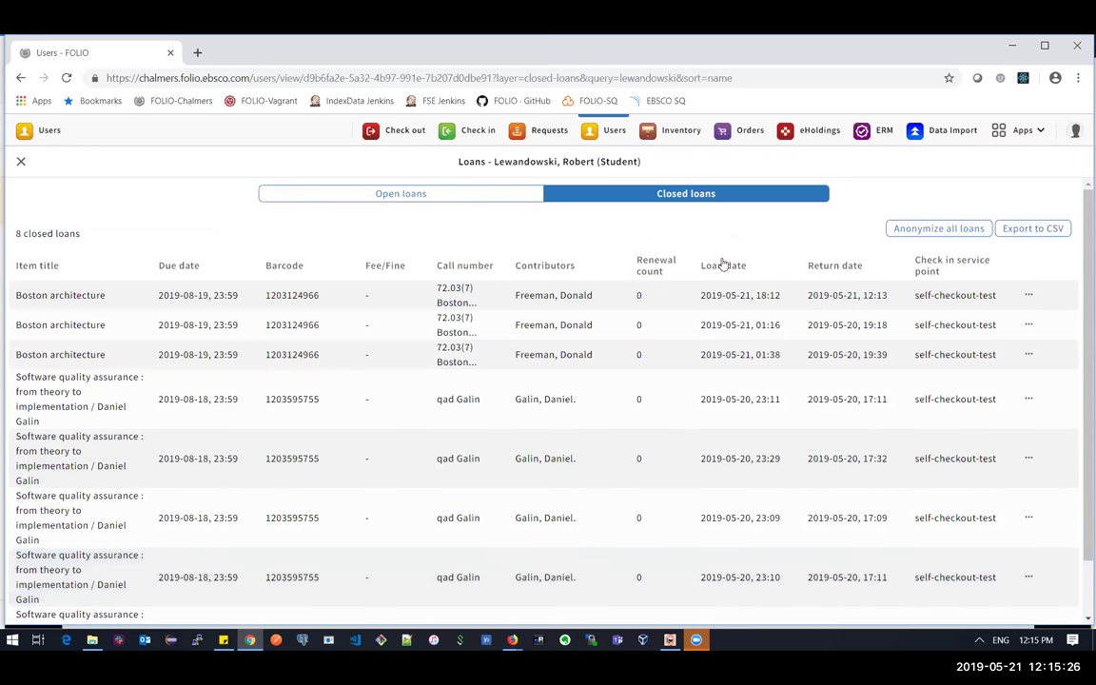
- Sort closed loans by return date, newest first, then return to the Users search page
click(823, 268)
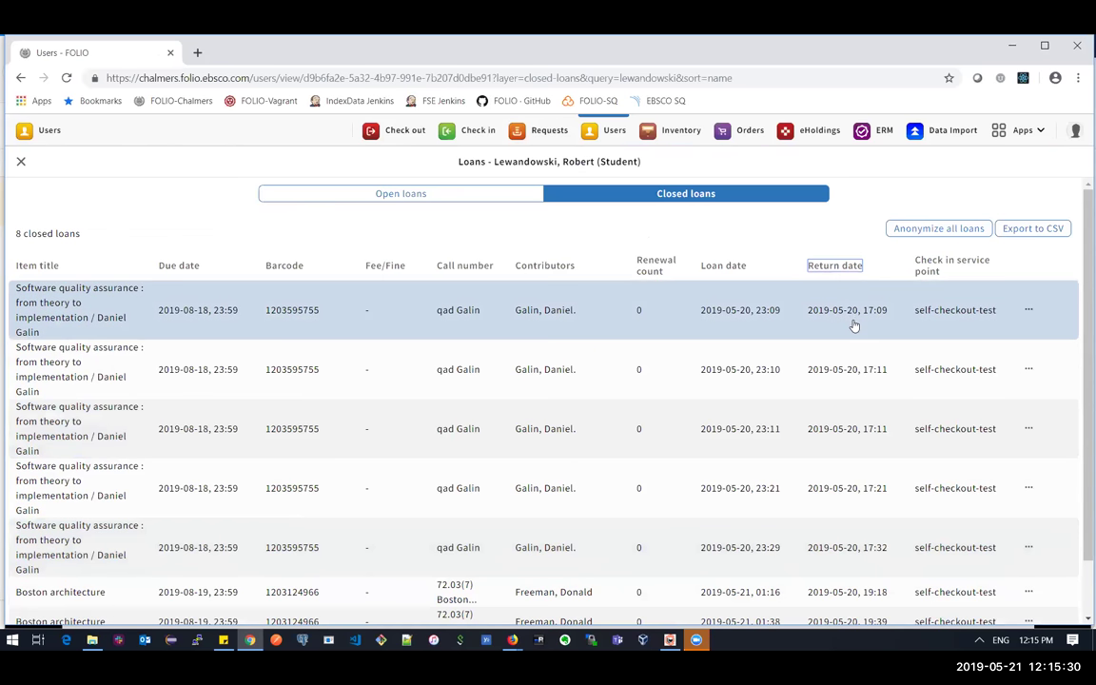
click(839, 266)
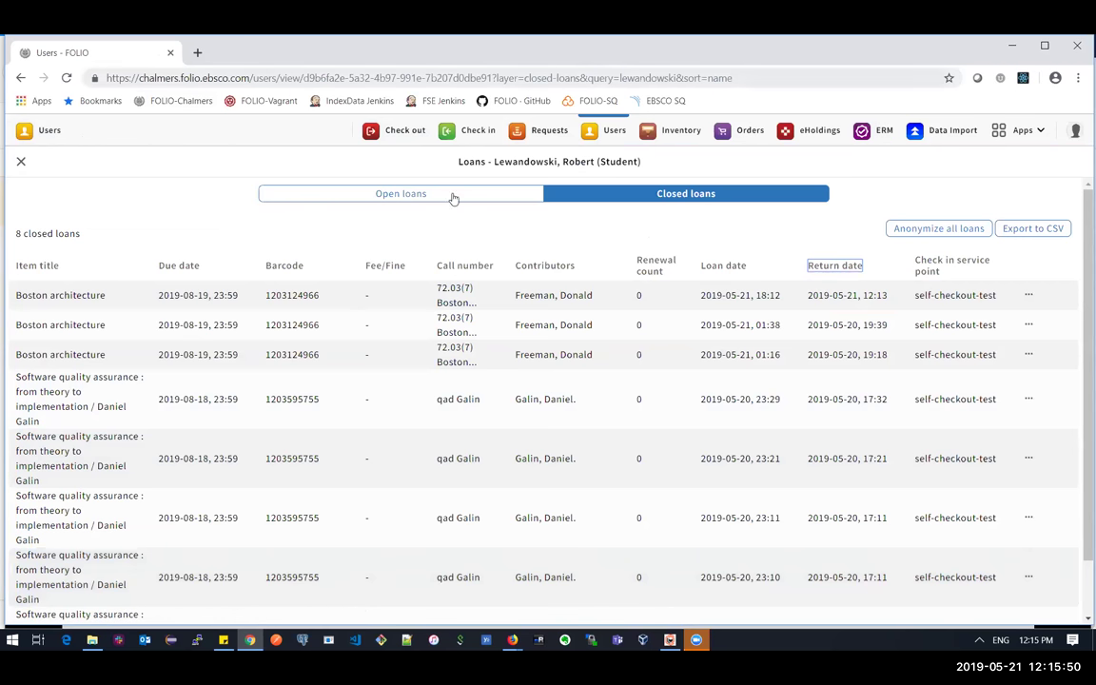
click(42, 133)
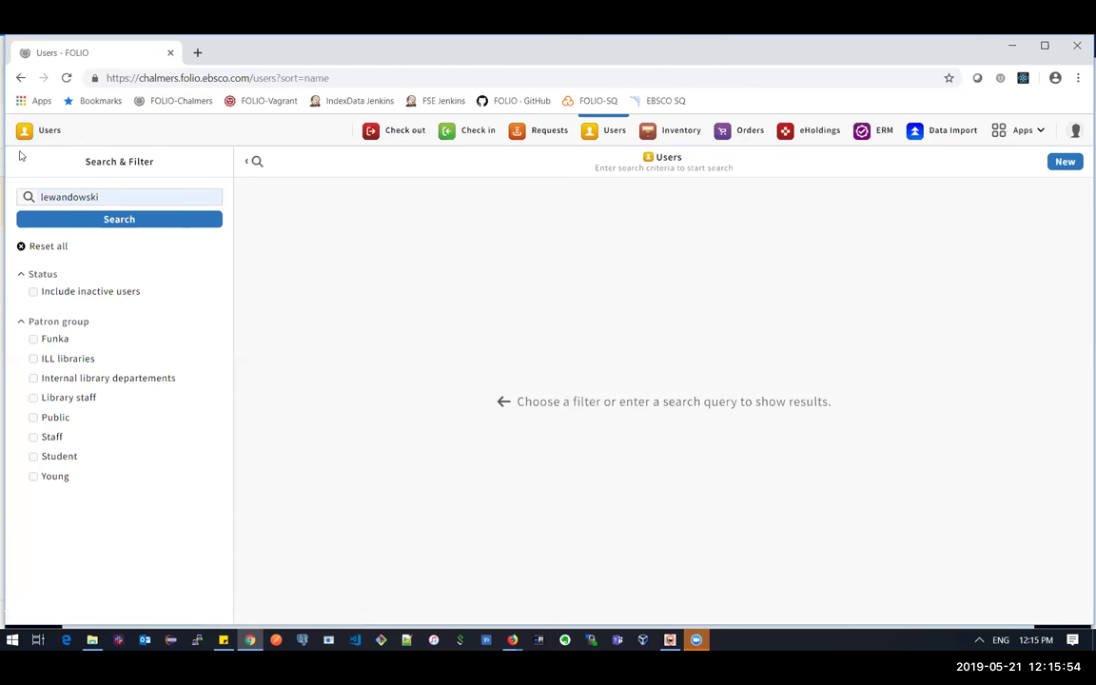